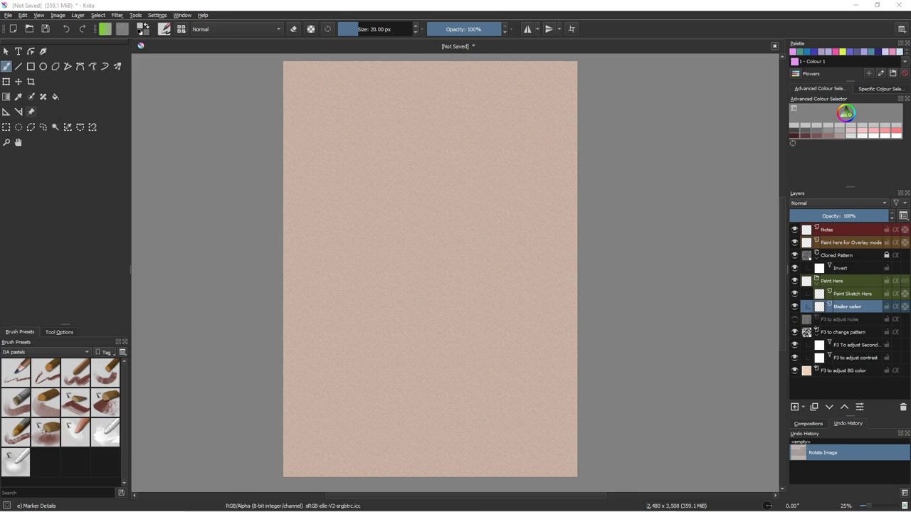
Add IMG_4675.png from the beach folder inside 000-Krita-000 on drive D as a reference image.
left_click(31, 112)
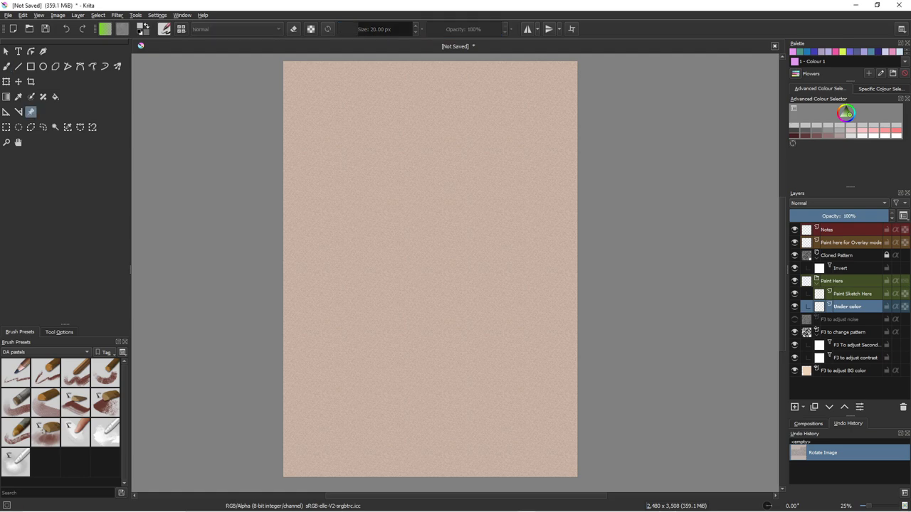
left_click(59, 332)
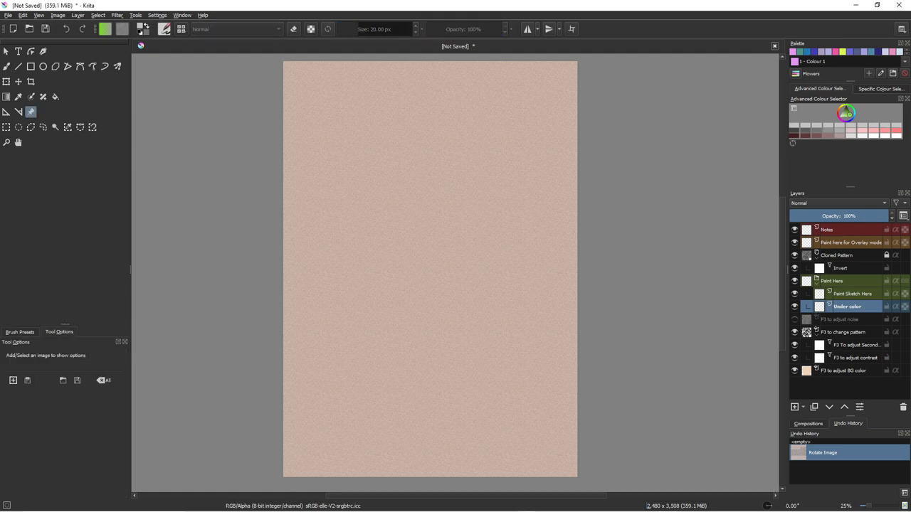
left_click(13, 380)
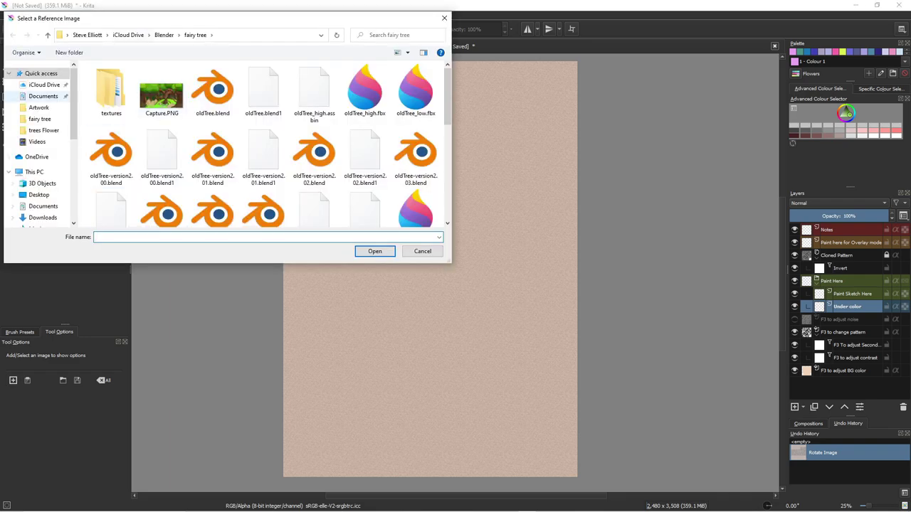
scroll(39, 142, "down", 5)
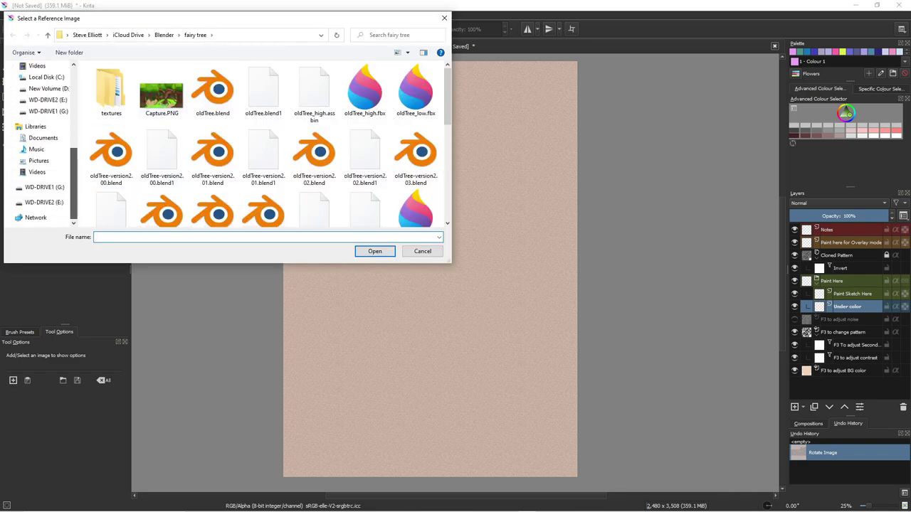
left_click(49, 88)
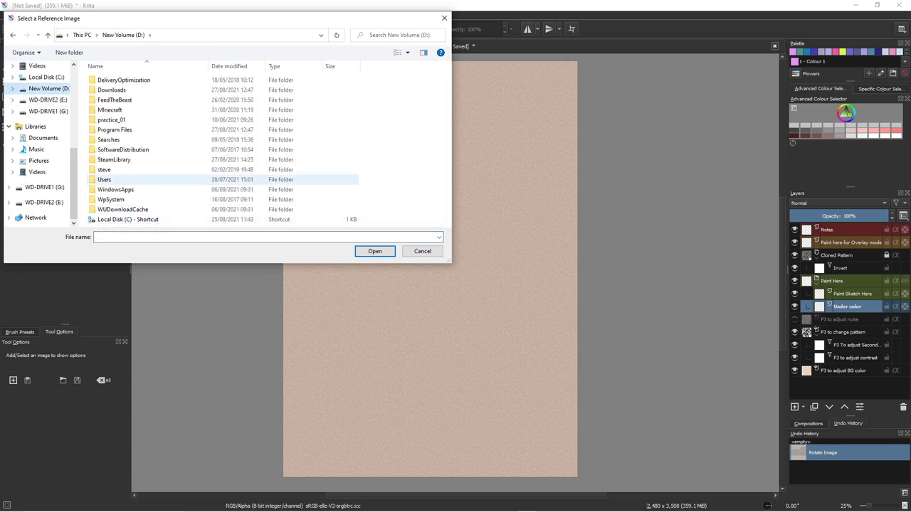
double_click(107, 169)
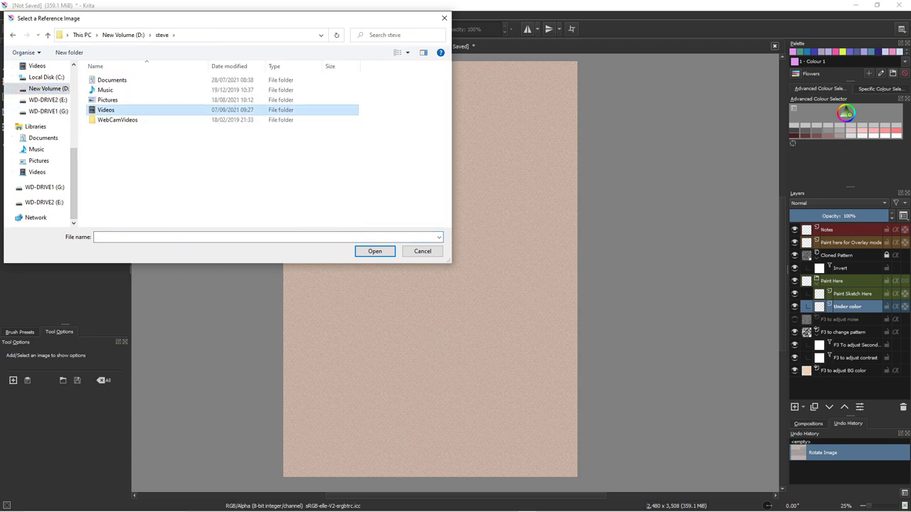
double_click(106, 109)
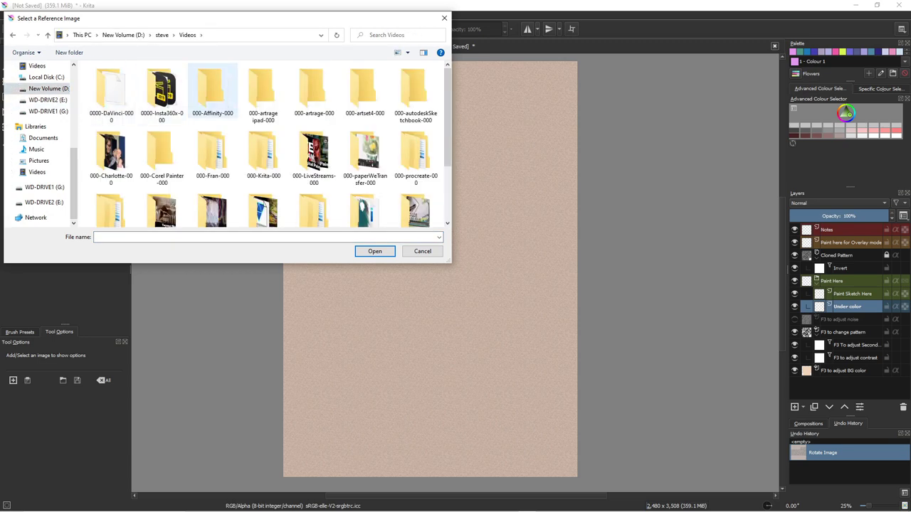
double_click(263, 153)
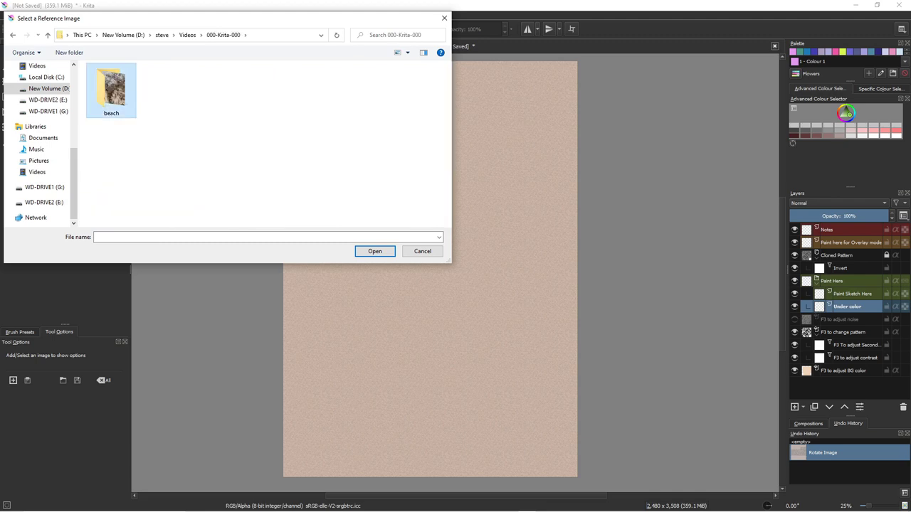
double_click(111, 90)
left_click(111, 91)
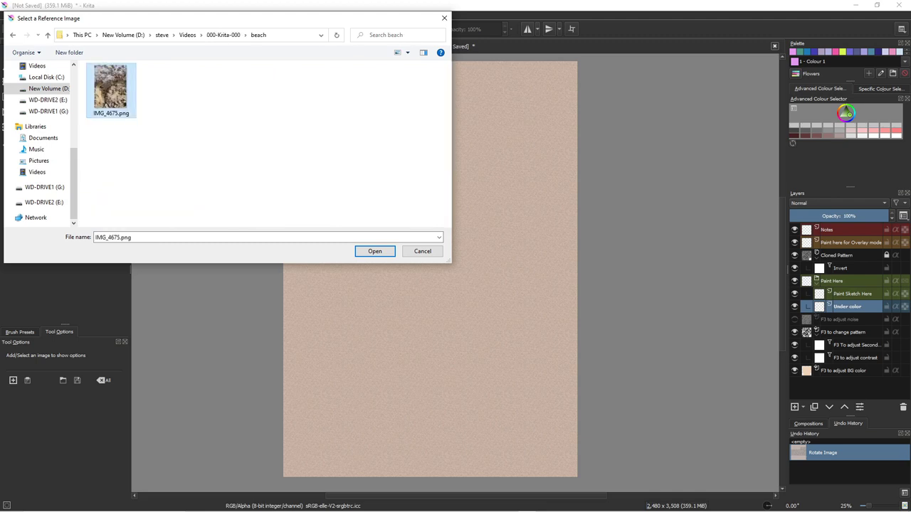
left_click(374, 251)
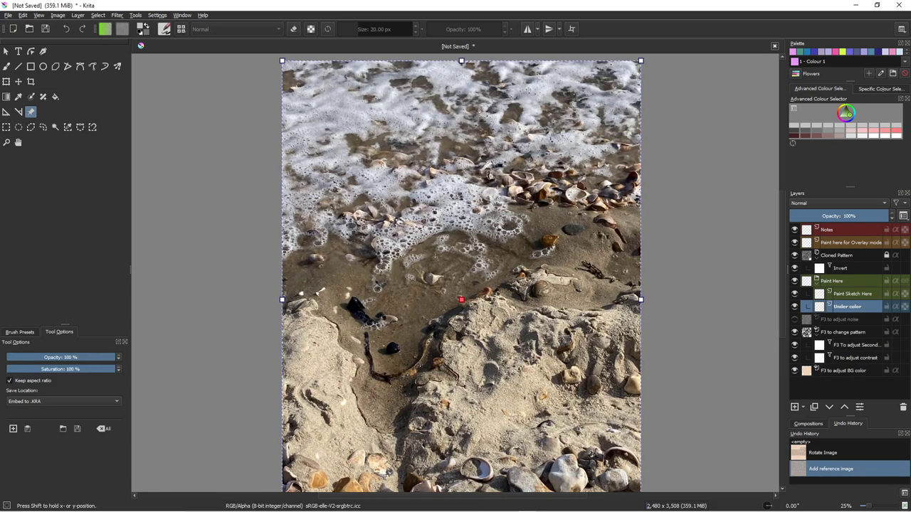
Place the beach reference photo just left of the canvas, scale it down to roughly the canvas height, and deselect it.
left_click_drag(463, 300, 322, 296)
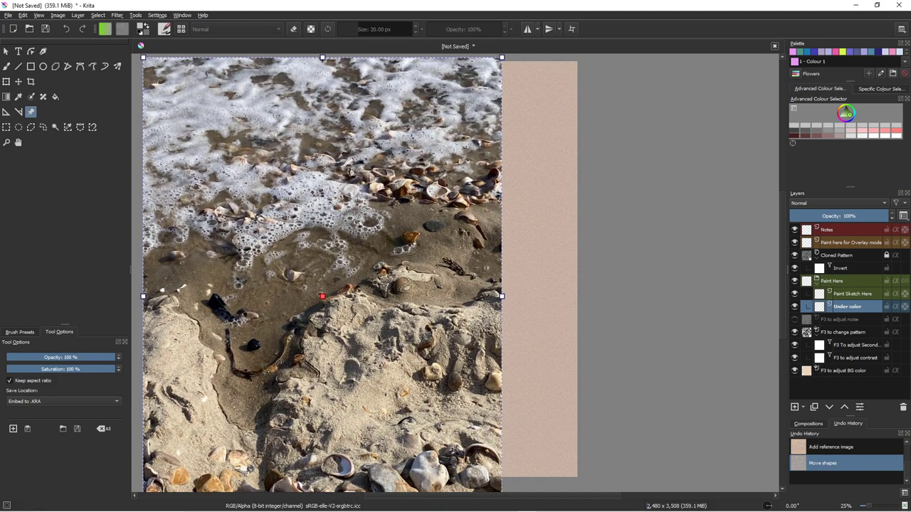
scroll(537, 216, "down", 2)
left_click_drag(430, 256, 318, 255)
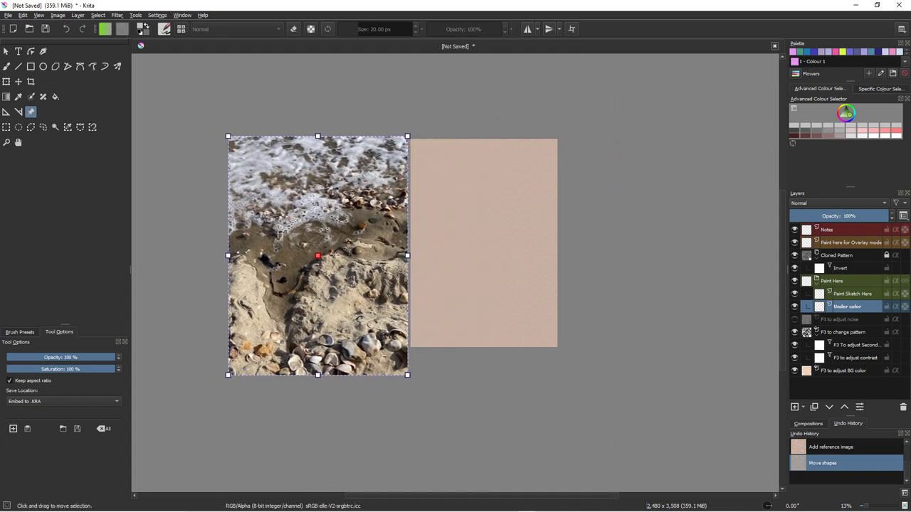
left_click_drag(407, 374, 384, 344)
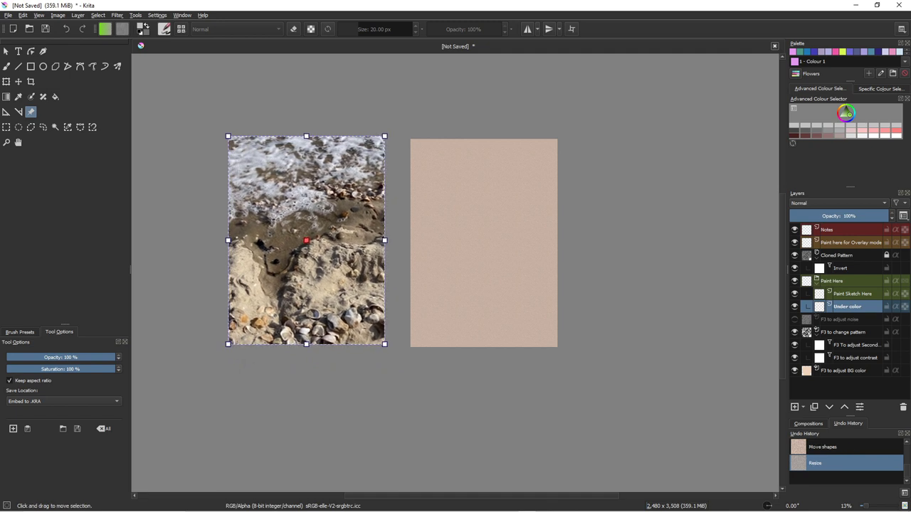
left_click_drag(228, 136, 231, 140)
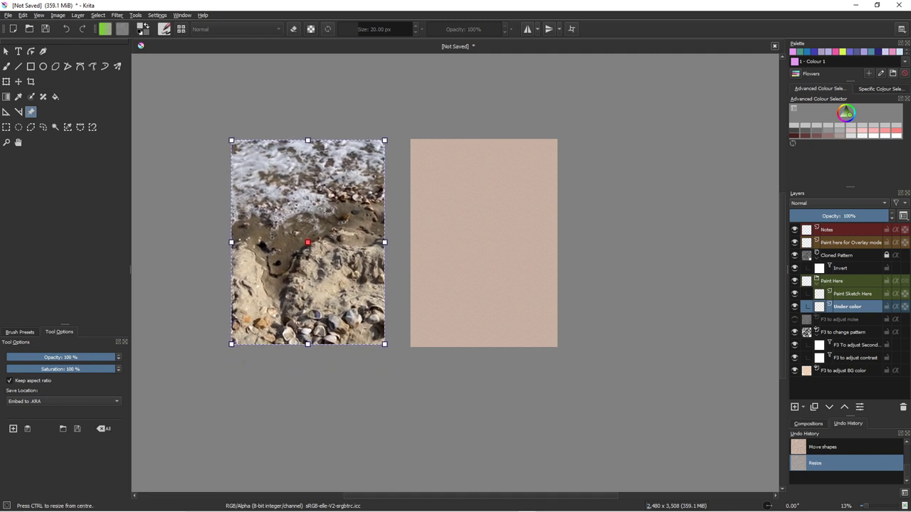
left_click_drag(308, 242, 328, 243)
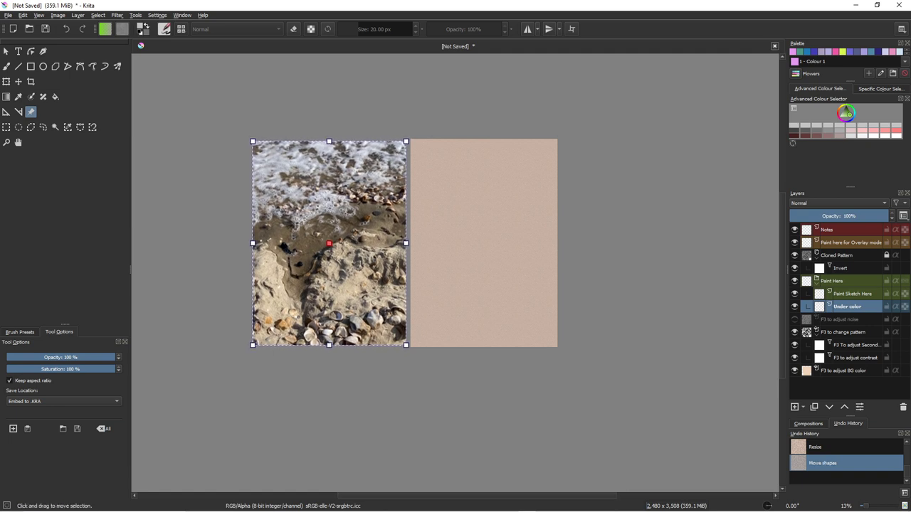
key("Escape")
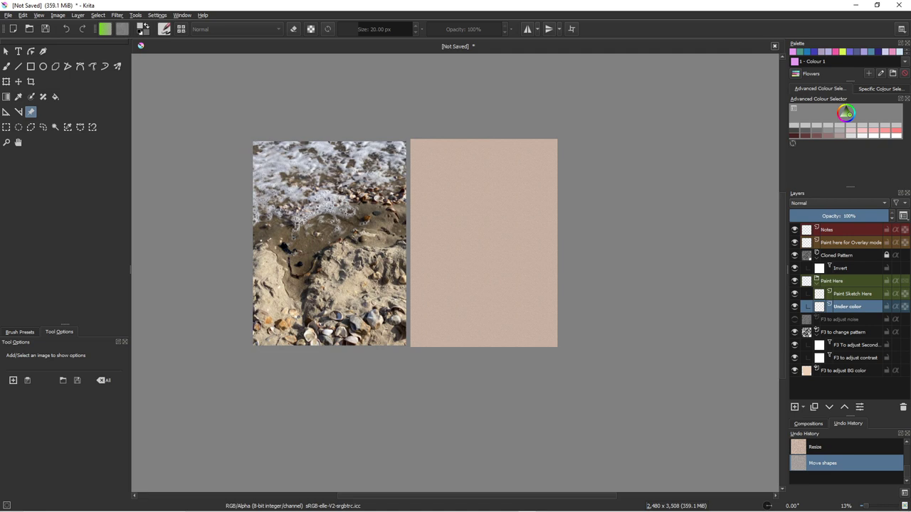
Switch back to the Freehand Brush tool and bring up the DA pastels brush presets.
left_click(6, 66)
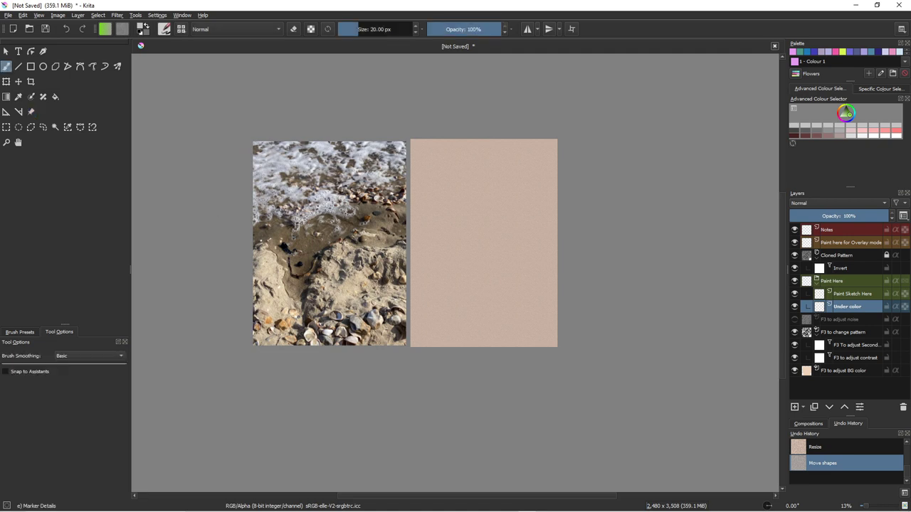
left_click(20, 332)
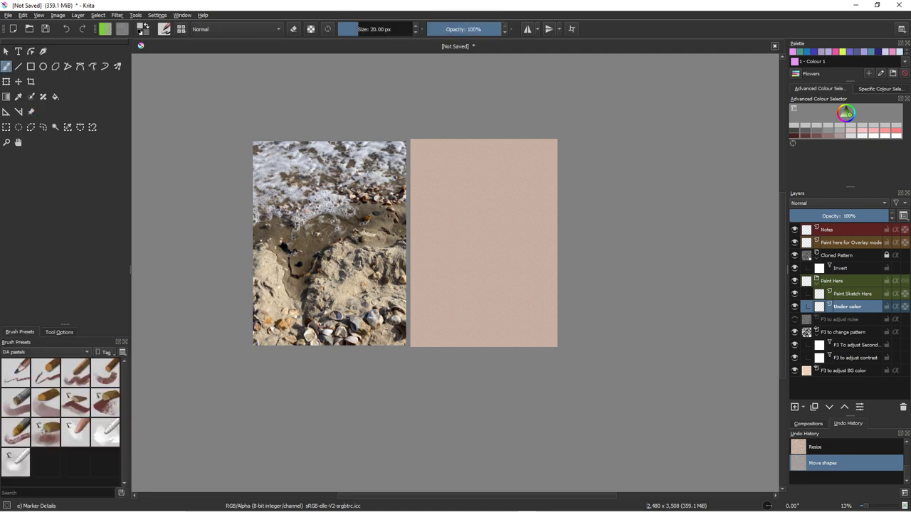
Examine the reference photo beside the canvas and the paper grain of the blank canvas up close.
scroll(337, 258, "up", 4)
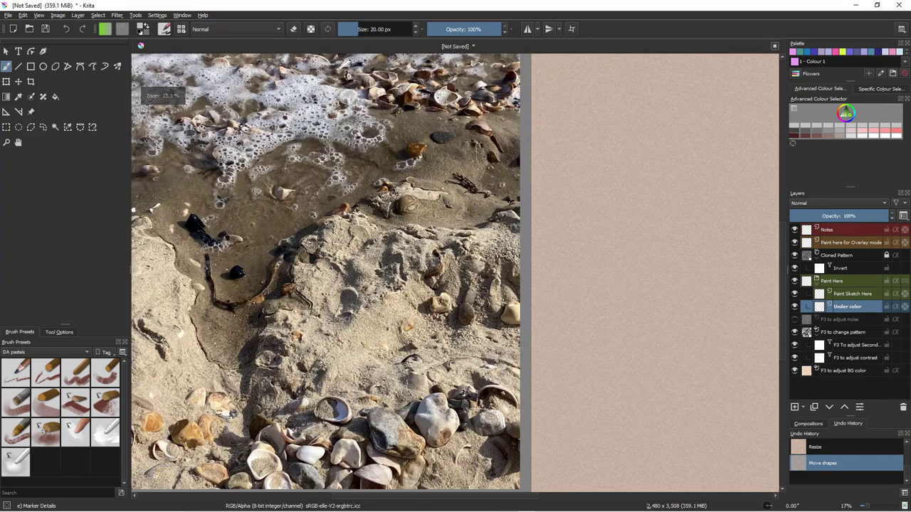
scroll(337, 258, "down", 2)
scroll(337, 258, "up", 2)
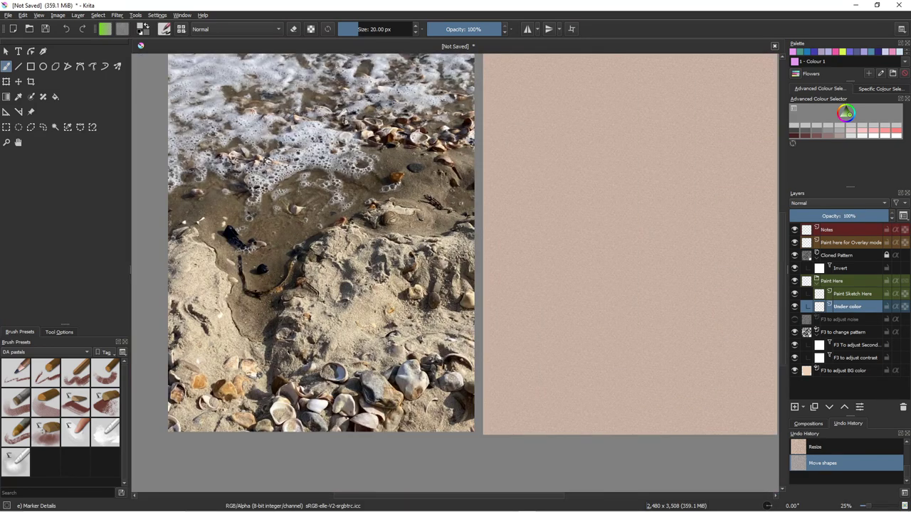
scroll(381, 237, "down", 1)
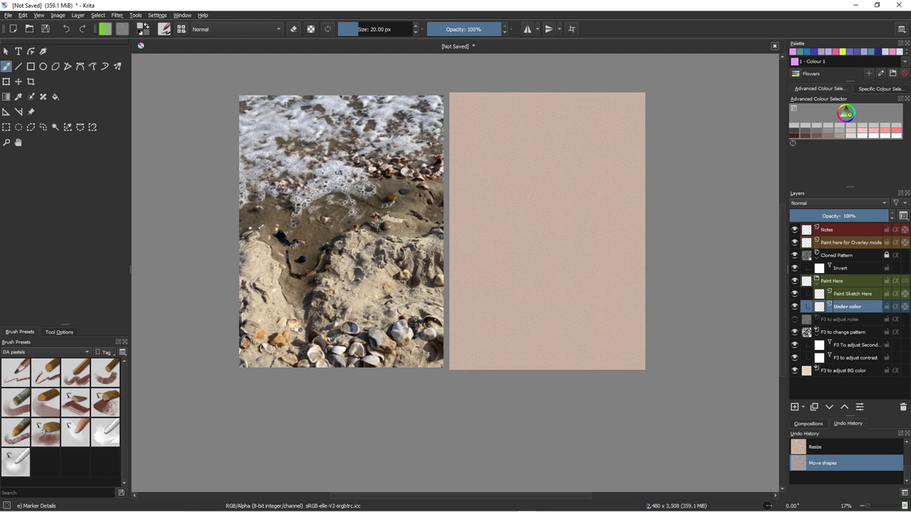
scroll(463, 247, "up", 1)
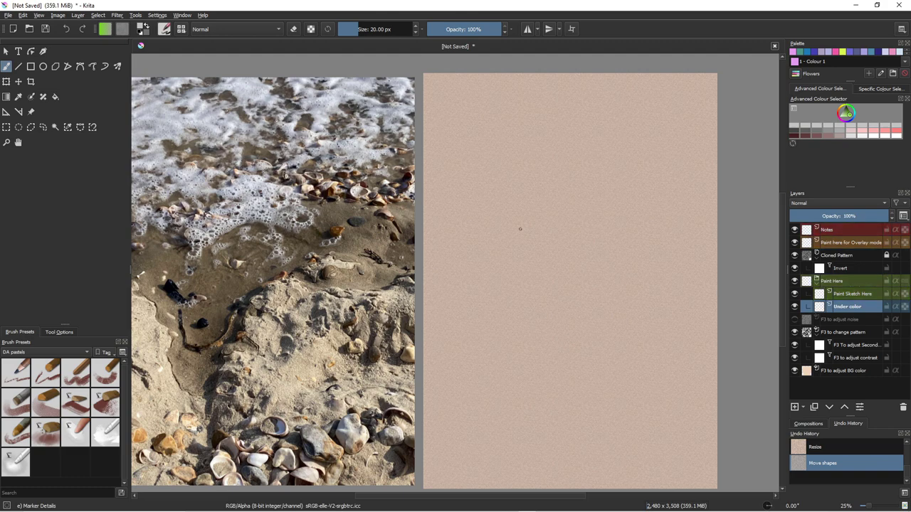
scroll(583, 262, "up", 5)
scroll(583, 261, "down", 3)
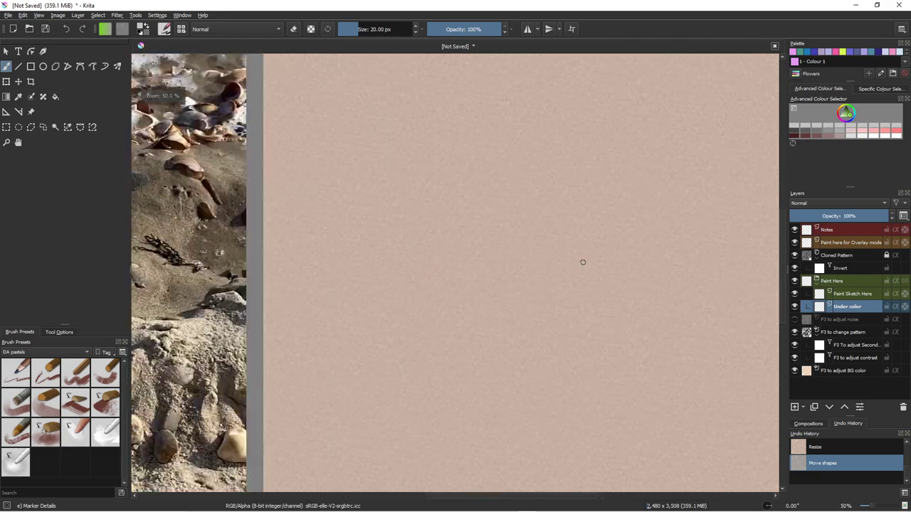
scroll(582, 262, "up", 1)
scroll(582, 262, "down", 3)
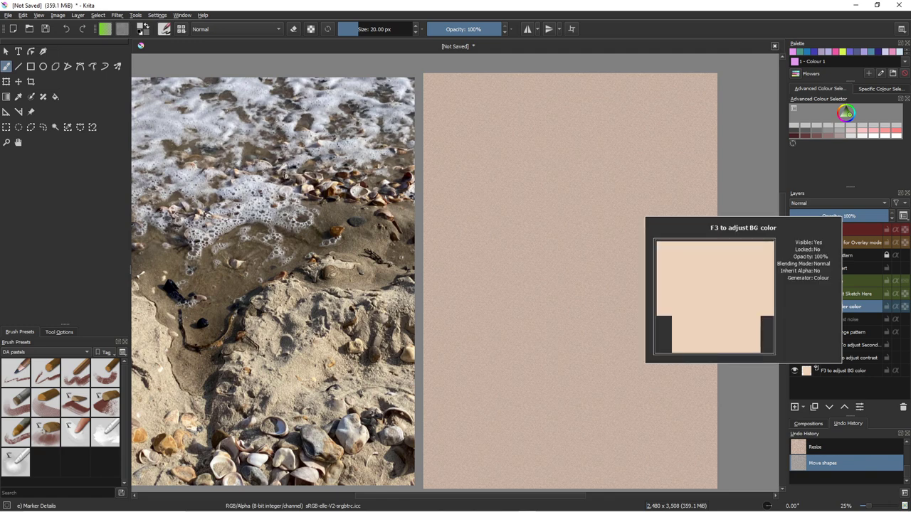
Change the colour of the "F3 to adjust BG color" fill layer to teal #5aa5ab.
left_click(846, 370)
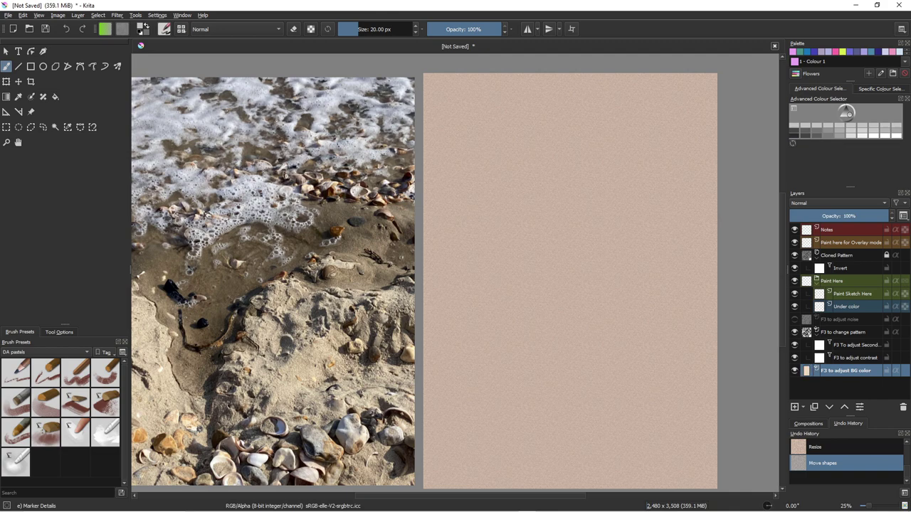
key("F3")
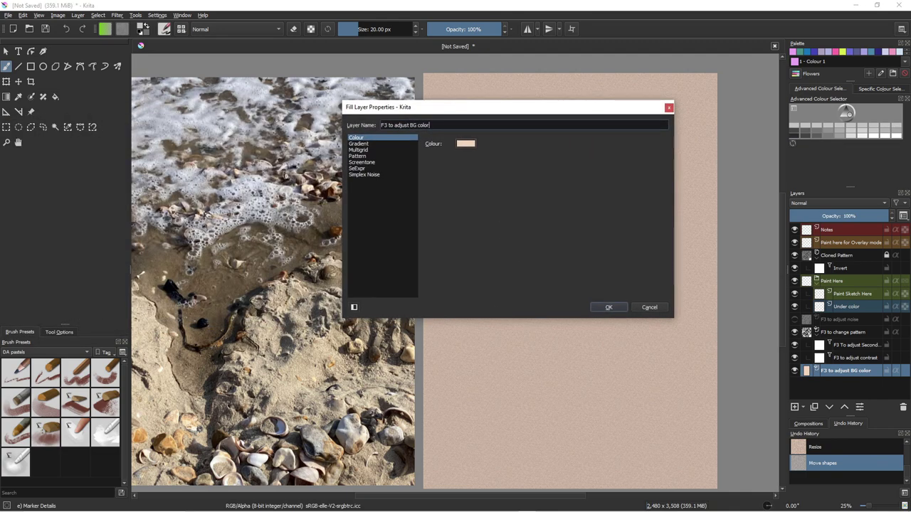
left_click(465, 143)
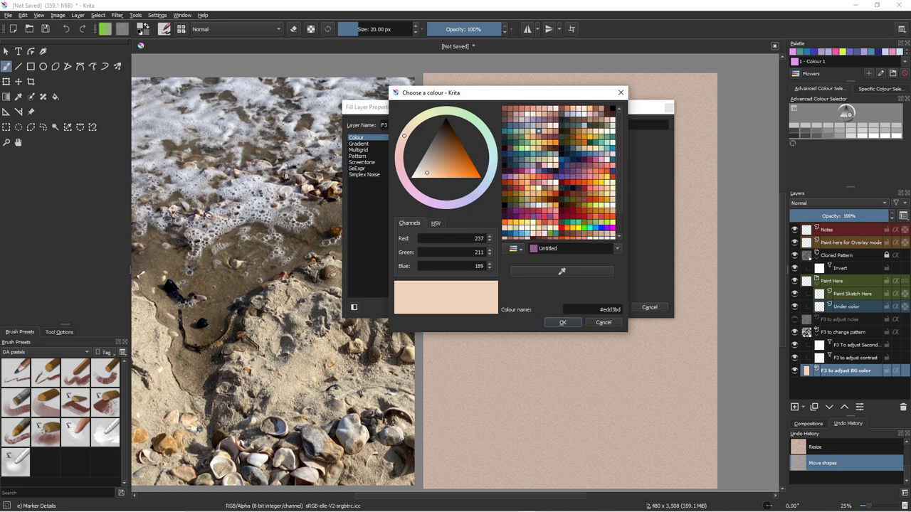
left_click(533, 154)
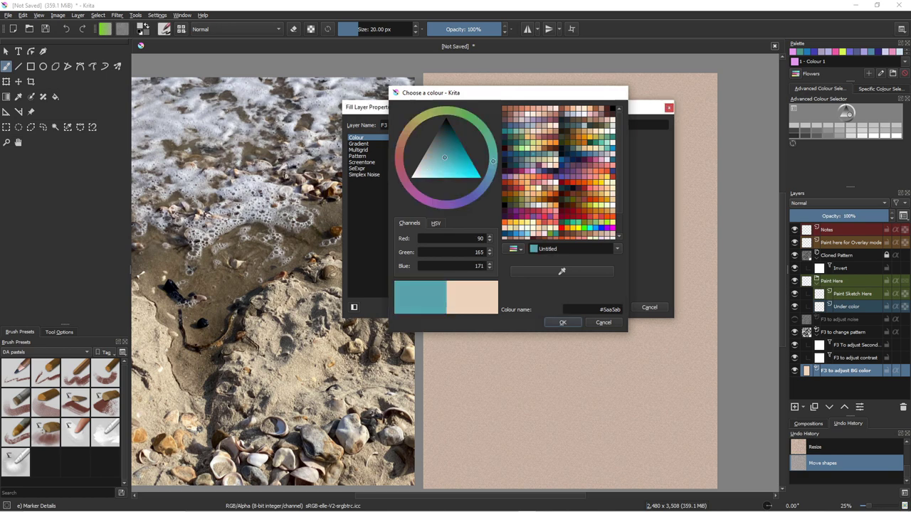
left_click(549, 323)
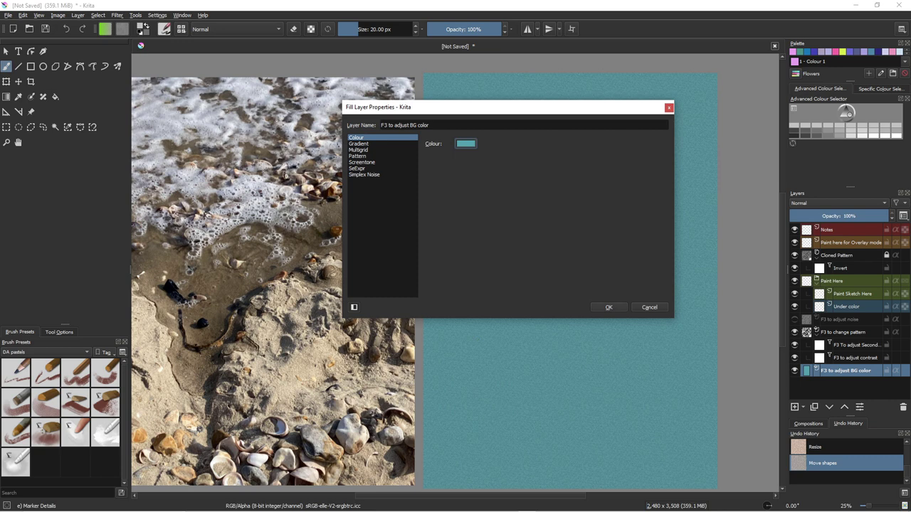
left_click(608, 307)
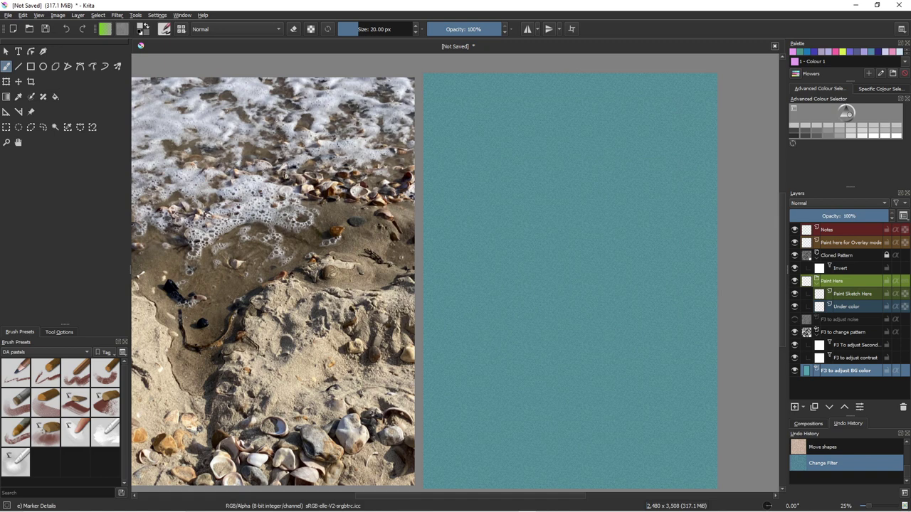
On the Under color layer, scribble light blue patches along the canvas's upper edge with DA Pastel 04 Basic, enlarging the brush to 144 px.
left_click(847, 306)
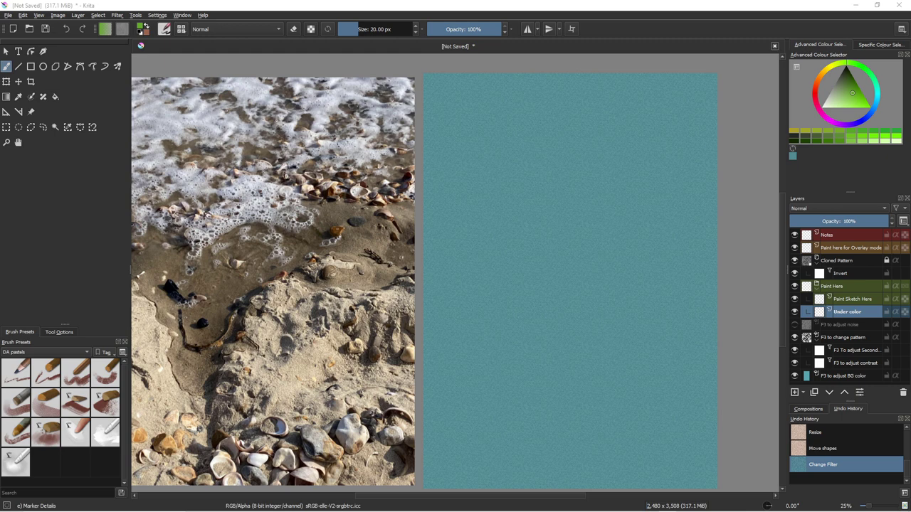
left_click(105, 372)
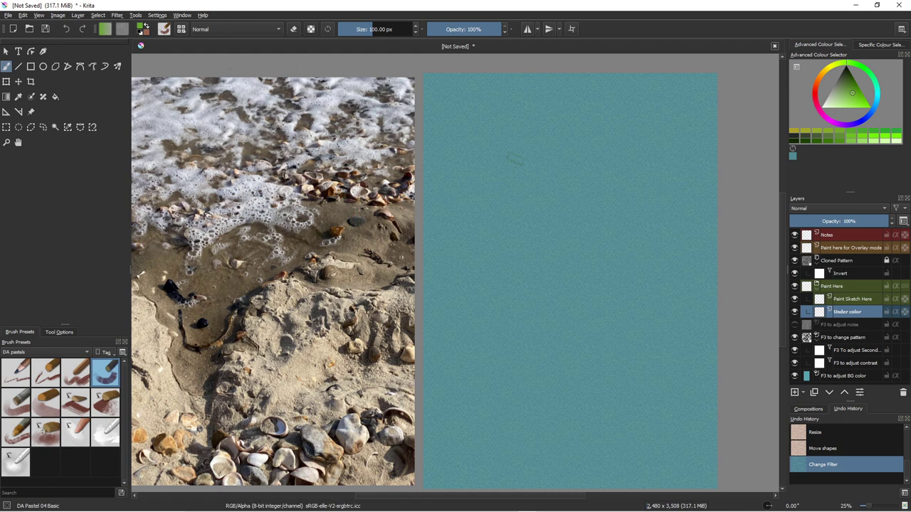
left_click(463, 91, "ctrl")
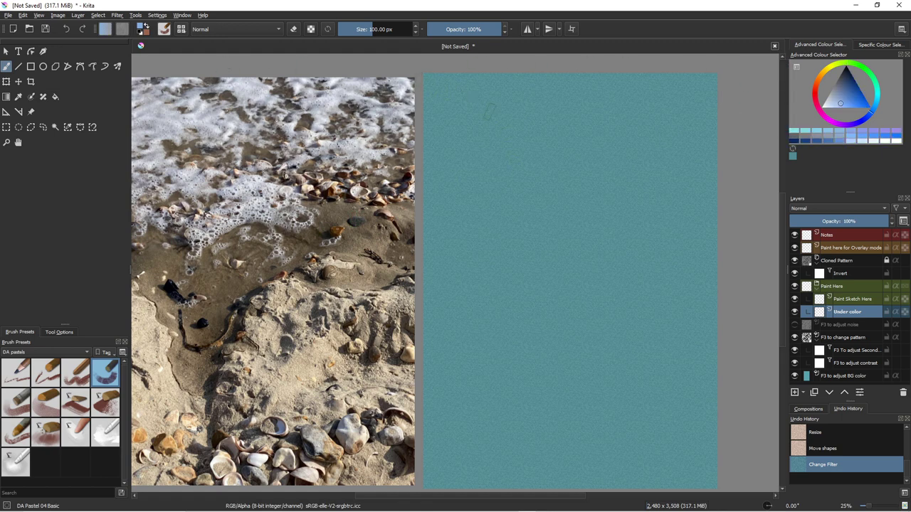
mouse_move(452, 89)
left_mouse_down()
mouse_move(484, 112)
mouse_move(462, 89)
mouse_move(477, 81)
mouse_move(476, 68)
mouse_move(468, 76)
mouse_move(484, 100)
mouse_move(450, 118)
left_mouse_up()
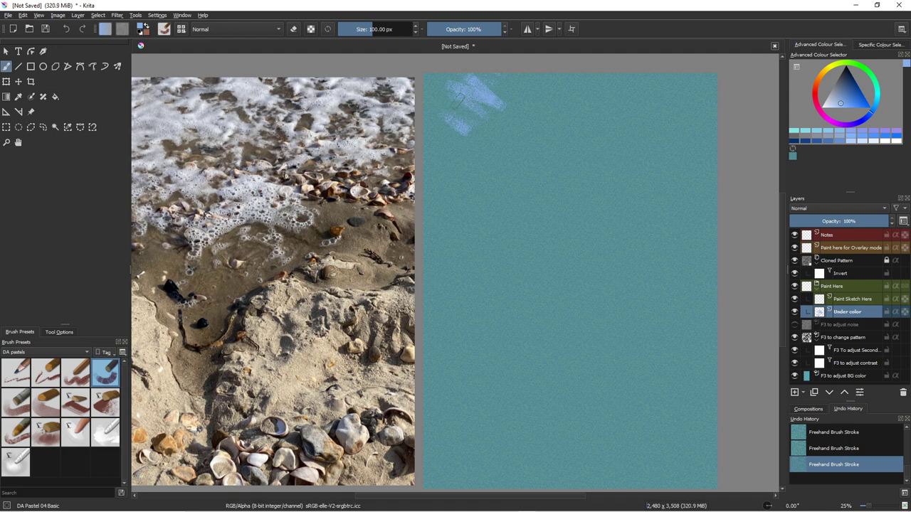
key("bracketright")
mouse_move(457, 101)
left_mouse_down()
mouse_move(471, 138)
mouse_move(501, 127)
left_mouse_up()
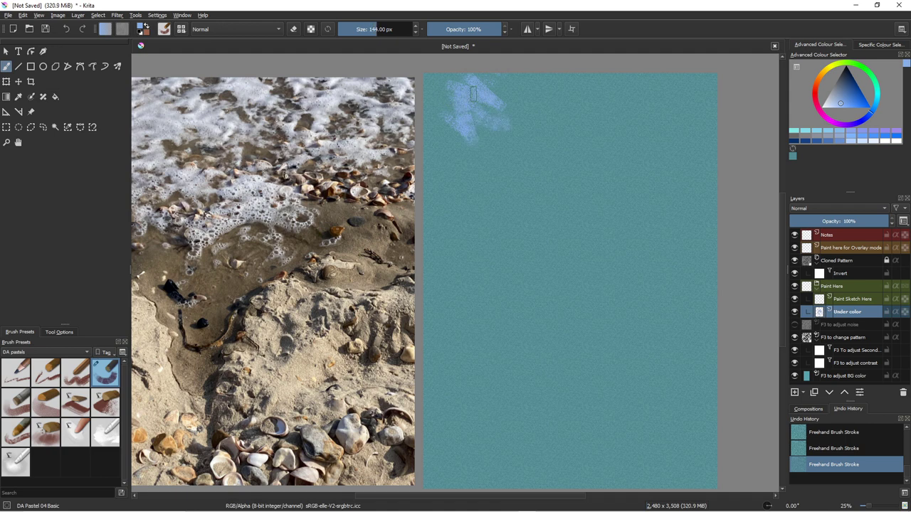
left_click_drag(444, 76, 510, 89)
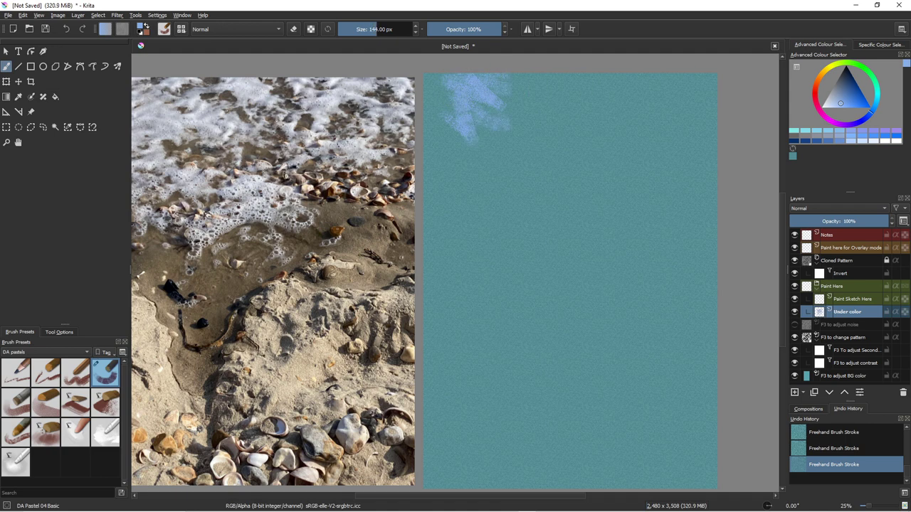
left_click_drag(562, 80, 639, 131)
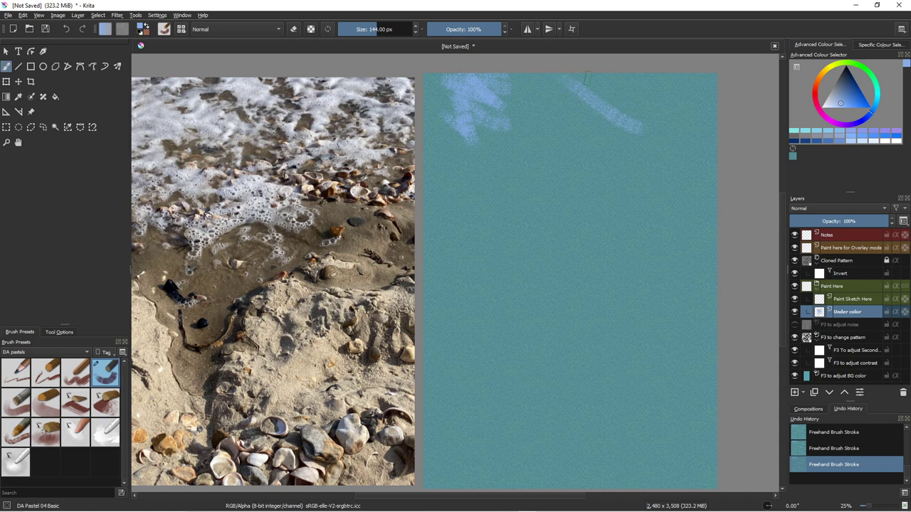
left_click_drag(601, 78, 628, 94)
Block in broad sandy tan strokes across the upper part of the canvas with a 342 px brush.
left_click(836, 95)
left_click(819, 74)
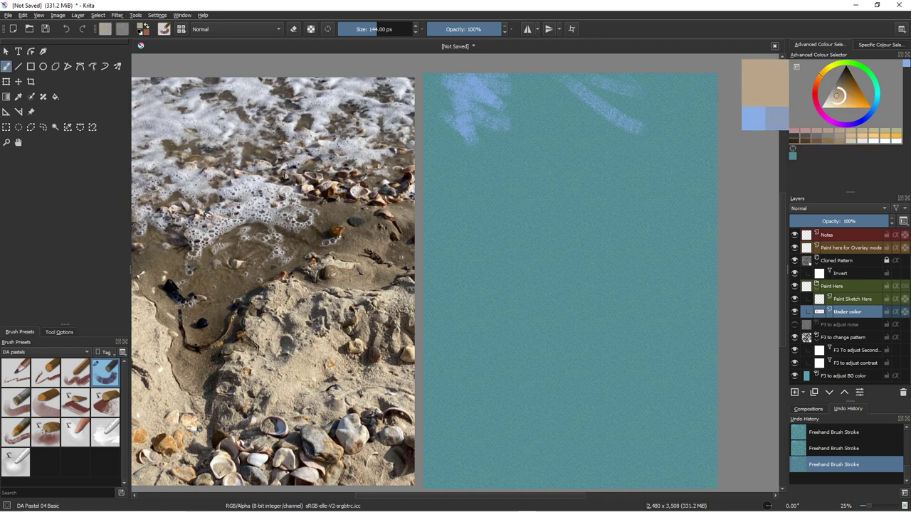
mouse_move(711, 77)
left_mouse_down()
mouse_move(687, 78)
mouse_move(680, 115)
mouse_move(657, 97)
mouse_move(680, 106)
mouse_move(652, 98)
mouse_move(665, 90)
mouse_move(674, 125)
mouse_move(639, 116)
mouse_move(647, 108)
mouse_move(623, 134)
mouse_move(634, 116)
mouse_move(632, 127)
mouse_move(628, 118)
mouse_move(626, 164)
left_mouse_up()
left_click_drag(633, 127, 708, 153)
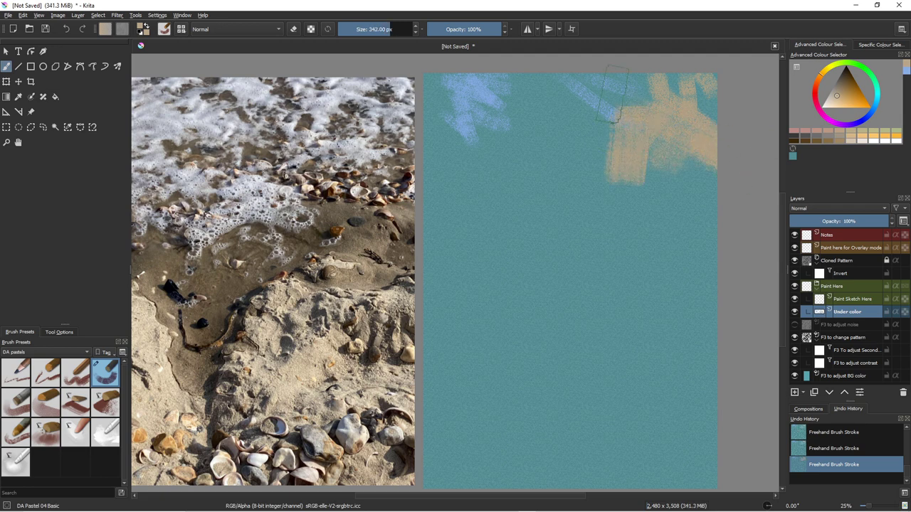
left_click_drag(590, 74, 577, 192)
mouse_move(608, 101)
left_mouse_down()
mouse_move(619, 205)
mouse_move(665, 241)
left_mouse_up()
mouse_move(510, 154)
left_mouse_down()
mouse_move(594, 185)
mouse_move(473, 107)
left_mouse_up()
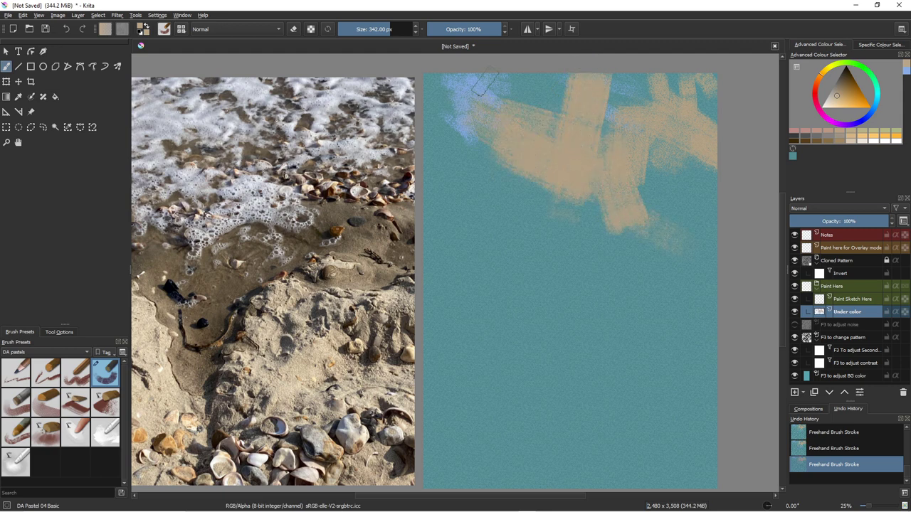
left_click_drag(501, 71, 555, 85)
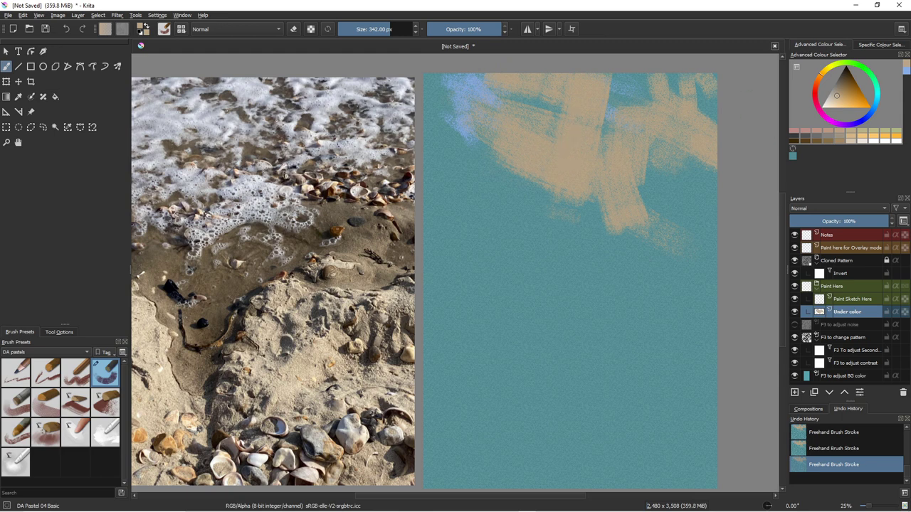
Lay dark brown under colour for the wet sand across the middle band and down the central channel at 342 px.
left_click(843, 79)
left_click_drag(569, 130, 616, 165)
mouse_move(638, 136)
left_mouse_down()
mouse_move(659, 157)
mouse_move(669, 139)
mouse_move(710, 214)
left_mouse_up()
mouse_move(663, 165)
left_mouse_down()
mouse_move(670, 242)
mouse_move(637, 155)
mouse_move(711, 146)
mouse_move(718, 206)
mouse_move(626, 253)
mouse_move(573, 264)
mouse_move(633, 210)
left_mouse_up()
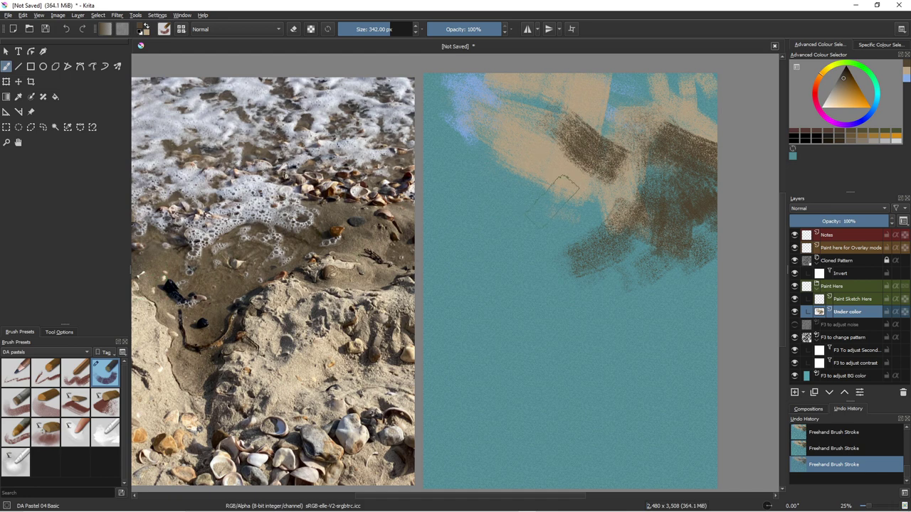
mouse_move(604, 235)
left_mouse_down()
mouse_move(540, 214)
mouse_move(569, 288)
mouse_move(527, 302)
mouse_move(545, 288)
mouse_move(535, 345)
mouse_move(517, 292)
mouse_move(530, 363)
mouse_move(484, 281)
mouse_move(520, 395)
mouse_move(545, 416)
left_mouse_up()
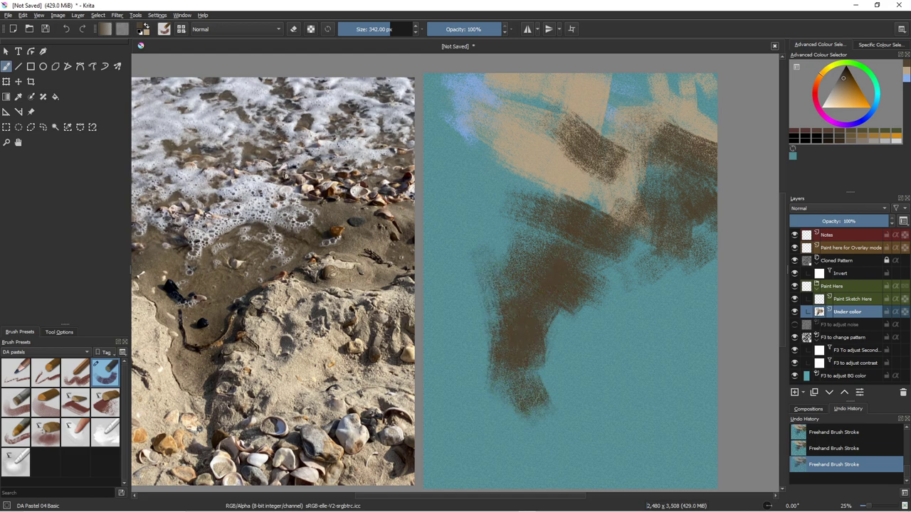
mouse_move(521, 364)
left_mouse_down()
mouse_move(539, 373)
mouse_move(541, 412)
mouse_move(509, 359)
left_mouse_up()
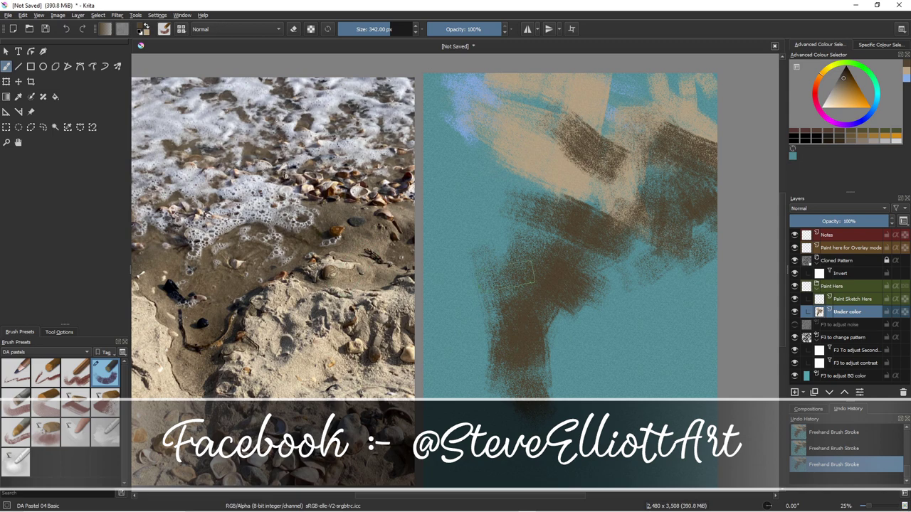
mouse_move(520, 341)
left_mouse_down()
mouse_move(515, 311)
mouse_move(445, 255)
mouse_move(498, 291)
left_mouse_up()
mouse_move(498, 244)
left_mouse_down()
mouse_move(457, 209)
mouse_move(543, 226)
left_mouse_up()
left_click_drag(491, 260, 456, 242)
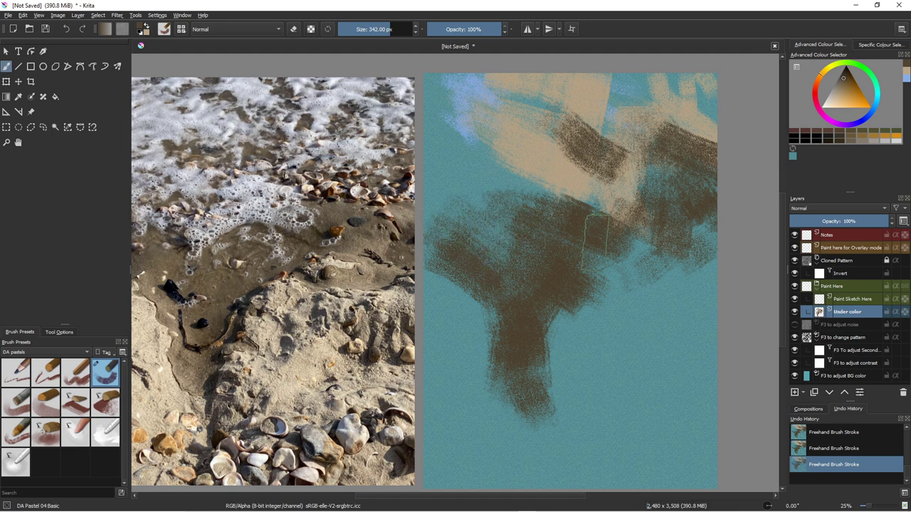
Layer a lighter warm brown over both sides of the wet sand band and down the channel.
left_click(841, 84)
mouse_move(511, 240)
left_mouse_down()
mouse_move(478, 243)
mouse_move(457, 228)
mouse_move(480, 173)
mouse_move(515, 165)
left_mouse_up()
mouse_move(600, 239)
left_mouse_down()
mouse_move(639, 300)
mouse_move(593, 250)
mouse_move(571, 286)
mouse_move(599, 292)
left_mouse_up()
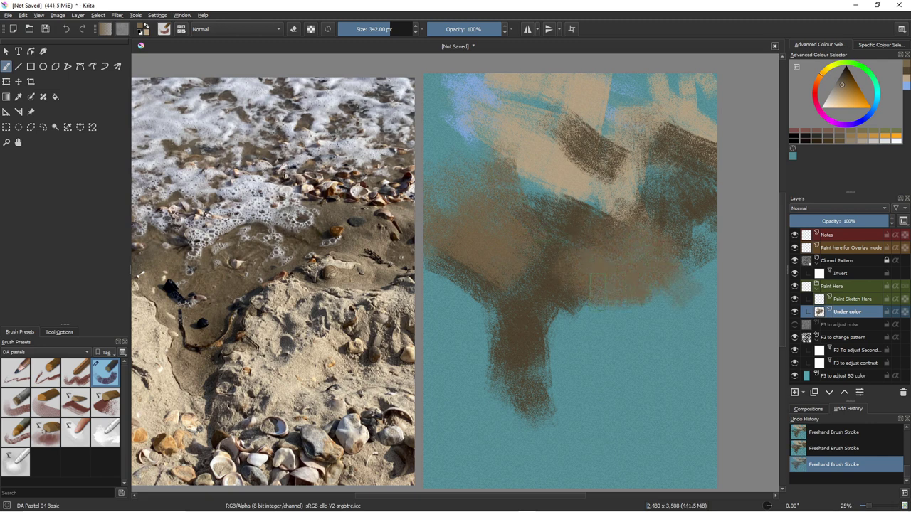
left_click_drag(535, 345, 538, 440)
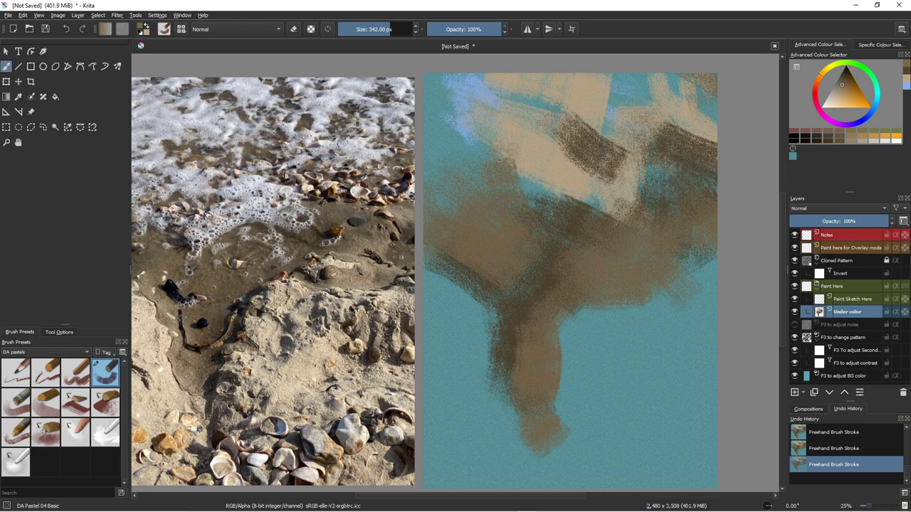
Block in the dry sand on both sides of the channel and across the lower canvas with pale beige, ending at 246 px.
left_click(831, 97)
mouse_move(682, 296)
left_mouse_down()
mouse_move(652, 331)
mouse_move(593, 323)
mouse_move(606, 313)
mouse_move(623, 326)
mouse_move(580, 359)
mouse_move(598, 396)
mouse_move(580, 434)
mouse_move(562, 395)
mouse_move(602, 379)
mouse_move(616, 329)
mouse_move(686, 342)
mouse_move(721, 244)
left_mouse_up()
mouse_move(683, 347)
left_mouse_down()
mouse_move(657, 349)
mouse_move(683, 420)
mouse_move(655, 434)
mouse_move(666, 412)
mouse_move(708, 462)
mouse_move(556, 469)
mouse_move(584, 420)
mouse_move(526, 441)
mouse_move(498, 384)
left_mouse_up()
mouse_move(464, 329)
left_mouse_down()
mouse_move(454, 305)
mouse_move(443, 291)
mouse_move(458, 316)
mouse_move(435, 284)
mouse_move(431, 246)
left_mouse_up()
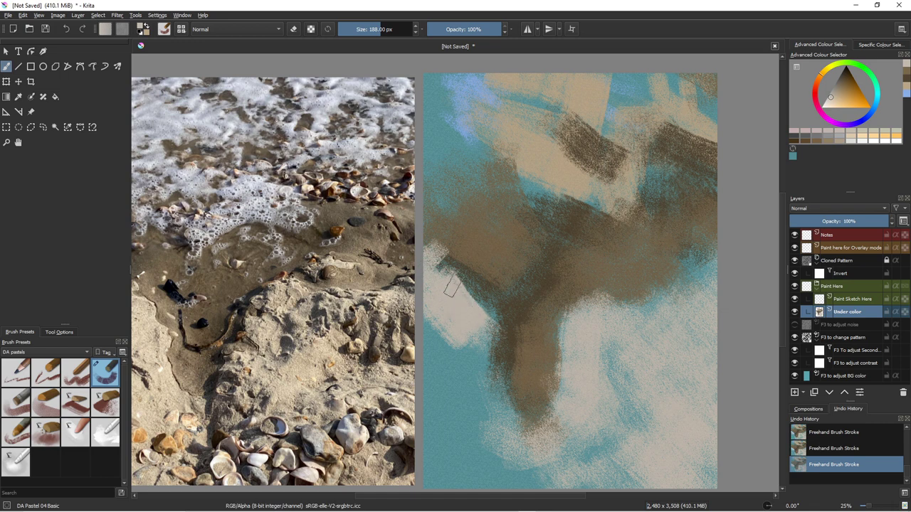
mouse_move(451, 287)
left_mouse_down()
mouse_move(478, 323)
mouse_move(483, 316)
mouse_move(474, 343)
mouse_move(476, 360)
mouse_move(482, 342)
mouse_move(480, 393)
mouse_move(499, 399)
mouse_move(489, 394)
mouse_move(492, 430)
mouse_move(442, 329)
mouse_move(433, 412)
mouse_move(433, 321)
mouse_move(428, 420)
left_mouse_up()
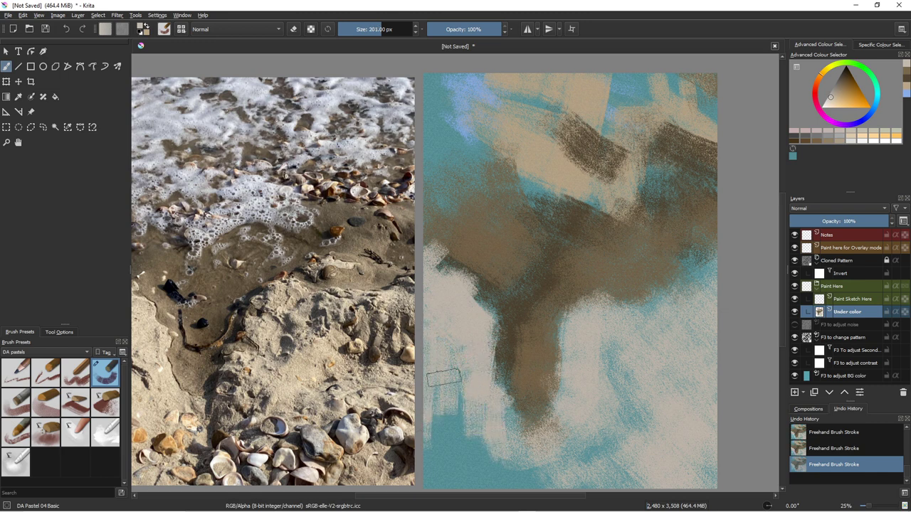
left_click_drag(446, 384, 475, 386, "shift")
mouse_move(450, 422)
left_mouse_down()
mouse_move(463, 460)
mouse_move(430, 472)
mouse_move(446, 468)
mouse_move(457, 441)
mouse_move(471, 435)
mouse_move(568, 479)
mouse_move(495, 466)
left_mouse_up()
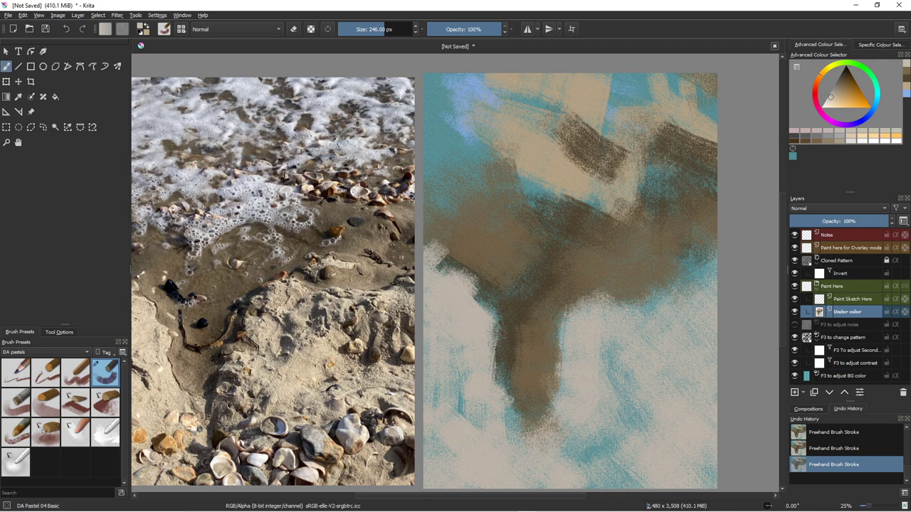
Paint a pale blue-grey foam mass over the upper left of the canvas, tapering down to the head of the channel.
left_click(830, 102)
left_click_drag(830, 102, 829, 101)
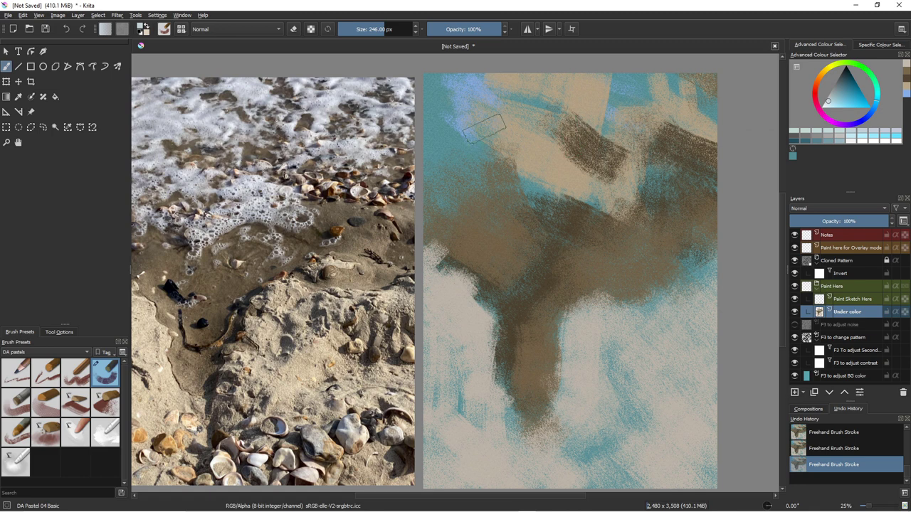
mouse_move(452, 112)
left_mouse_down()
mouse_move(442, 78)
mouse_move(525, 74)
mouse_move(473, 93)
mouse_move(488, 108)
mouse_move(469, 116)
mouse_move(474, 128)
mouse_move(437, 104)
mouse_move(441, 134)
mouse_move(518, 146)
mouse_move(429, 183)
mouse_move(541, 184)
mouse_move(532, 191)
mouse_move(541, 196)
mouse_move(603, 203)
mouse_move(576, 199)
mouse_move(549, 217)
mouse_move(529, 281)
left_mouse_up()
mouse_move(524, 226)
left_mouse_down()
mouse_move(502, 204)
mouse_move(459, 203)
mouse_move(441, 217)
mouse_move(437, 203)
left_mouse_up()
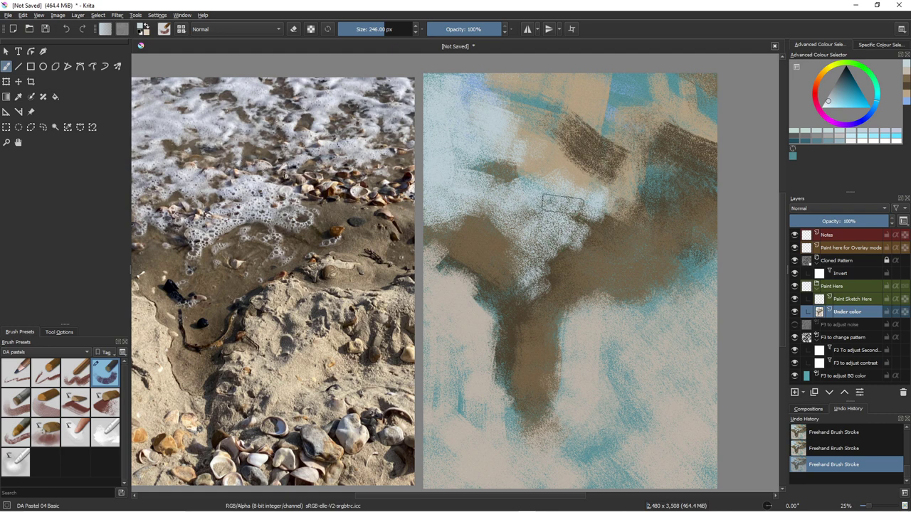
Reduce the brush to 110 px and extend the pale blue foam over the upper right and along the water's edge.
key("bracketleft")
mouse_move(583, 80)
left_mouse_down()
mouse_move(663, 84)
mouse_move(621, 96)
mouse_move(658, 78)
mouse_move(649, 108)
mouse_move(691, 80)
mouse_move(675, 128)
mouse_move(694, 119)
mouse_move(706, 134)
mouse_move(681, 170)
left_mouse_up()
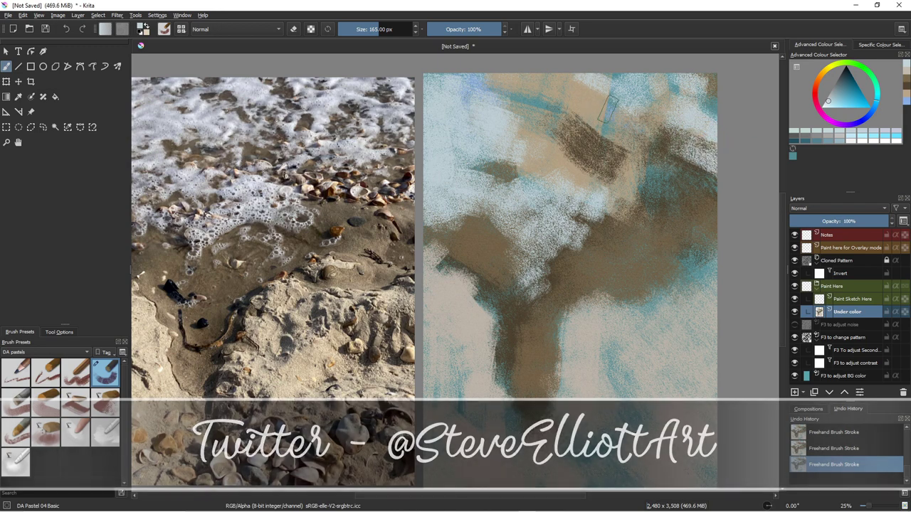
key("bracketleft")
key("bracketleft")
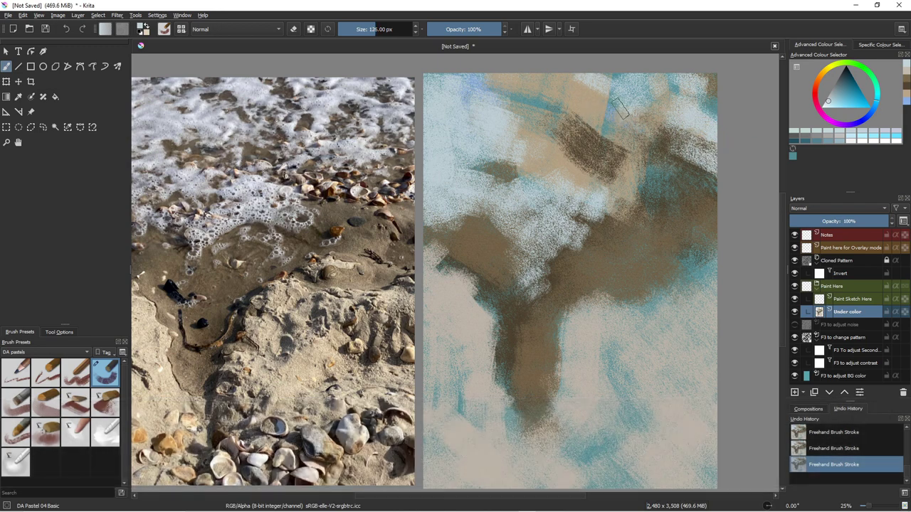
key("bracketleft")
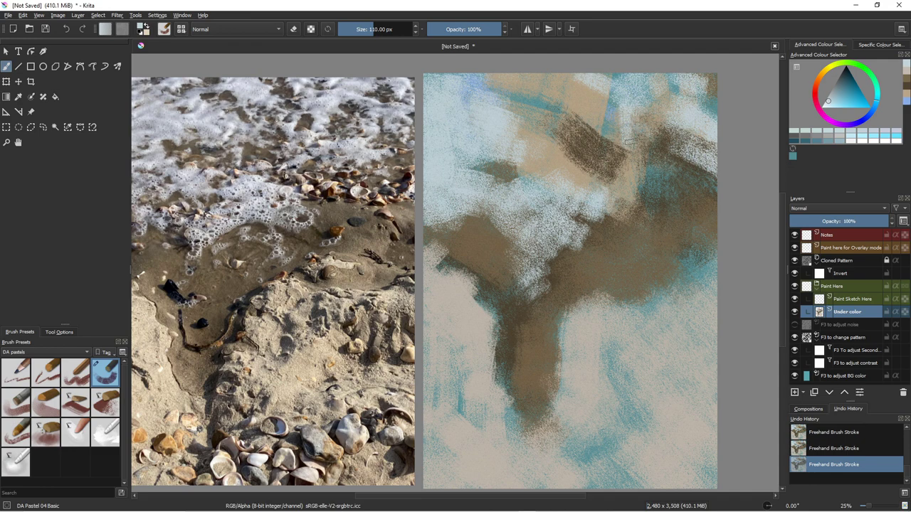
mouse_move(653, 80)
left_mouse_down()
mouse_move(670, 79)
mouse_move(668, 97)
mouse_move(640, 99)
left_mouse_up()
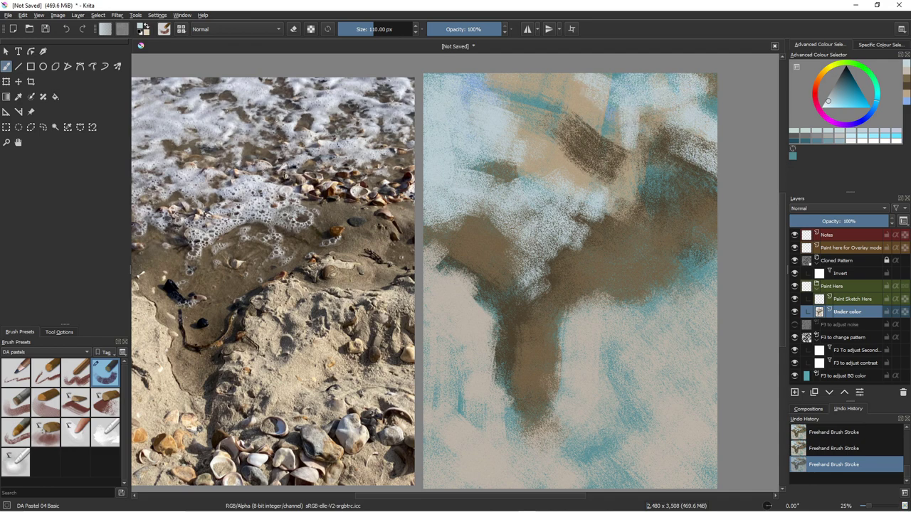
left_click_drag(661, 86, 696, 144)
left_click_drag(641, 153, 672, 156)
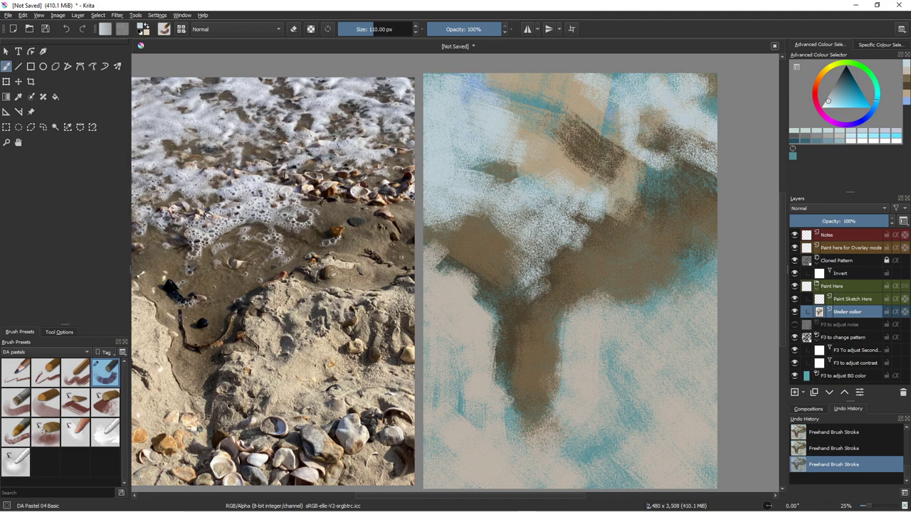
right_click(641, 149)
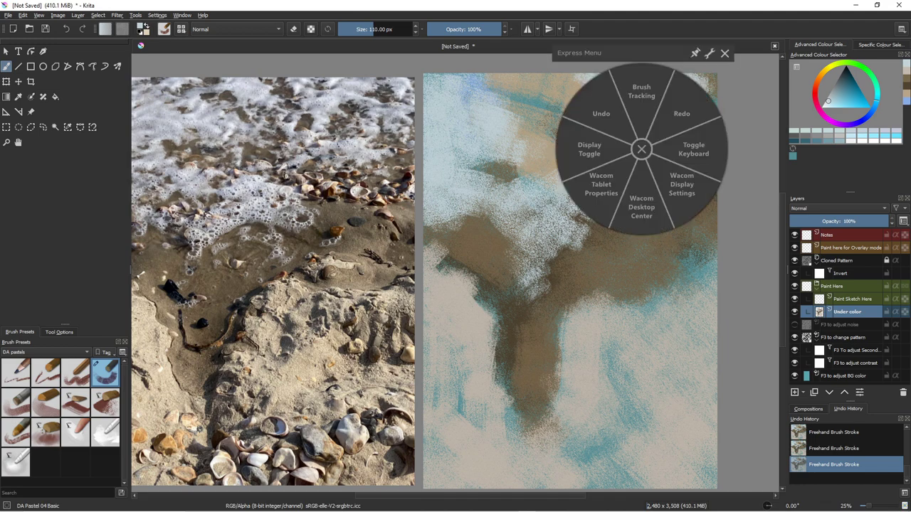
left_click(724, 53)
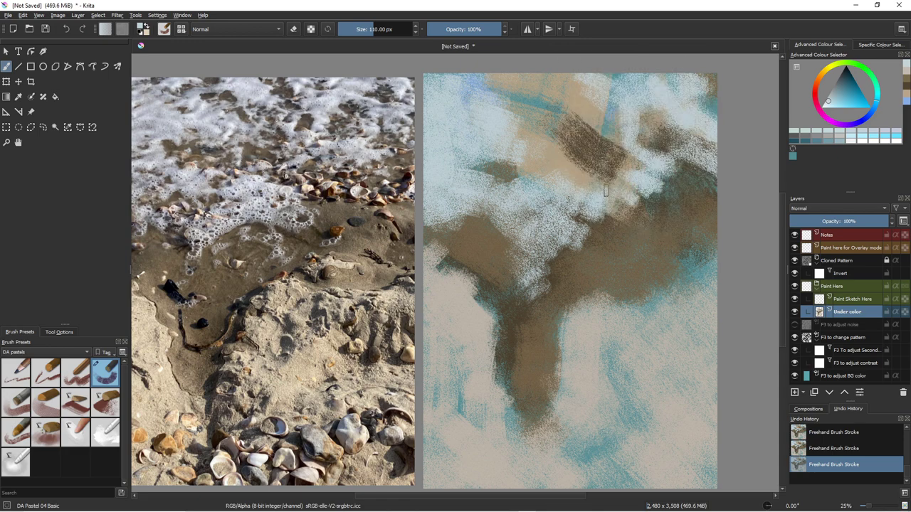
mouse_move(658, 169)
left_mouse_down()
mouse_move(674, 183)
mouse_move(694, 177)
left_mouse_up()
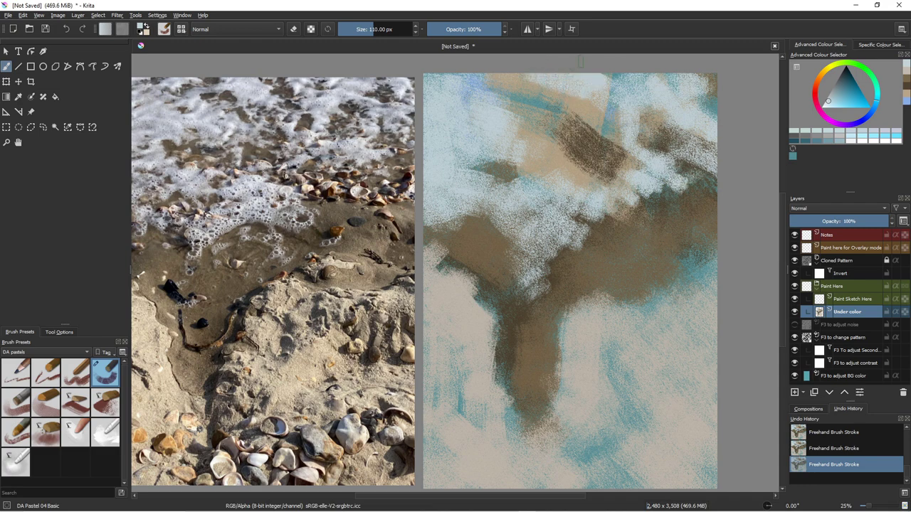
Brush near-white highlights over the foam across the upper canvas, down its central tip and along the right shoreline at 110 px.
left_click(824, 104)
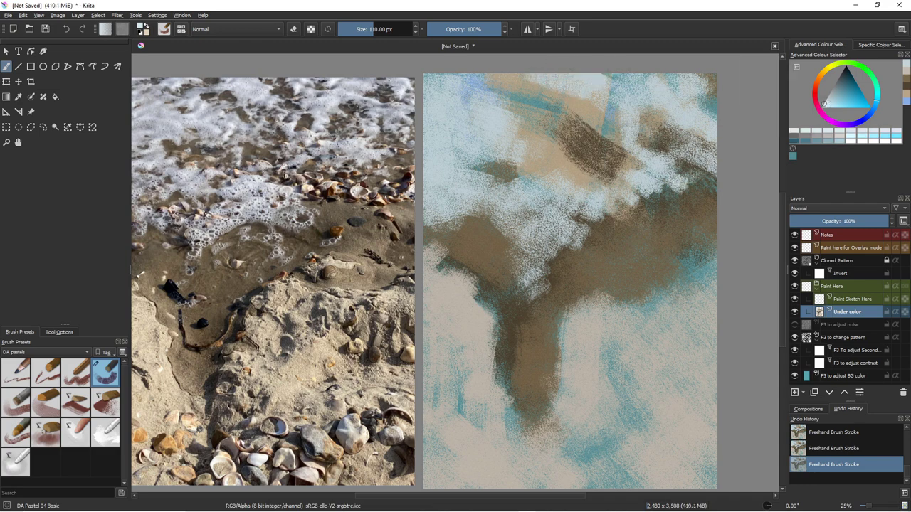
mouse_move(592, 85)
left_mouse_down()
mouse_move(619, 102)
mouse_move(585, 78)
left_mouse_up()
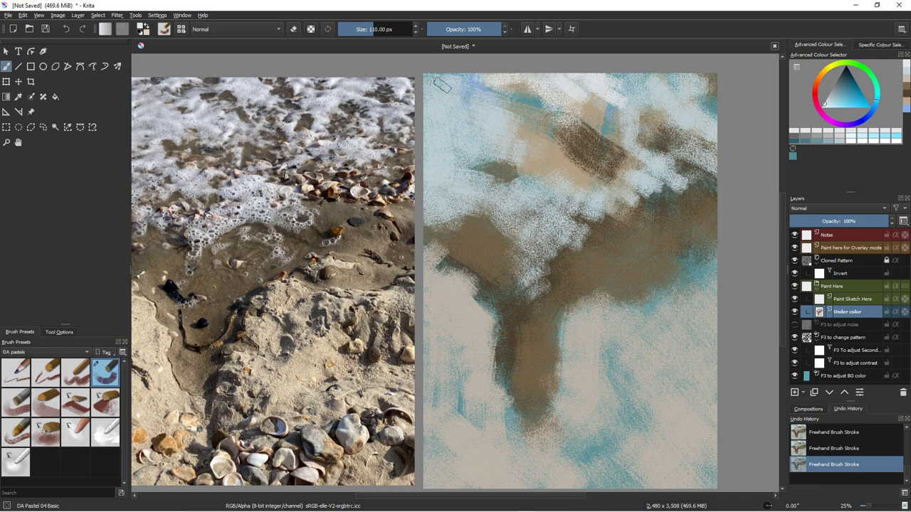
mouse_move(473, 83)
left_mouse_down()
mouse_move(477, 96)
mouse_move(431, 89)
mouse_move(448, 135)
left_mouse_up()
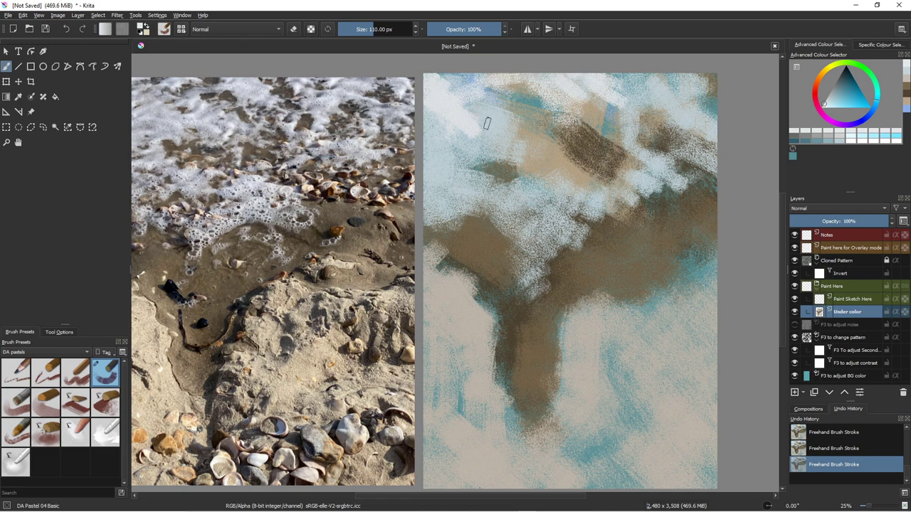
mouse_move(508, 100)
left_mouse_down()
mouse_move(478, 125)
mouse_move(530, 111)
mouse_move(512, 132)
mouse_move(527, 141)
mouse_move(480, 161)
mouse_move(466, 156)
mouse_move(468, 136)
mouse_move(435, 130)
mouse_move(454, 166)
mouse_move(429, 161)
mouse_move(429, 197)
mouse_move(466, 188)
mouse_move(478, 200)
mouse_move(462, 204)
mouse_move(529, 201)
mouse_move(529, 236)
mouse_move(541, 203)
mouse_move(532, 221)
mouse_move(598, 209)
mouse_move(529, 254)
mouse_move(532, 230)
mouse_move(535, 255)
left_mouse_up()
mouse_move(601, 84)
left_mouse_down()
mouse_move(659, 80)
mouse_move(644, 95)
mouse_move(678, 87)
mouse_move(648, 106)
mouse_move(736, 98)
mouse_move(703, 98)
mouse_move(672, 76)
mouse_move(696, 72)
mouse_move(684, 64)
mouse_move(668, 108)
left_mouse_up()
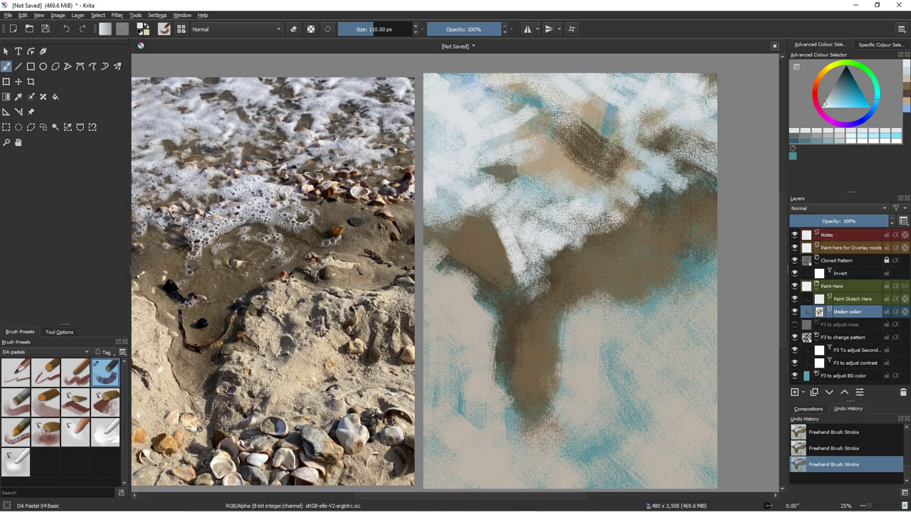
mouse_move(644, 142)
left_mouse_down()
mouse_move(693, 148)
mouse_move(641, 147)
mouse_move(640, 165)
mouse_move(655, 146)
mouse_move(693, 156)
mouse_move(699, 170)
mouse_move(718, 167)
left_mouse_up()
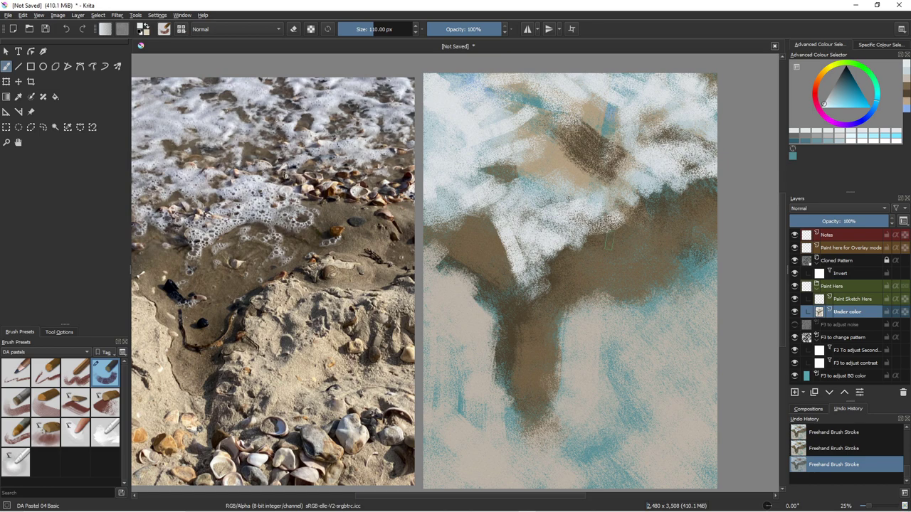
Dab near-white foam patches on both sides of the central foam tip, and sampled mid-brown patches into the foam above the channel's left side.
mouse_move(609, 230)
left_mouse_down()
mouse_move(593, 248)
mouse_move(628, 247)
left_mouse_up()
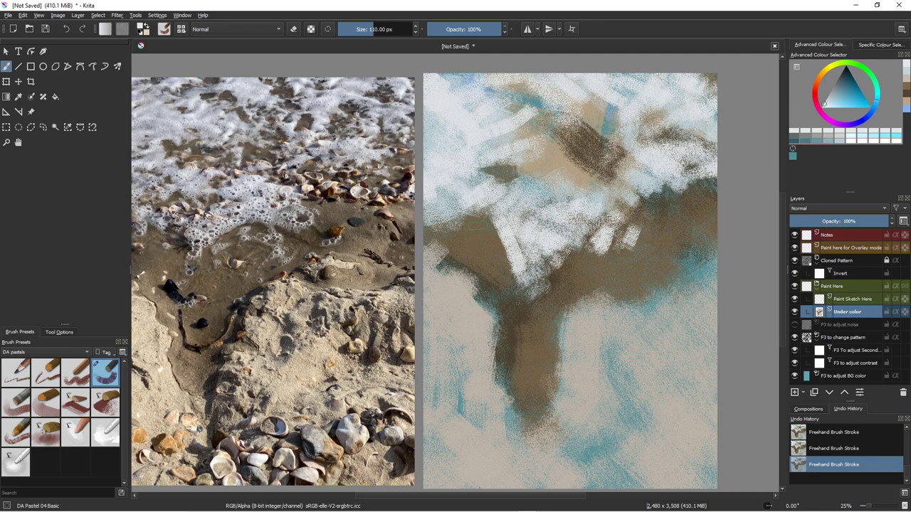
mouse_move(472, 223)
left_mouse_down()
mouse_move(504, 241)
mouse_move(507, 226)
mouse_move(496, 252)
left_mouse_up()
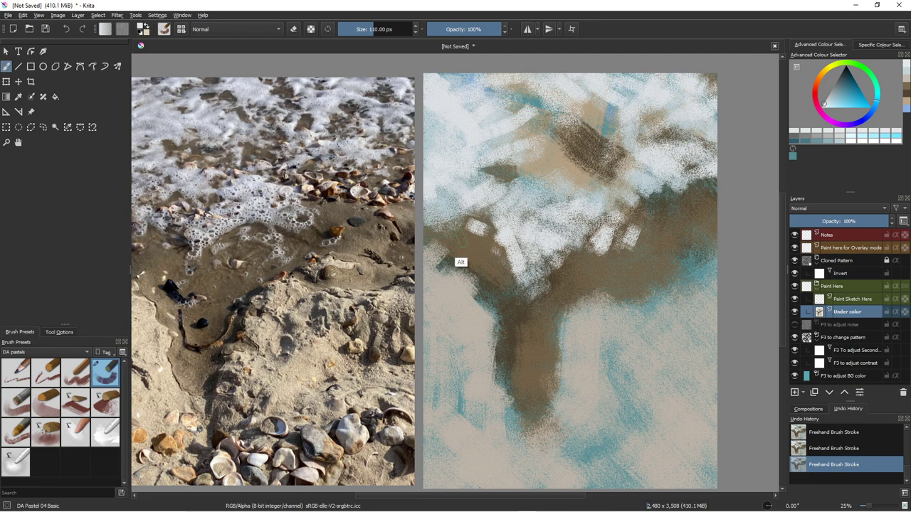
key("ctrl")
left_click(473, 266, "ctrl")
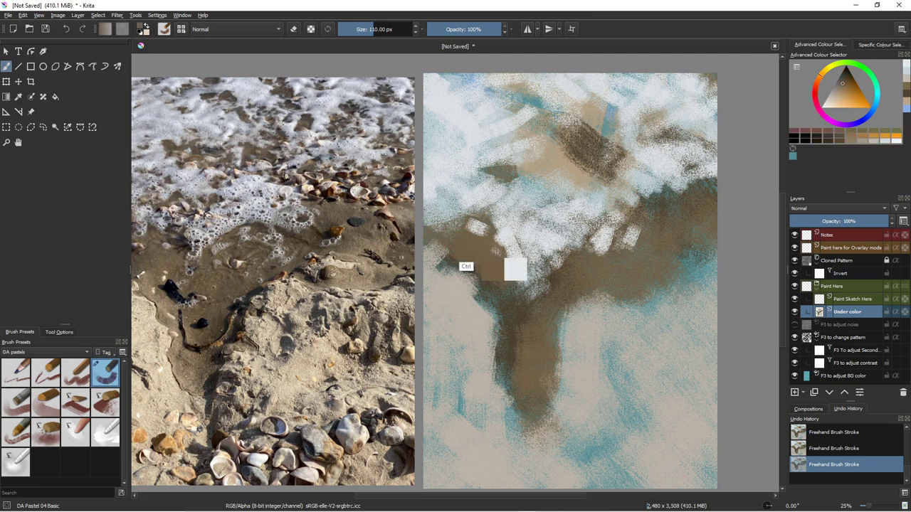
mouse_move(479, 210)
left_mouse_down()
mouse_move(494, 216)
mouse_move(501, 238)
left_mouse_up()
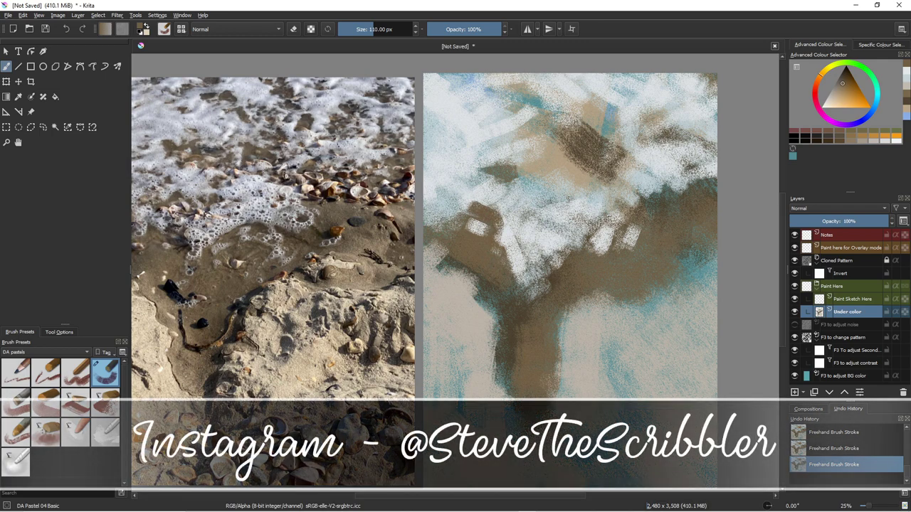
mouse_move(462, 192)
left_mouse_down()
mouse_move(480, 191)
mouse_move(456, 183)
mouse_move(476, 175)
left_mouse_up()
left_click_drag(504, 201, 532, 210)
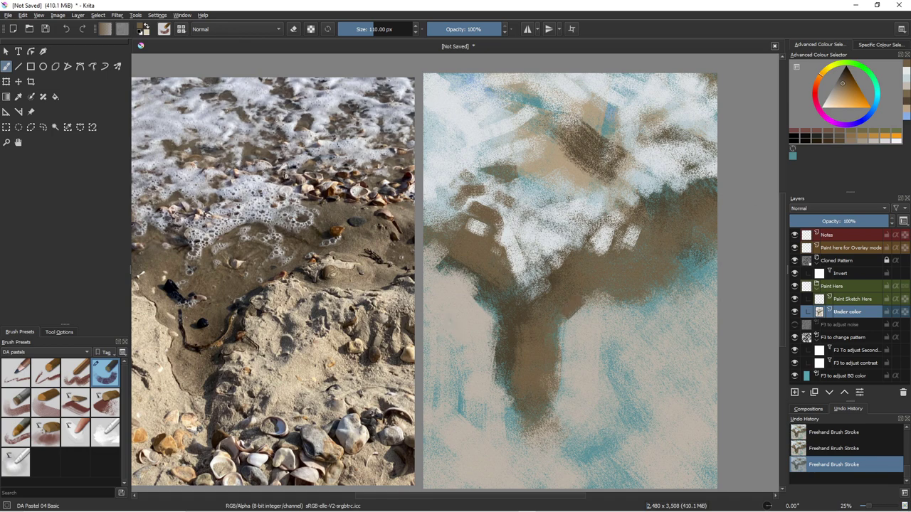
Choose a darker brown and shade the right bank of the channel and the start of the right shoreline at 110 px.
left_click(846, 74)
mouse_move(579, 302)
left_mouse_down()
mouse_move(559, 329)
mouse_move(558, 387)
left_mouse_up()
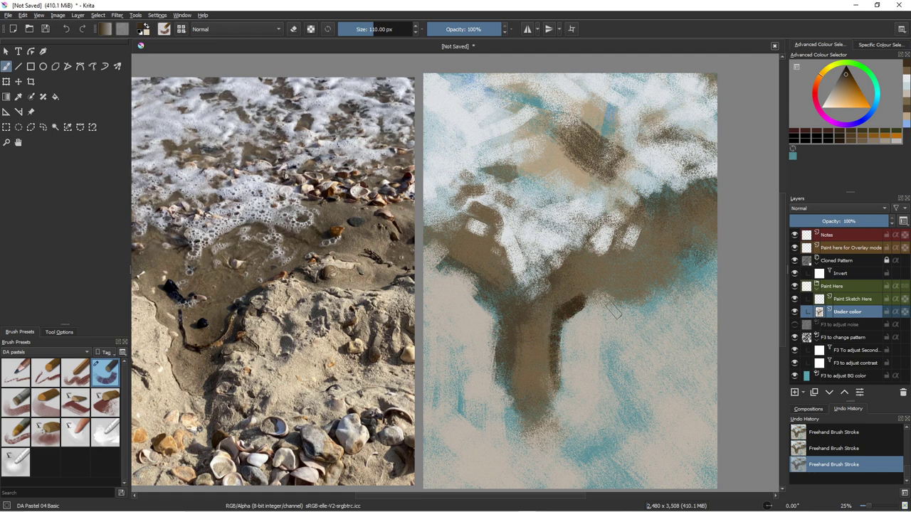
left_click_drag(611, 312, 651, 293)
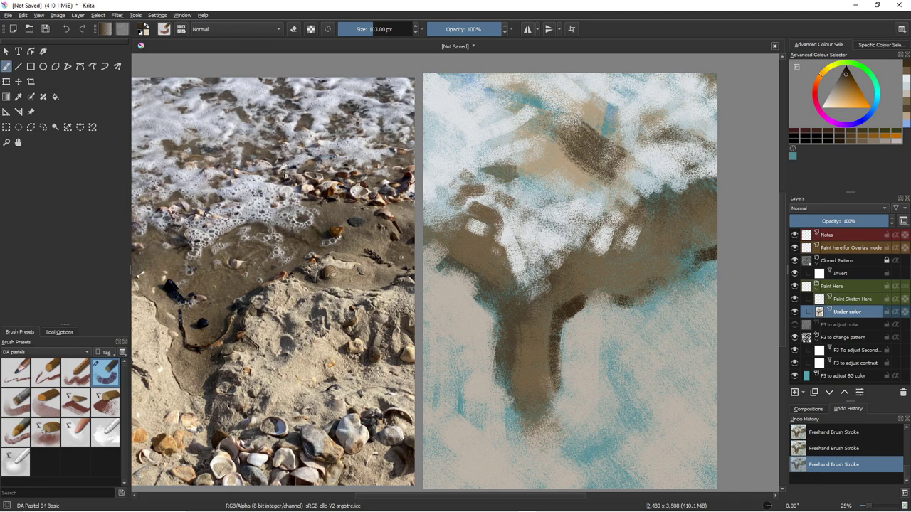
Reduce the brush to 35 px and draw a dark brown shadow line along the right shoreline from the canvas edge inward.
key("bracketleft")
key("bracketleft")
key("bracketleft")
key("bracketleft")
key("bracketleft")
key("bracketleft")
key("bracketleft")
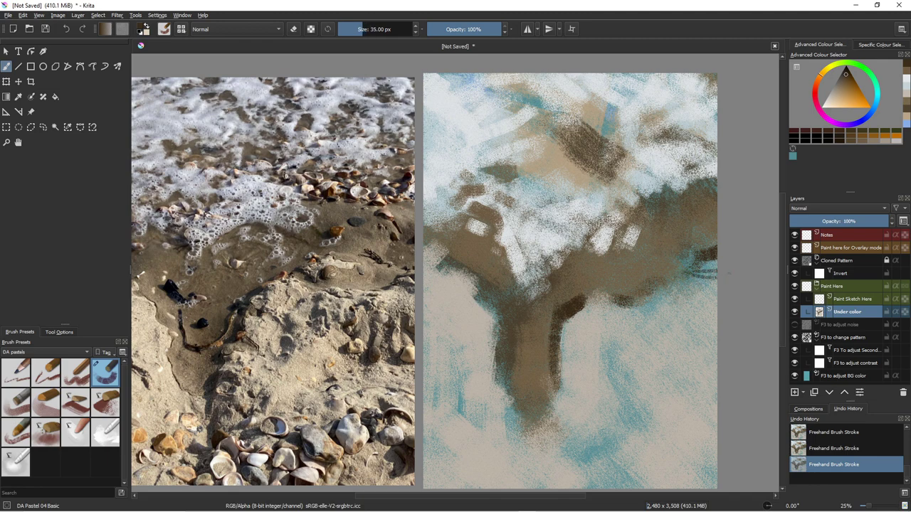
left_click_drag(711, 272, 664, 285)
Dab a dark brown mark left of the foam tip at 51 px and draw a thin 20 px line across the channel head.
key("bracketright")
key("bracketright")
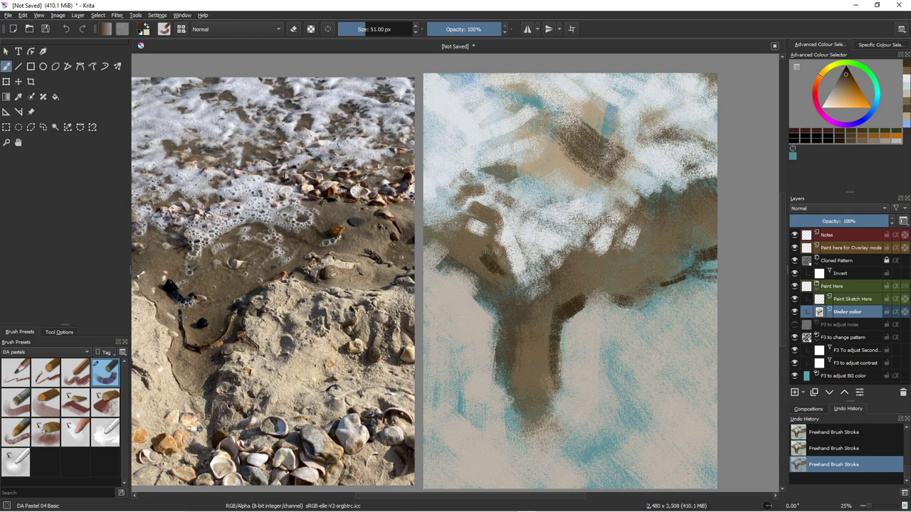
left_click_drag(484, 250, 499, 269)
key("bracketleft")
key("bracketleft")
key("bracketleft")
key("bracketleft")
key("bracketleft")
left_click_drag(508, 300, 517, 315)
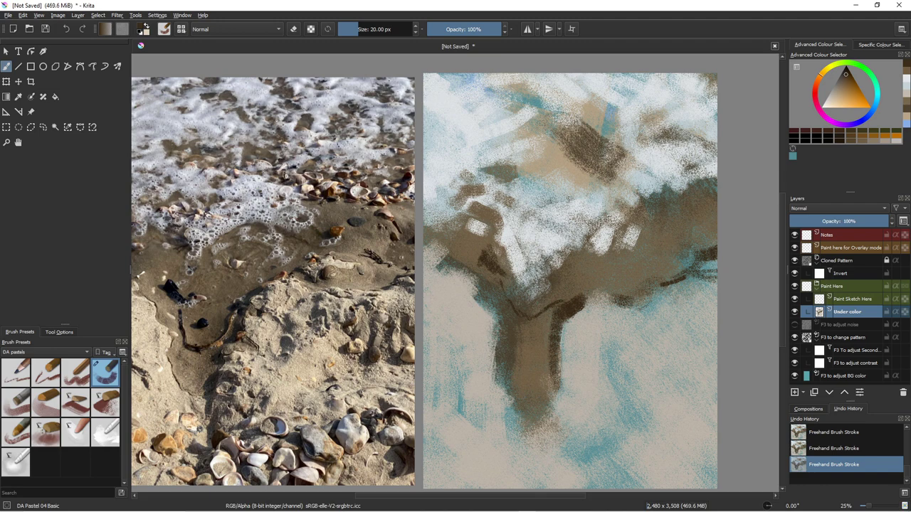
Continue the dark brown shadow along the shoreline and down the channel's right bank to its foot, widening the brush to 44 px.
left_click_drag(584, 304, 609, 297)
left_click_drag(562, 355, 554, 411)
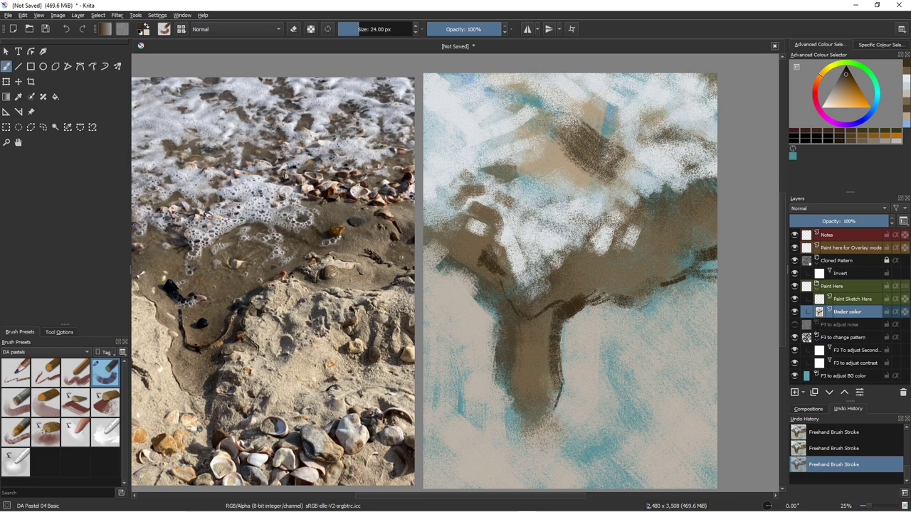
key("bracketright")
key("bracketright")
mouse_move(551, 377)
left_mouse_down()
mouse_move(548, 403)
mouse_move(563, 396)
mouse_move(543, 421)
left_mouse_up()
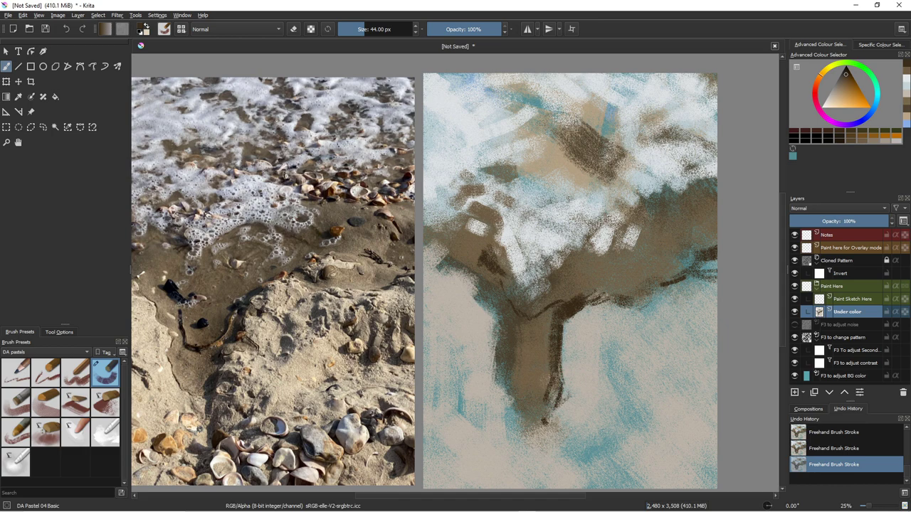
left_click_drag(562, 370, 549, 425)
left_click(871, 110)
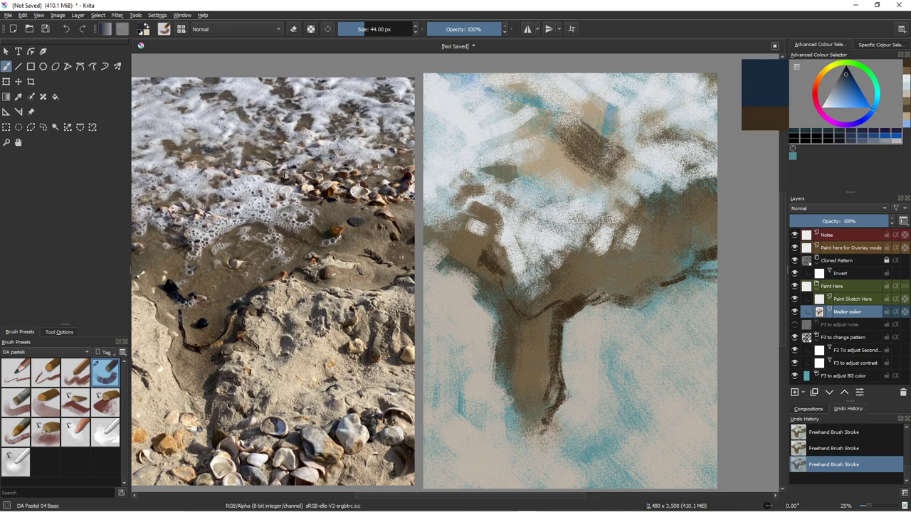
left_click(820, 74)
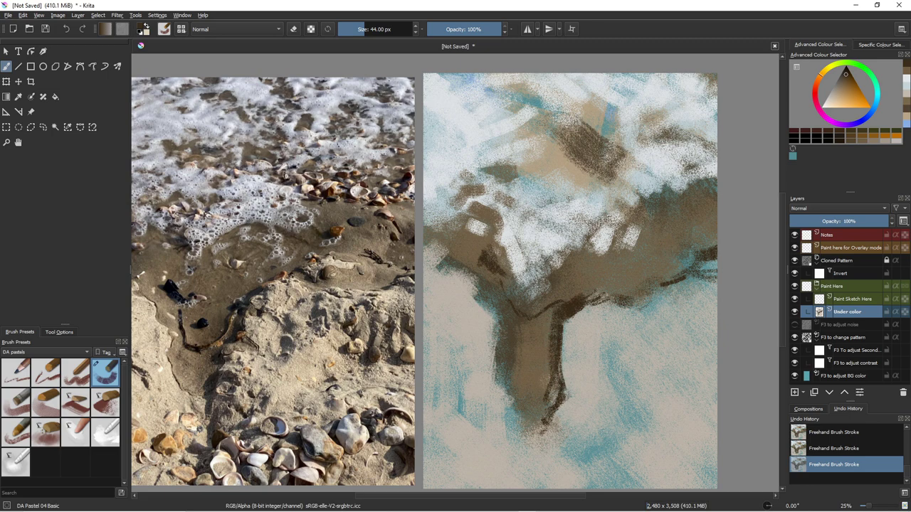
left_click(864, 105)
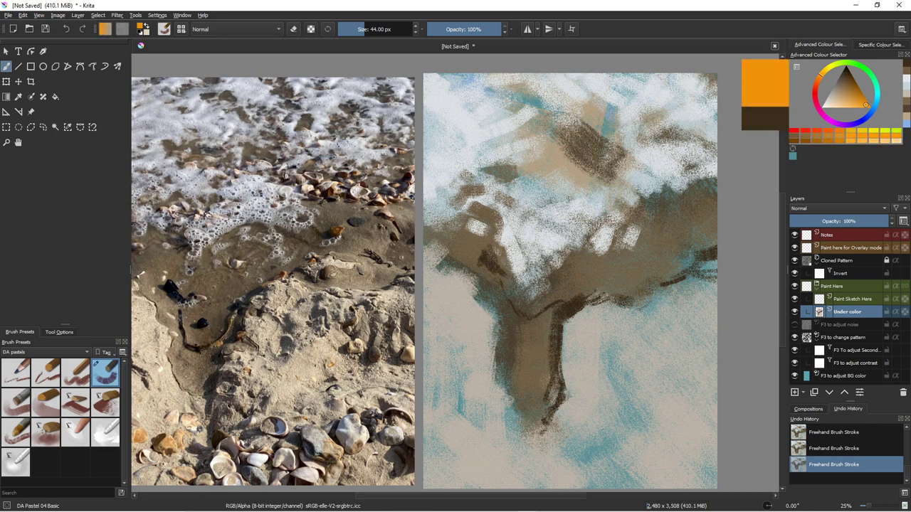
left_click_drag(866, 104, 845, 79)
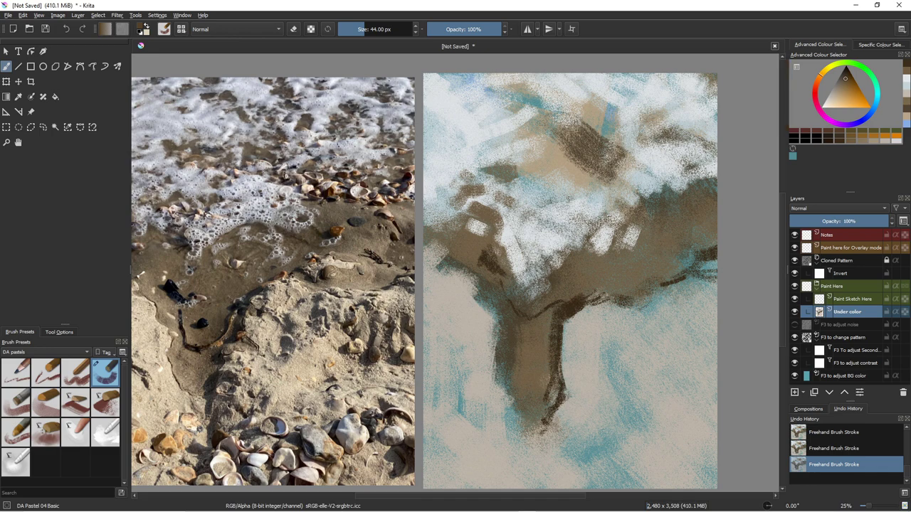
left_click(876, 99)
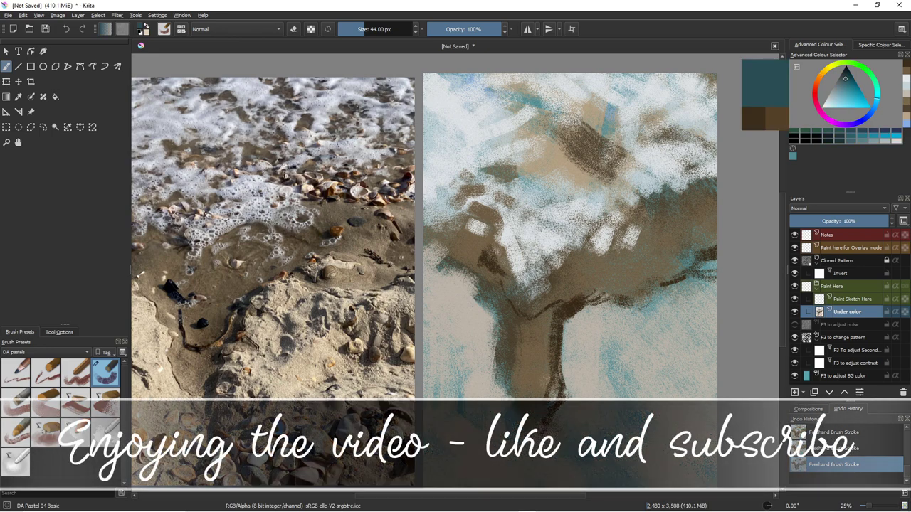
Mix a strong red-orange and stroke it onto the wet sand at the right edge of the canvas at 44 px.
left_click_drag(868, 105, 858, 94)
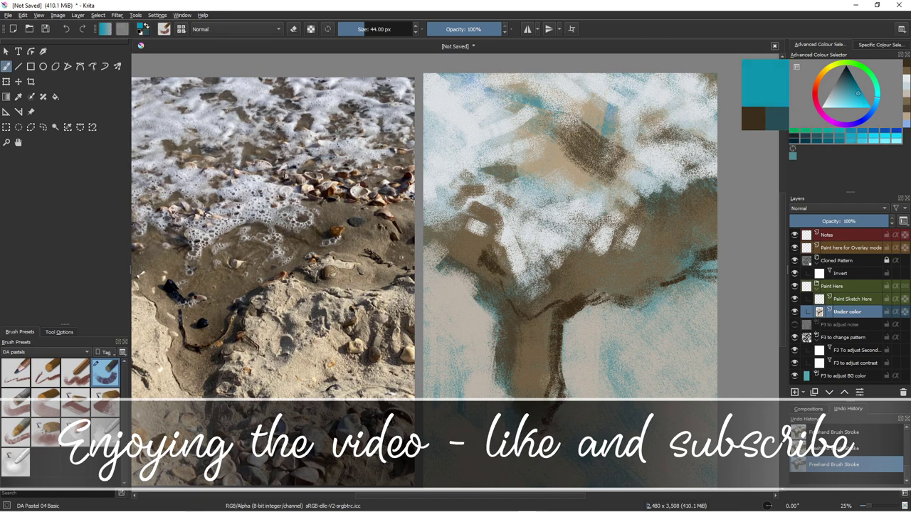
left_click(815, 85)
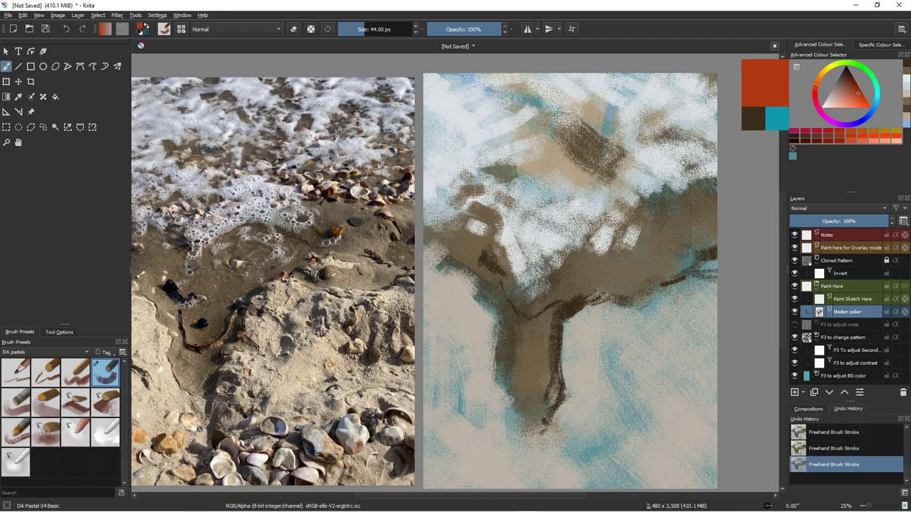
left_click_drag(735, 201, 714, 235)
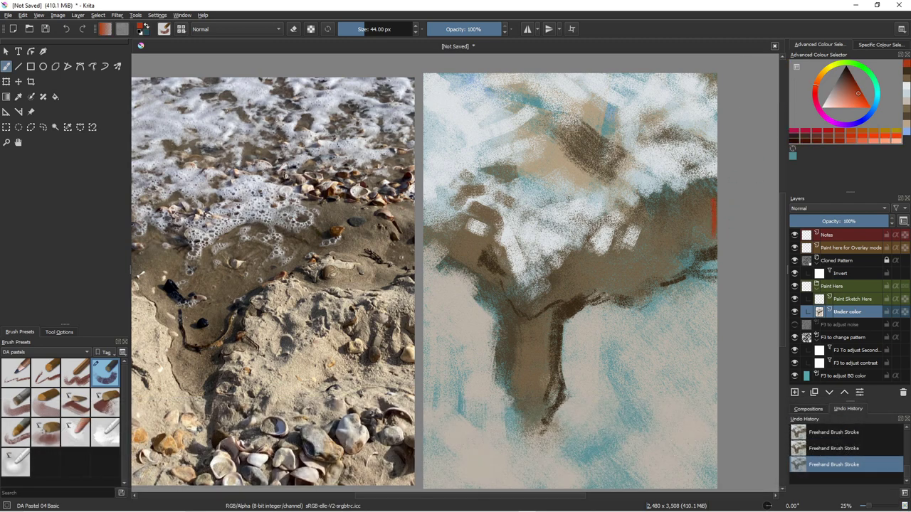
Enlarge the brush to 135 px, spread red-orange across the wet sand at the right edge, and dab a patch in the lower-left sand.
key("bracketright")
key("bracketright")
key("bracketright")
key("bracketright")
key("bracketright")
key("bracketright")
key("bracketright")
key("bracketright")
key("bracketright")
key("bracketright")
key("bracketright")
key("bracketright")
key("bracketright")
key("bracketright")
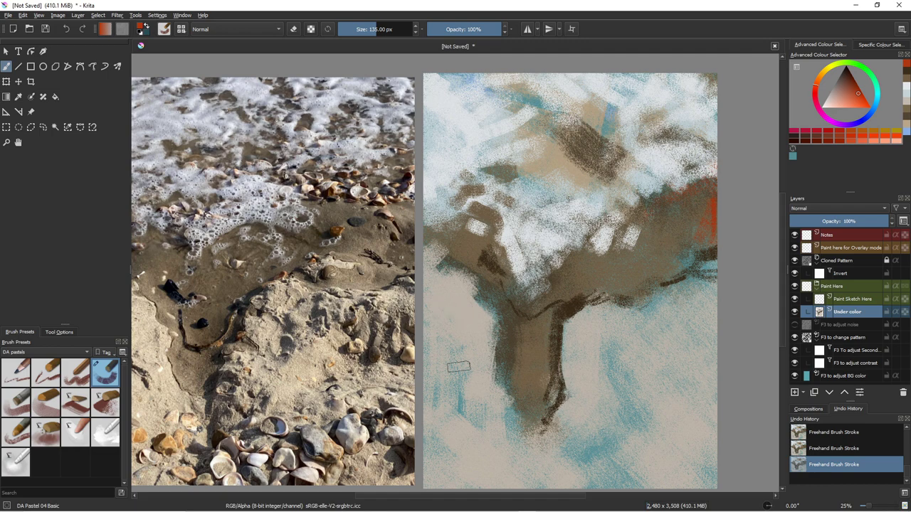
left_click_drag(472, 420, 481, 429)
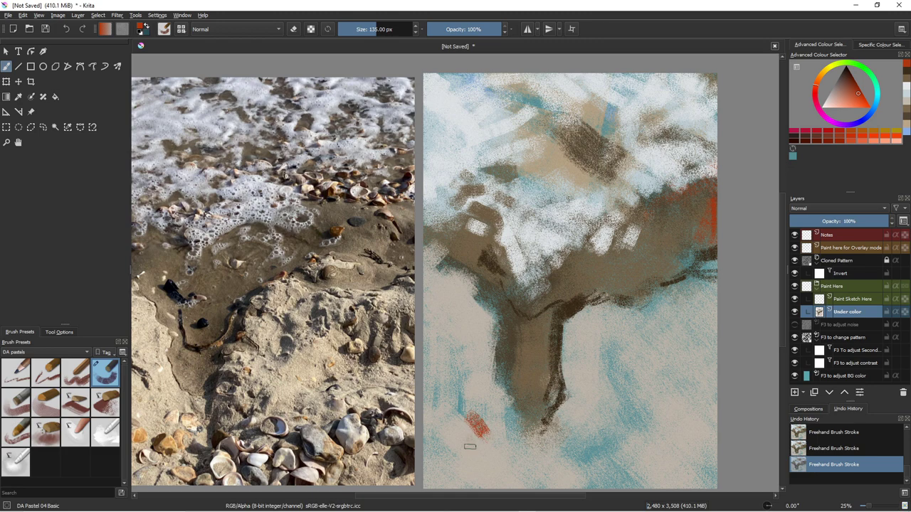
Shift the hue to ochre orange and dab accents on the lower-left sand, the right wet sand and the top of the foam.
left_click(819, 76)
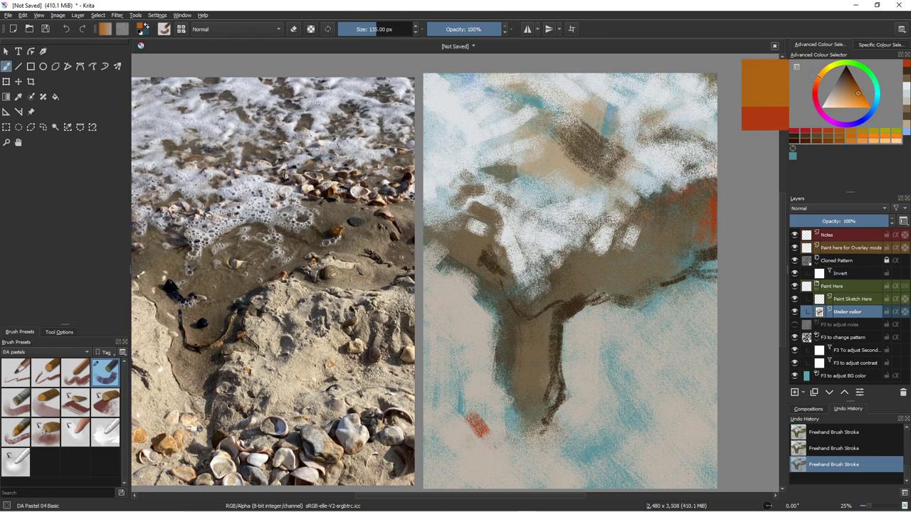
mouse_move(503, 420)
left_mouse_down()
mouse_move(497, 431)
mouse_move(472, 431)
mouse_move(484, 447)
mouse_move(516, 461)
mouse_move(508, 465)
mouse_move(520, 474)
mouse_move(554, 468)
left_mouse_up()
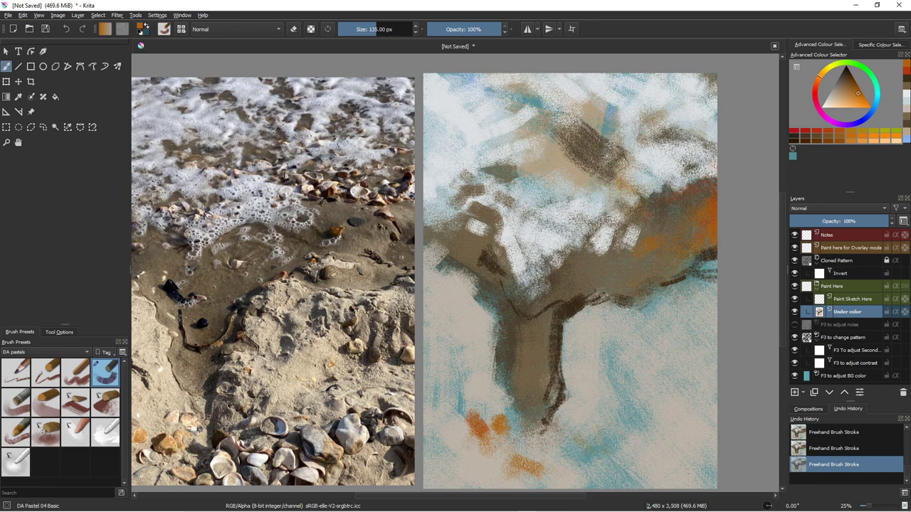
mouse_move(586, 99)
left_mouse_down()
mouse_move(614, 101)
mouse_move(605, 81)
left_mouse_up()
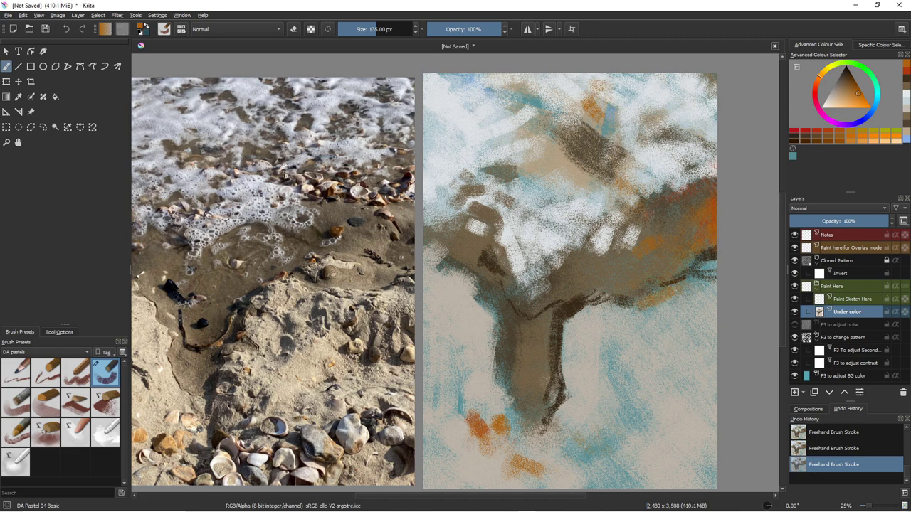
Sample a muted orange-brown, paint it below the right shoreline and scrub large patches over the lower-right sand, ending at 281 px.
left_click(683, 292, "ctrl")
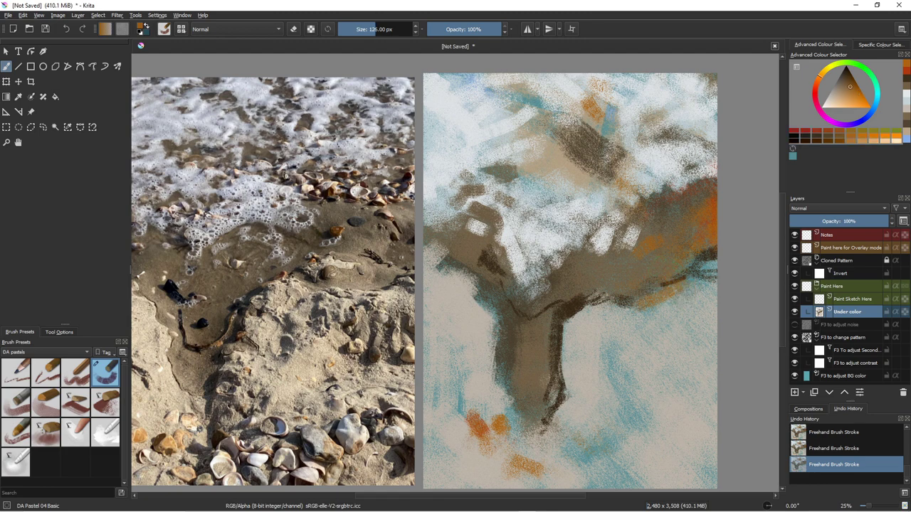
left_click(667, 313, "ctrl")
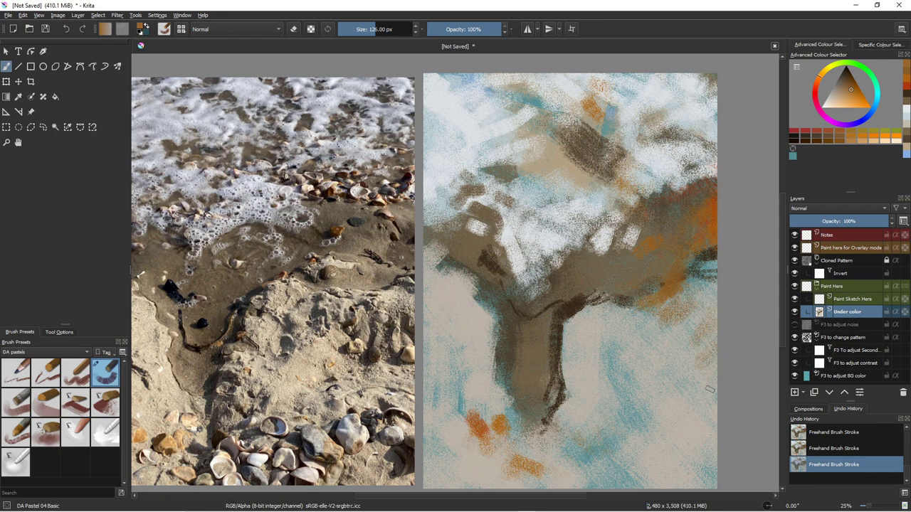
key("bracketright")
key("bracketright")
key("bracketright")
key("bracketright")
key("bracketright")
key("bracketright")
key("bracketright")
key("bracketright")
key("bracketright")
key("bracketright")
key("bracketright")
key("bracketright")
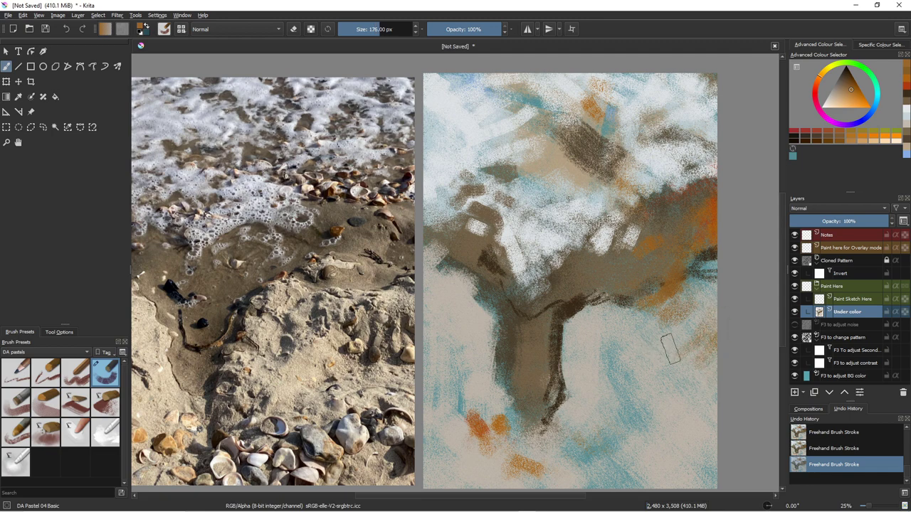
mouse_move(669, 352)
left_mouse_down()
mouse_move(708, 387)
mouse_move(687, 393)
left_mouse_up()
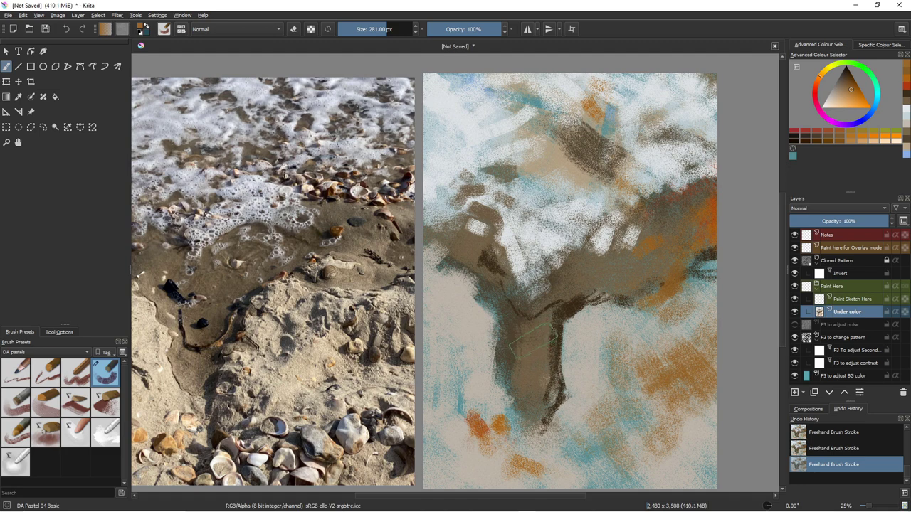
Sample the olive-brown and sweep it at 281 px over the channel, the central foam and the sand left of the channel.
left_click(558, 372, "ctrl")
left_click_drag(545, 320, 559, 297)
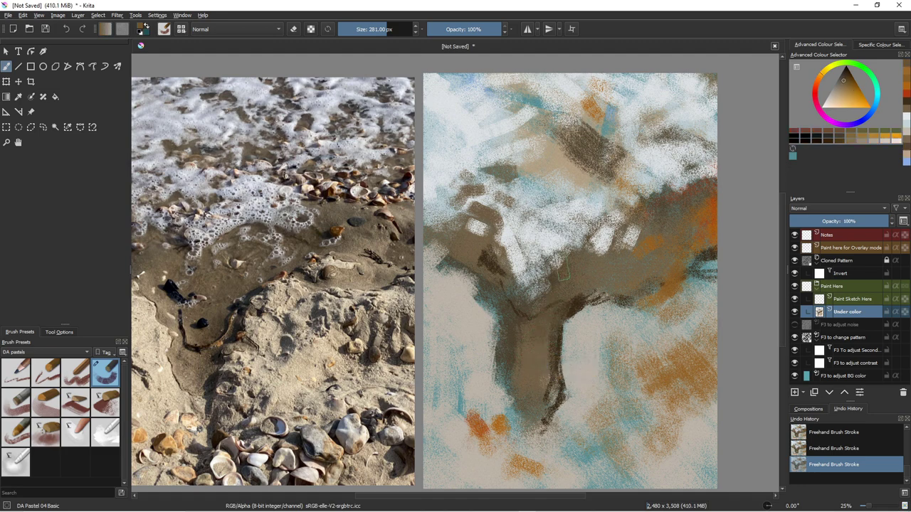
mouse_move(533, 232)
left_mouse_down()
mouse_move(556, 237)
mouse_move(580, 224)
mouse_move(535, 236)
mouse_move(558, 243)
mouse_move(599, 220)
mouse_move(662, 160)
mouse_move(669, 181)
left_mouse_up()
left_click_drag(431, 270, 469, 245)
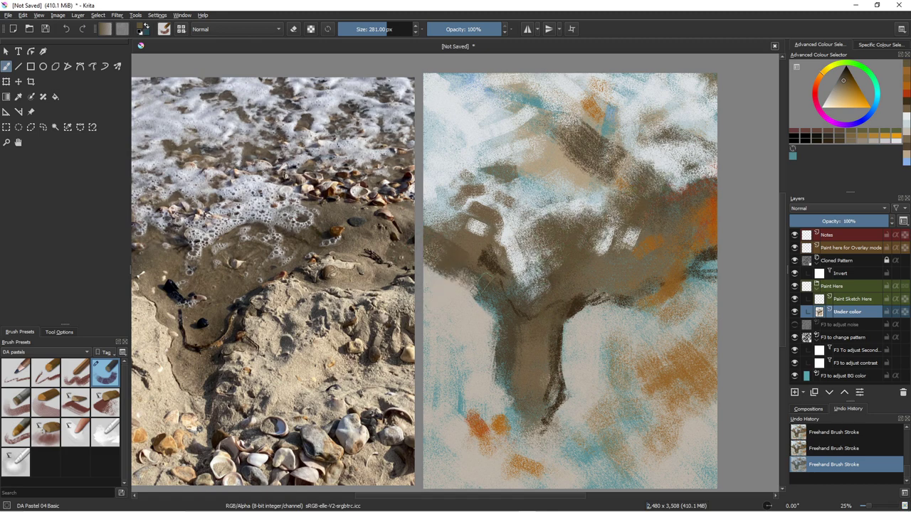
mouse_move(455, 281)
left_mouse_down()
mouse_move(469, 300)
mouse_move(474, 289)
mouse_move(473, 334)
left_mouse_up()
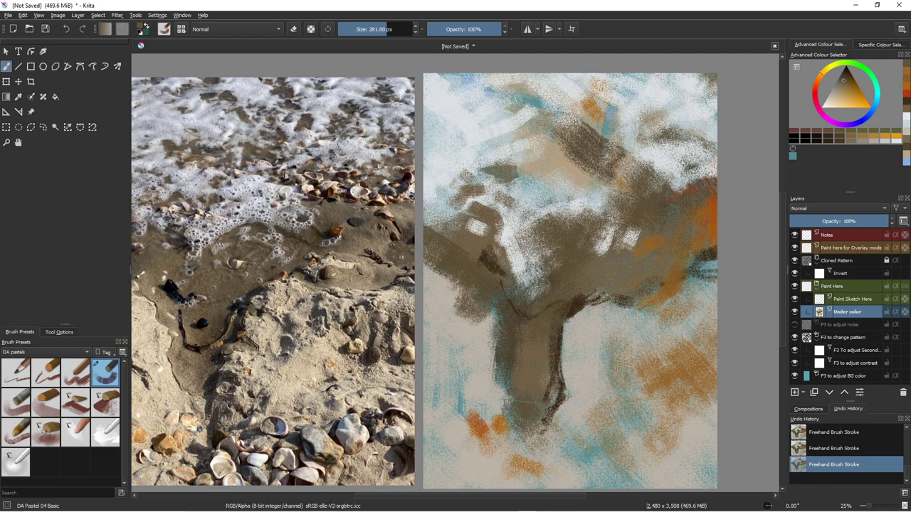
Dab an olive-brown patch on the lower-right sand and brush sampled pale beige beside it at 281 px.
left_click(605, 427)
left_click_drag(641, 419, 652, 442)
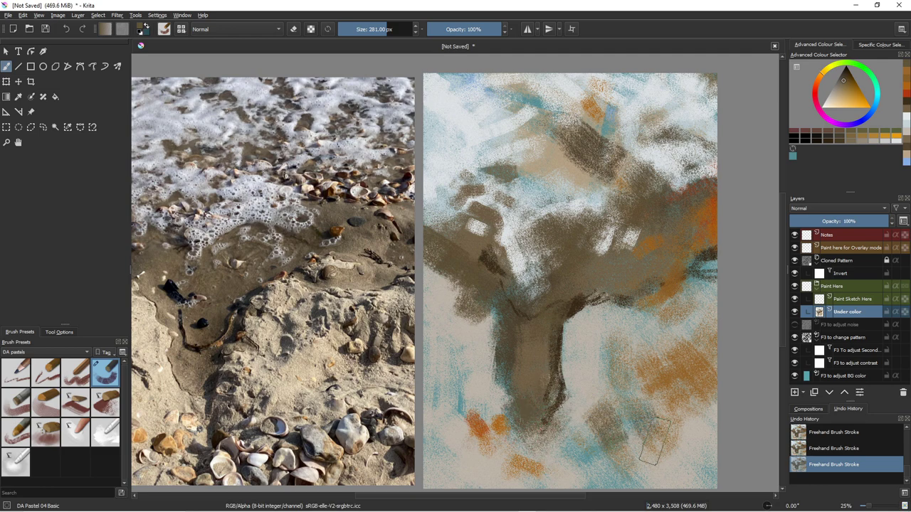
left_click(584, 420, "ctrl")
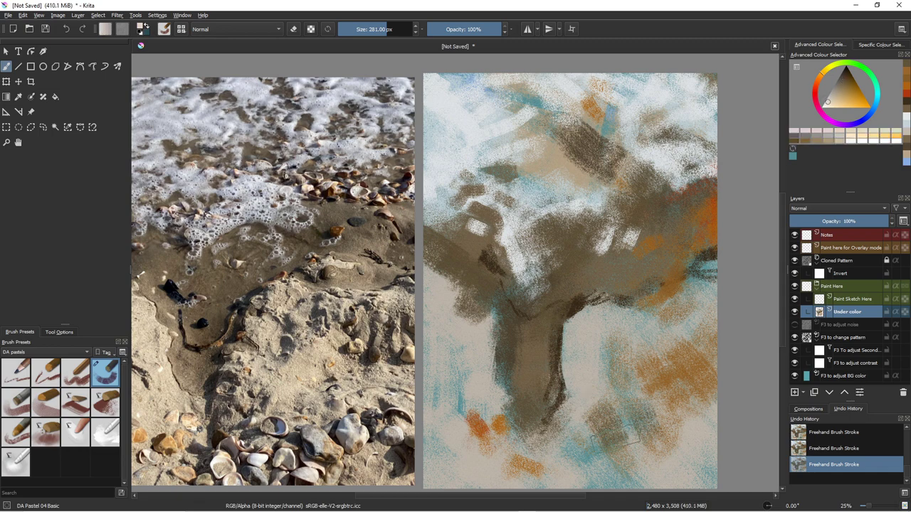
mouse_move(635, 407)
left_mouse_down()
mouse_move(645, 441)
mouse_move(673, 449)
mouse_move(650, 416)
mouse_move(669, 434)
left_mouse_up()
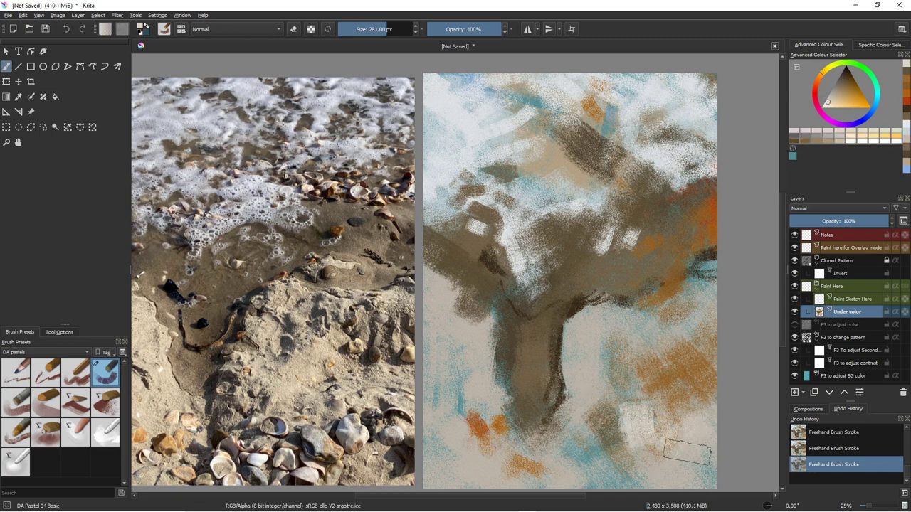
Reduce the brush to 103 px and paint short pale beige strokes across the bottom sand from the lower right to the left edge.
mouse_move(685, 427)
left_mouse_down("shift")
mouse_move(654, 427)
mouse_move(691, 422)
left_mouse_up("shift")
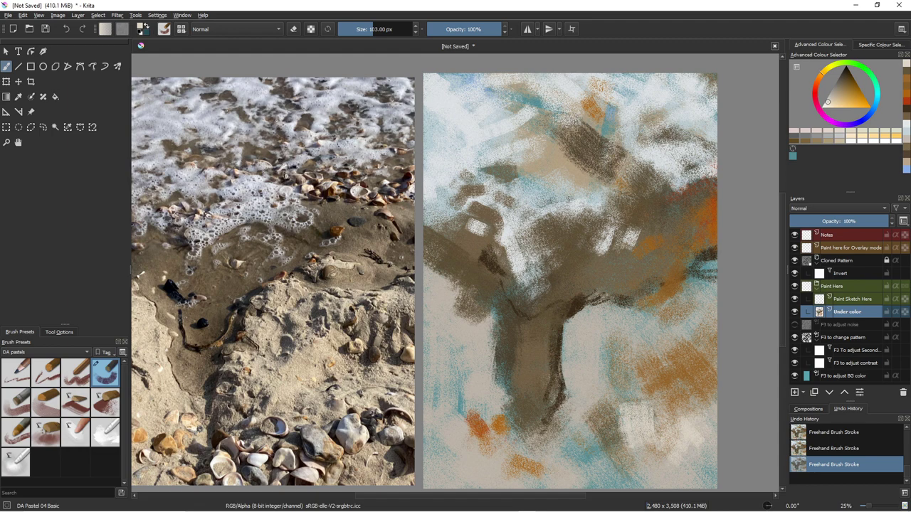
mouse_move(631, 468)
left_mouse_down()
mouse_move(601, 463)
mouse_move(640, 477)
mouse_move(599, 439)
left_mouse_up()
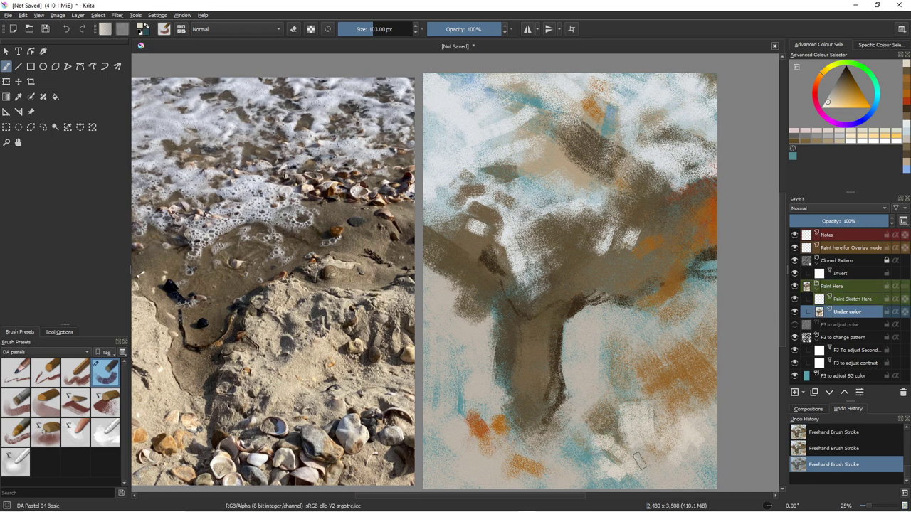
left_click_drag(590, 450, 568, 463)
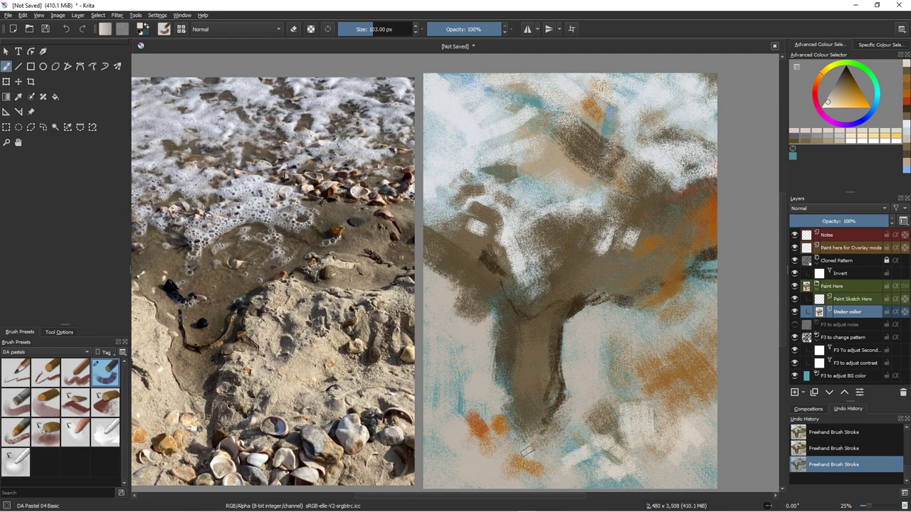
mouse_move(507, 446)
left_mouse_down()
mouse_move(499, 474)
mouse_move(531, 476)
left_mouse_up()
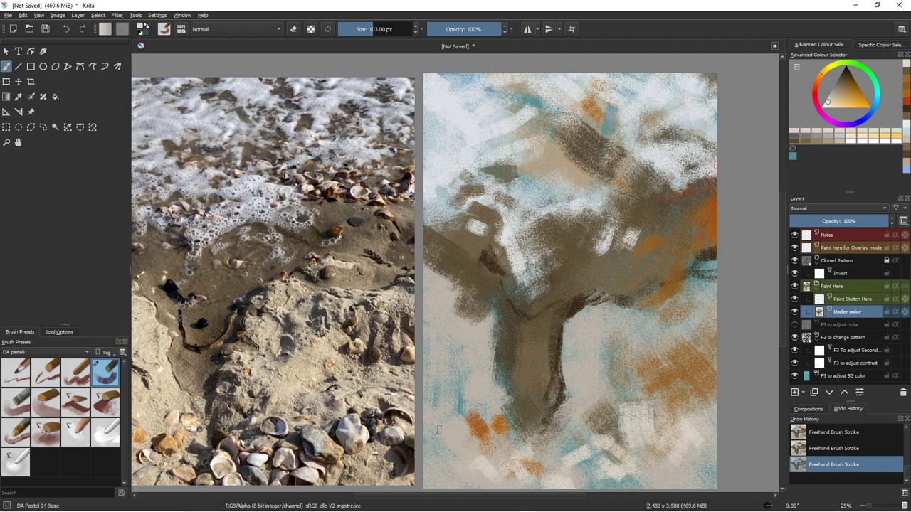
left_click_drag(439, 416, 442, 436)
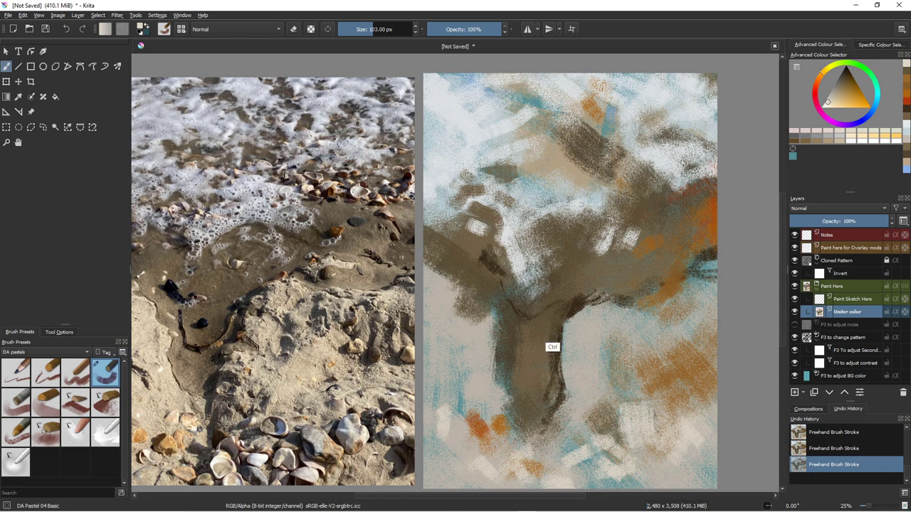
Sample the olive-brown of the channel and reinforce the channel's right edge, the left bank and the channel's left edge at 103 px.
left_click(553, 347, "ctrl")
mouse_move(560, 346)
left_mouse_down()
mouse_move(569, 334)
mouse_move(564, 359)
mouse_move(568, 352)
mouse_move(583, 376)
left_mouse_up()
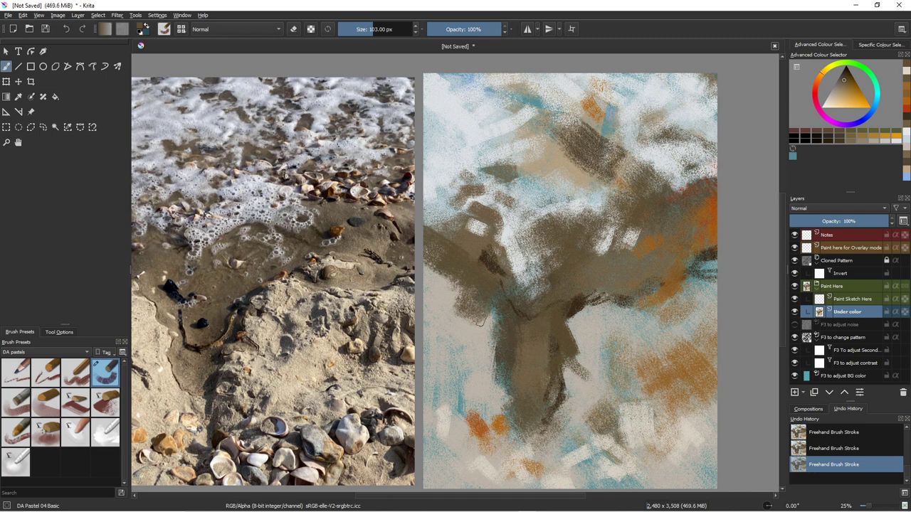
mouse_move(483, 295)
left_mouse_down()
mouse_move(494, 326)
mouse_move(488, 335)
mouse_move(437, 273)
left_mouse_up()
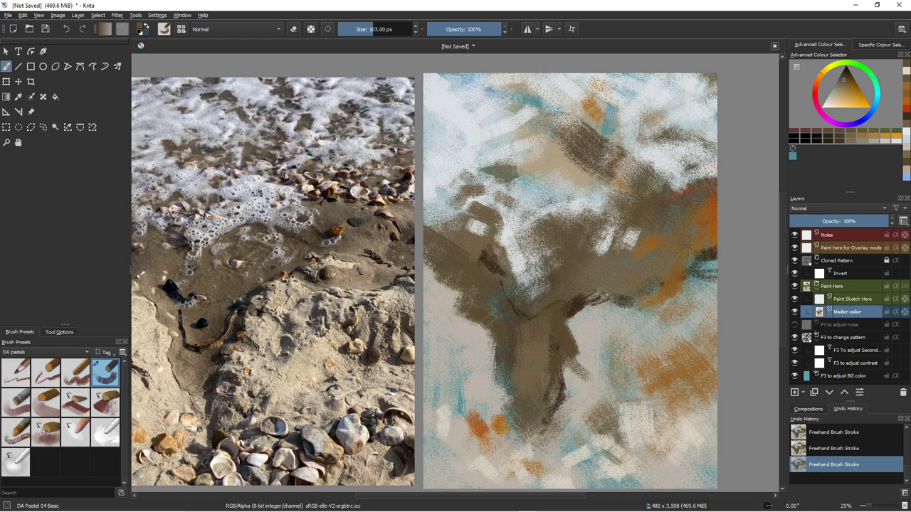
left_click_drag(499, 352, 511, 416)
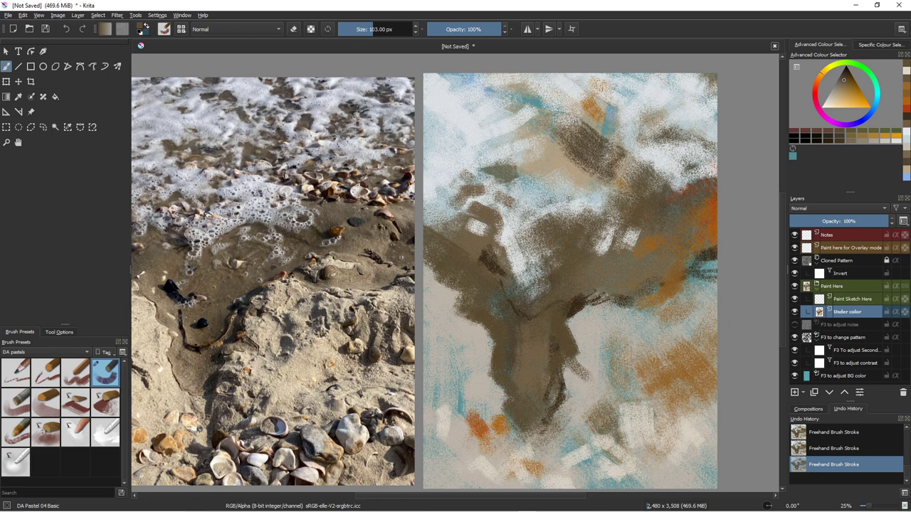
On the Paint Sketch Here layer, mix a dark reddish brown and edge the left bank with a 38 px brush.
left_click(854, 299)
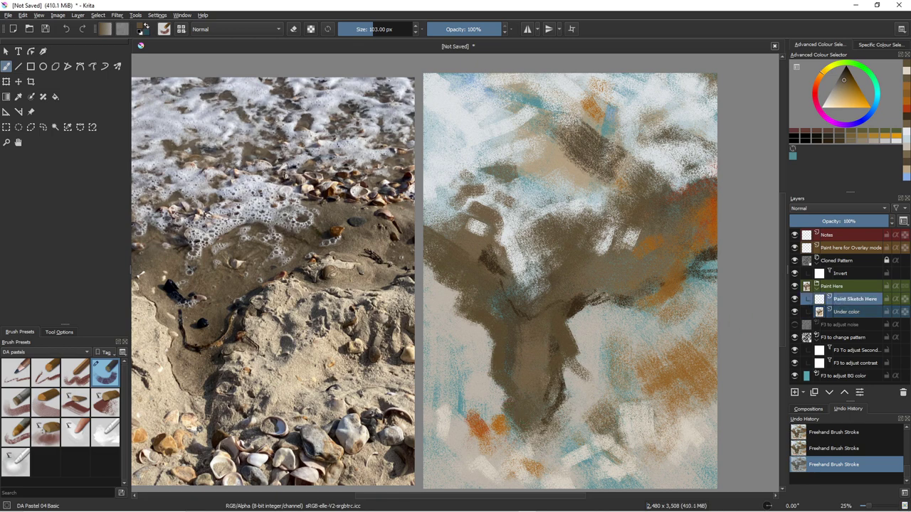
left_click(845, 74)
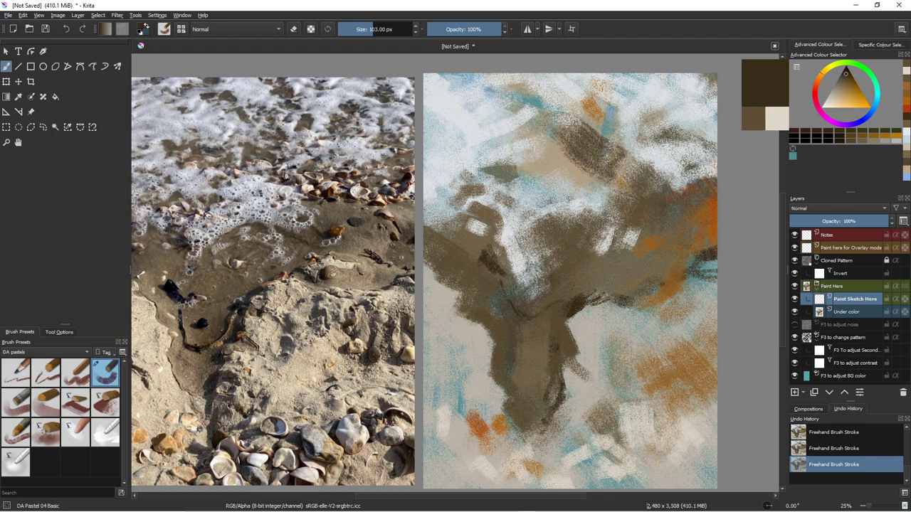
left_click_drag(823, 70, 817, 79)
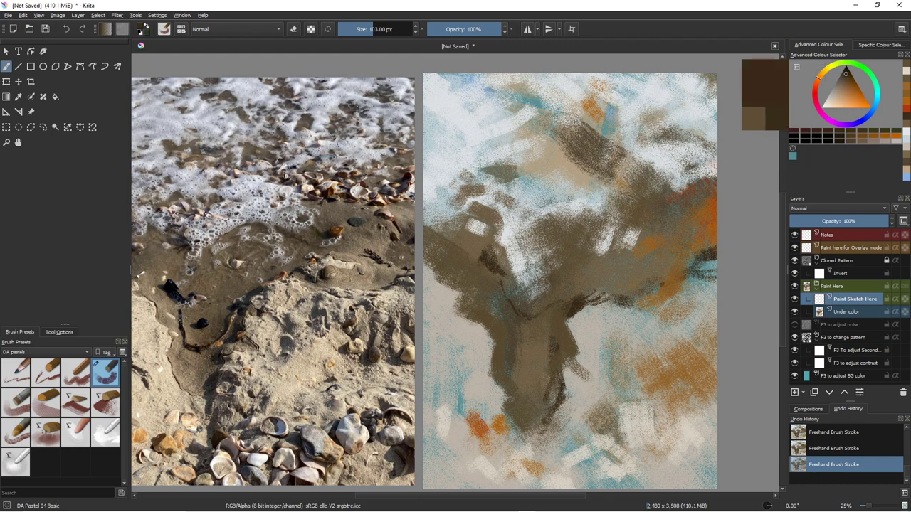
key("bracketleft")
left_click(846, 75)
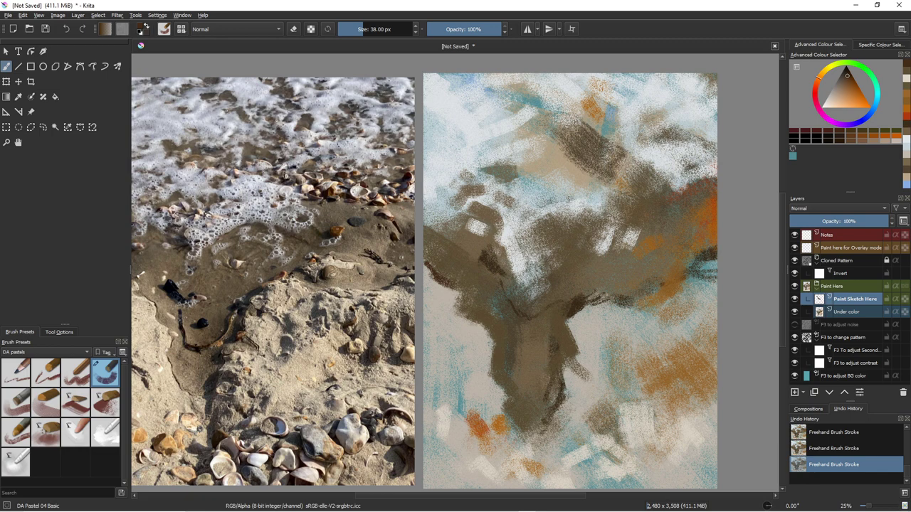
Outline the channel's left and lower edges in dark brown with the DA Pastel 07 Impact Grain brush at 165 px.
left_click(75, 403)
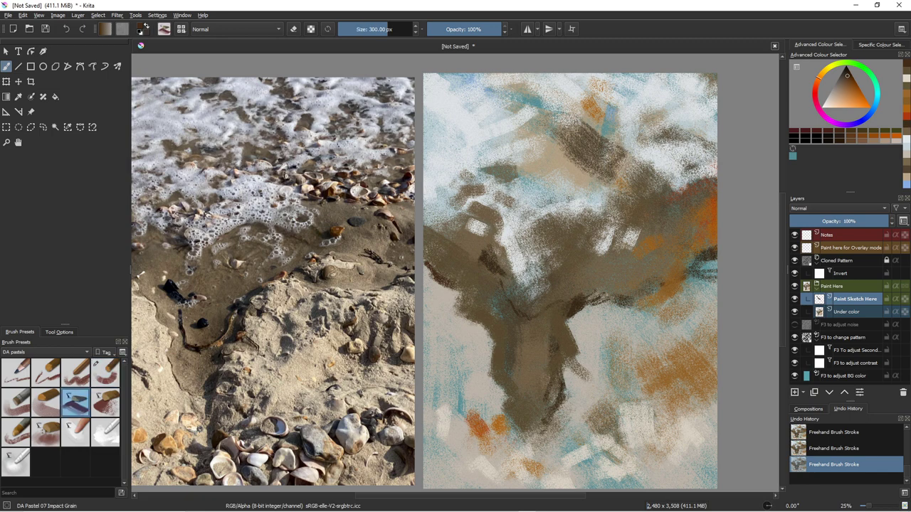
key("bracketleft")
key("bracketleft")
key("bracketleft")
key("bracketleft")
key("bracketleft")
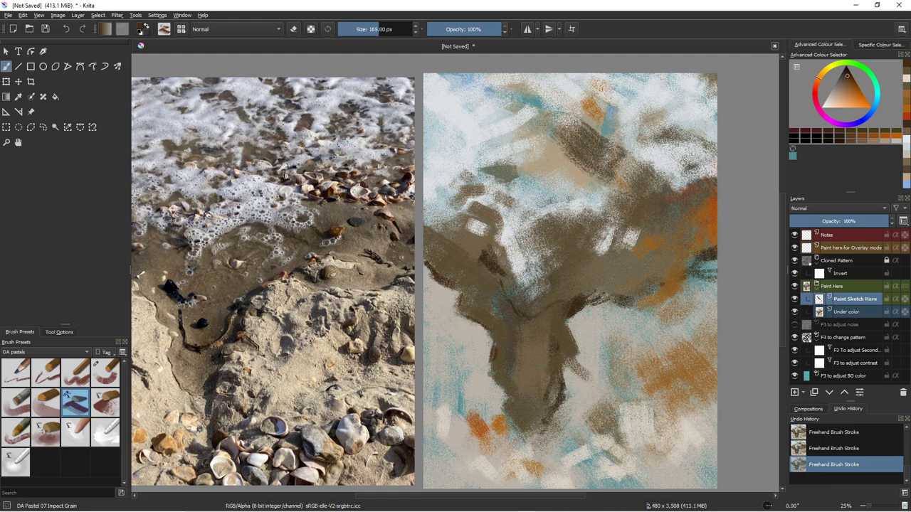
left_click_drag(486, 328, 489, 383)
left_click_drag(507, 395, 520, 417)
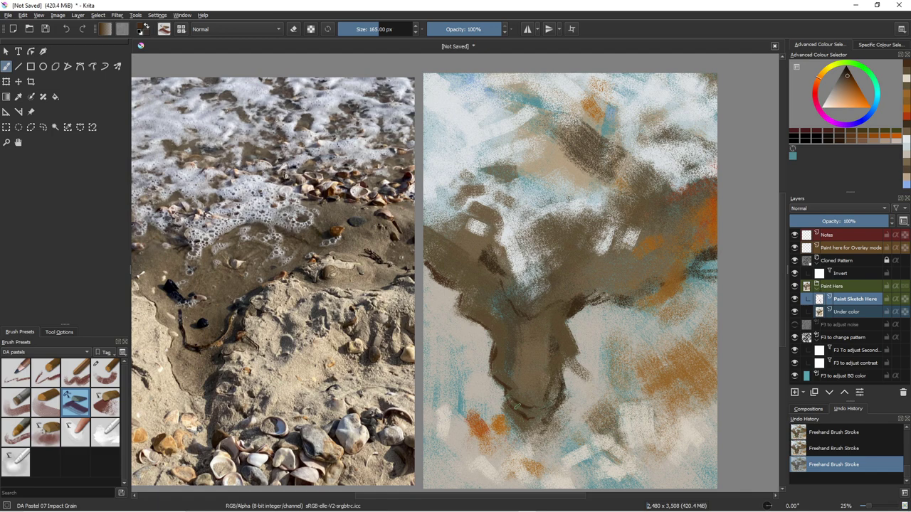
Sample the greyish beige sand beside the channel and brush it along the channel's lower end at 281 px.
left_click(471, 405, "ctrl")
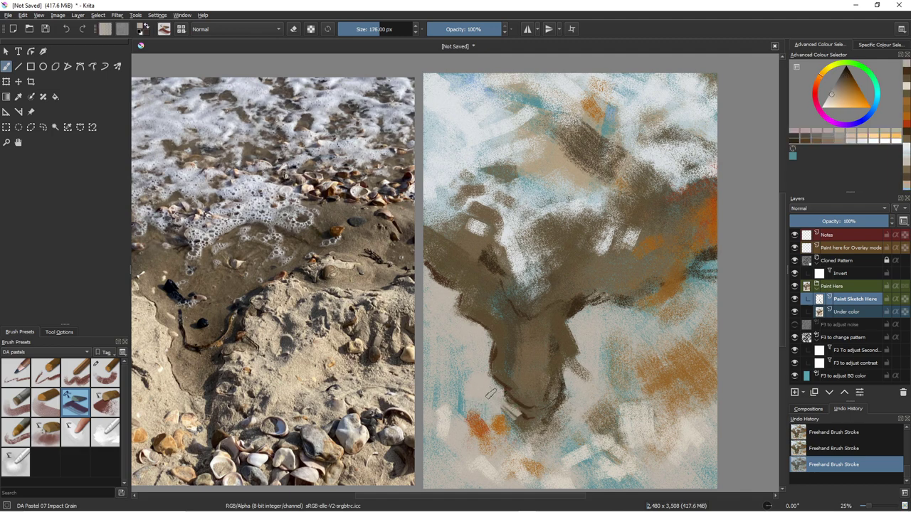
key("]")
key("]")
key("]")
key("]")
key("]")
key("]")
key("]")
mouse_move(498, 402)
left_mouse_down()
mouse_move(539, 433)
mouse_move(519, 414)
mouse_move(544, 407)
mouse_move(530, 420)
mouse_move(545, 432)
left_mouse_up()
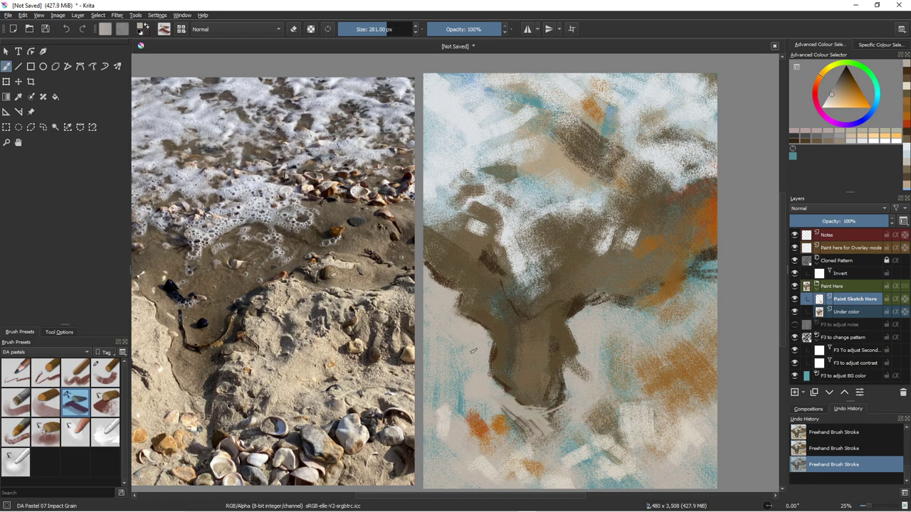
Choose a golden tan and lay a first stroke above the orange accents on the lower-left sand at 320 px.
left_click(844, 99)
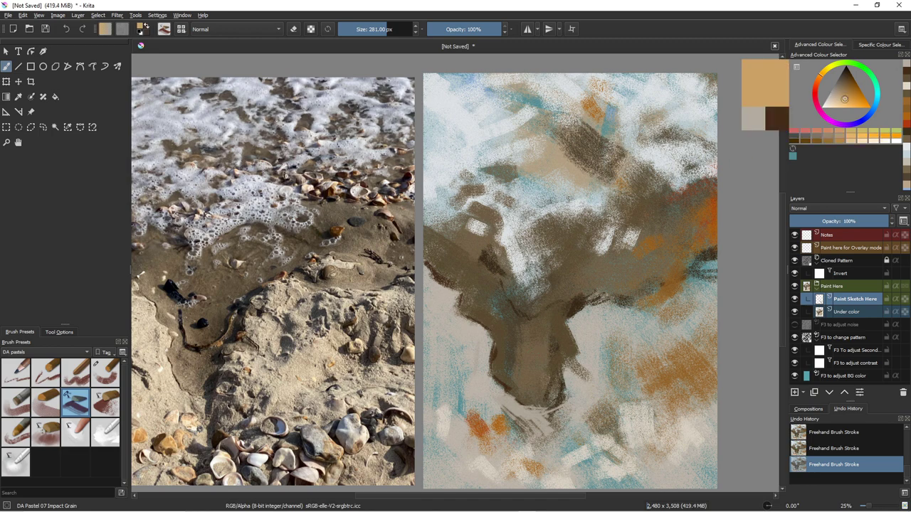
key("bracketright")
key("bracketright")
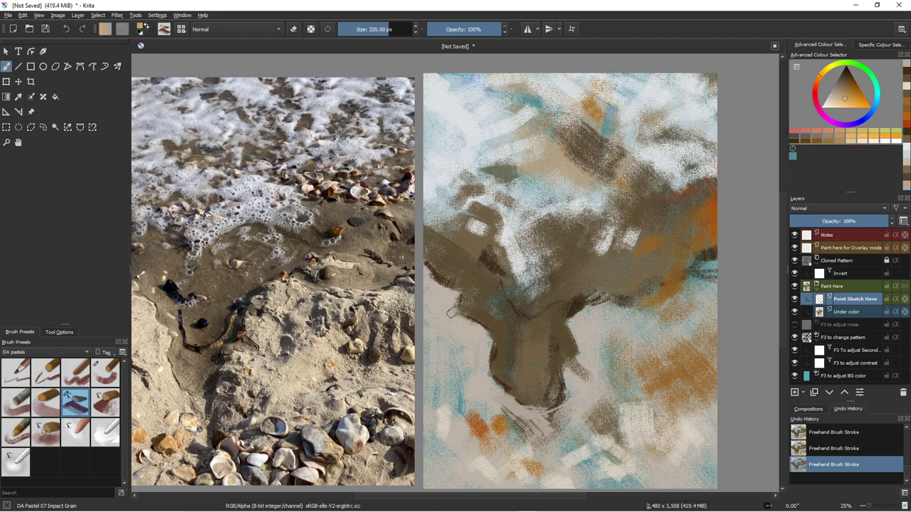
mouse_move(476, 386)
left_mouse_down()
mouse_move(490, 414)
mouse_move(460, 422)
left_mouse_up()
Enlarge the brush to 747 px and dab golden tan patches around and below the orange accents on the lower-left sand.
key("bracketright")
key("bracketright")
key("bracketright")
key("bracketright")
key("bracketright")
key("bracketright")
key("bracketright")
key("bracketright")
key("bracketright")
key("bracketright")
key("bracketright")
key("bracketright")
key("bracketright")
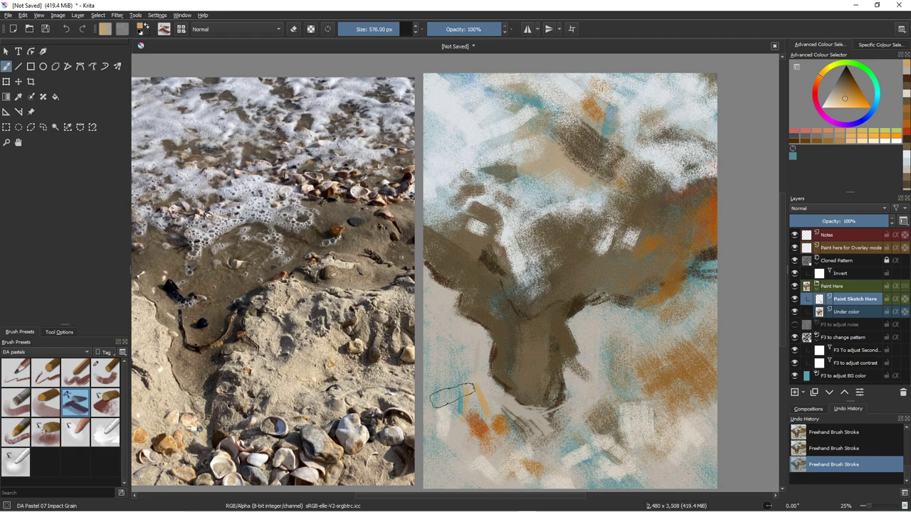
mouse_move(463, 389)
left_mouse_down()
mouse_move(476, 418)
mouse_move(460, 393)
mouse_move(481, 414)
mouse_move(482, 404)
mouse_move(530, 445)
left_mouse_up()
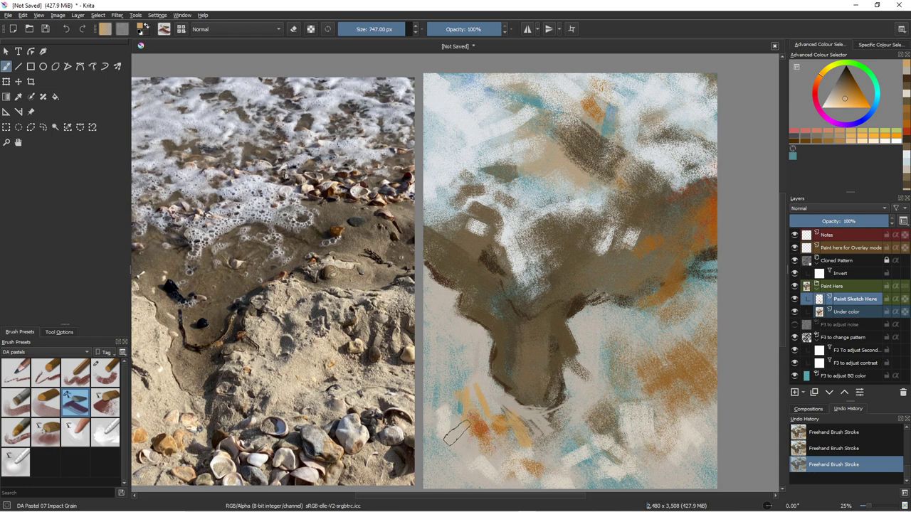
mouse_move(457, 434)
left_mouse_down()
mouse_move(441, 472)
mouse_move(490, 466)
mouse_move(514, 471)
left_mouse_up()
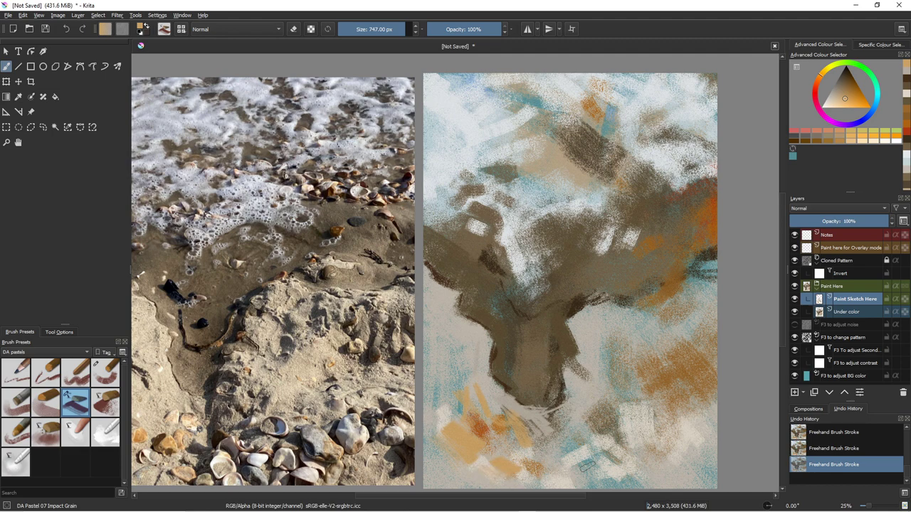
Dab strokes on the lower-right sand and brush sampled warm beige over the sand below the right shoreline at 747 px.
left_click_drag(587, 466, 606, 469)
mouse_move(626, 420)
left_mouse_down()
mouse_move(609, 404)
mouse_move(631, 434)
left_mouse_up()
left_click(832, 90)
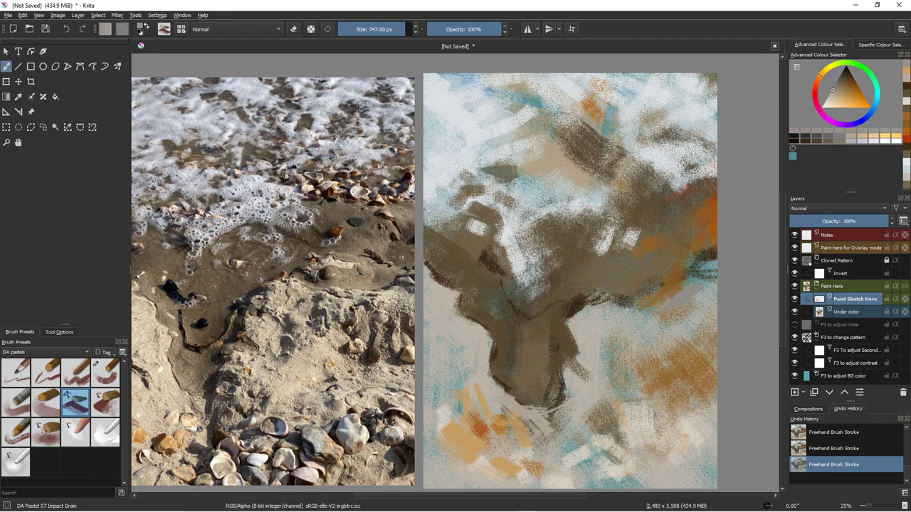
left_click(684, 299, "ctrl")
mouse_move(682, 283)
left_mouse_down()
mouse_move(711, 267)
mouse_move(696, 283)
left_mouse_up()
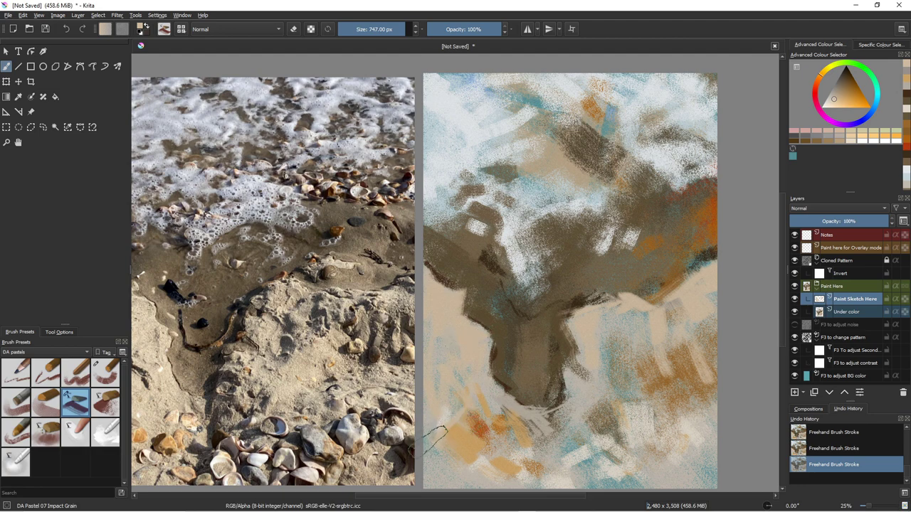
Sample the olive-brown near the channel and paint wet-sand patches through the middle of the foam at 416 px.
key("]")
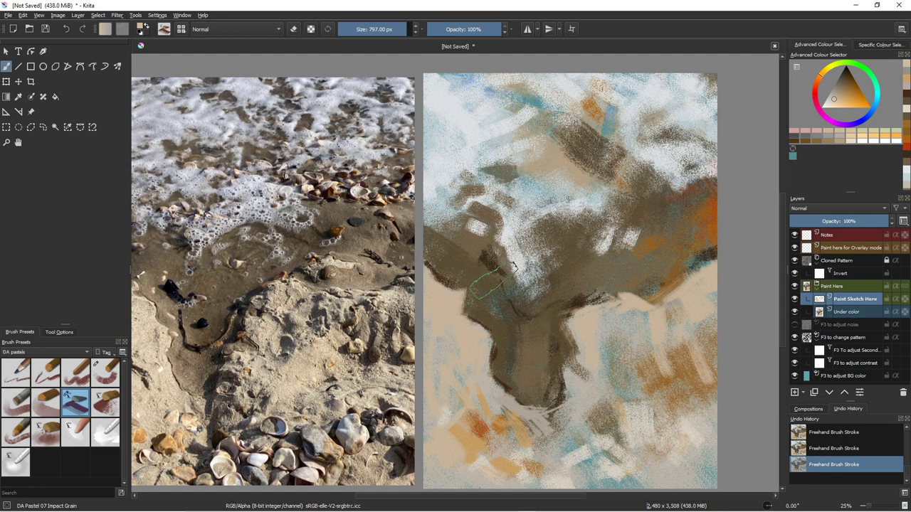
key("ctrl")
left_click(502, 305, "ctrl")
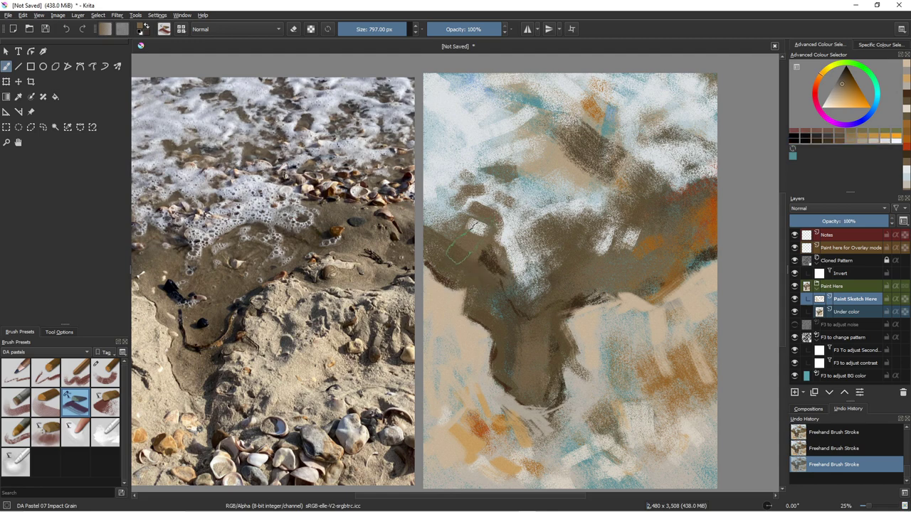
key("[")
mouse_move(549, 201)
left_mouse_down()
mouse_move(527, 167)
mouse_move(519, 176)
mouse_move(482, 150)
mouse_move(509, 141)
mouse_move(519, 151)
mouse_move(488, 156)
mouse_move(478, 132)
mouse_move(466, 132)
mouse_move(485, 157)
mouse_move(538, 146)
mouse_move(547, 155)
mouse_move(538, 143)
mouse_move(566, 160)
mouse_move(532, 164)
mouse_move(534, 150)
mouse_move(563, 159)
left_mouse_up()
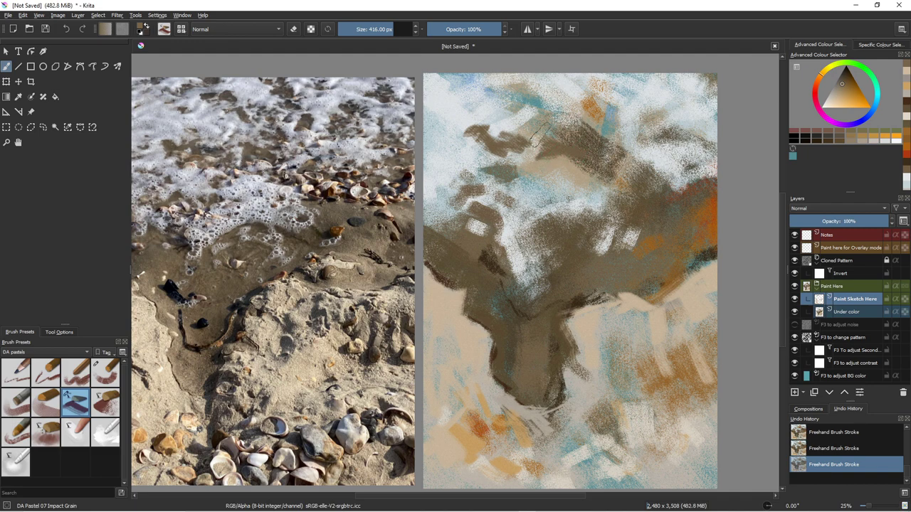
Extend the olive-brown patches through the upper foam and along the top edge of the painting at 416 px.
mouse_move(525, 114)
left_mouse_down()
mouse_move(566, 123)
mouse_move(467, 89)
mouse_move(493, 93)
left_mouse_up()
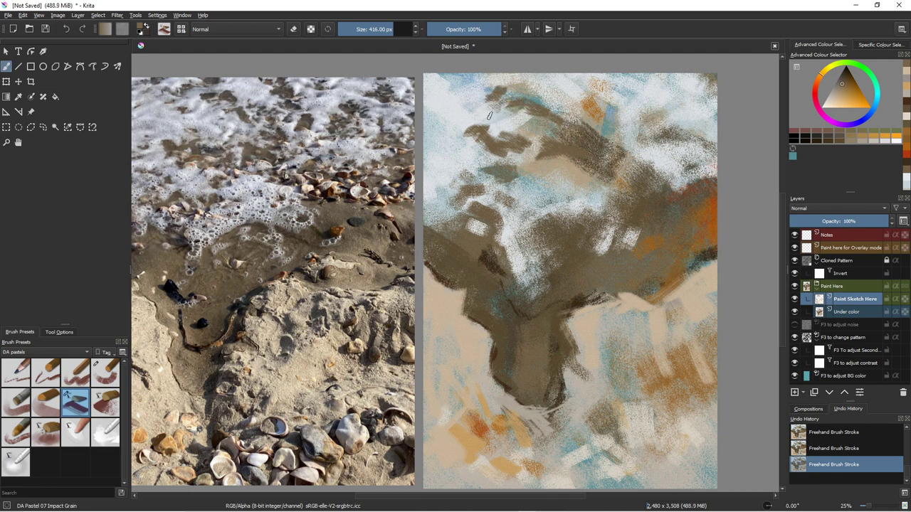
mouse_move(508, 80)
left_mouse_down()
mouse_move(521, 85)
mouse_move(441, 79)
left_mouse_up()
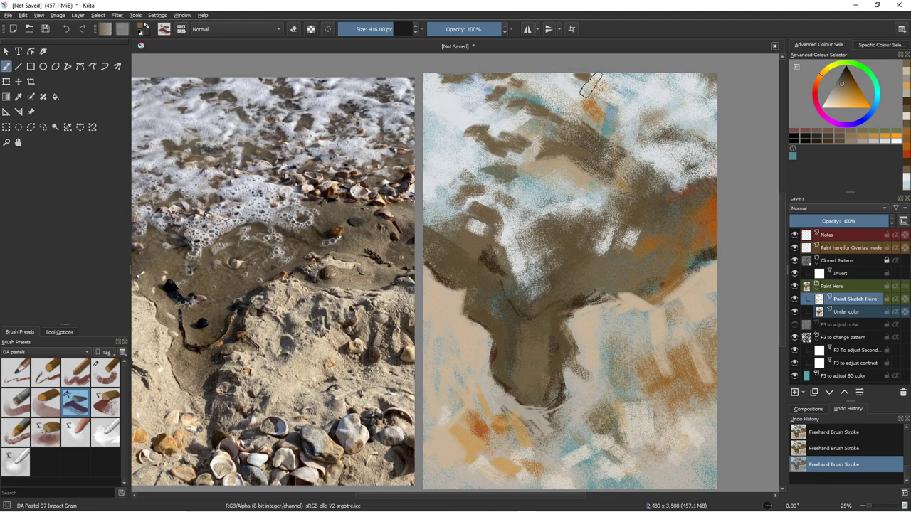
mouse_move(599, 81)
left_mouse_down()
mouse_move(597, 98)
mouse_move(569, 86)
left_mouse_up()
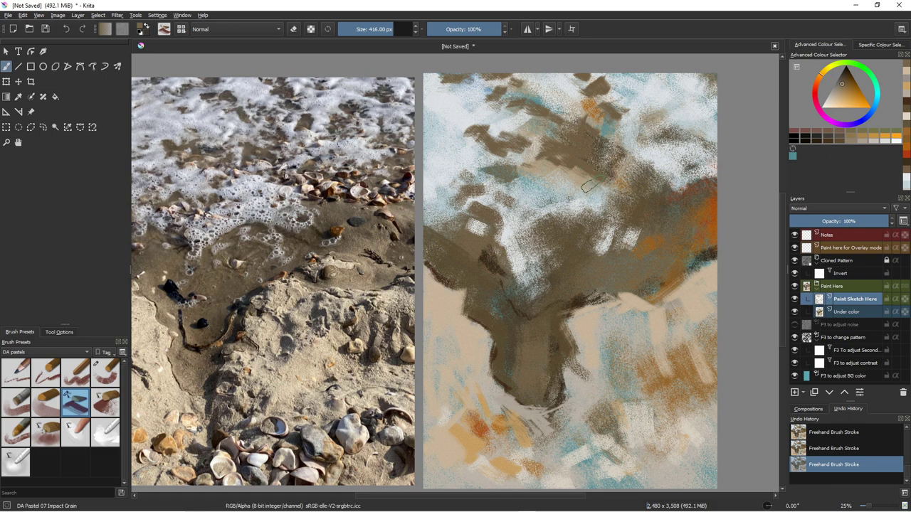
Reduce the brush to 103 px and draw thin olive-brown web lines around the foam bubbles above the central wet sand.
left_click_drag(597, 188, 459, 187, "shift")
mouse_move(582, 191)
left_mouse_down()
mouse_move(589, 215)
mouse_move(589, 189)
left_mouse_up()
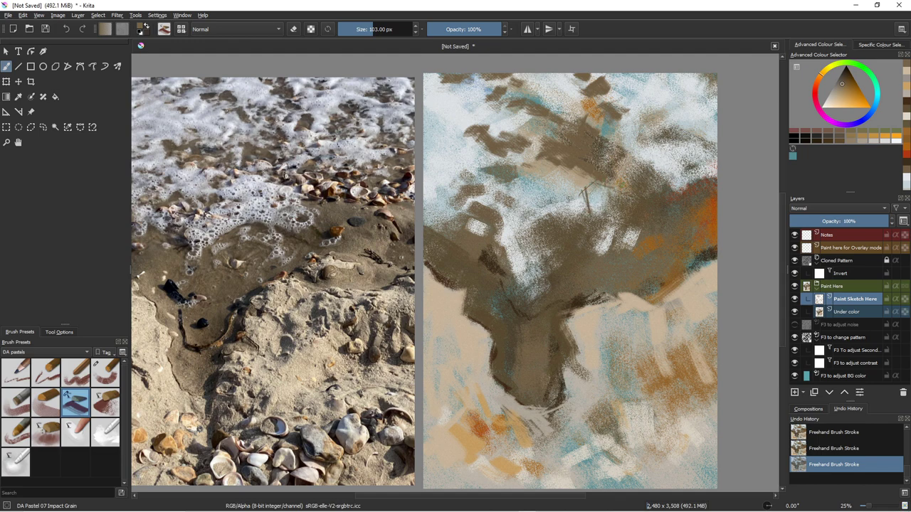
left_click_drag(588, 202, 606, 212)
left_click_drag(578, 202, 585, 208)
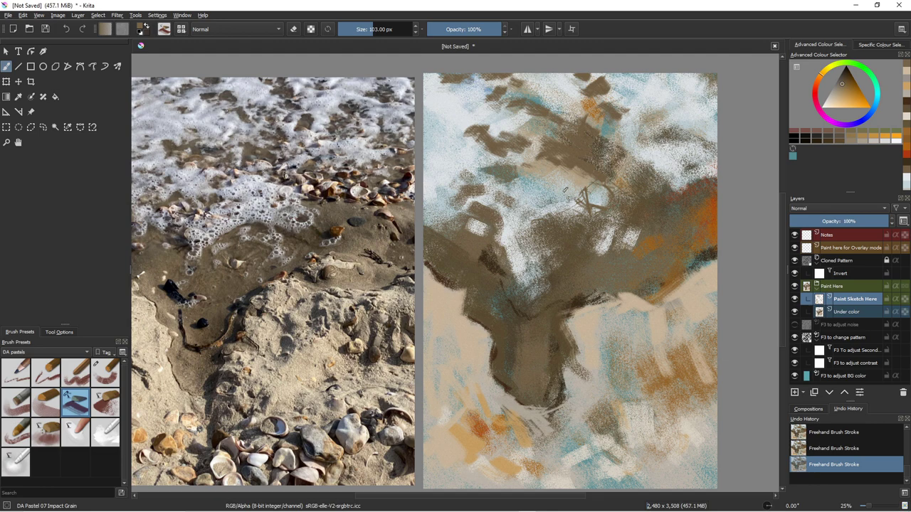
left_click_drag(577, 182, 581, 189)
left_click(851, 116)
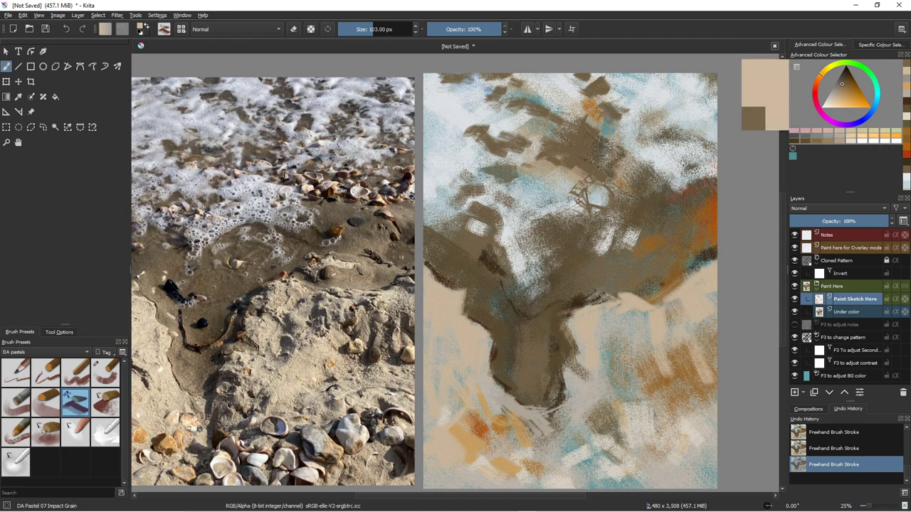
left_click(843, 101)
left_click(841, 123)
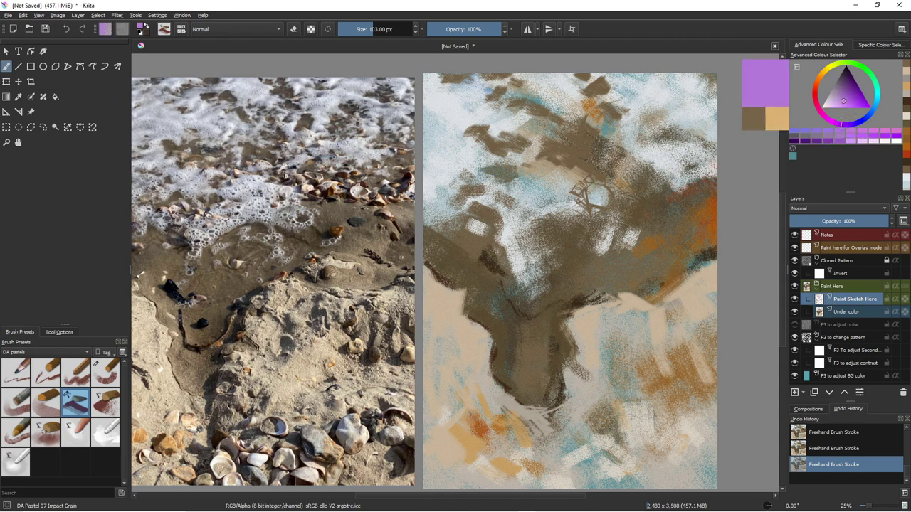
mouse_move(843, 102)
left_mouse_down()
mouse_move(851, 107)
mouse_move(854, 91)
left_mouse_up()
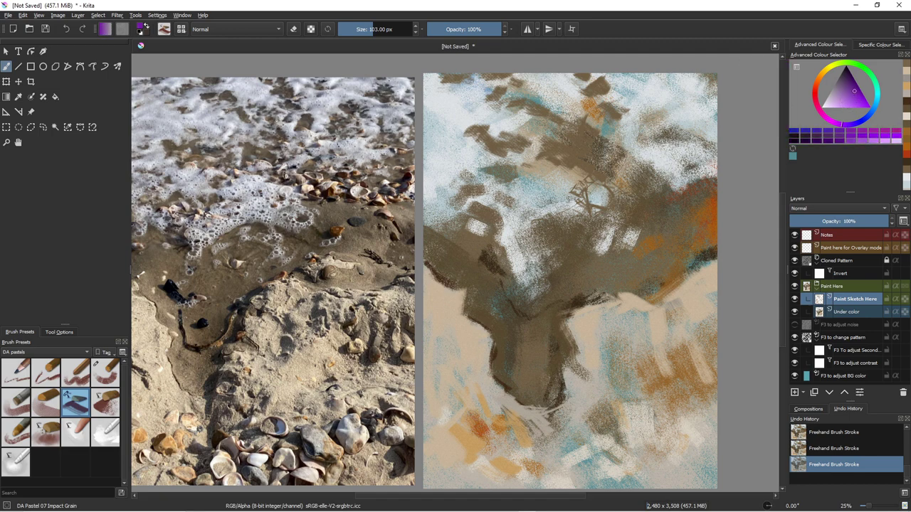
left_click(579, 207)
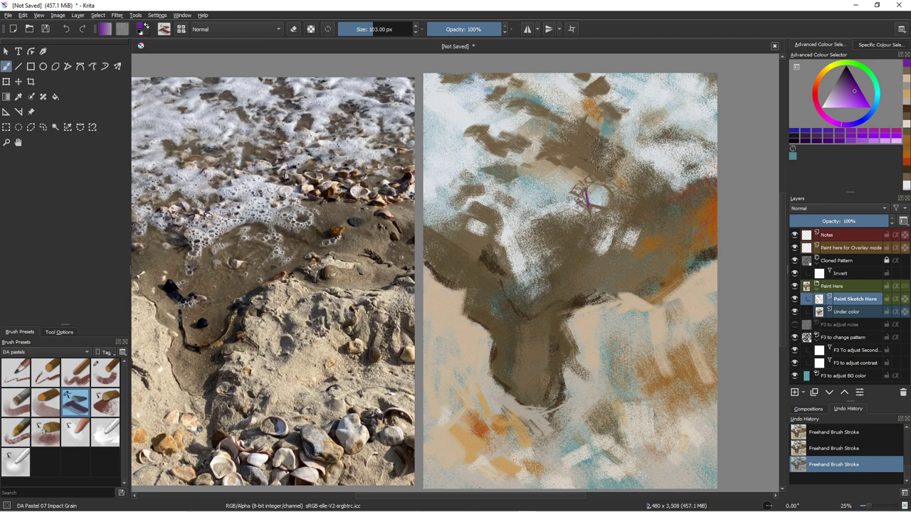
left_click_drag(574, 204, 577, 208)
key("ctrl+z")
key("ctrl+z")
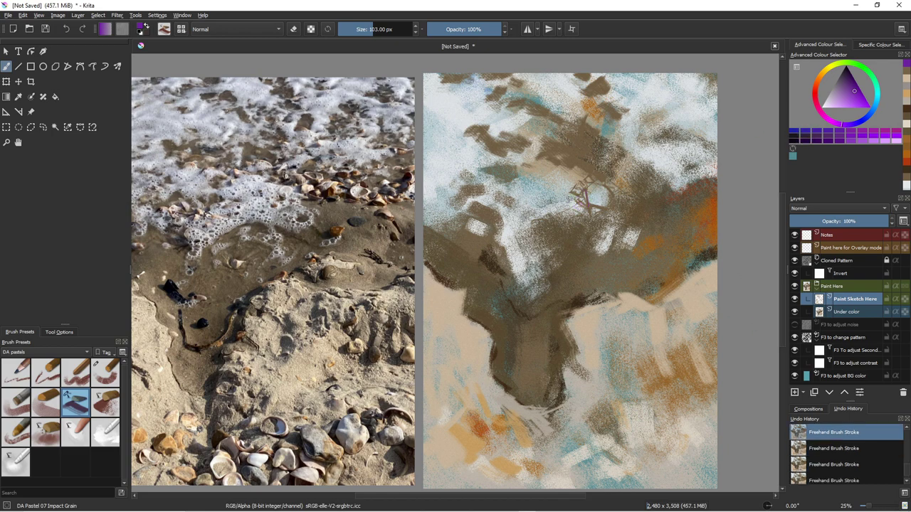
Pick turquoise and scribble accents over the foam bubbles at up to 215 px, then sample the dark teal there for deeper marks.
left_click(878, 89)
left_click(861, 98)
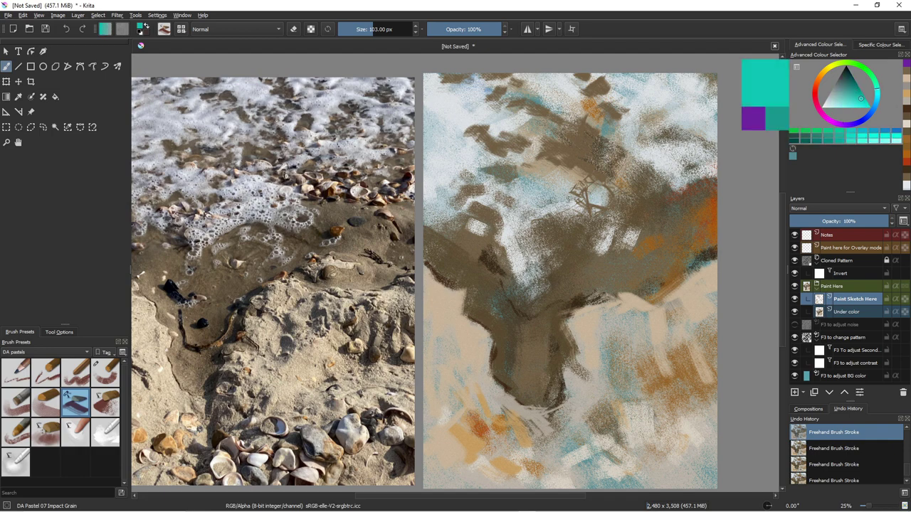
left_click_drag(589, 194, 590, 209)
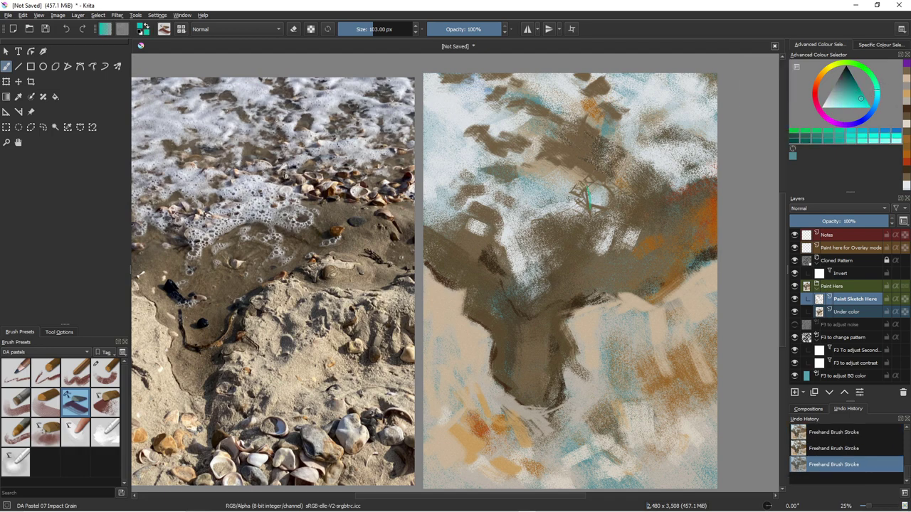
key("bracketright")
key("bracketright")
key("bracketright")
key("bracketright")
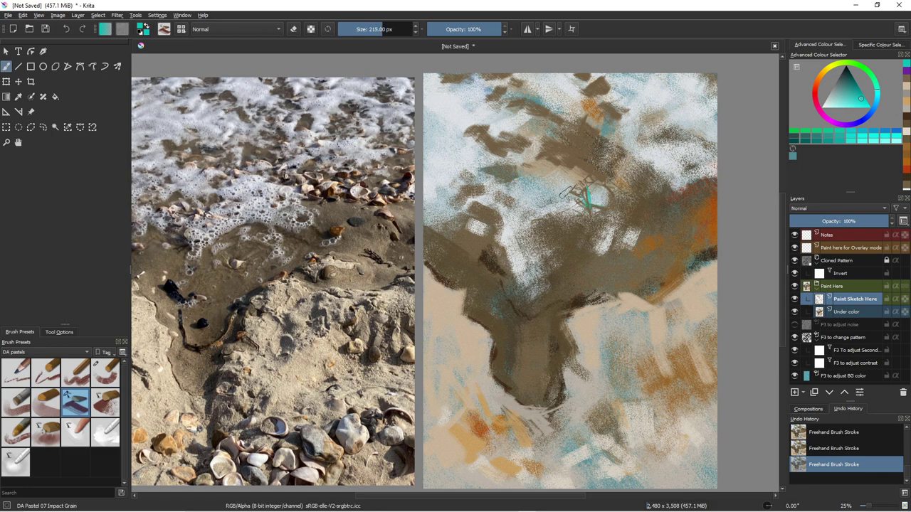
left_click_drag(581, 206, 572, 202)
left_click(587, 194, "ctrl")
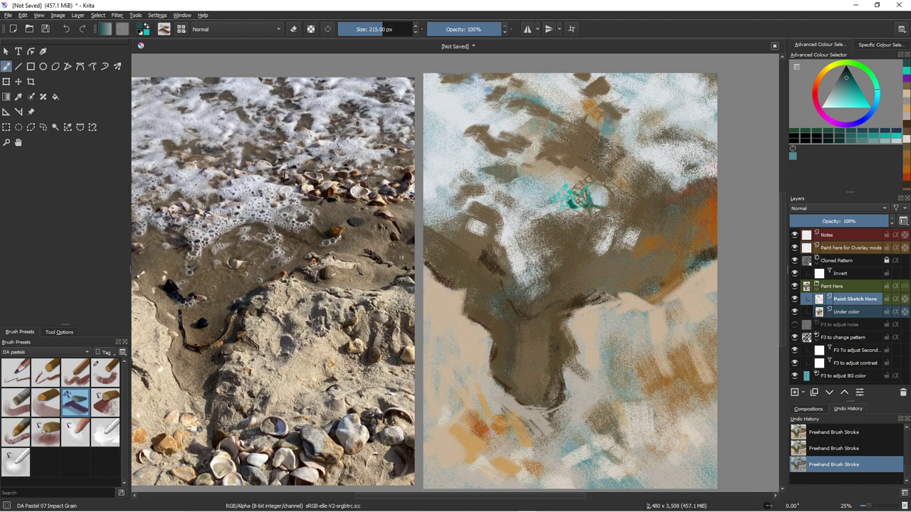
Switch to DA Pastel 06 Block at 73 px and lighten the turquoise bubbles with pale aqua and off-white strokes.
left_click(46, 402)
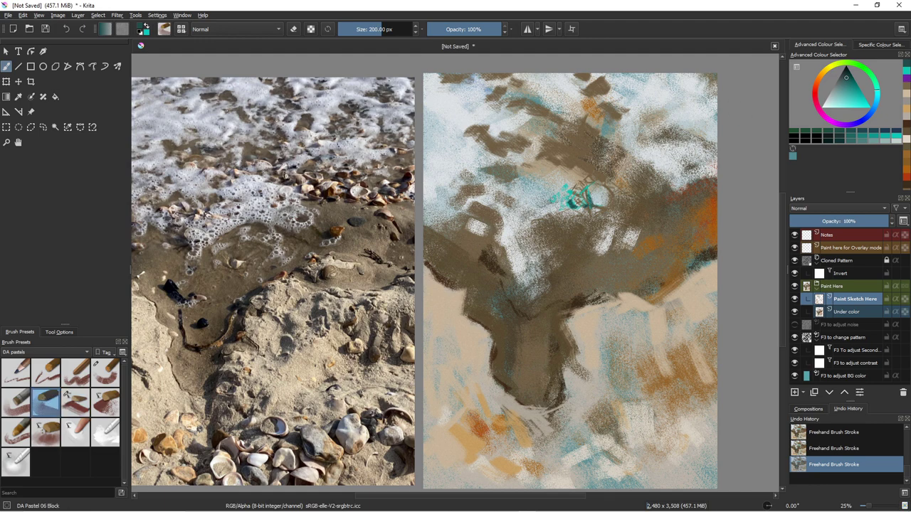
left_click(832, 101)
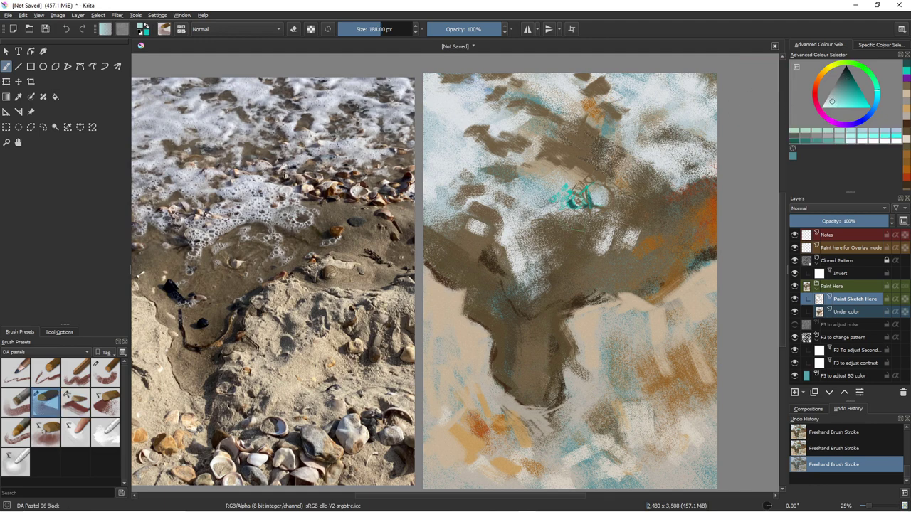
key("bracketleft")
key("bracketleft")
key("bracketleft")
key("bracketleft")
key("bracketleft")
key("bracketleft")
key("bracketleft")
key("bracketleft")
key("bracketleft")
key("bracketleft")
key("bracketleft")
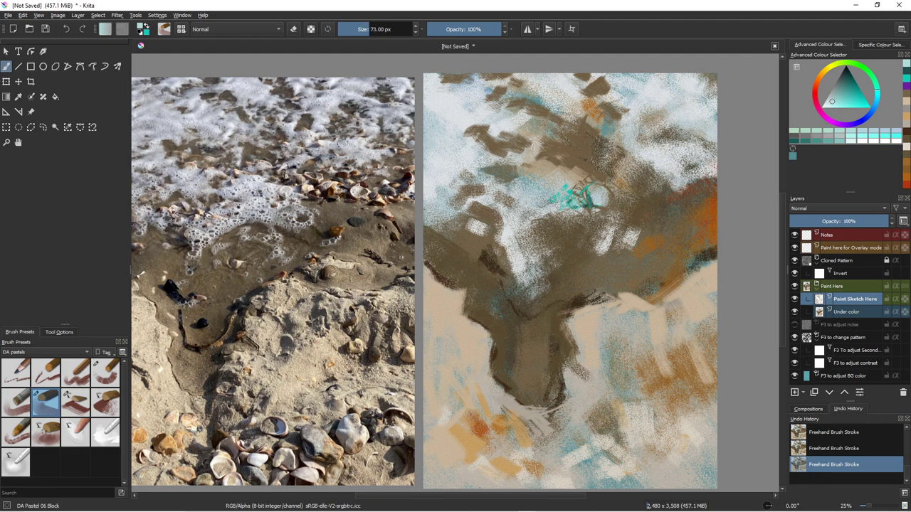
left_click(825, 103)
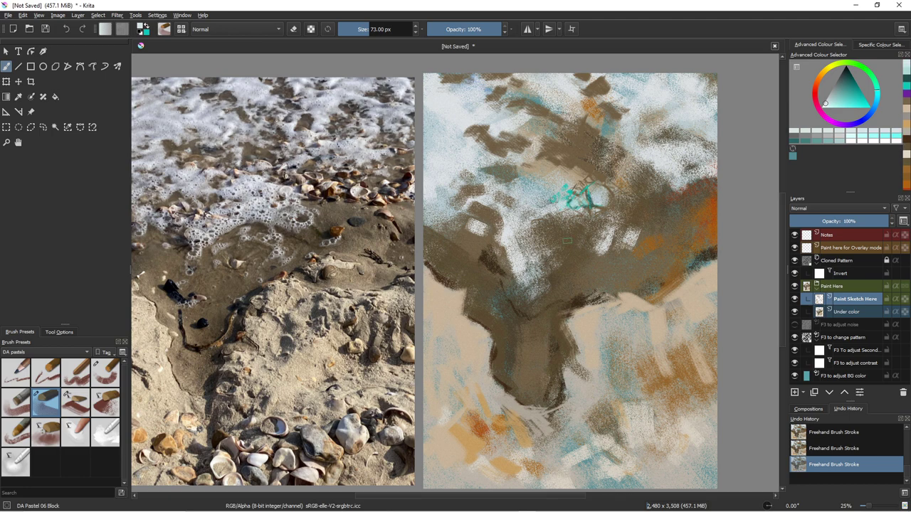
Sample the wet-sand olive-brown to darken the bubble centres, reduce the brush to 44 px and sample a grey-green for the smaller bubbles.
key("ctrl")
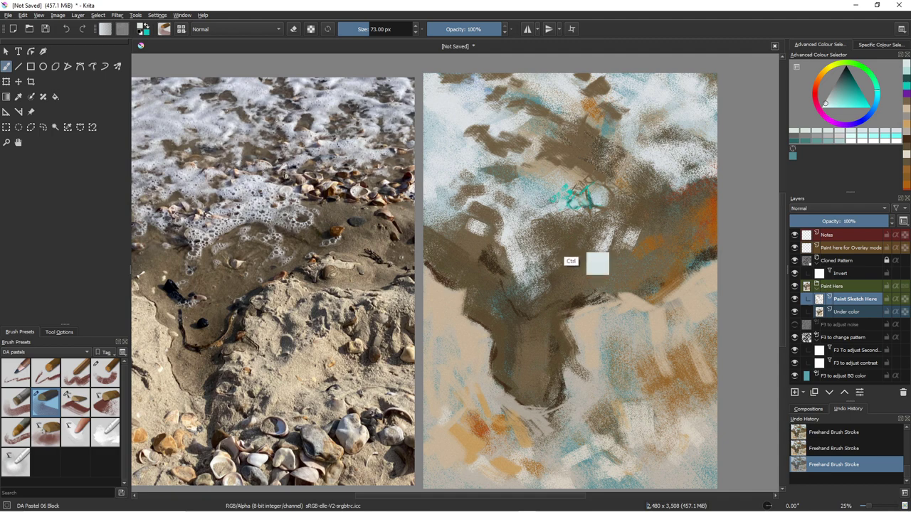
left_click(579, 263, "ctrl")
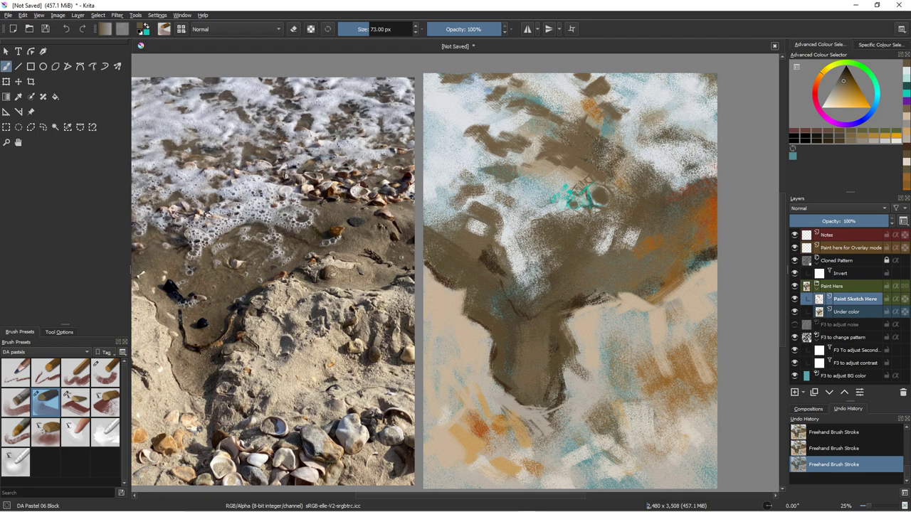
key("bracketleft")
key("bracketleft")
key("bracketleft")
key("bracketleft")
key("bracketleft")
left_click(554, 206, "ctrl")
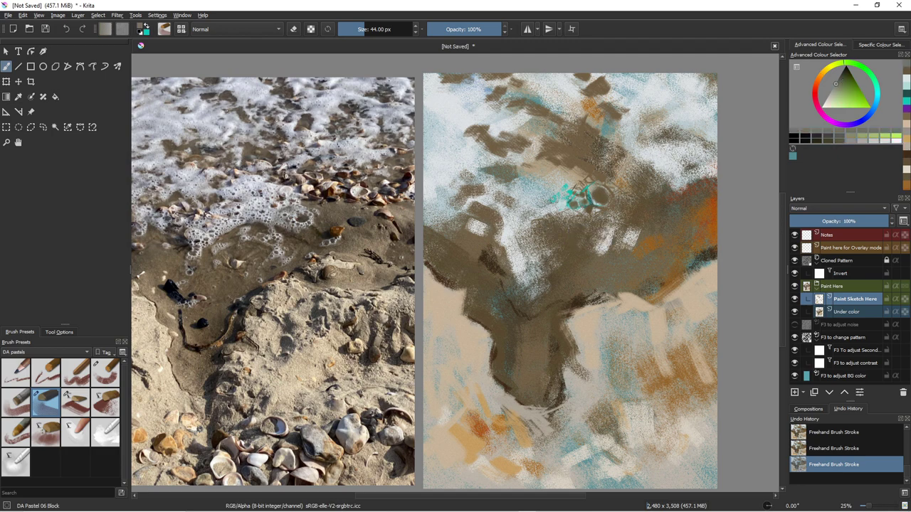
Switch to DA Pastel 02 Wibbly lines and draw off-white web strands across the turquoise bubbles, enlarging the brush from 100 to 444 px.
left_click(45, 372)
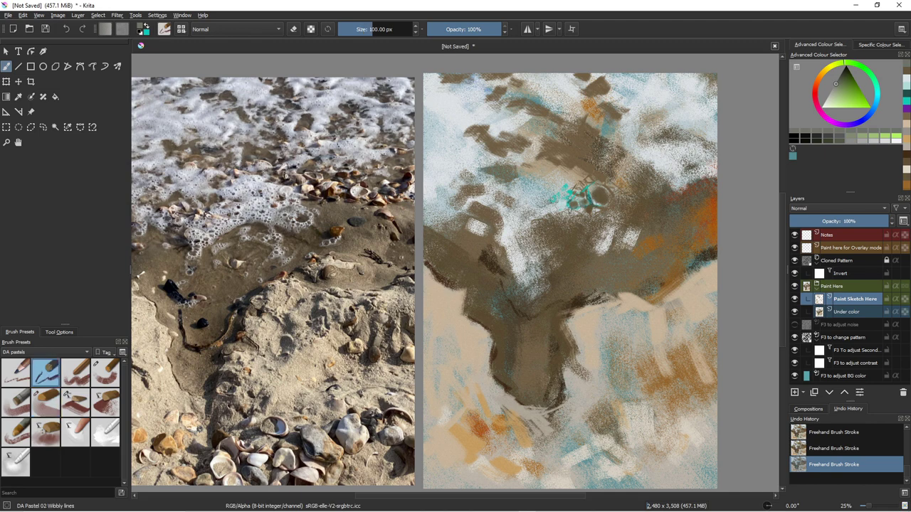
left_click(825, 103)
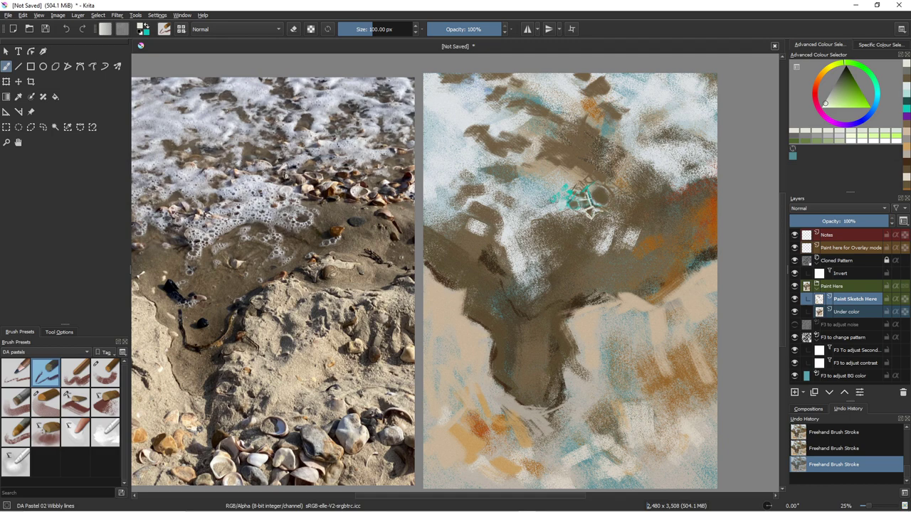
key("bracketright")
key("bracketright")
key("bracketright")
key("bracketright")
key("bracketright")
key("bracketright")
key("bracketright")
key("bracketright")
key("bracketright")
key("bracketright")
key("bracketright")
key("bracketright")
left_click_drag(560, 187, 577, 195)
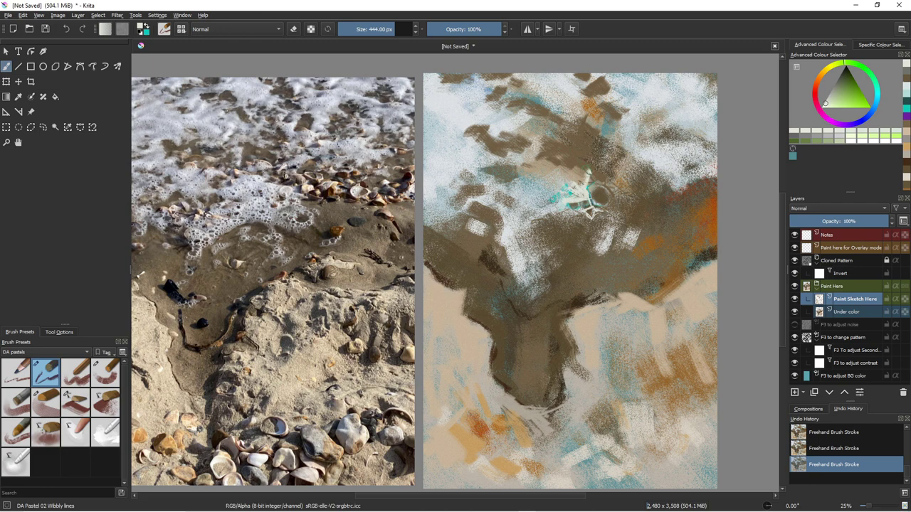
Ring the large dark bubble with off-white lacy foam strands, varying the brush between 215 and 365 px.
left_click_drag(592, 178, 611, 191)
key("bracketleft")
key("bracketleft")
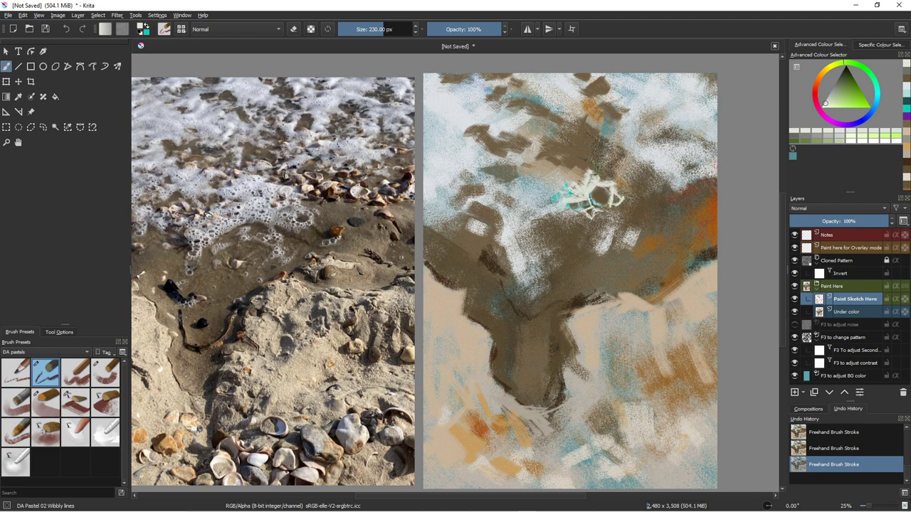
key("[")
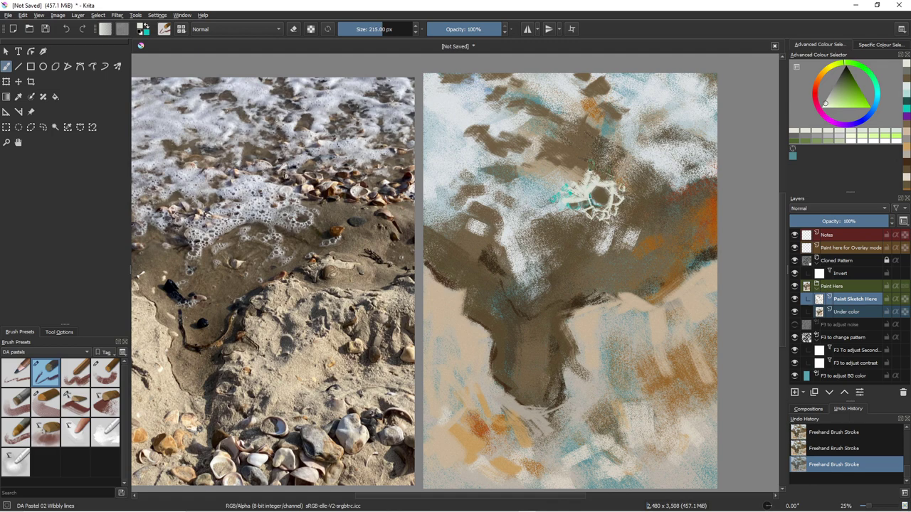
key("]")
mouse_move(609, 175)
left_mouse_down()
mouse_move(626, 175)
mouse_move(598, 165)
mouse_move(612, 178)
left_mouse_up()
key("[")
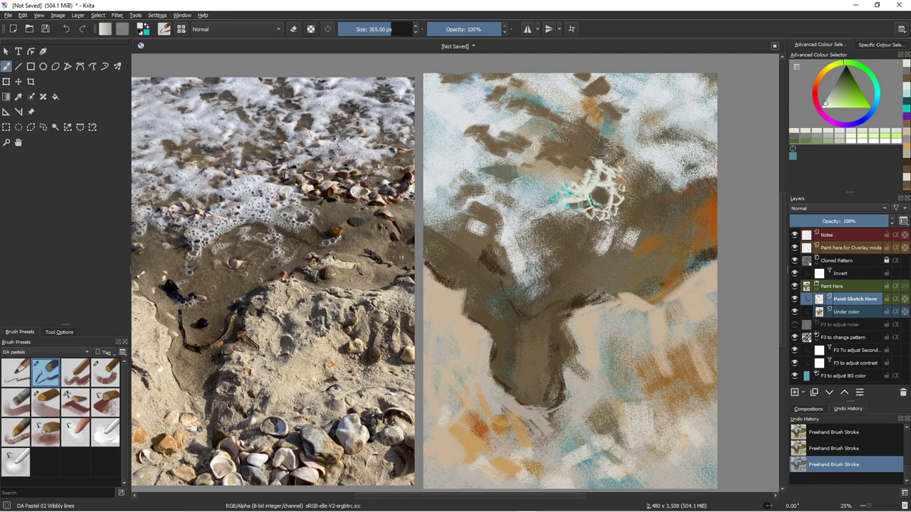
Enlarge the brush to 576 px and fill the foam beside the bubble ring with broad off-white strokes.
key("]")
key("]")
key("]")
key("]")
key("]")
key("]")
key("]")
left_click_drag(583, 186, 557, 169)
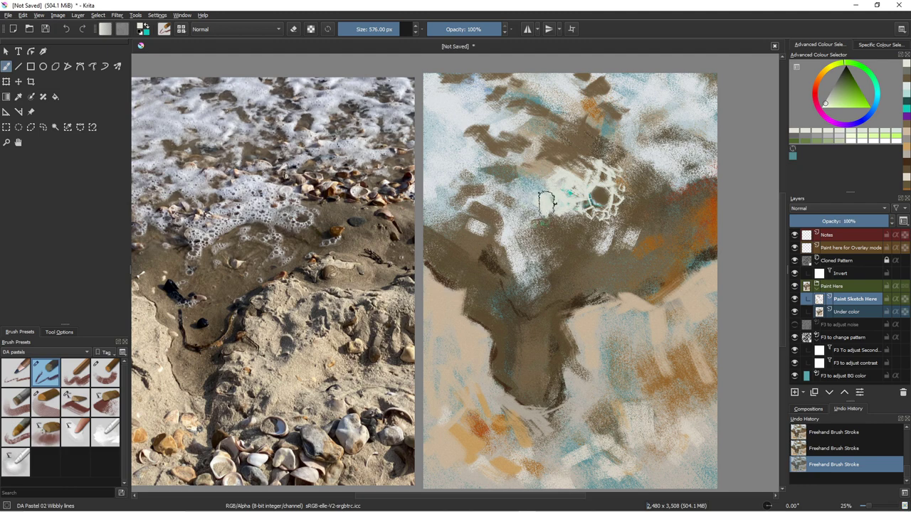
left_click_drag(546, 204, 529, 219)
Reduce the brush to 110 px and draw small off-white bubble outlines along the edge of the central foam tongue.
key("bracketleft")
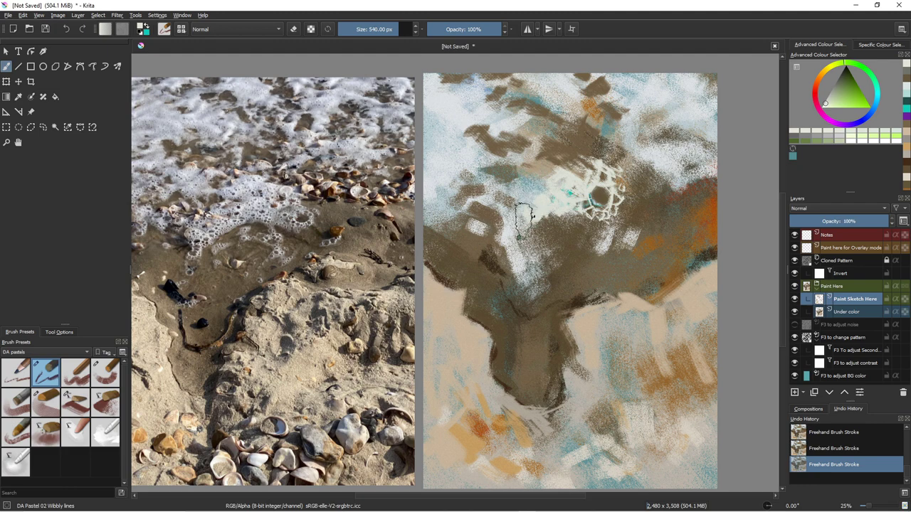
key("bracketleft")
key("bracketleft")
key("bracketleft")
key("bracketleft")
key("bracketleft")
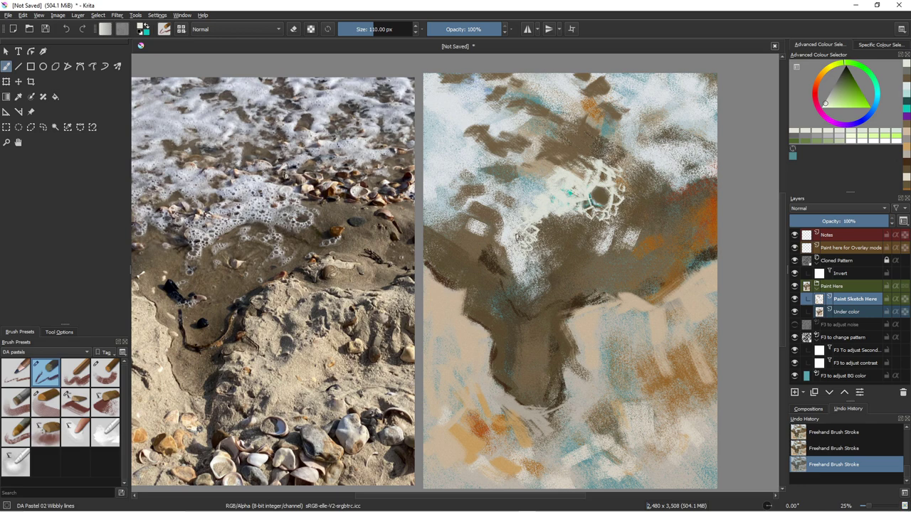
Sample the wet-sand olive-brown and dab small bubble holes down the edge of the foam tongue, enlarging the brush to 215 px.
left_click(542, 229, "ctrl")
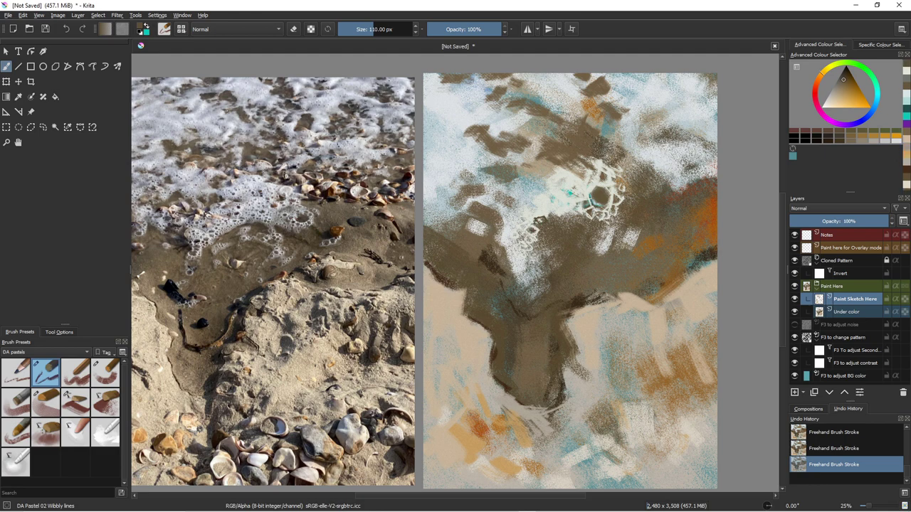
key("bracketright")
key("bracketright")
key("bracketright")
key("bracketleft")
key("bracketleft")
key("bracketleft")
key("bracketright")
key("bracketright")
key("bracketright")
key("bracketright")
key("bracketright")
key("bracketright")
key("bracketright")
key("bracketright")
key("bracketright")
key("bracketright")
key("bracketright")
key("bracketright")
key("]")
left_click_drag(516, 261, 517, 258)
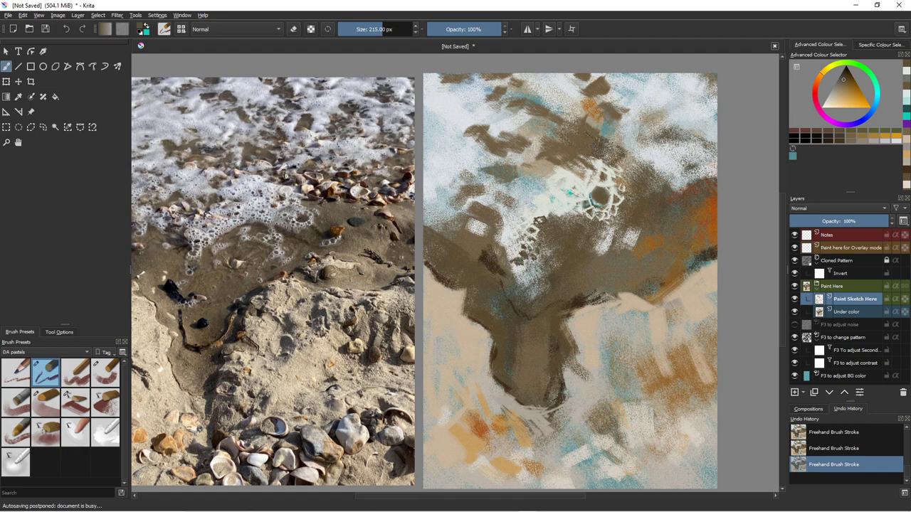
Sample the off-white foam colour and extend the fine web lines at the lower end of the foam tongue.
left_click(518, 267, "ctrl")
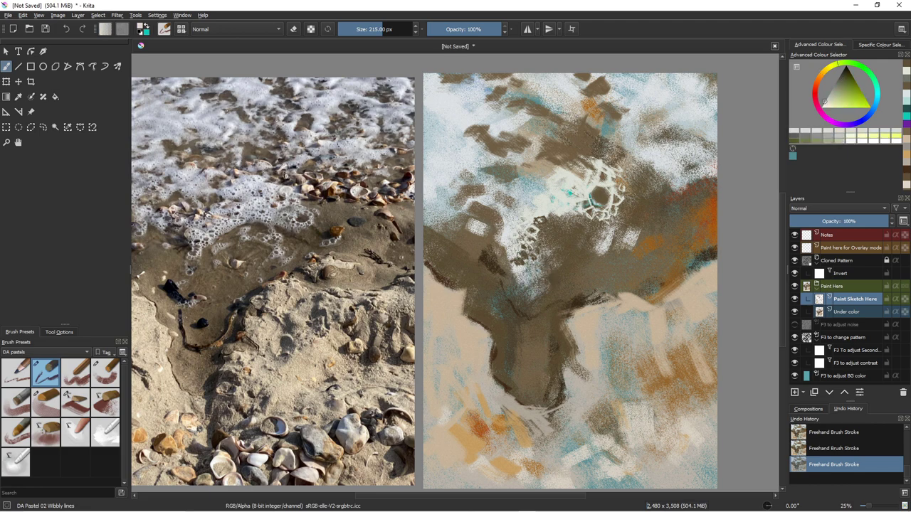
right_click(516, 255)
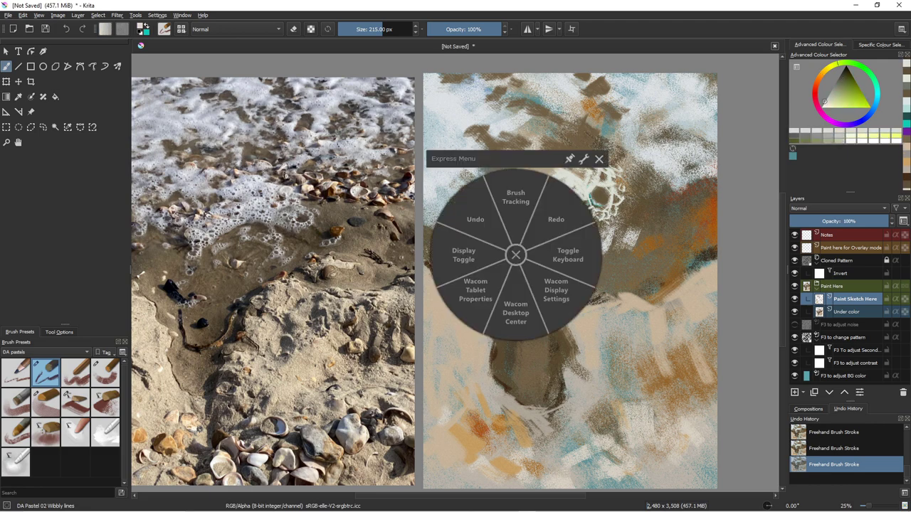
left_click(599, 158)
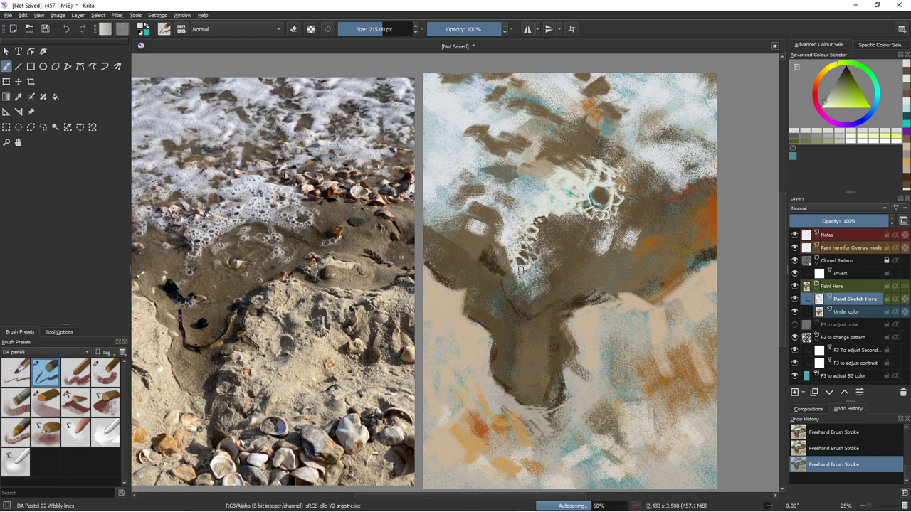
Sample the wet-sand brown and cover the speckled foam below and beside the tongue's tip, enlarging the brush to 390 px.
left_click(520, 290, "ctrl")
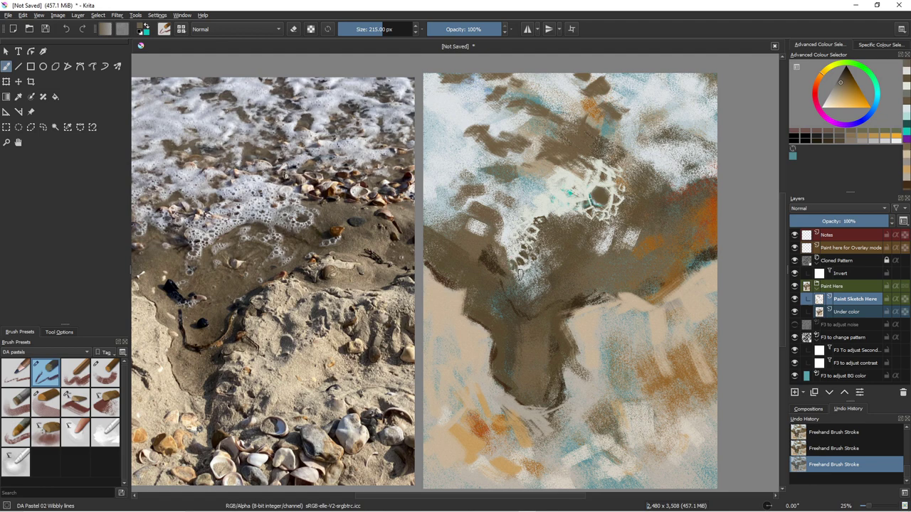
left_click_drag(527, 274, 519, 271)
key("bracketright")
key("bracketright")
key("bracketright")
key("bracketright")
key("bracketright")
key("bracketright")
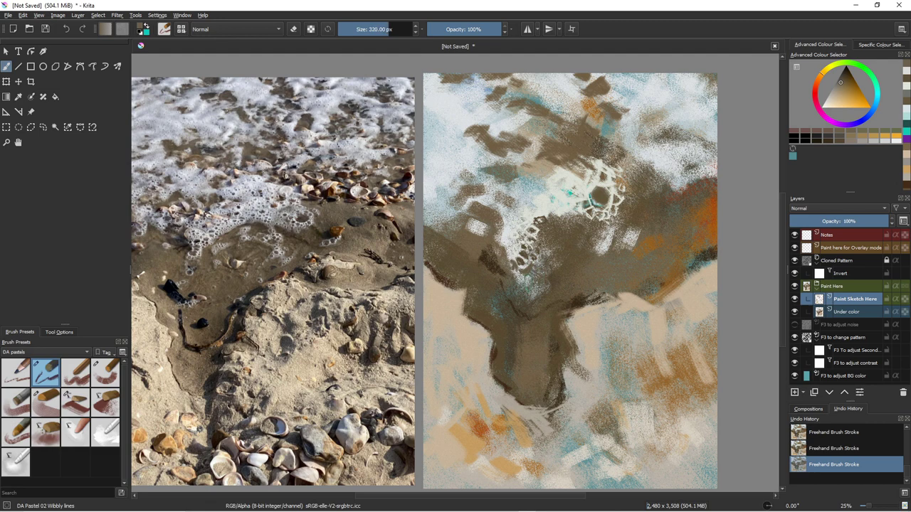
key("bracketright")
key("bracketright")
key("bracketright")
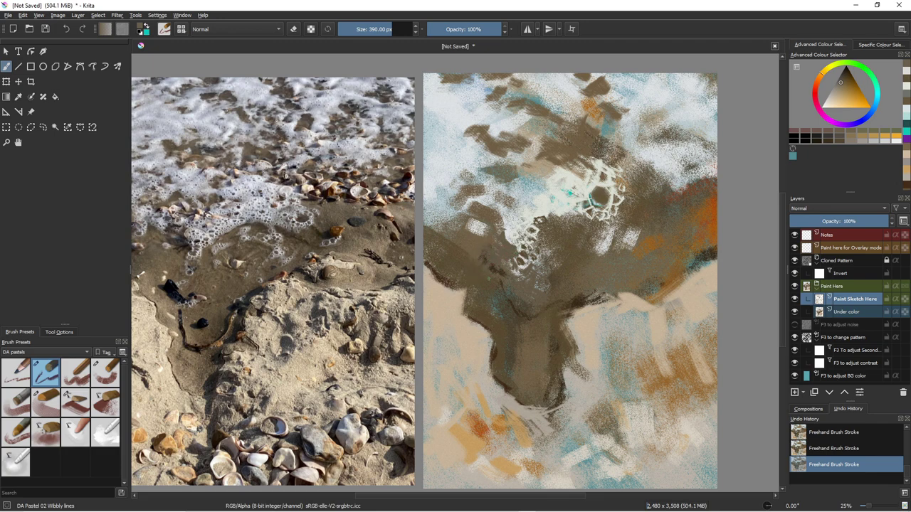
Sample the dark brown of the shoreline edge and draw a shadow line along the foam tongue's left side at 390 px.
left_click(432, 301, "ctrl")
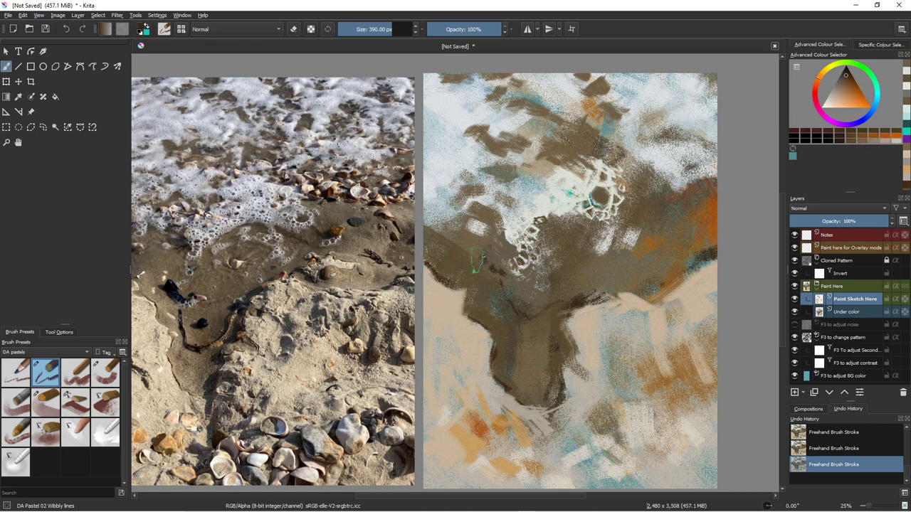
left_click_drag(508, 240, 519, 261)
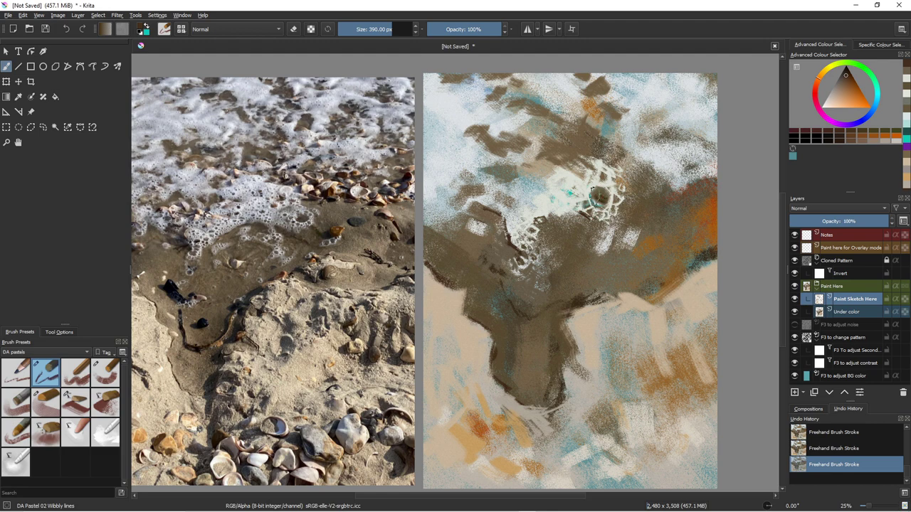
Darken the round bubble hole at the right end of the foam with dark brown strokes.
mouse_move(599, 197)
left_mouse_down()
mouse_move(589, 193)
mouse_move(598, 200)
left_mouse_up()
left_click_drag(605, 182, 614, 196)
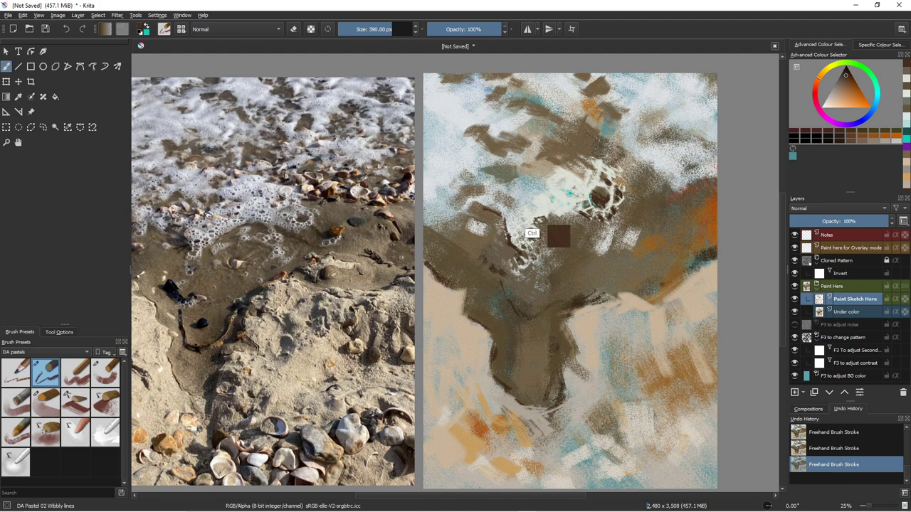
Sample the foam off-white and draw lacy bubble rings along the foam's lower edges, with brush sizes of 201 to 246 px.
left_click(569, 233, "ctrl")
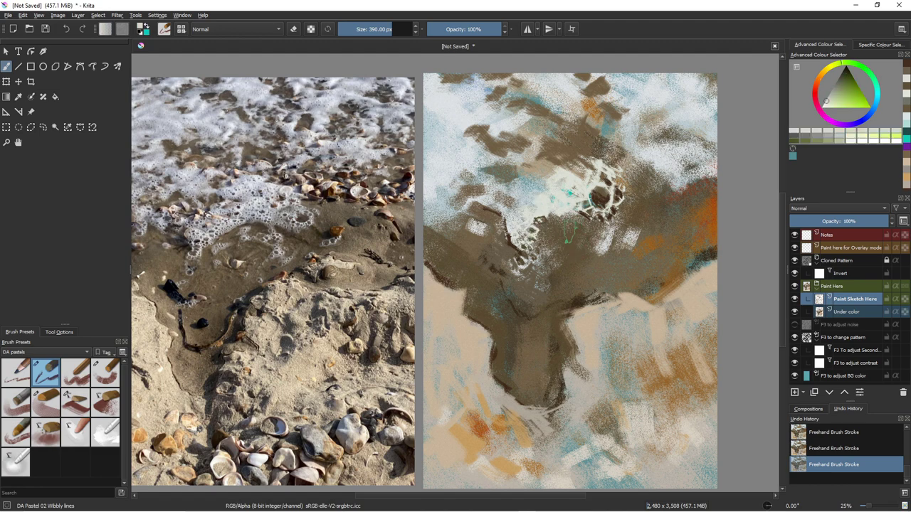
key("[")
key("[")
key("[")
key("[")
key("[")
key("[")
key("[")
left_click_drag(570, 216, 567, 216)
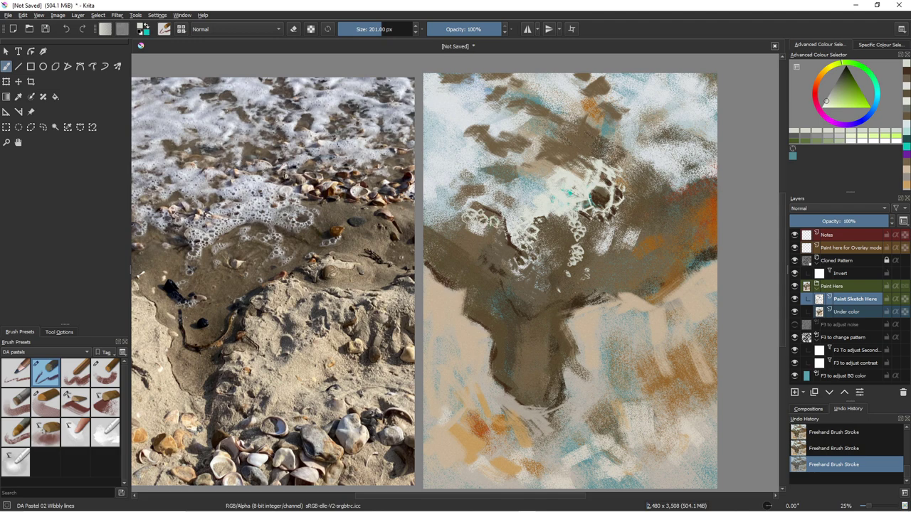
key("bracketright")
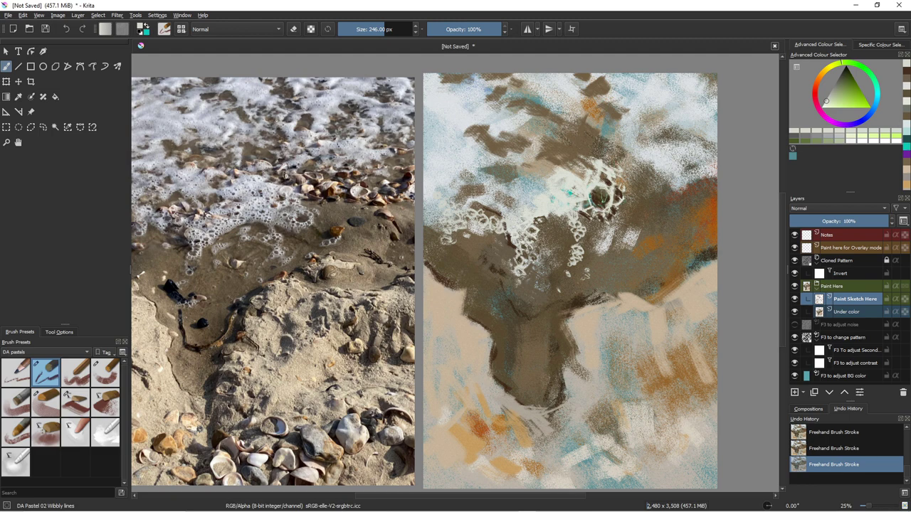
Rework the dark hole with sampled brown and grey-green, and add sampled off-white streaks to the foam around and above it.
left_click(600, 198)
left_click(605, 192, "ctrl")
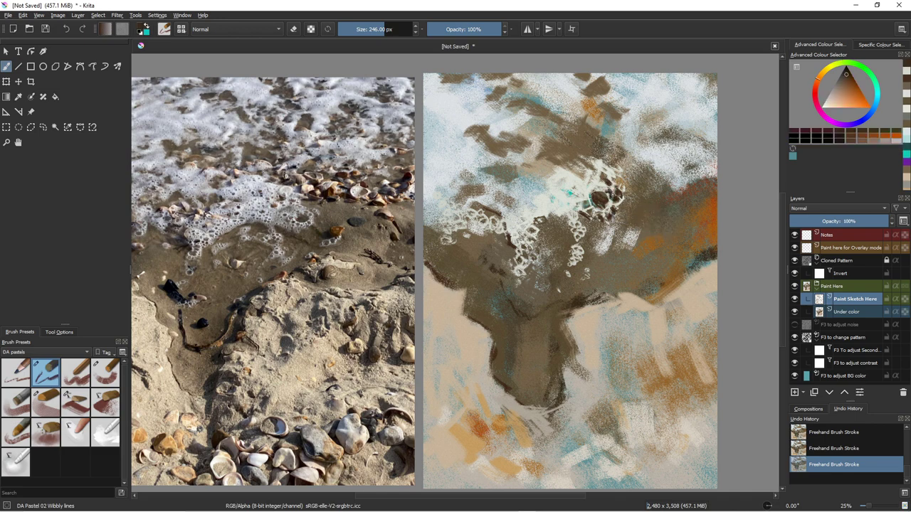
left_click(606, 194, "ctrl")
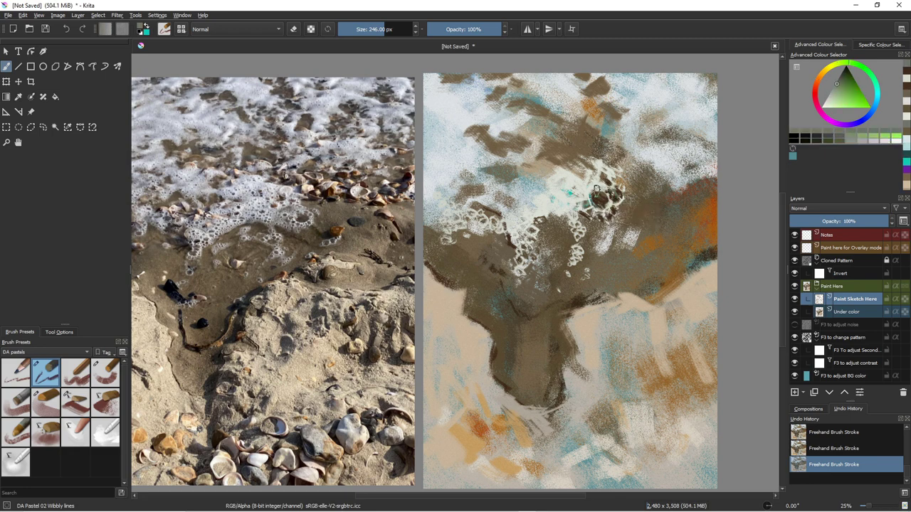
left_click(599, 190, "ctrl")
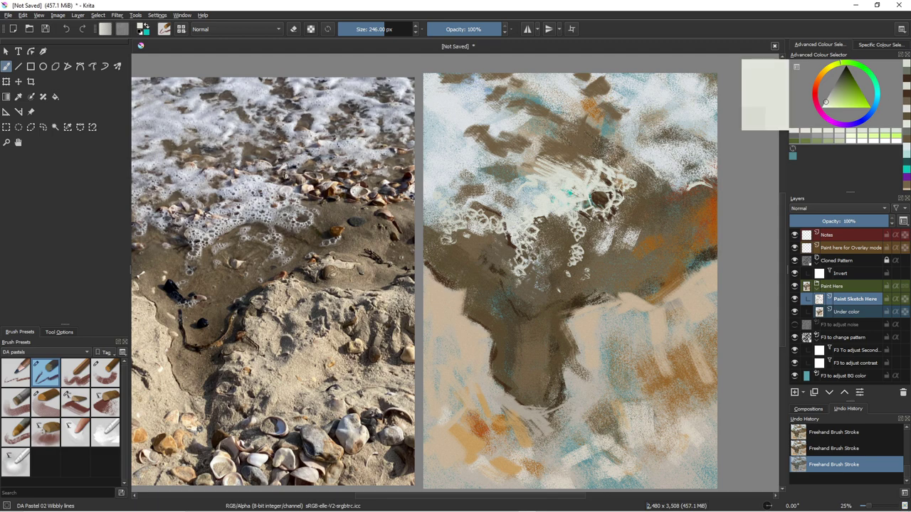
Choose a muted blue-grey, enlarge the brush to 969 px and brush cool shadows across the upper foam.
left_click(876, 99)
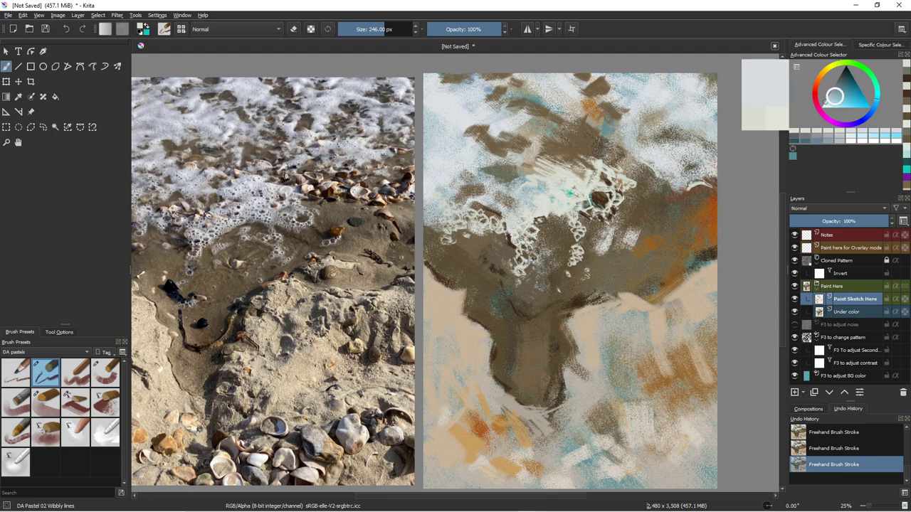
left_click(835, 95)
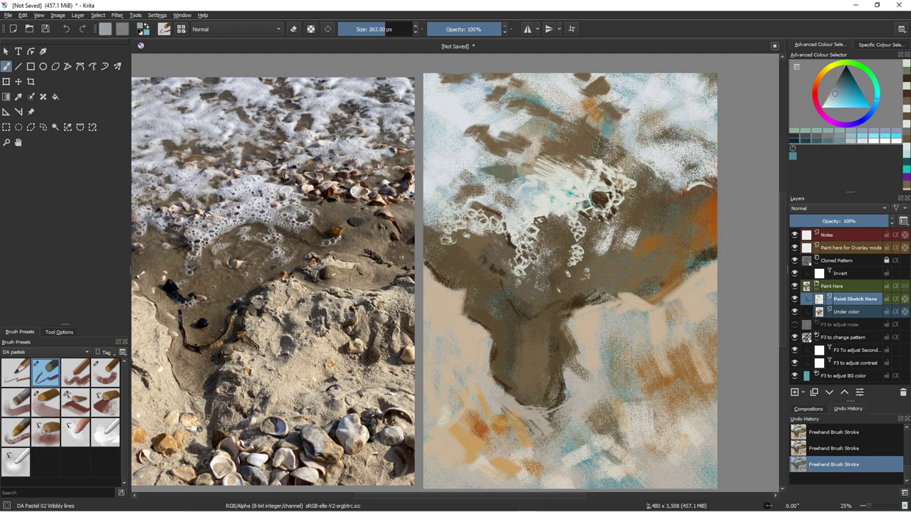
key("bracketright")
key("bracketright")
key("bracketright")
key("bracketright")
key("bracketright")
key("bracketright")
key("bracketright")
key("bracketright")
key("bracketright")
left_click_drag(551, 181, 776, 181, "shift")
left_click_drag(543, 178, 572, 184)
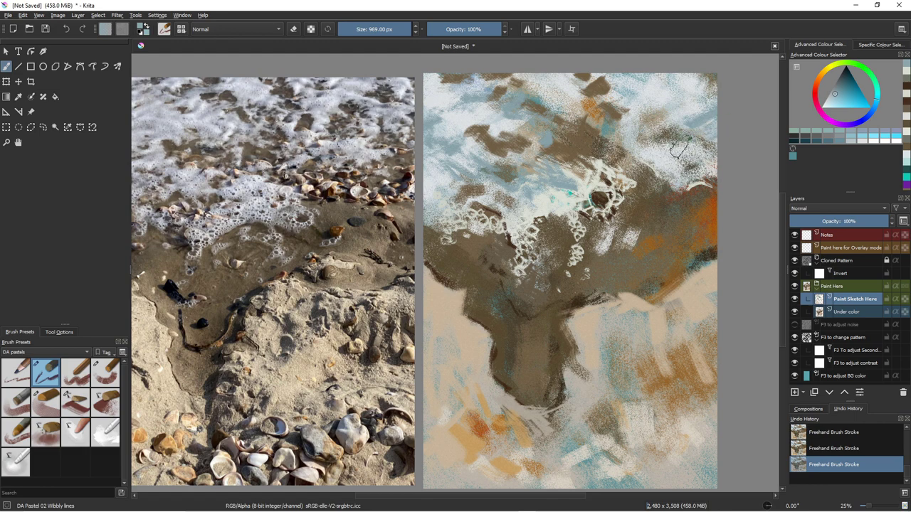
left_click_drag(710, 158, 662, 164)
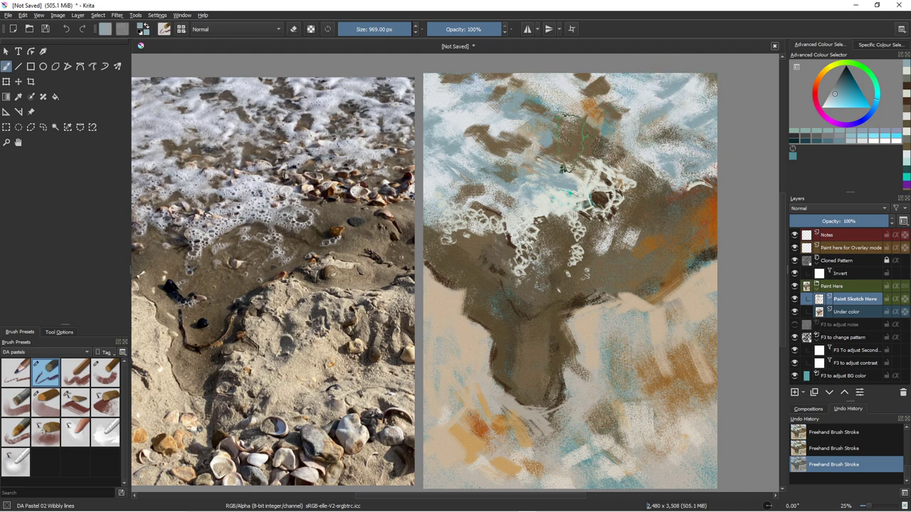
Sample the wet-sand brown and paint brown gaps into the upper foam at 969 px, undoing one stray stroke.
left_click(574, 142, "ctrl")
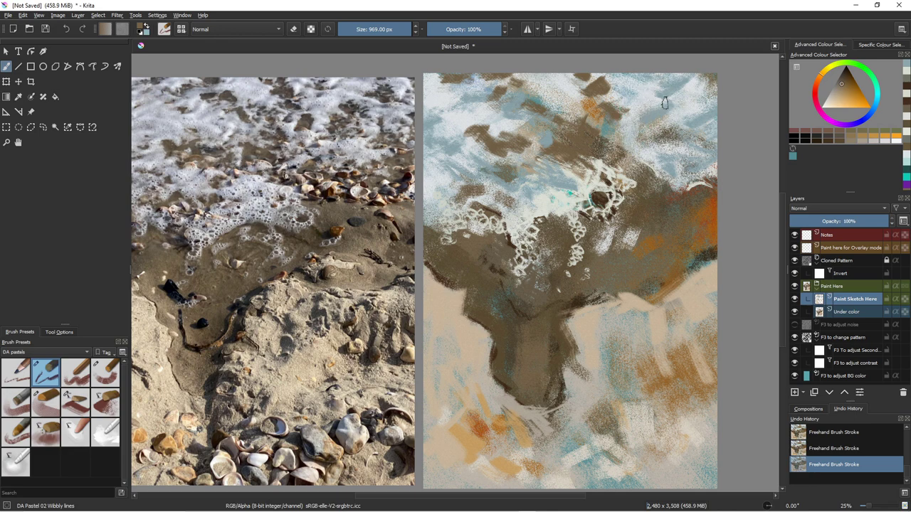
mouse_move(665, 103)
left_mouse_down()
mouse_move(655, 113)
mouse_move(679, 120)
mouse_move(648, 129)
mouse_move(694, 139)
mouse_move(675, 157)
mouse_move(687, 168)
left_mouse_up()
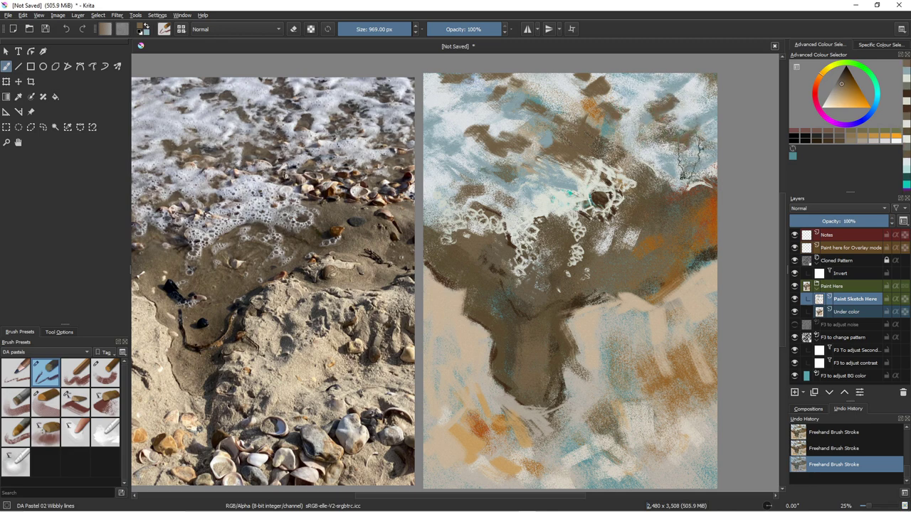
key("ctrl+z")
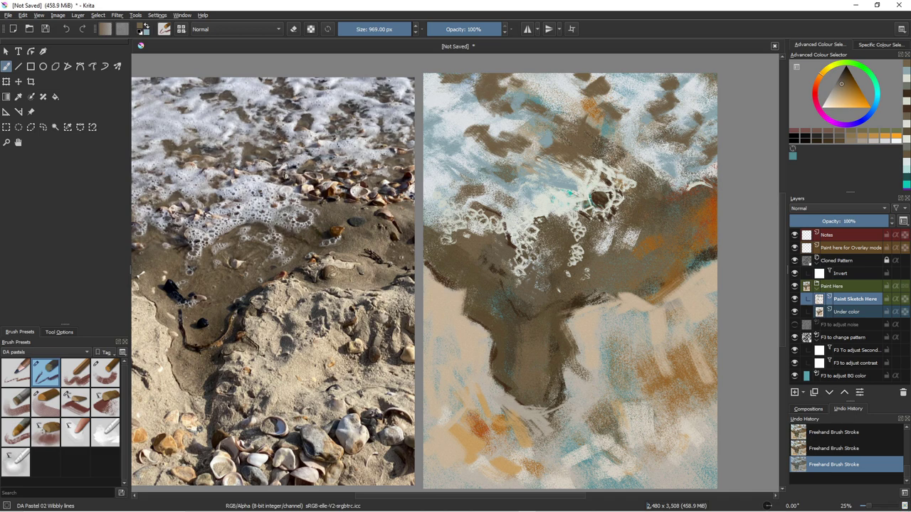
Brush light tan and then grey-brown strokes over the orange patch on the right shoreline at 1,000 px.
left_click(838, 99)
key("]")
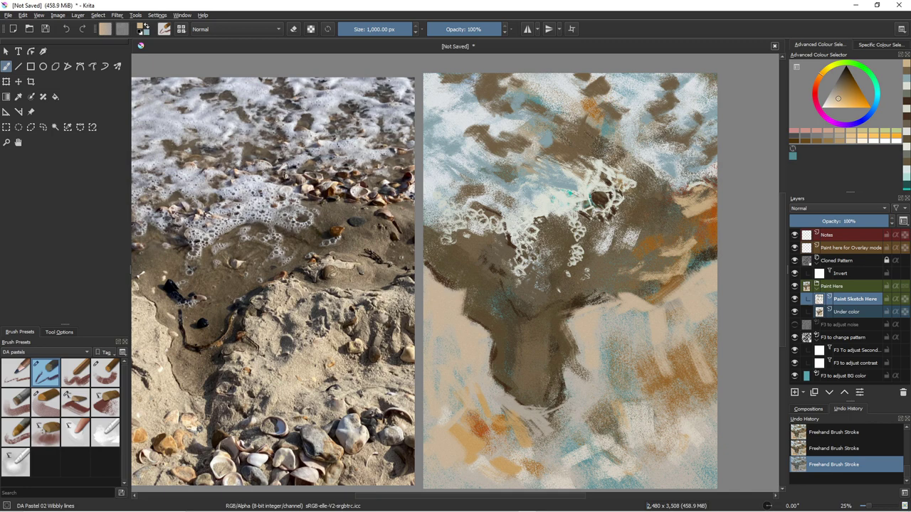
left_click(840, 88)
mouse_move(694, 206)
left_mouse_down()
mouse_move(692, 245)
mouse_move(660, 252)
left_mouse_up()
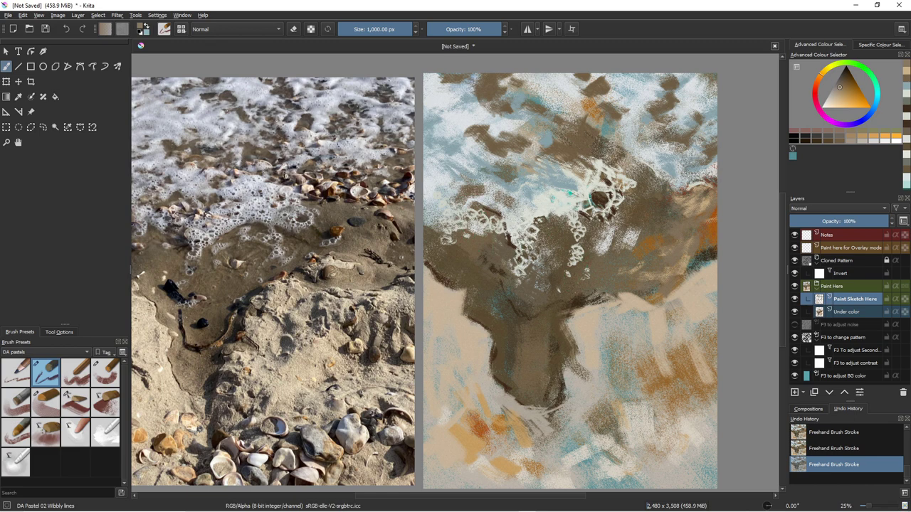
Switch to the DA Pastel 03 Legacy brush at 96 px and block in a pale beige shell at the right foam edge.
key("bracketleft")
key("bracketleft")
left_click_drag(612, 212, 574, 298, "shift")
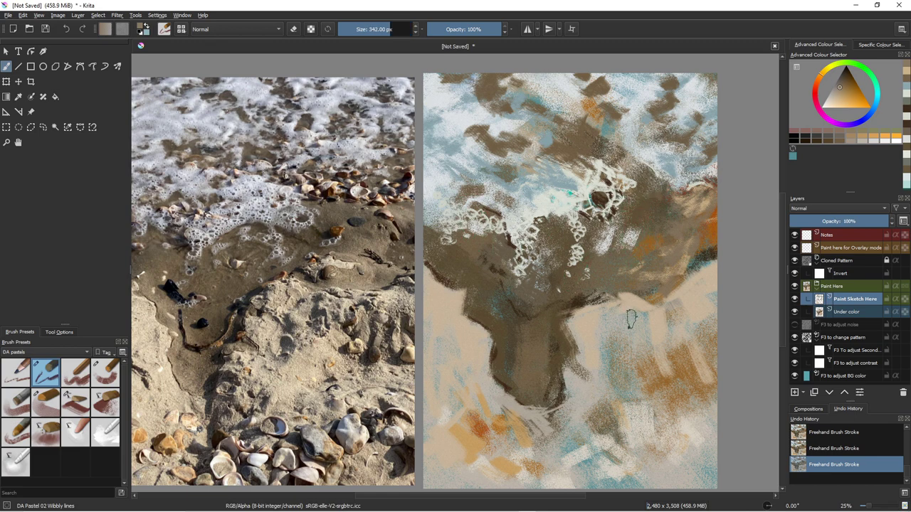
left_click_drag(658, 348, 645, 312, "shift")
left_click(75, 373)
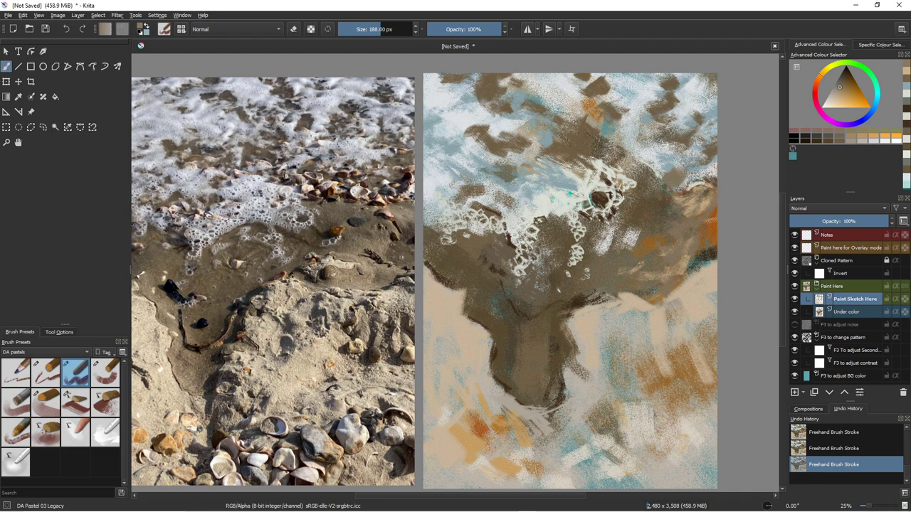
key("bracketleft")
key("bracketleft")
key("bracketleft")
key("bracketleft")
key("bracketleft")
key("bracketleft")
left_click(831, 99)
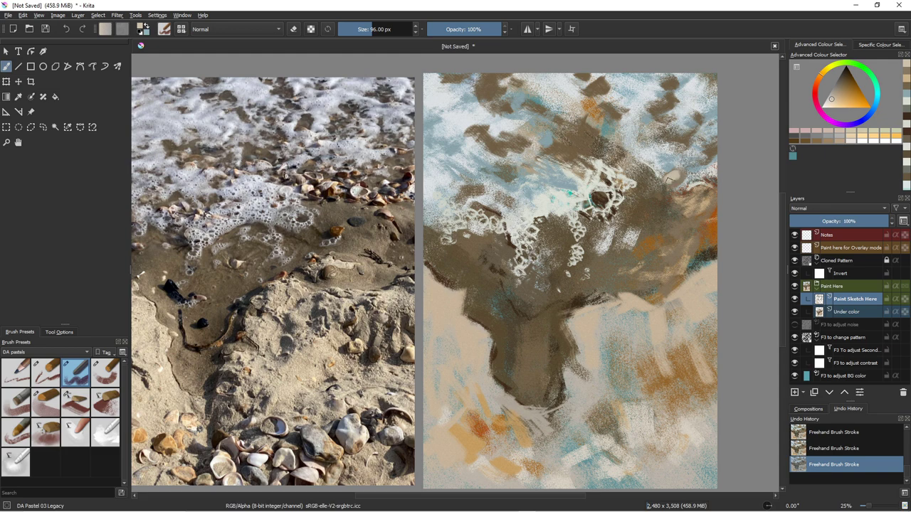
Lighten the shell with a paler off-white, and shade it with dark brown using a 68 px brush.
left_click(663, 176, "ctrl")
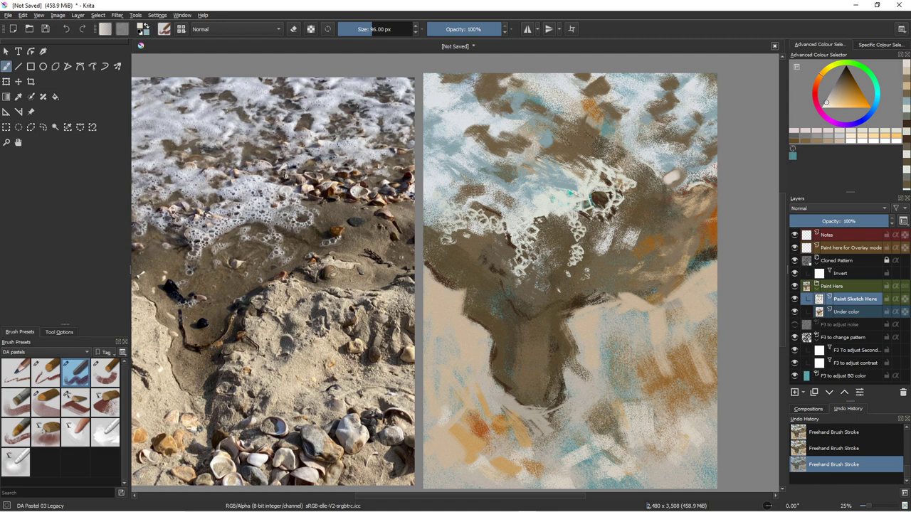
key("d")
key("bracketleft")
key("bracketleft")
key("bracketleft")
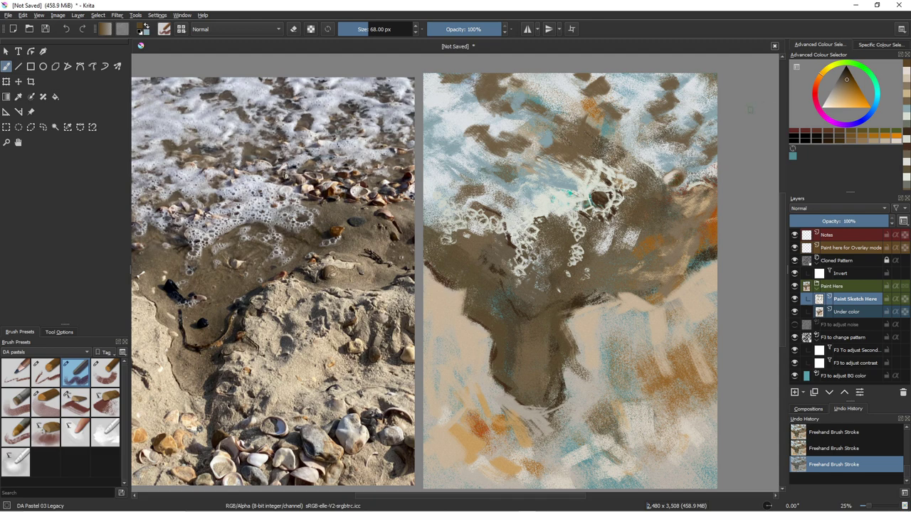
Reduce the brush to 16 px and define the shell's rim with fine pale beige lines.
key("[")
key("[")
key("[")
key("[")
key("[")
key("[")
key("[")
key("[")
key("[")
key("[")
key("[")
key("[")
key("[")
key("[")
key("[")
key("[")
left_click(828, 101)
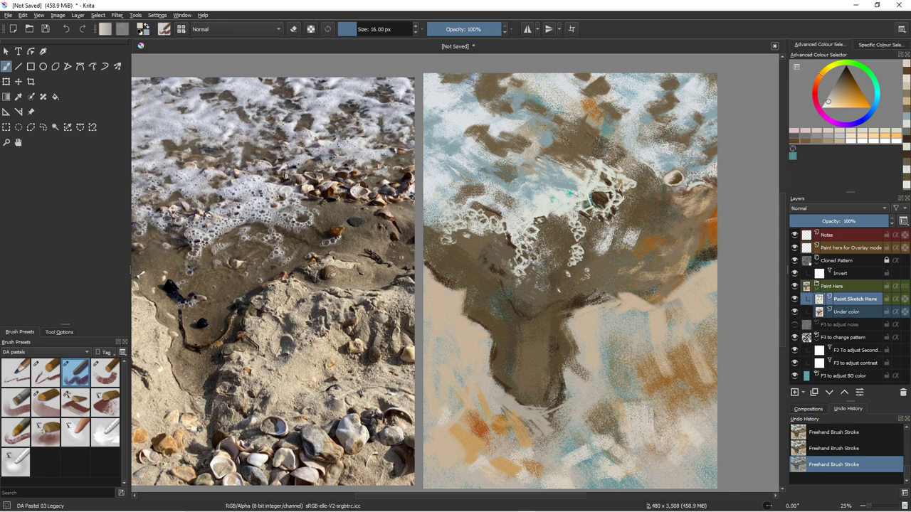
Shade the inside of the shell with grey-brown and blue-grey tones, enlarging the brush to 32 px.
left_click(836, 87)
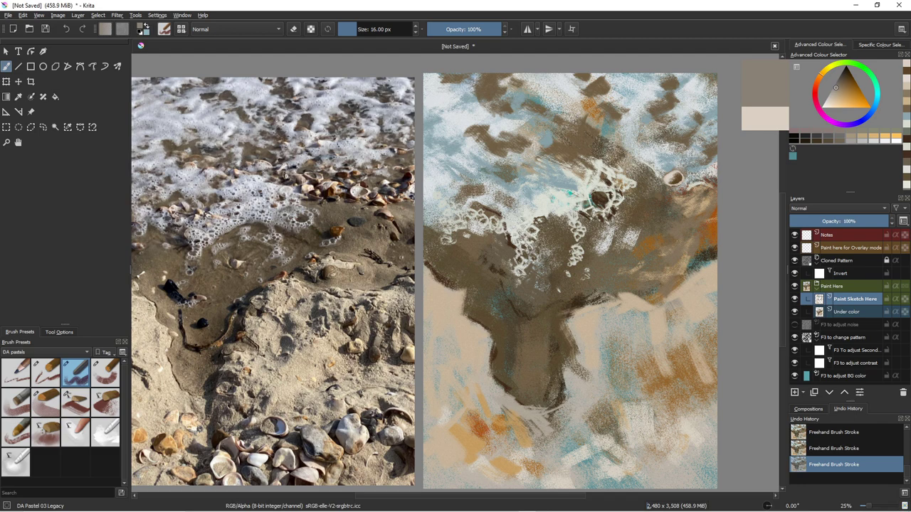
left_click(876, 99)
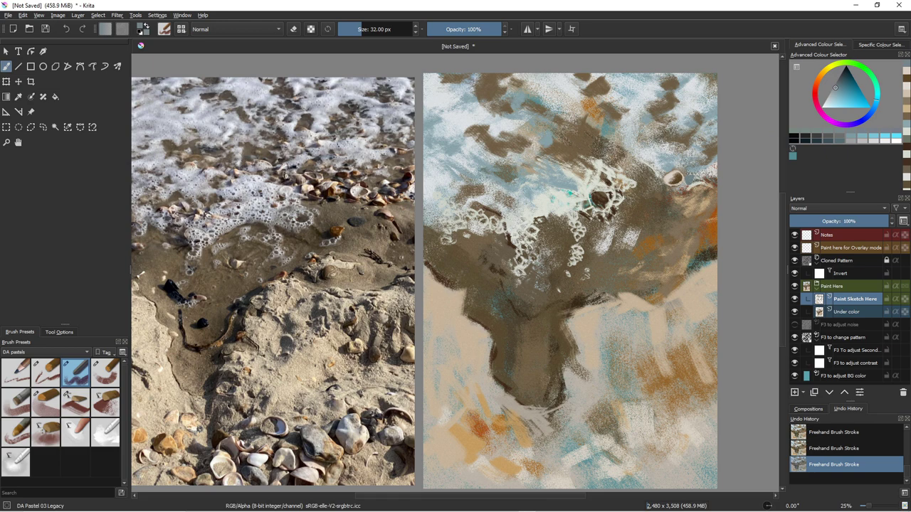
left_click(821, 74)
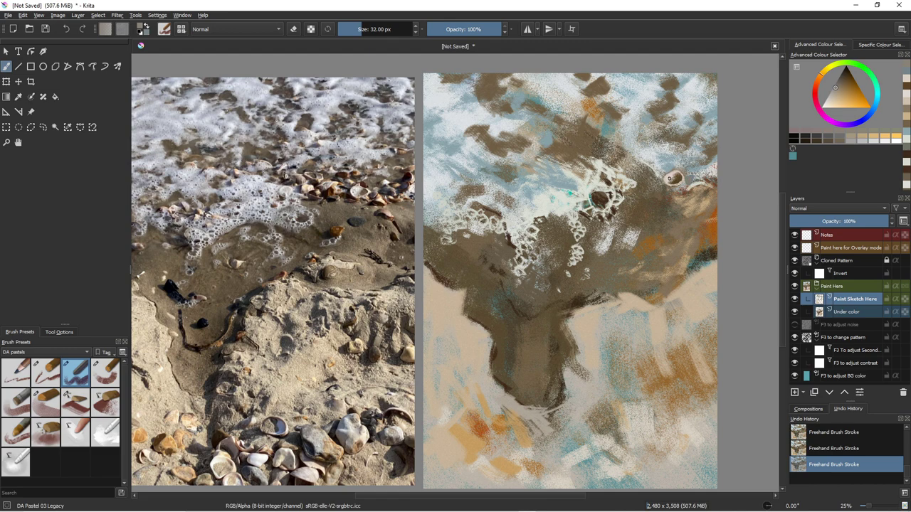
Sample the shell's pale off-white and draw a second small shell beside it, reducing the brush to 18 px.
left_click(673, 178, "ctrl")
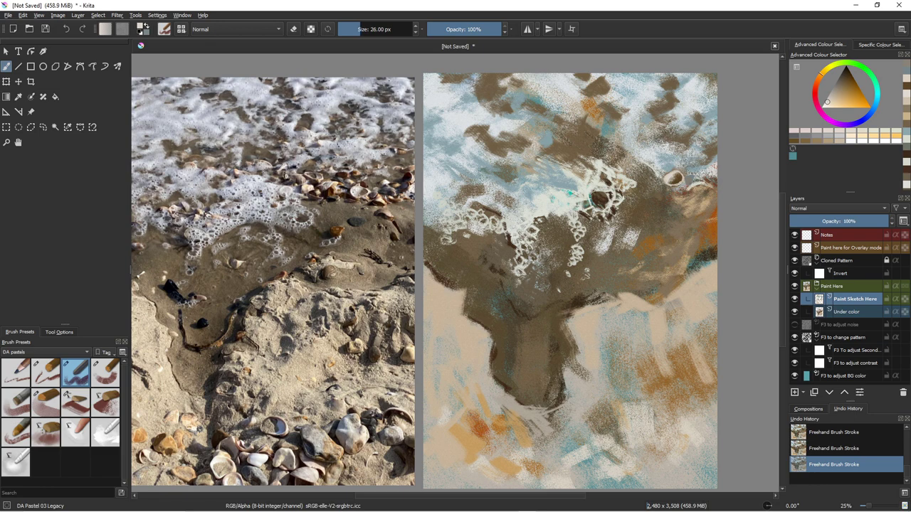
key("bracketleft")
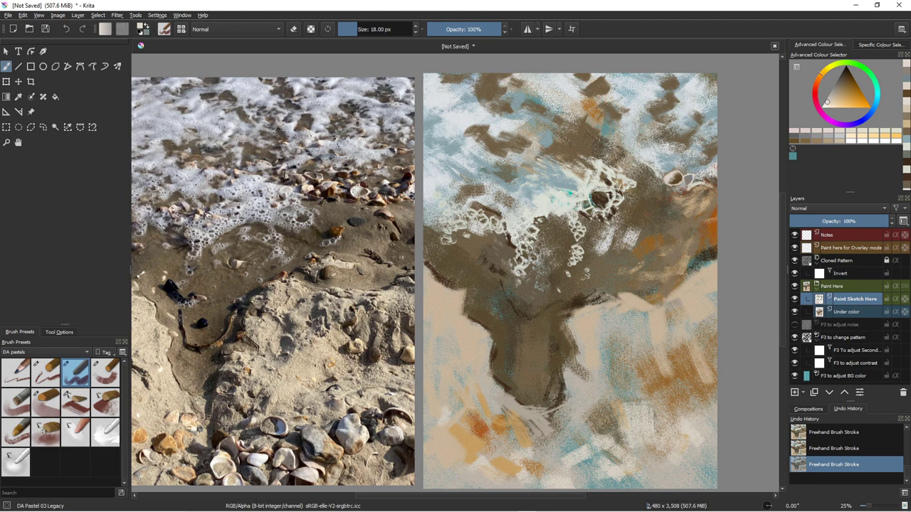
Choose a dark slate blue and add fine shadow accents to both shells, varying the brush from 14 px down to 1 px.
left_click(842, 78)
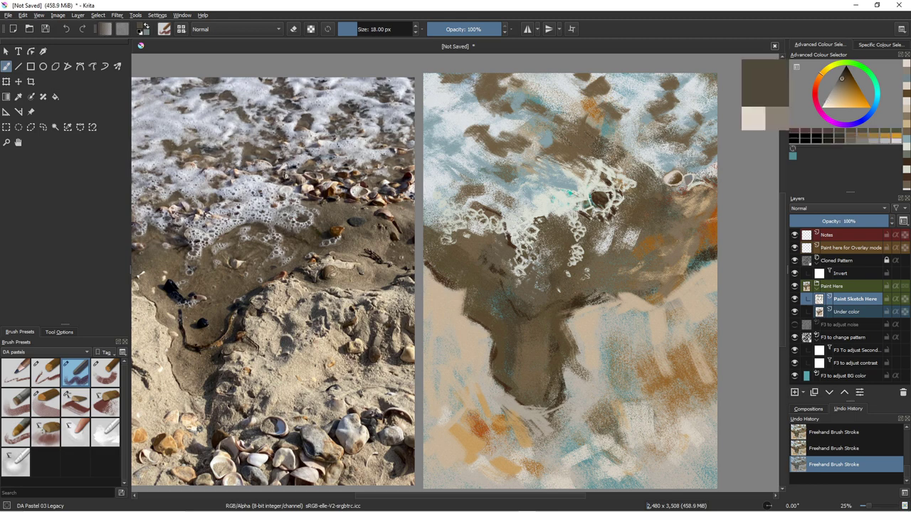
left_click(869, 113)
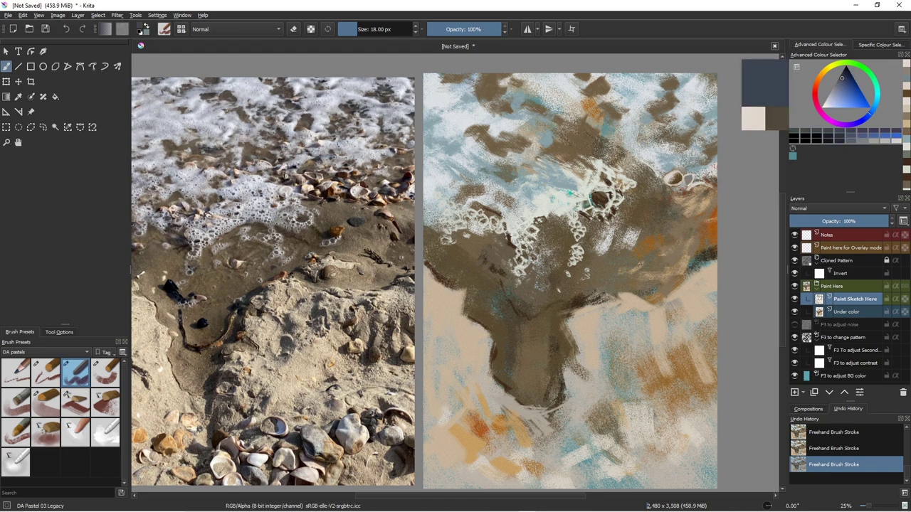
key("bracketleft")
key("bracketleft")
key("bracketleft")
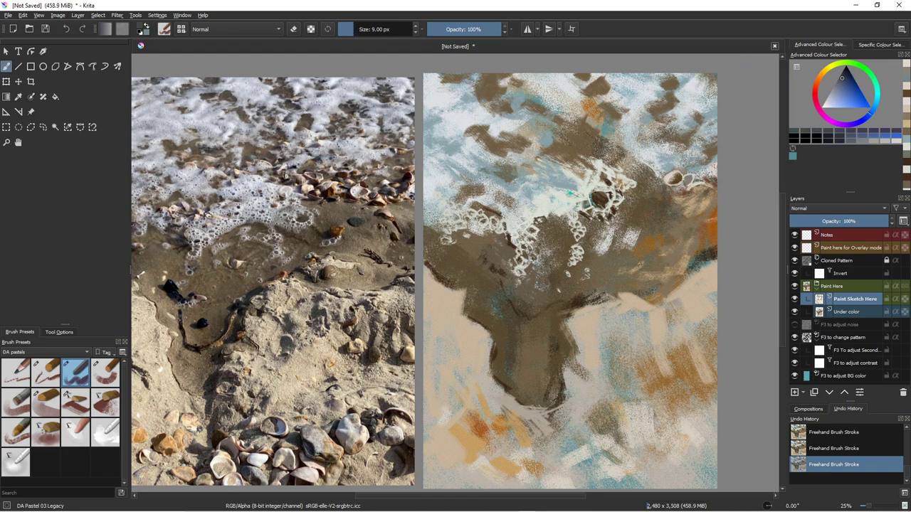
key("bracketright")
key("bracketright")
key("bracketright")
key("bracketright")
key("bracketright")
key("bracketright")
key("bracketright")
key("bracketright")
key("bracketright")
key("bracketright")
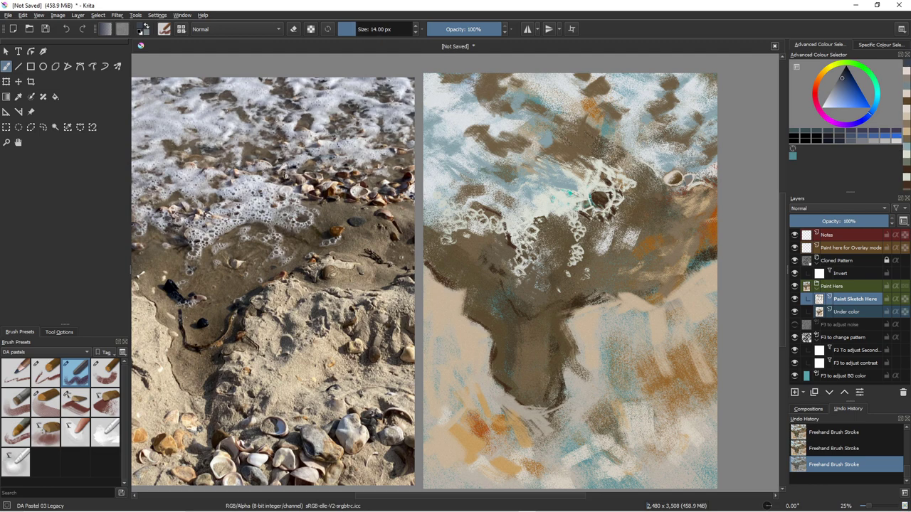
key("bracketright")
key("bracketleft")
key("bracketleft")
key("bracketleft")
key("bracketleft")
key("bracketleft")
key("bracketleft")
key("bracketleft")
key("bracketleft")
key("bracketleft")
key("bracketleft")
Sample a pale off-white and touch up the light edges of the shells, enlarging the brush to 9 px.
left_click(669, 205, "ctrl")
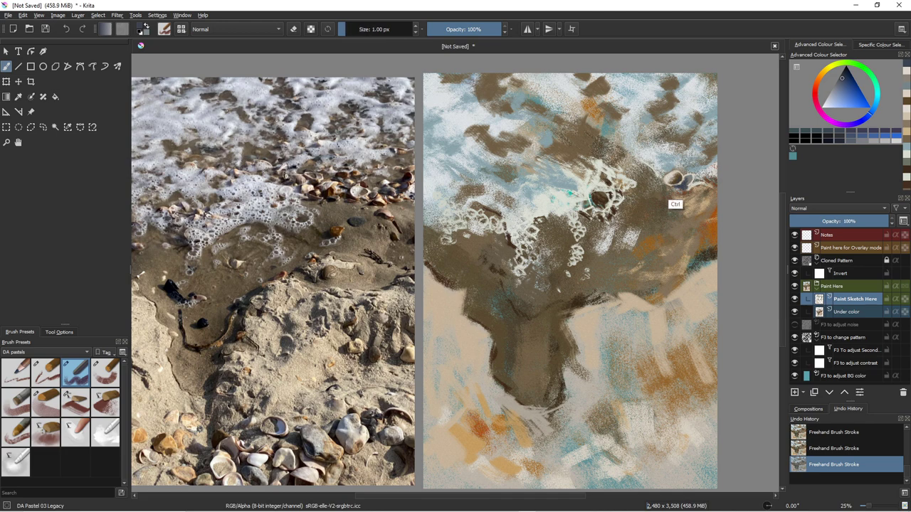
key("bracketright")
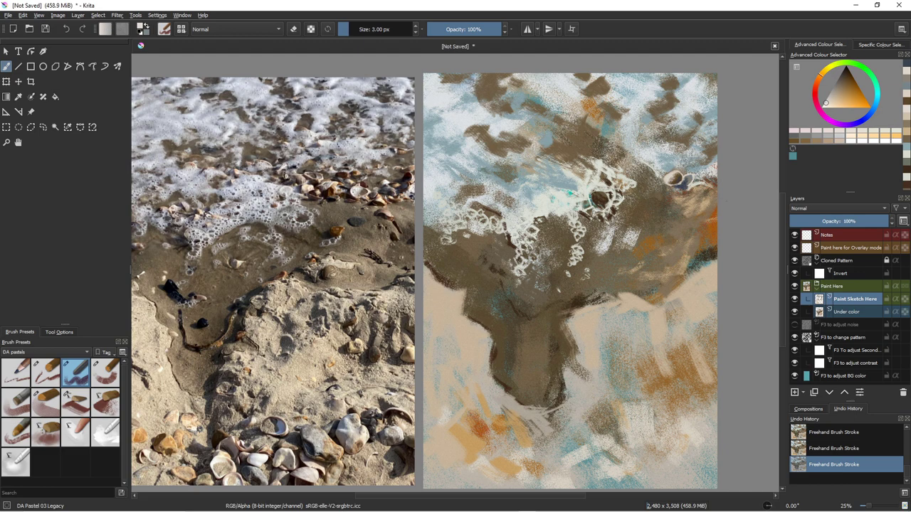
key("bracketright")
key("bracketright")
key("bracketright")
Choose a light tan and dab warm touches beside the second shell with an 18 px brush.
left_click(837, 101)
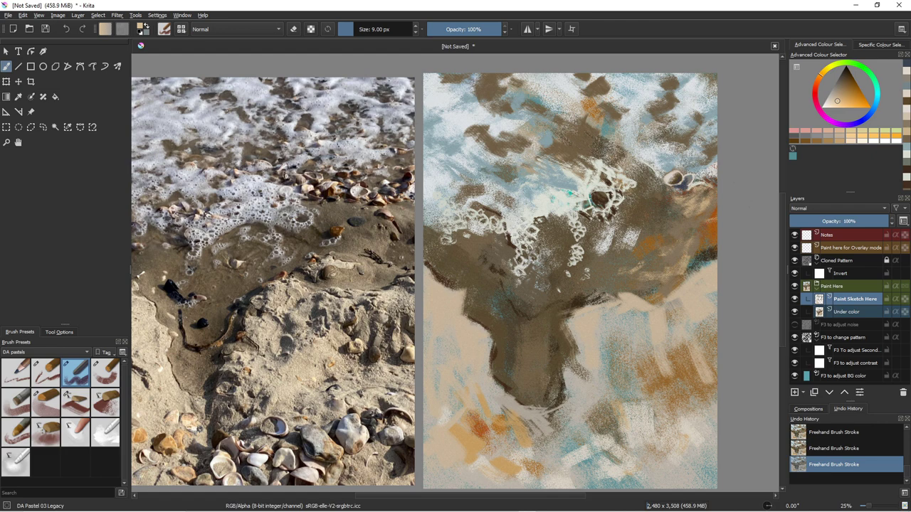
key("bracketright")
key("bracketright")
key("bracketright")
key("bracketright")
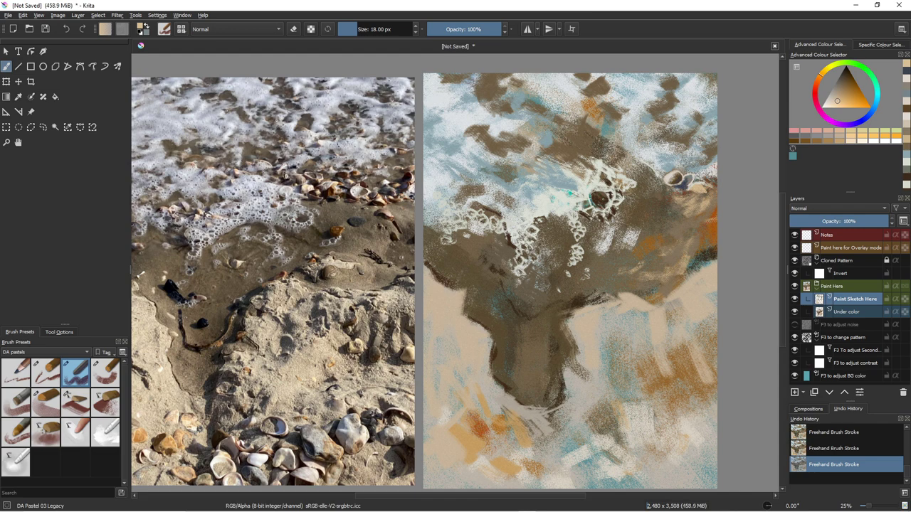
Choose a dark navy blue and paint a shadow patch beneath the second shell with a 68 px brush.
left_click(603, 222, "ctrl")
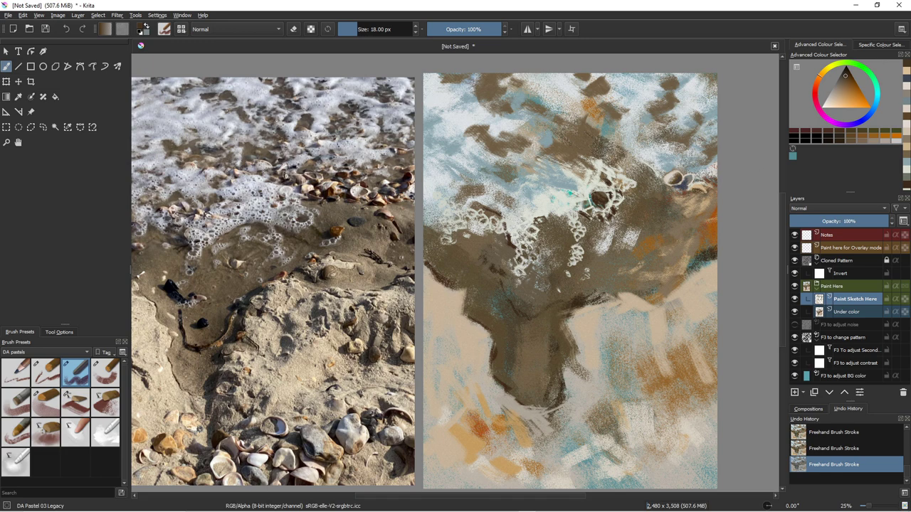
left_click(869, 112)
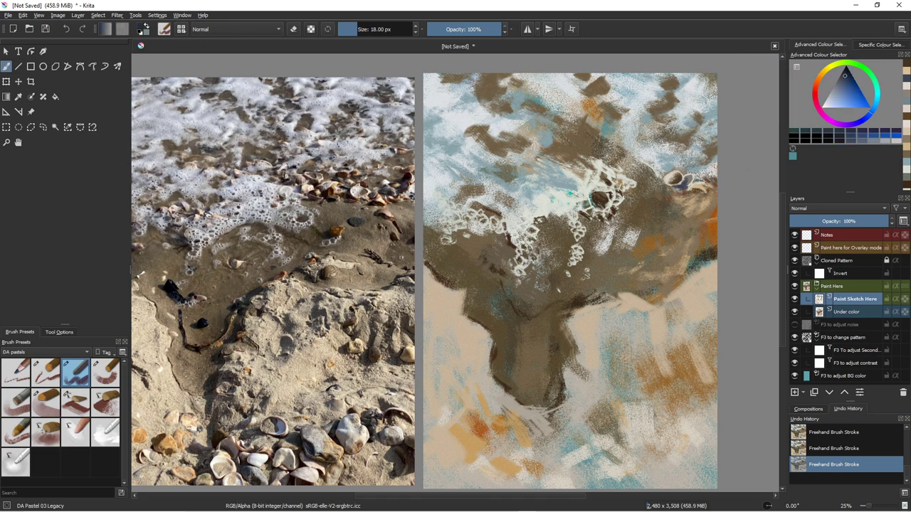
mouse_move(695, 189)
left_mouse_down("shift")
mouse_move(717, 189)
mouse_move(704, 189)
left_mouse_up("shift")
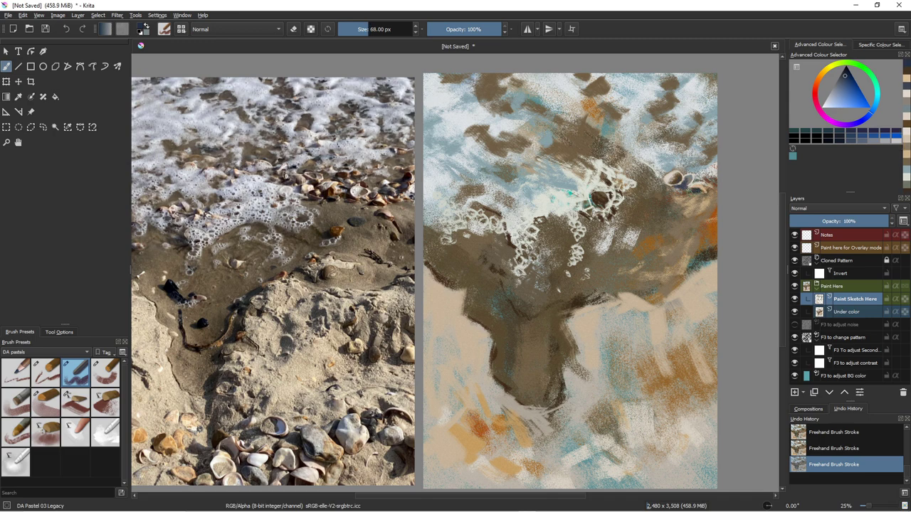
left_click_drag(693, 191, 699, 191)
Choose a muted ochre yellow and dab it over the navy patch beneath the second shell with a 32 px brush.
left_click(826, 67)
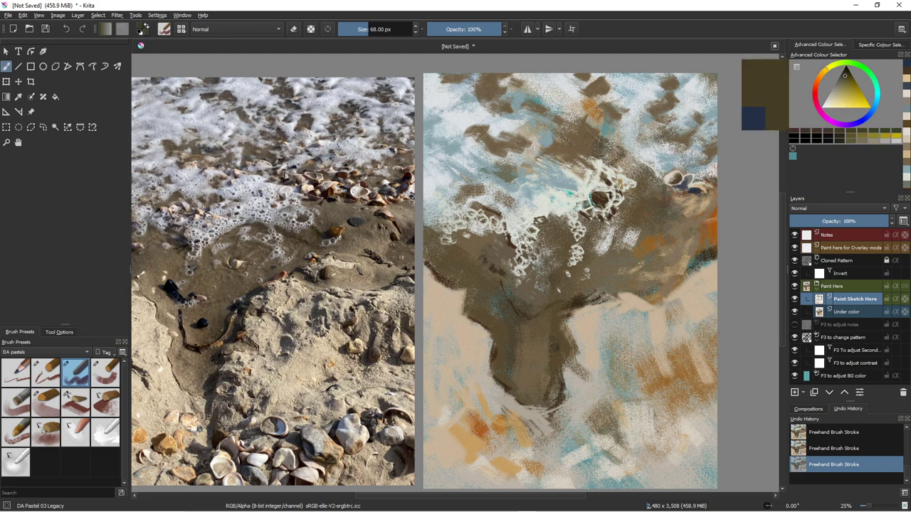
left_click(846, 96)
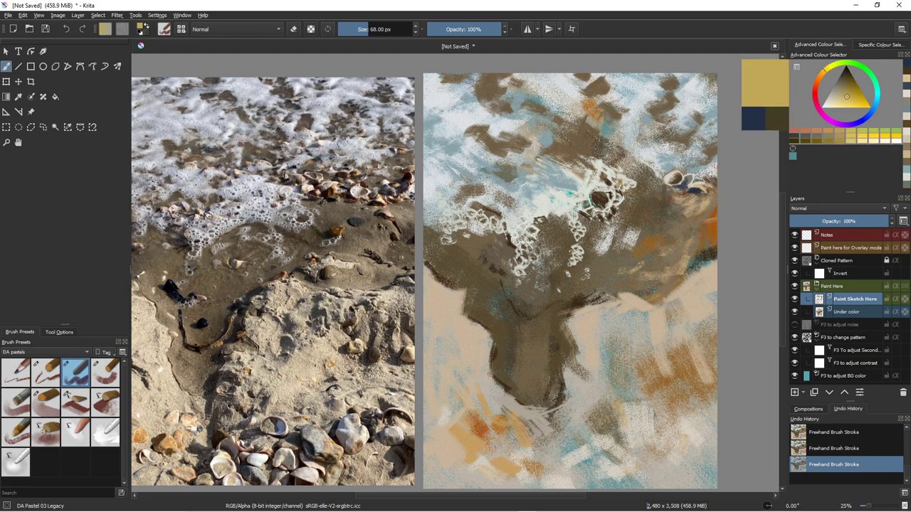
key("bracketleft")
key("bracketleft")
key("bracketleft")
key("bracketleft")
key("bracketleft")
key("bracketleft")
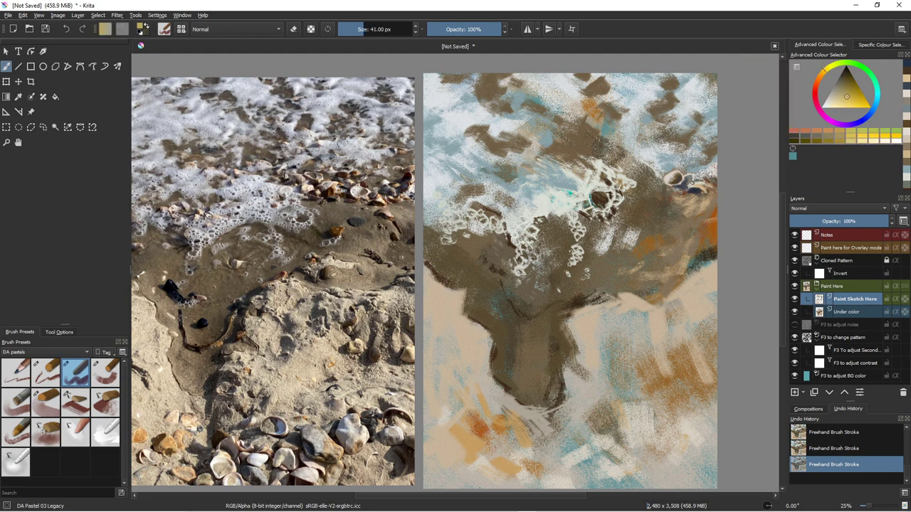
right_click(572, 188)
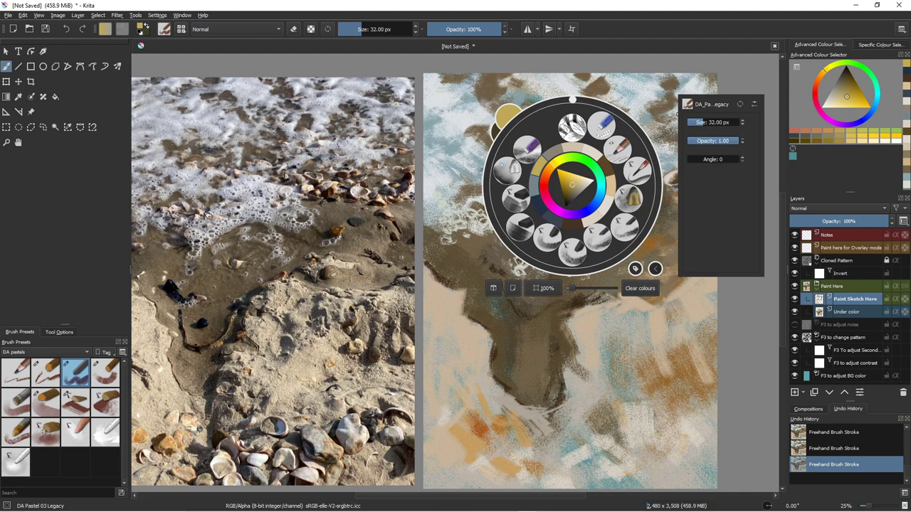
left_click(572, 184)
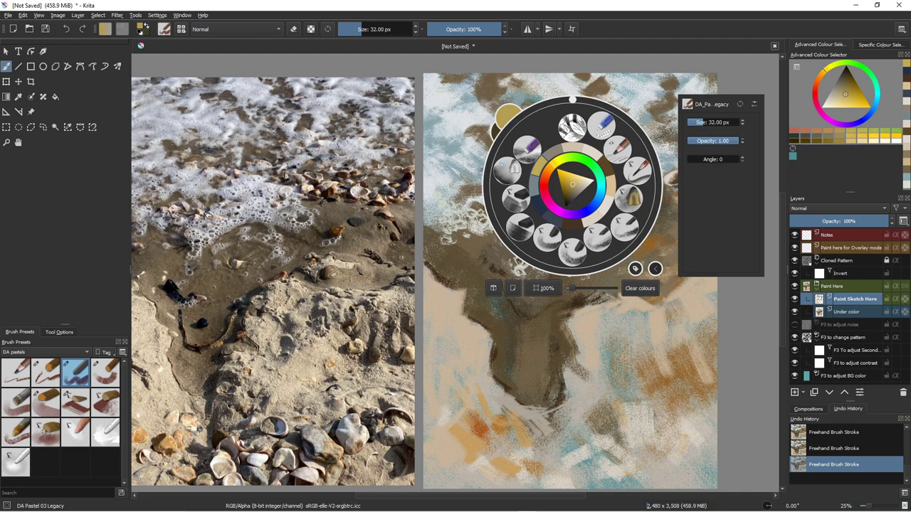
left_click(684, 65)
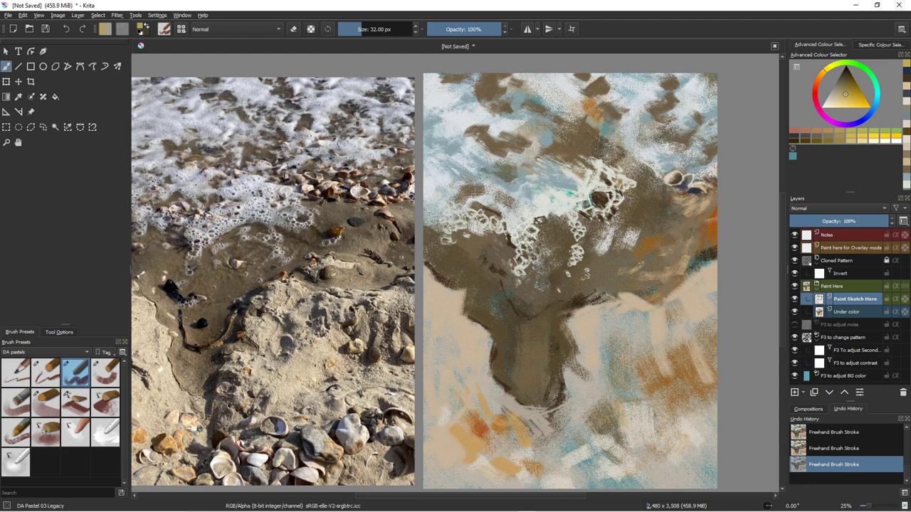
right_click(570, 192)
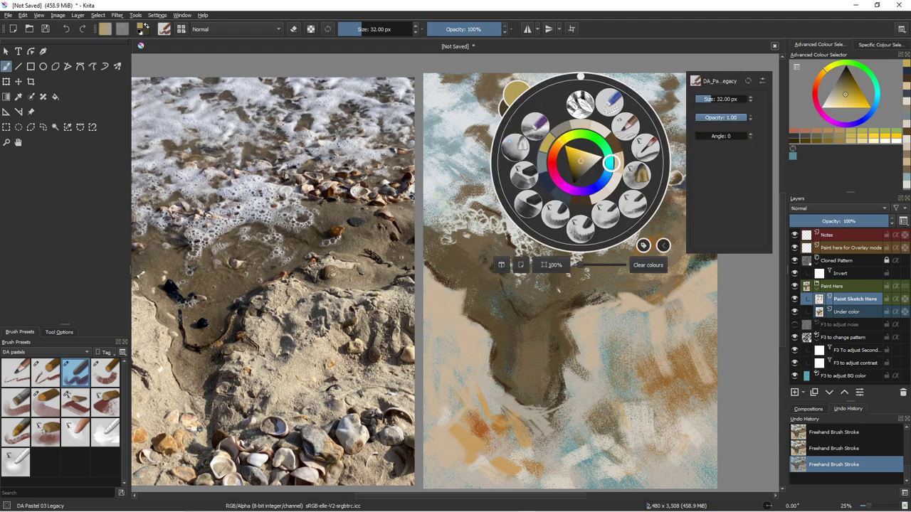
right_click(468, 109)
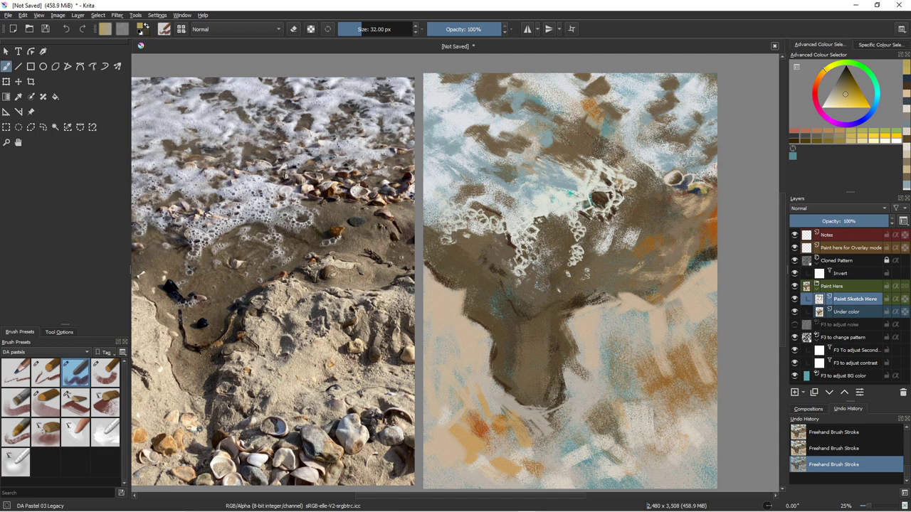
Enlarge the brush to 90 px and reuse the recent dark navy to deepen the shadow around the ochre shell.
key("]")
key("]")
key("]")
key("]")
key("]")
key("]")
key("]")
key("]")
key("]")
key("]")
key("]")
key("]")
key("]")
right_click(640, 145)
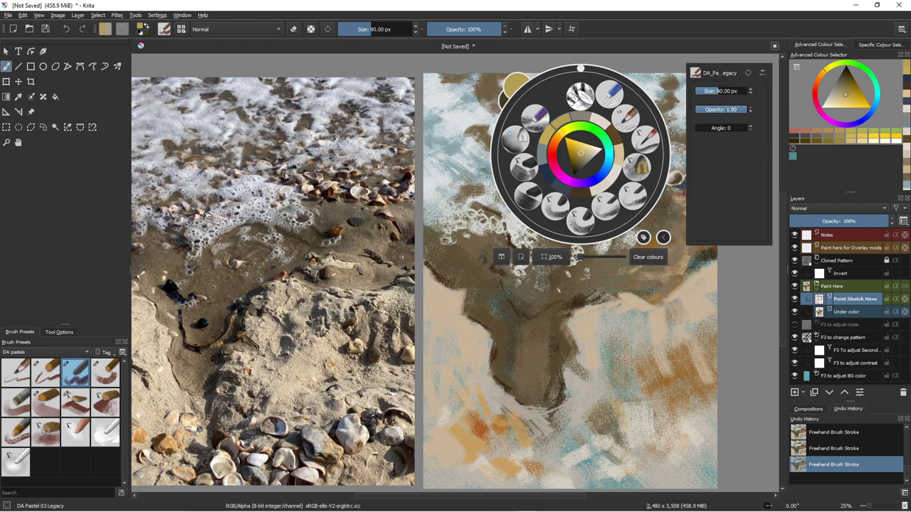
left_click(547, 174)
right_click(562, 175)
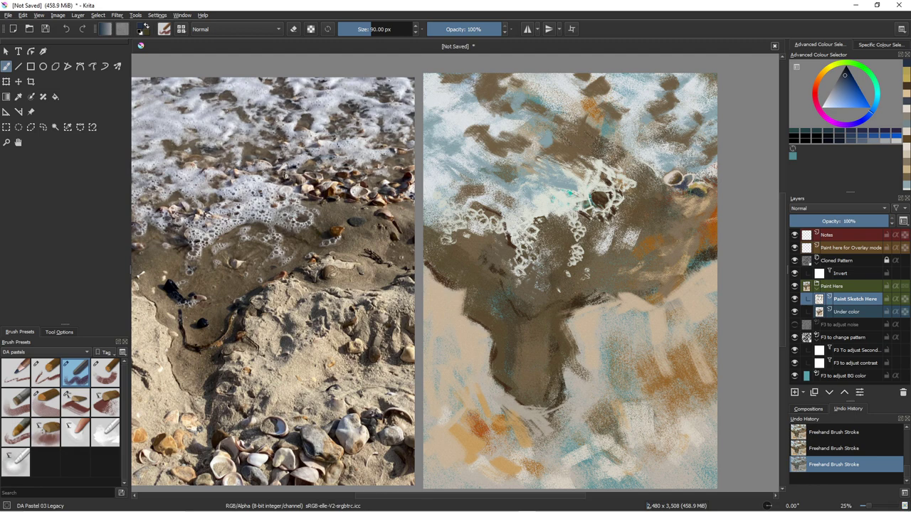
Sample the wet sand's brown, warm it to a reddish brown and paint around the shells, reducing the brush to 35 px.
left_click(680, 234, "ctrl")
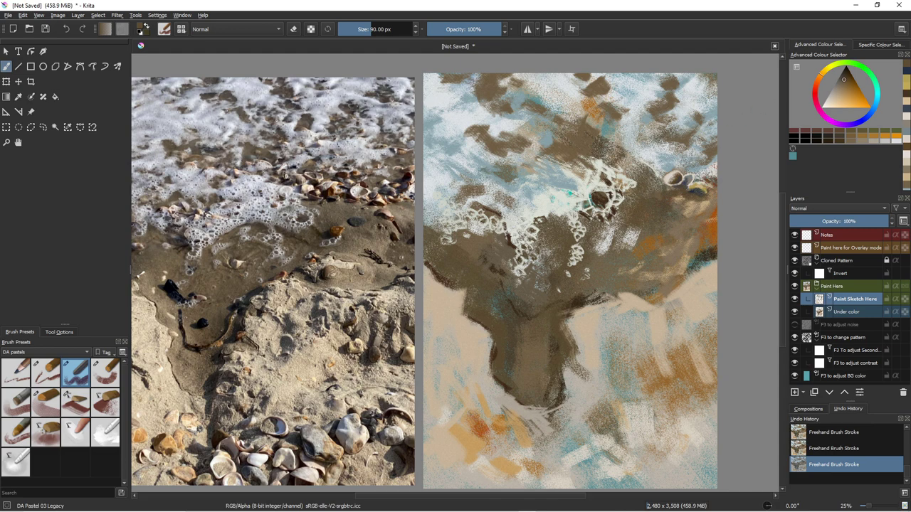
left_click(818, 78)
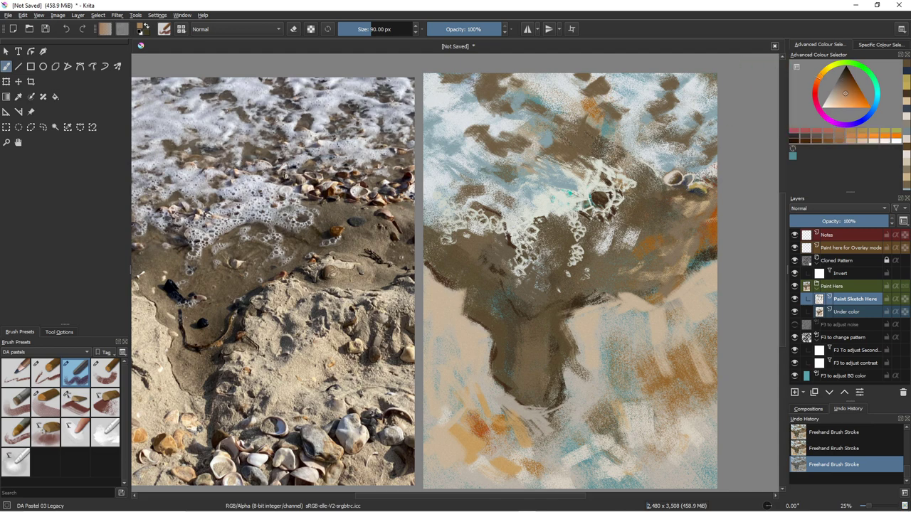
left_click(844, 84)
key("bracketleft")
key("bracketleft")
key("bracketleft")
key("bracketleft")
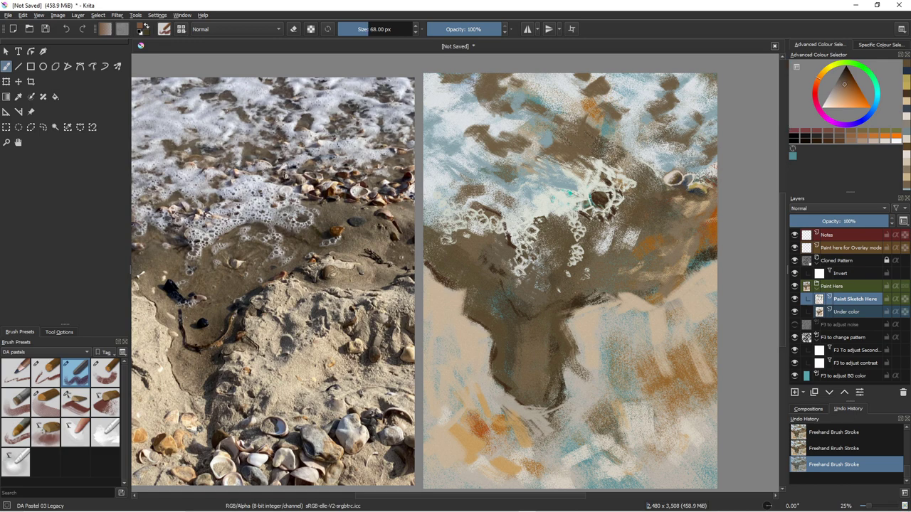
key("bracketleft")
key("bracketleft")
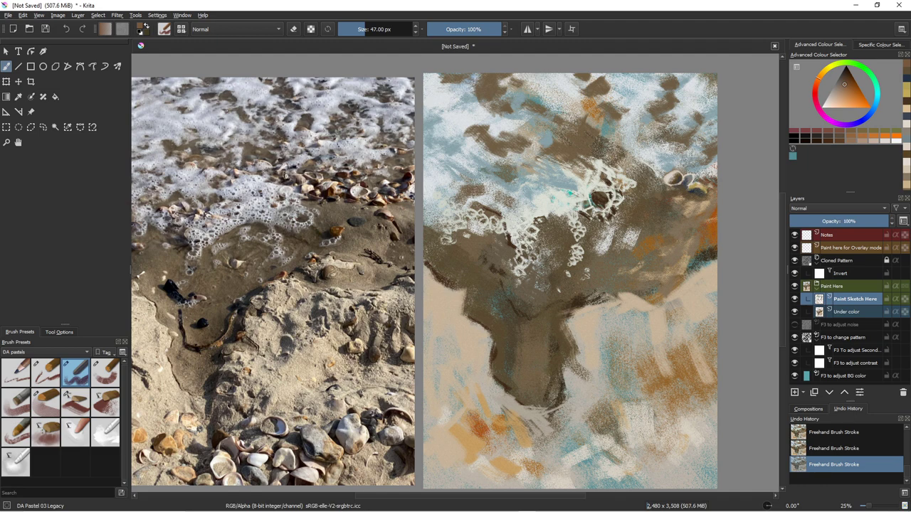
key("bracketleft")
key("bracketleft")
Choose a pale peach and draw light shell edges toward the canvas's right edge with a 22 px brush.
left_click(675, 165, "ctrl")
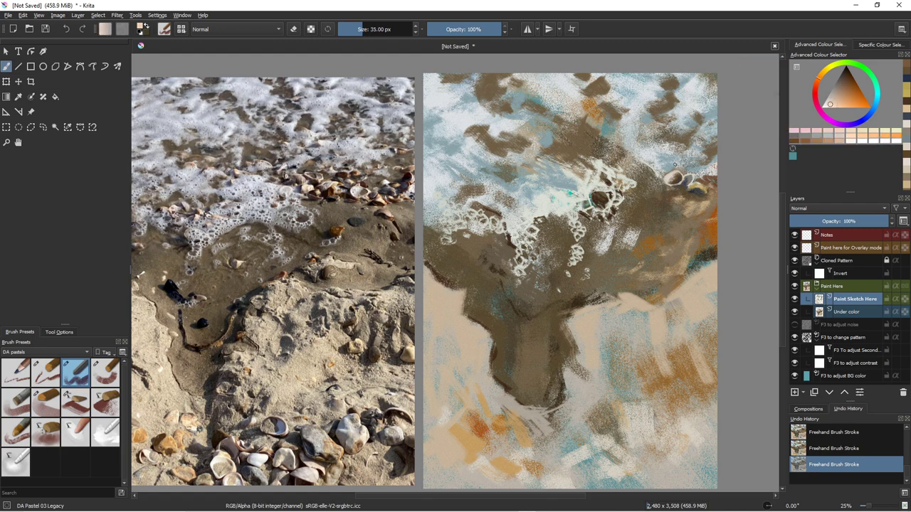
key("bracketleft")
key("bracketleft")
left_click_drag(703, 175, 715, 171)
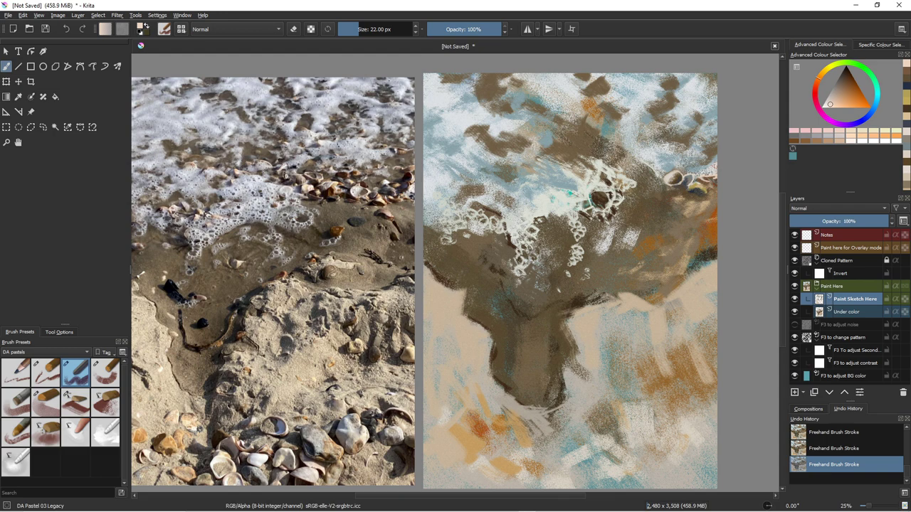
Add dusty rose touches to the shells and paint a deep red accent beneath the first shell with the 22 px brush.
left_click(815, 87)
left_click(838, 92)
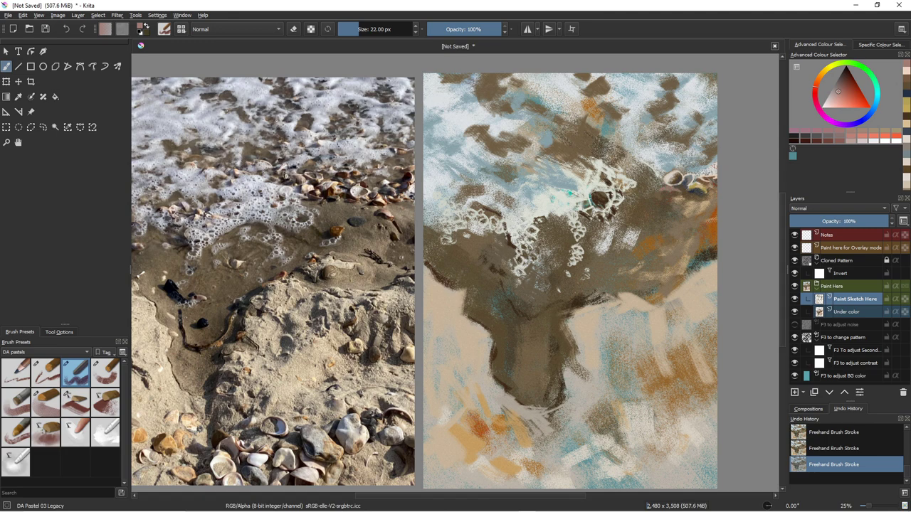
left_click(852, 84)
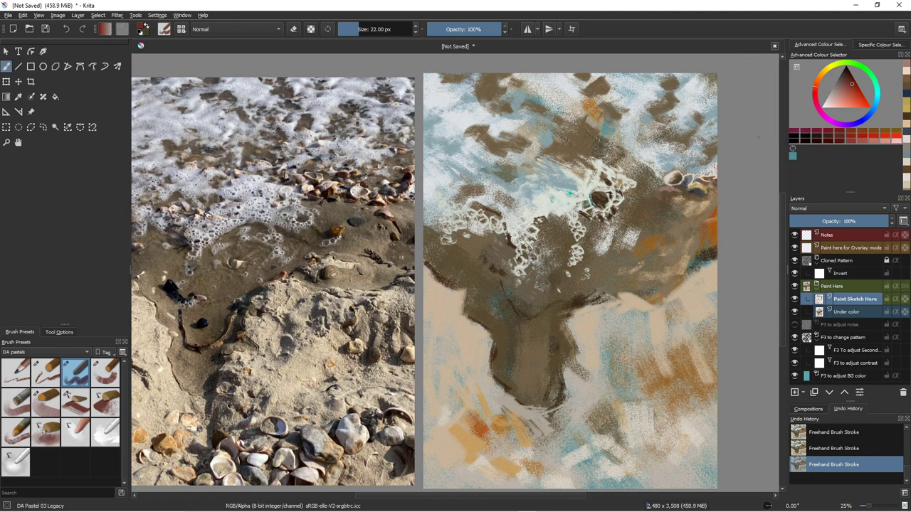
right_click(580, 217)
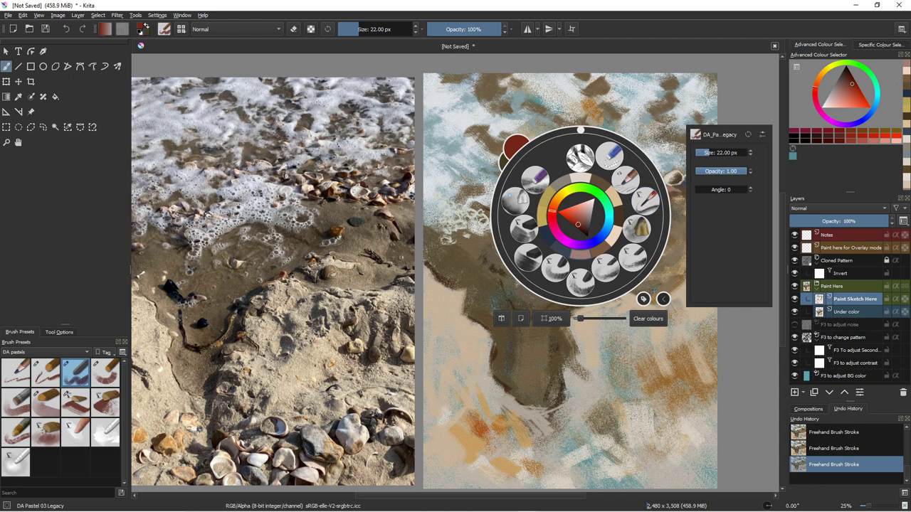
left_click(739, 102)
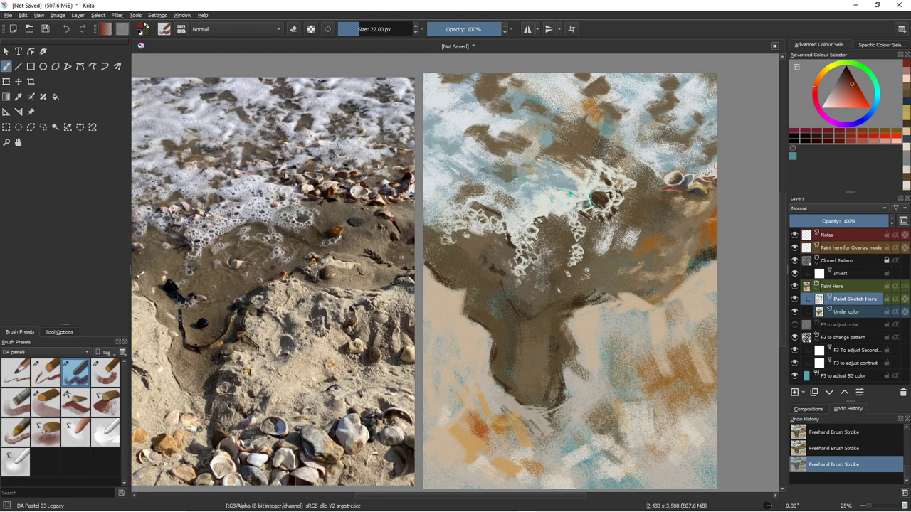
Highlight the shell edges in pale pink and tone the ochre shell with a dusky mauve using the 22 px brush.
left_click(826, 103)
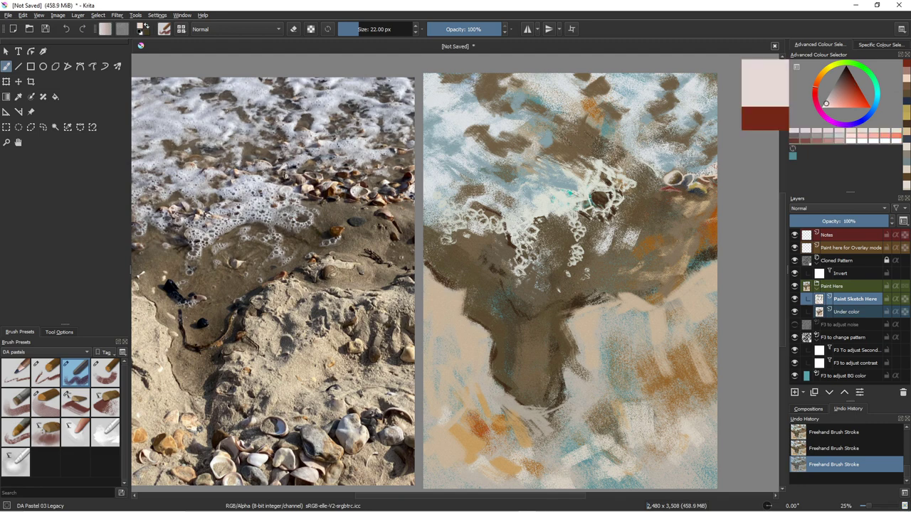
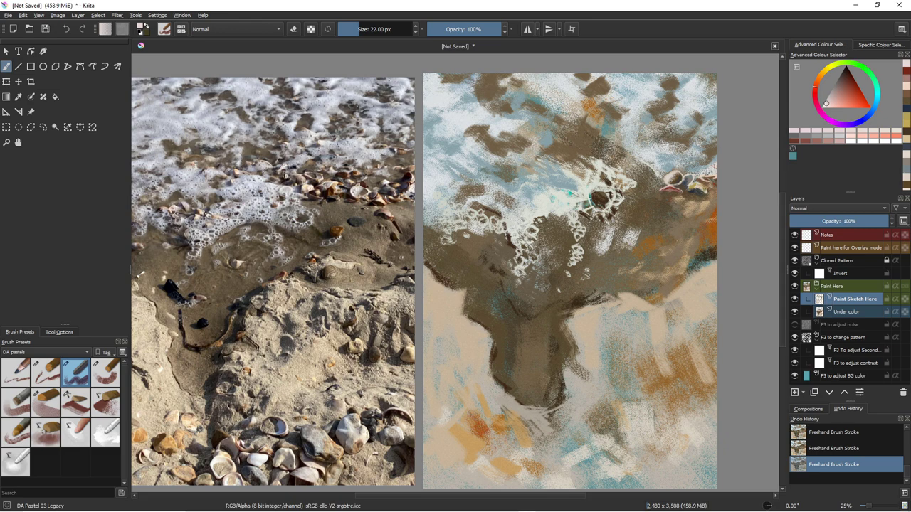
left_click(838, 87)
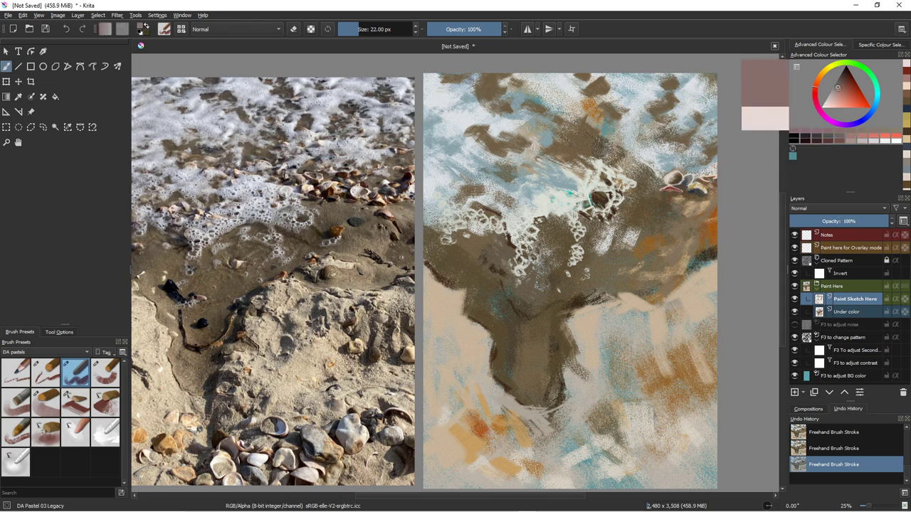
left_click_drag(703, 189, 701, 189)
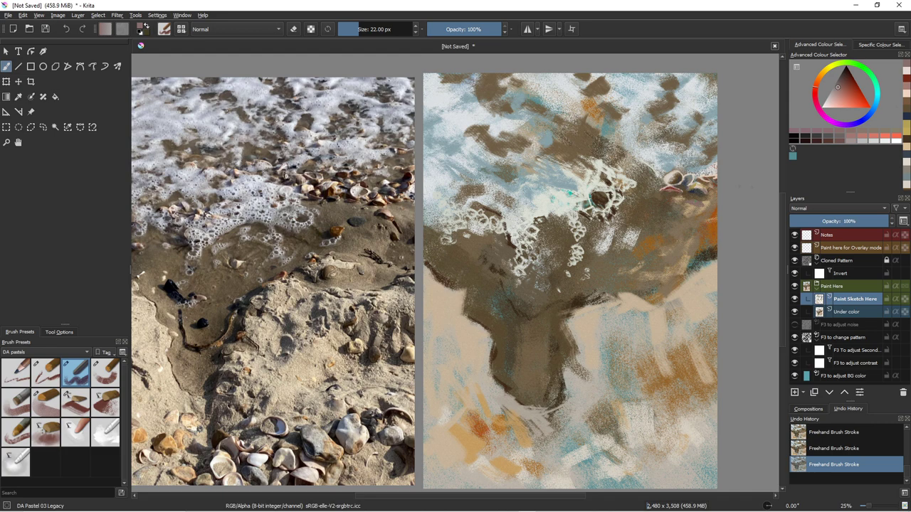
Paint a small new shell below the ochre one with dark reddish brown shading and pale pink highlights.
left_click(845, 79)
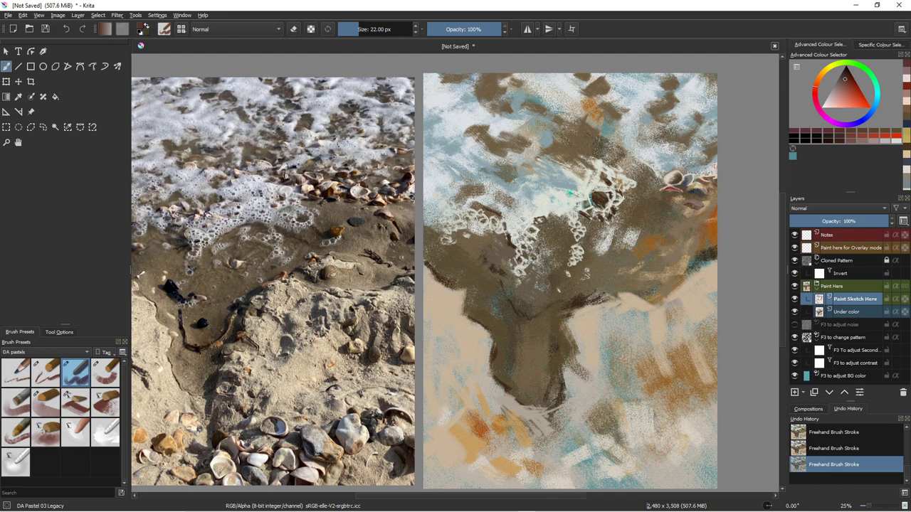
left_click(828, 101)
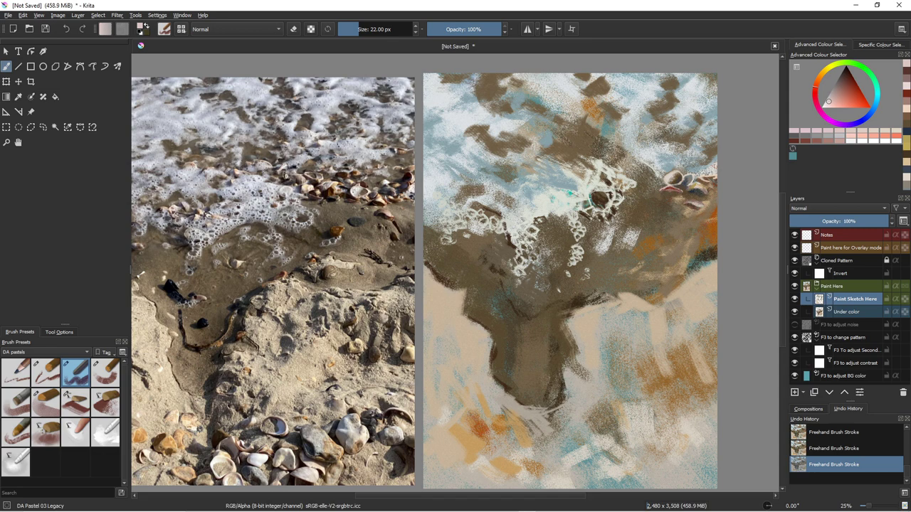
left_click(825, 105)
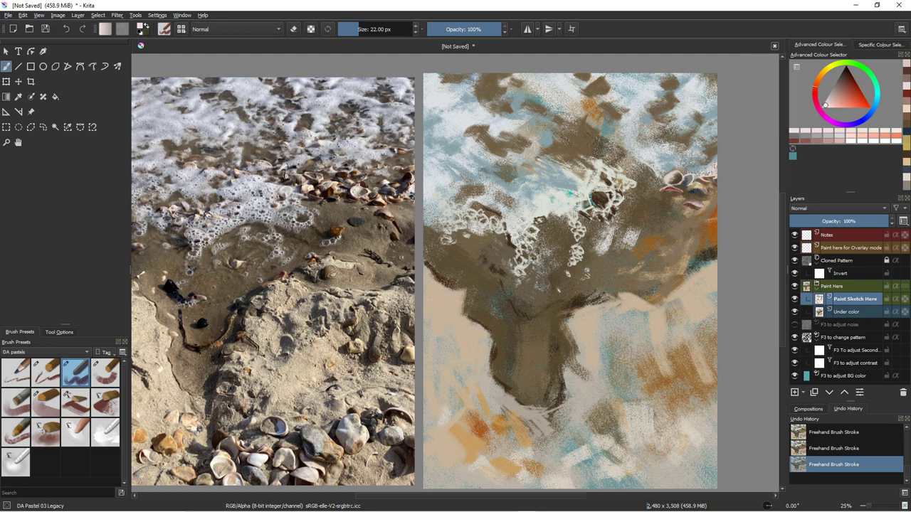
Add orange-tan touches to the lower shells and pale cream highlights with a 20 px brush.
left_click(819, 79)
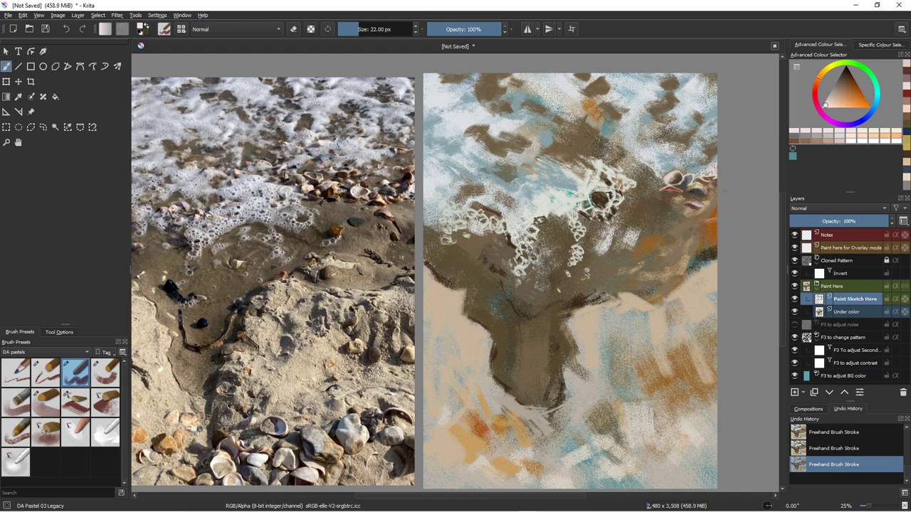
left_click(844, 100)
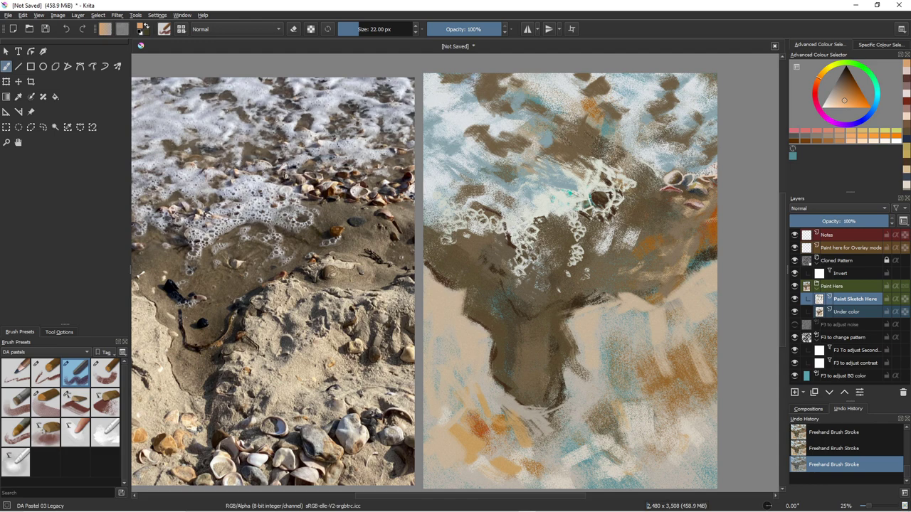
left_click(825, 105)
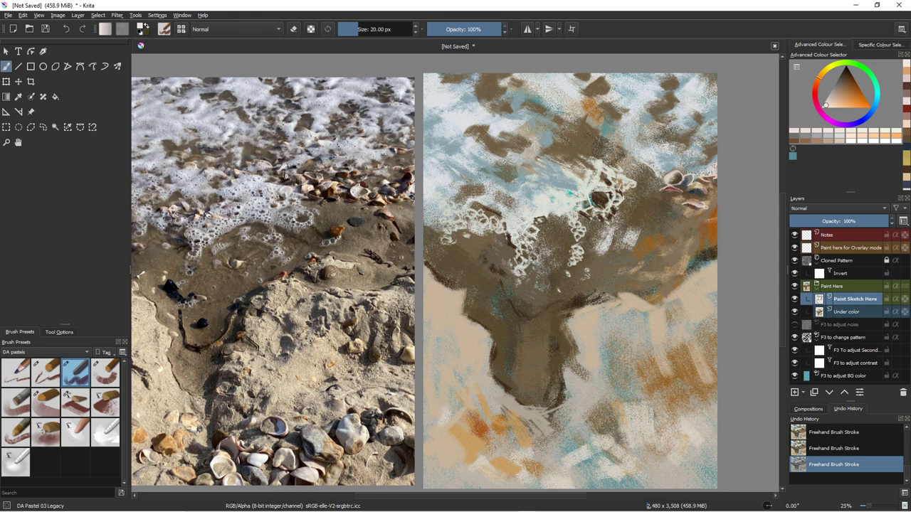
Choose a dark reddish brown and paint shadows around the lower shells near the canvas's right edge with a 63 px brush.
left_click(816, 85)
left_click_drag(837, 93, 842, 83)
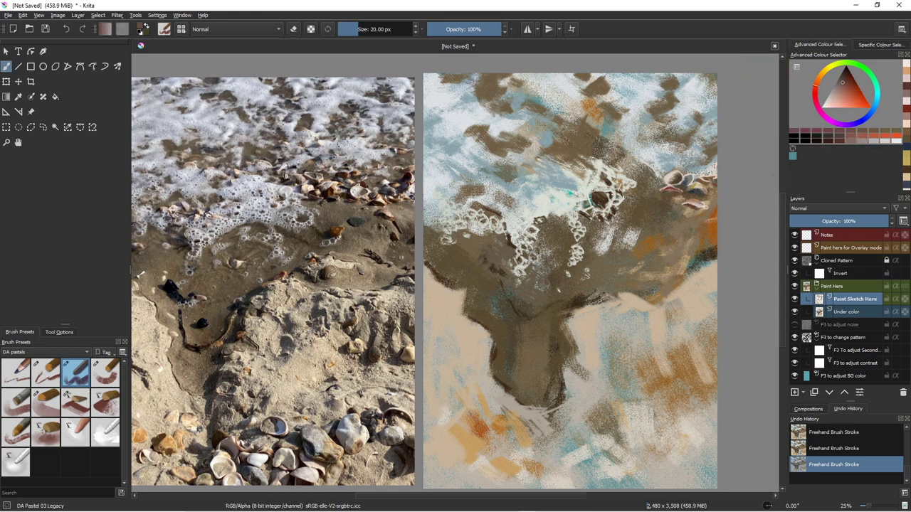
left_click_drag(729, 241, 732, 232, "shift")
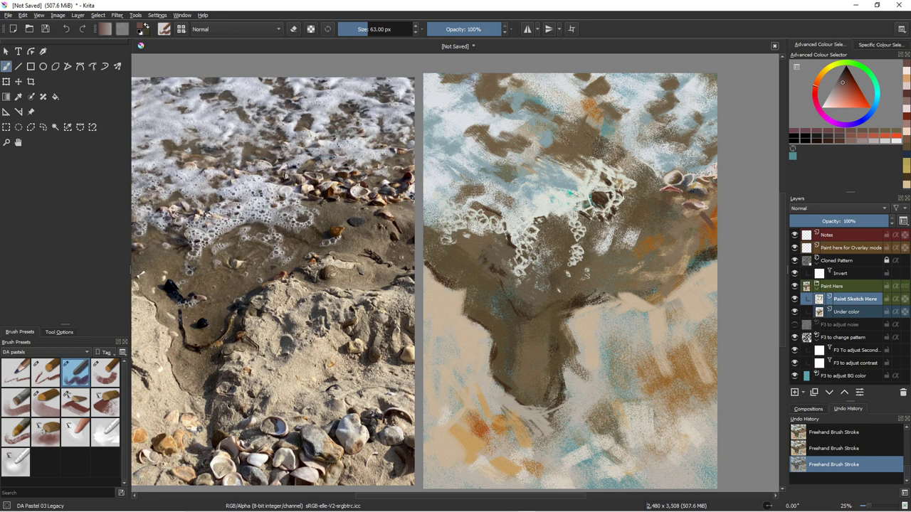
Paint a small pebble below the shells in dark brown, navy and slate blue with the 63 px brush.
left_click(845, 74)
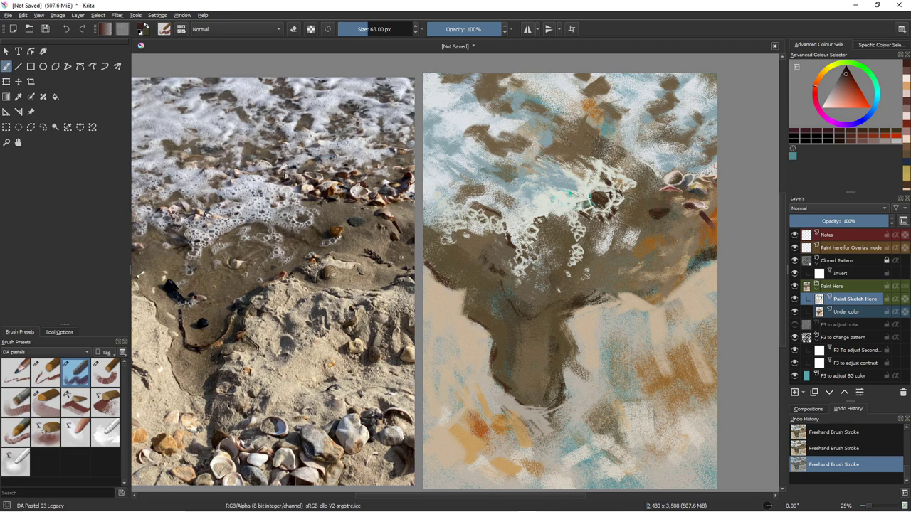
left_click(870, 111)
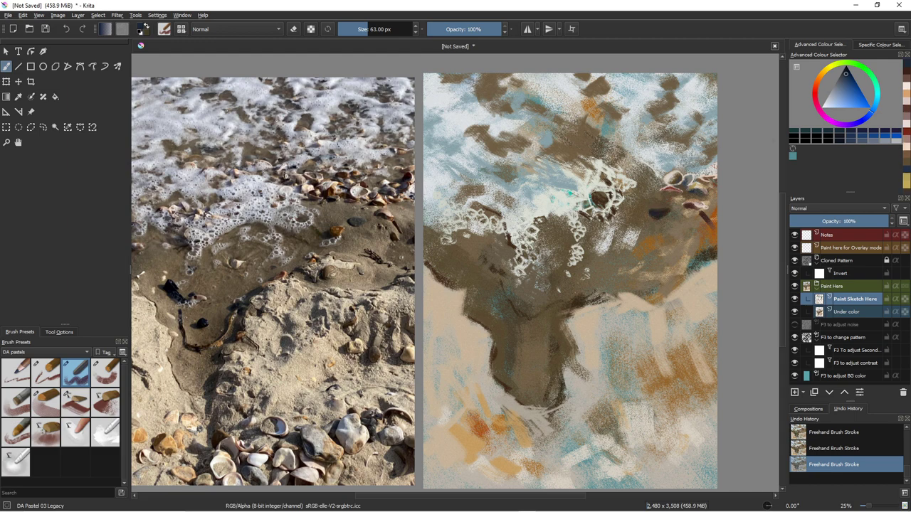
left_click(660, 214, "ctrl")
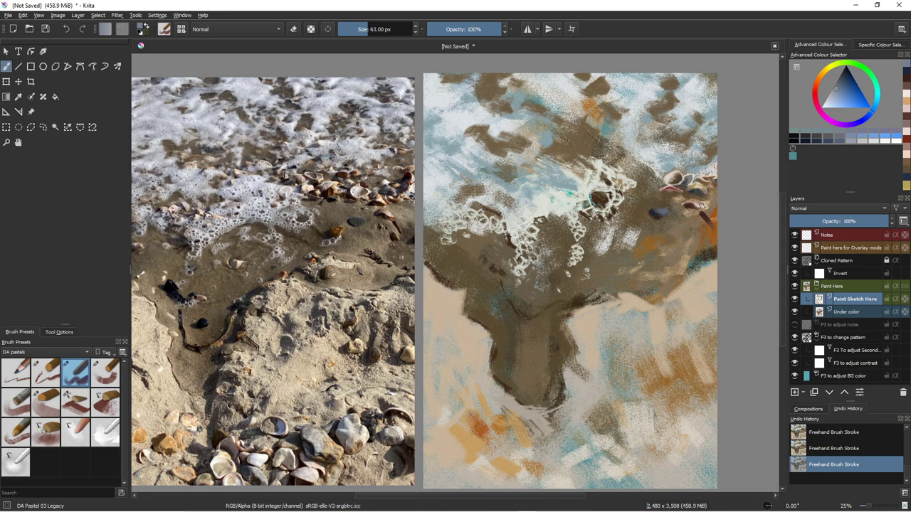
Reduce the brush to 15 px and add fine slate-blue highlights to the pebble below the shells.
key("bracketleft")
key("bracketleft")
key("bracketleft")
key("bracketleft")
key("bracketleft")
key("bracketleft")
key("bracketleft")
key("bracketleft")
key("bracketleft")
key("bracketleft")
key("bracketleft")
key("bracketleft")
key("bracketleft")
key("bracketleft")
key("bracketleft")
key("bracketleft")
key("bracketleft")
key("bracketleft")
key("bracketleft")
key("bracketleft")
key("bracketleft")
Choose a dark orange-brown and paint shadows beside the blue pebble and the shell cluster with a 47 px brush.
left_click(816, 93)
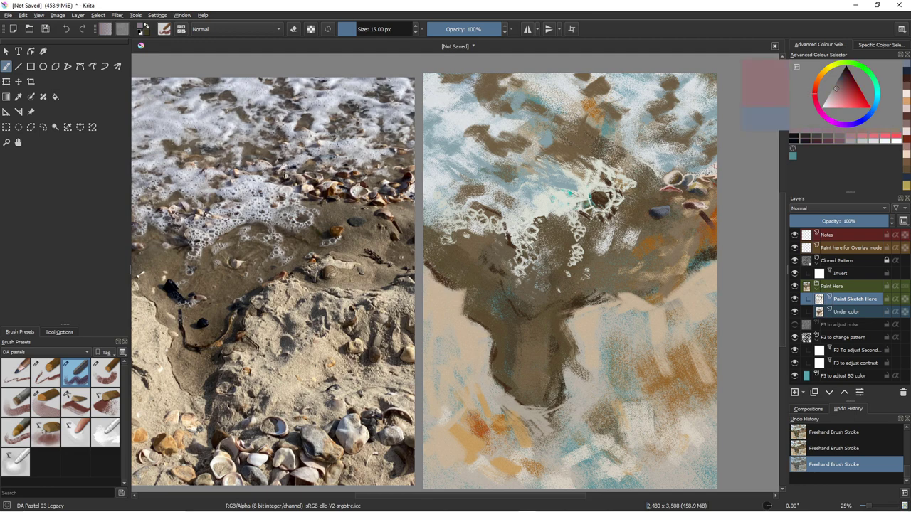
left_click(820, 75)
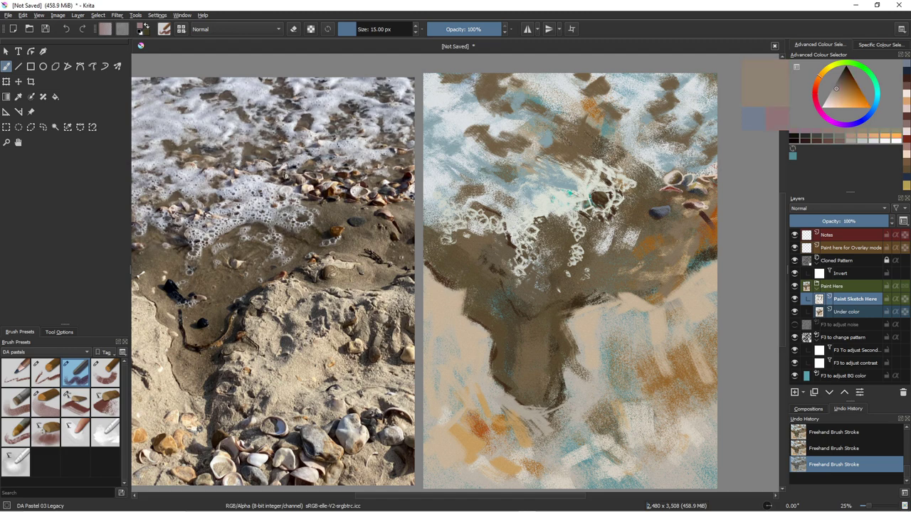
left_click(844, 83)
left_click(845, 76)
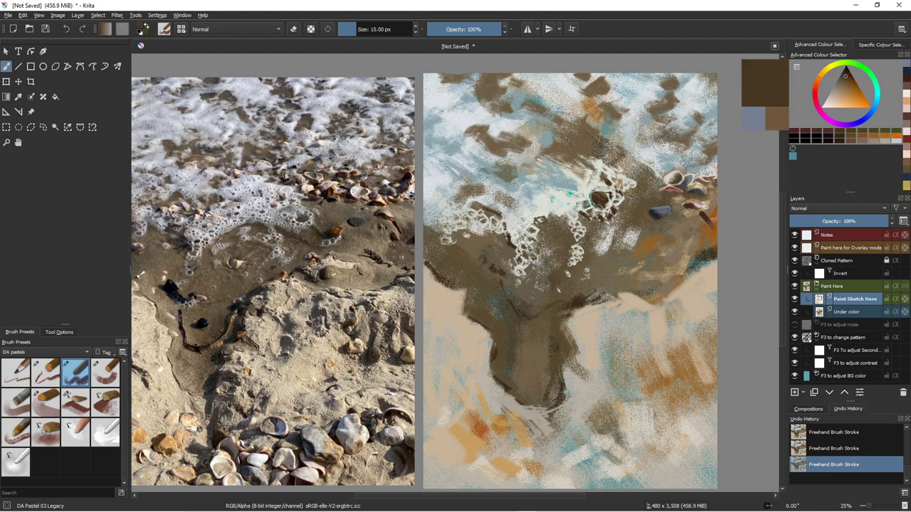
left_click(850, 79)
left_click(847, 75)
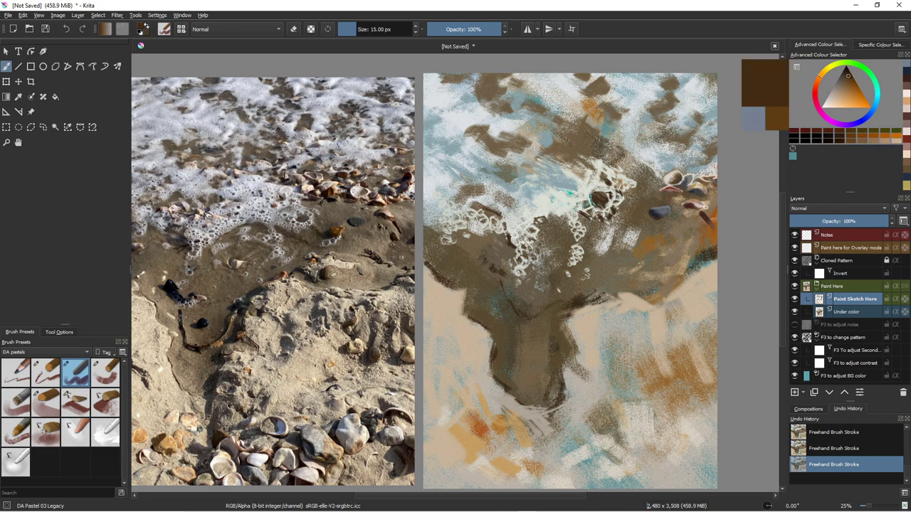
key("bracketright")
key("bracketright")
key("bracketright")
key("bracketright")
key("bracketright")
key("bracketright")
key("bracketright")
key("bracketright")
key("bracketright")
key("bracketright")
key("bracketright")
key("bracketright")
key("bracketright")
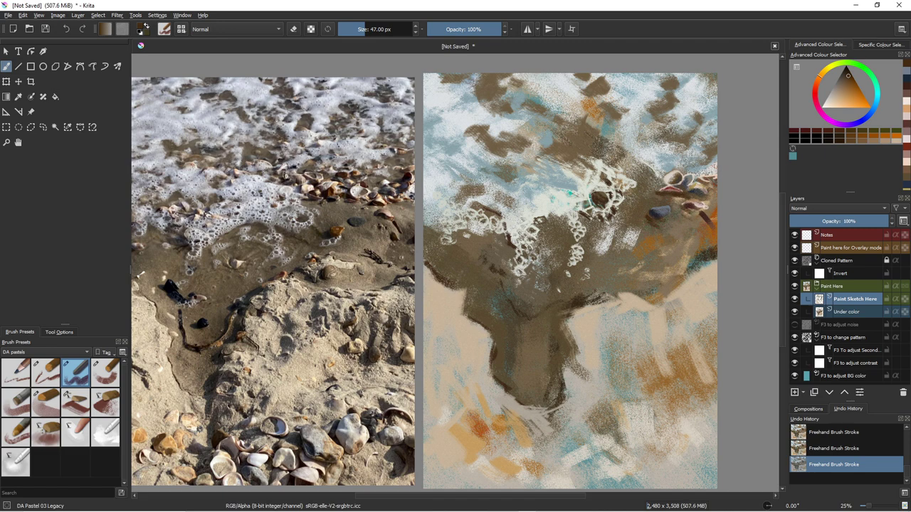
Sample browns from the canvas and extend the shell cluster toward the foam with dark reddish brown strokes.
left_click(592, 201, "ctrl")
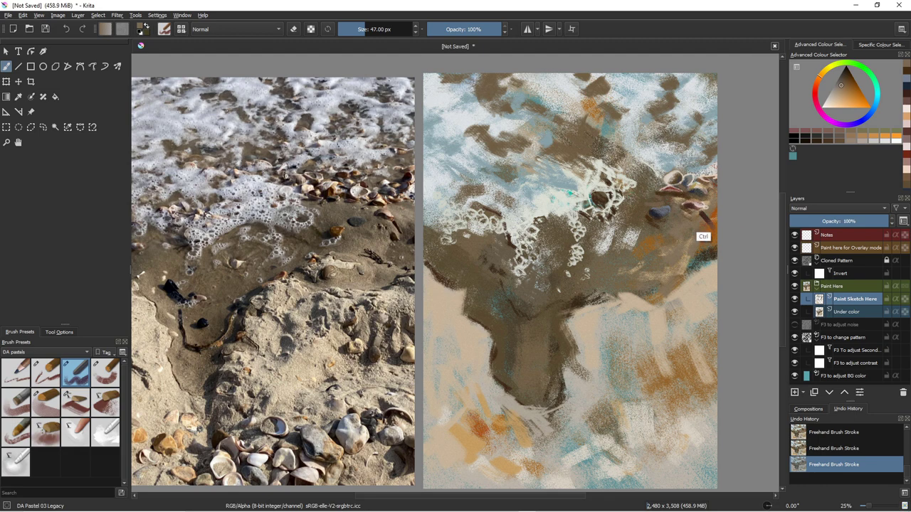
left_click(707, 238, "ctrl")
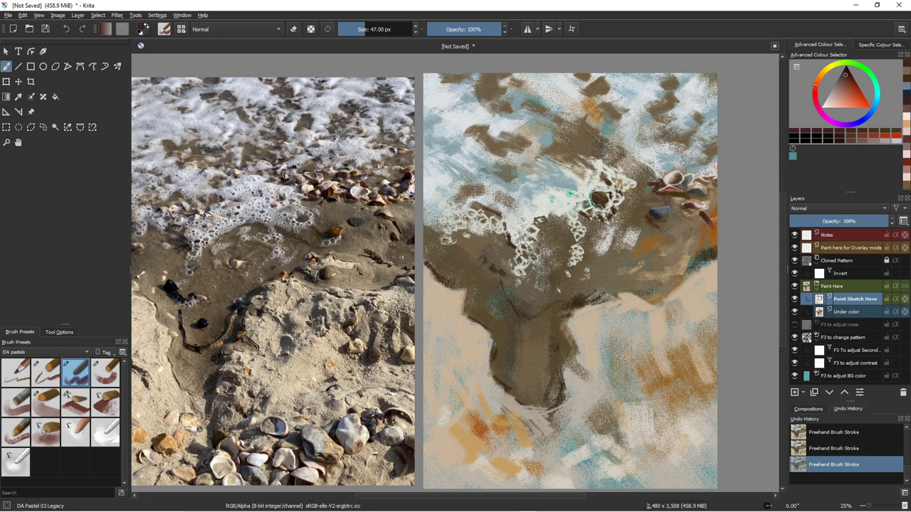
left_click_drag(651, 181, 638, 189)
left_click(818, 76)
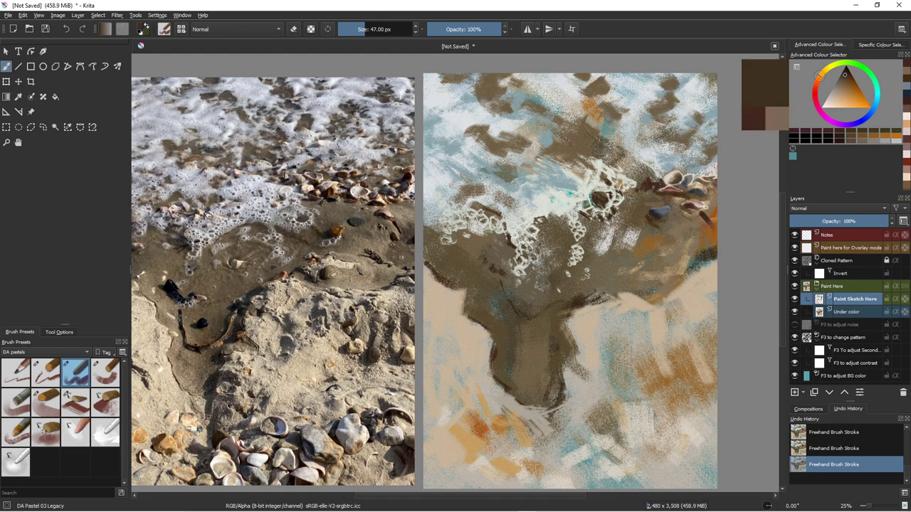
Block in a small shell below the foam's bubbles in brown and terracotta, adding ochre touches with a 28 px brush.
left_click(845, 90)
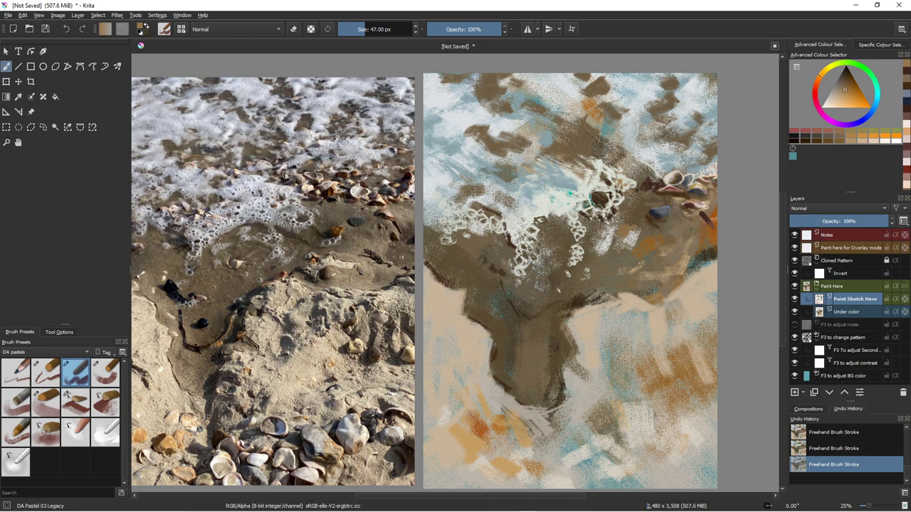
left_click(816, 81)
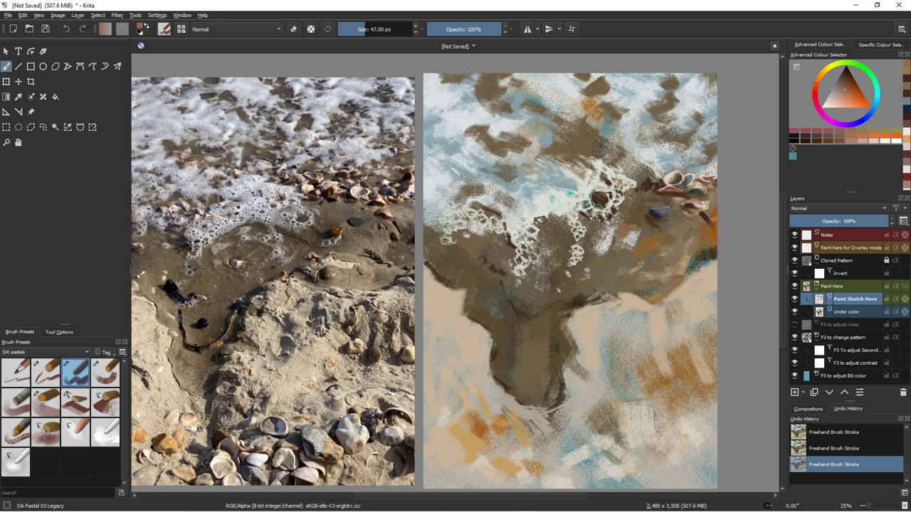
left_click_drag(621, 232, 626, 237)
left_click(820, 73)
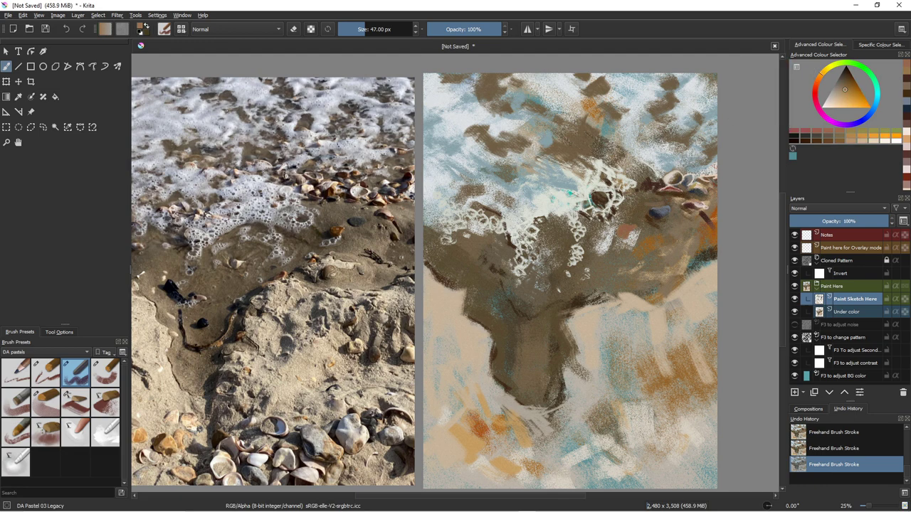
left_click(846, 97)
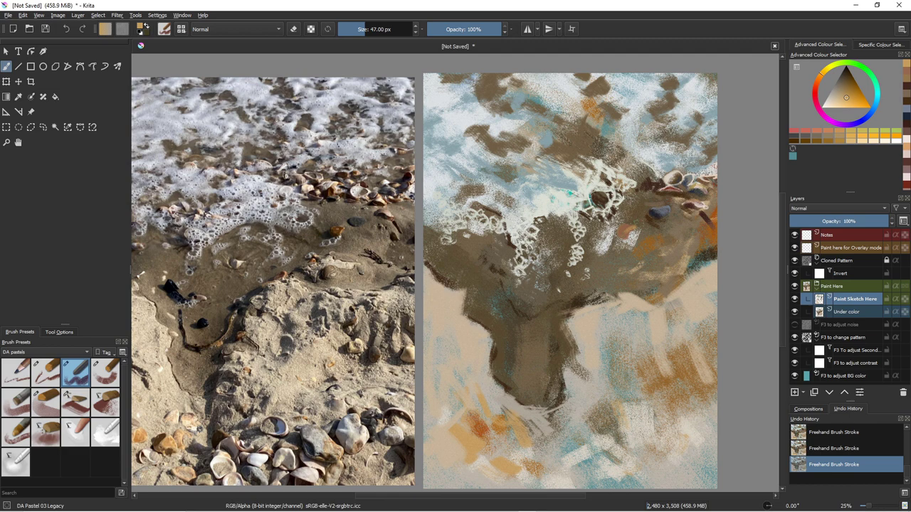
key("bracketleft")
key("bracketleft")
key("bracketleft")
Strengthen the new shell with orange-brown using a 51 px brush and shade it with dark brown.
left_click(819, 78)
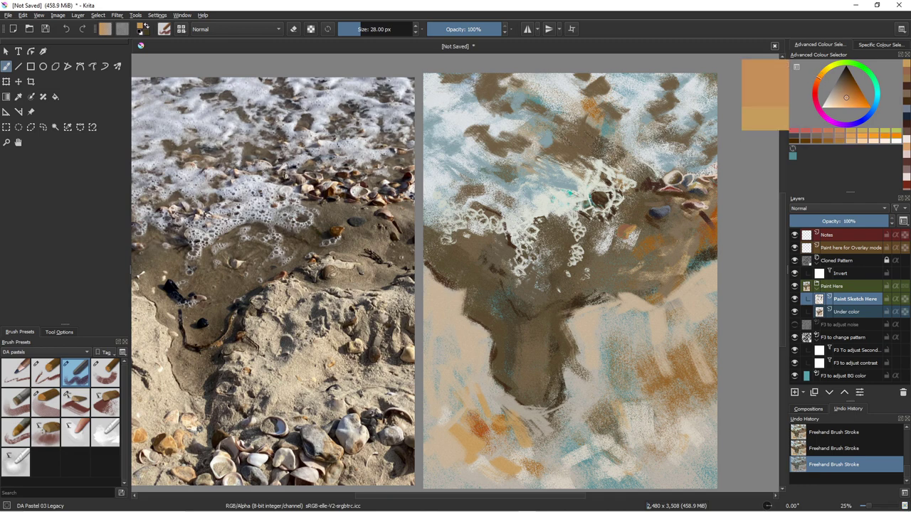
left_click(851, 90)
key("]")
key("]")
key("]")
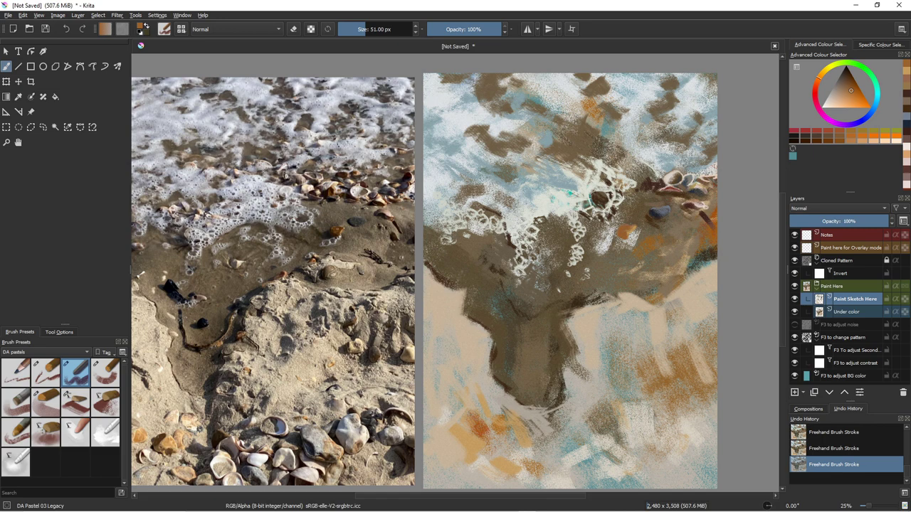
left_click(846, 76)
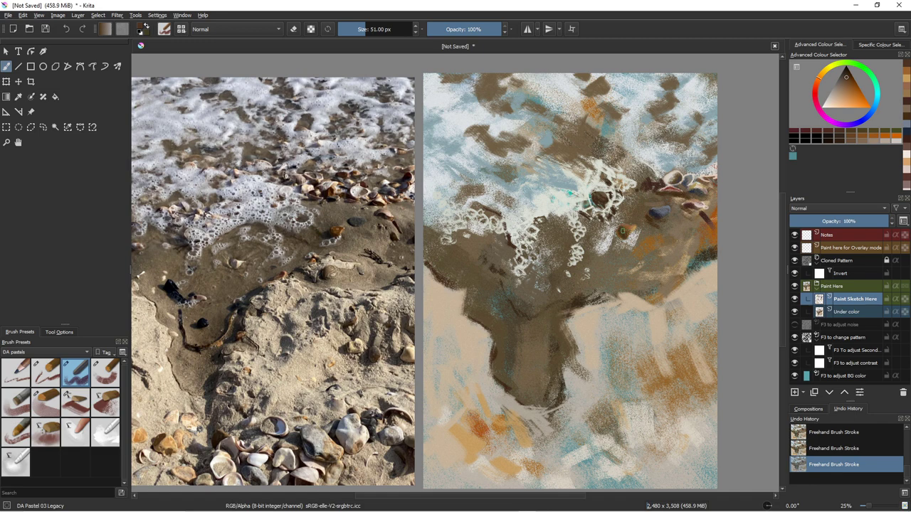
key("bracketright")
Paint a dark teal-blue pebble beside the orange shell, enlarging the brush up to 118 px.
left_click(872, 111)
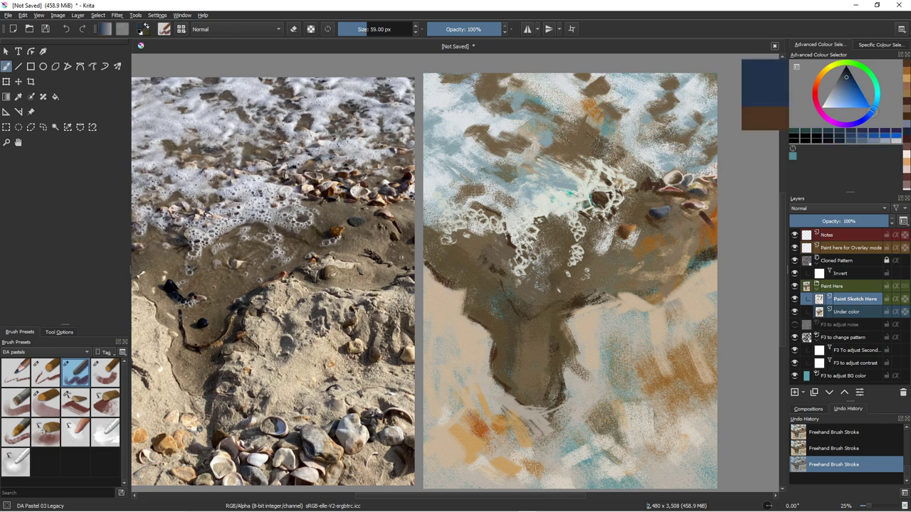
left_click(875, 101)
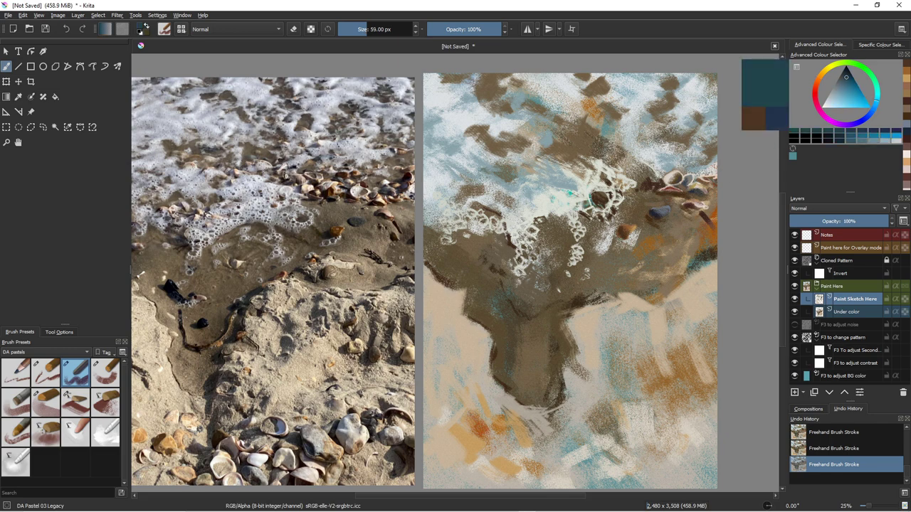
key("bracketright")
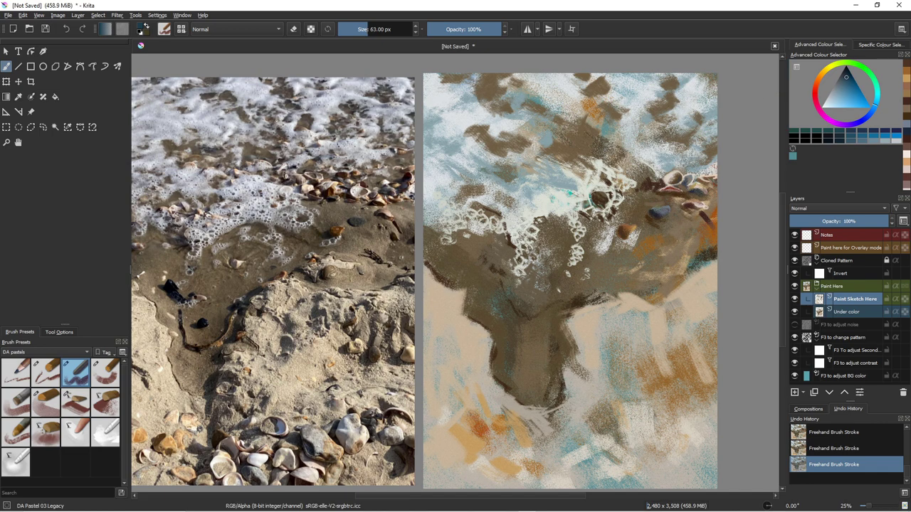
key("bracketright")
key("bracketright")
key("bracketright")
key("bracketright")
key("bracketright")
key("bracketright")
key("bracketright")
key("bracketright")
key("bracketright")
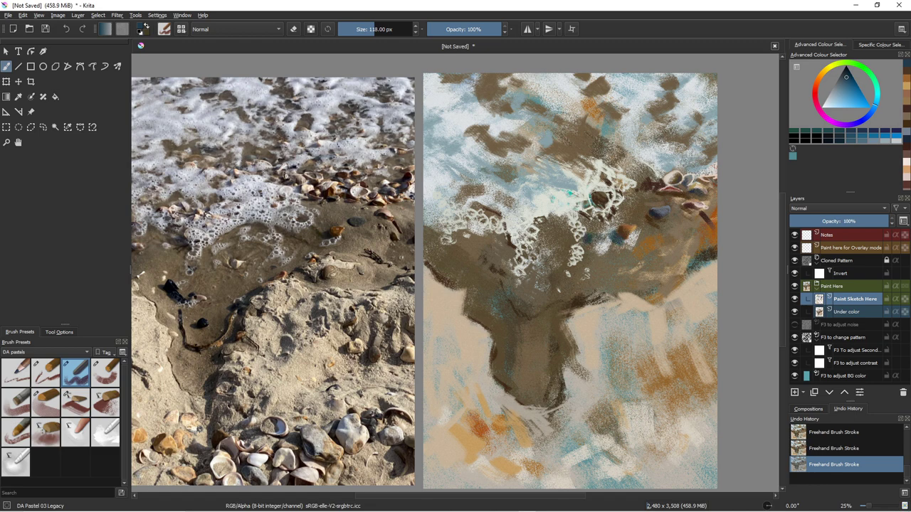
Choose a light beige and add highlights to the orange shell and blue pebble, reducing the brush to 26 px.
key("[")
key("[")
key("[")
key("[")
key("[")
key("[")
key("bracketleft")
key("bracketleft")
left_click(837, 96)
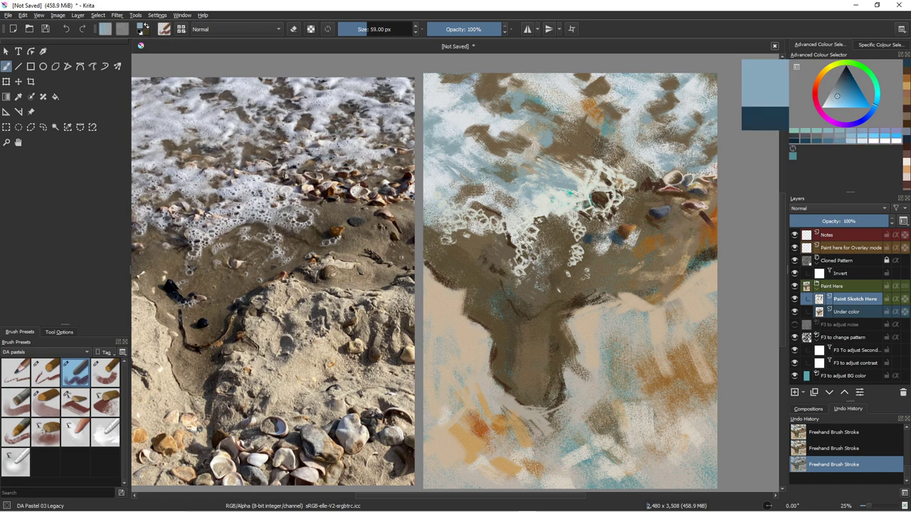
left_click(823, 72)
key("bracketleft")
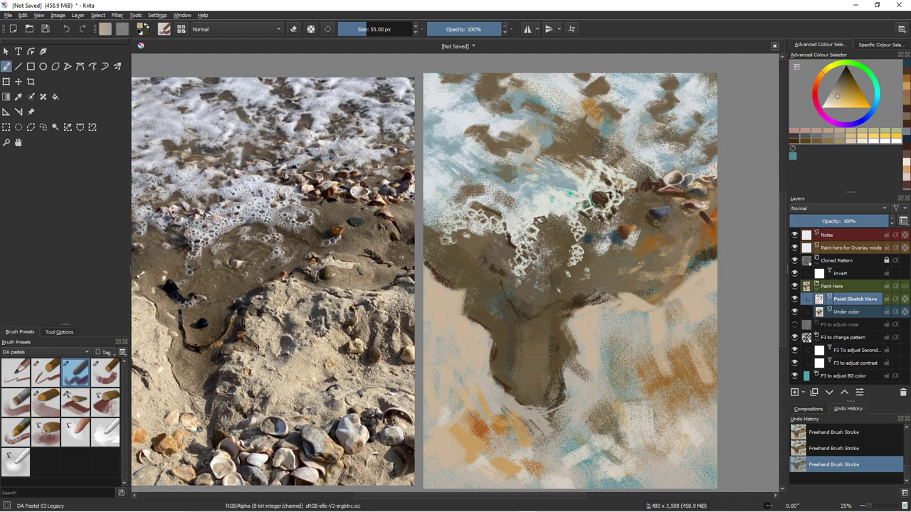
key("bracketleft")
key("bracketleft")
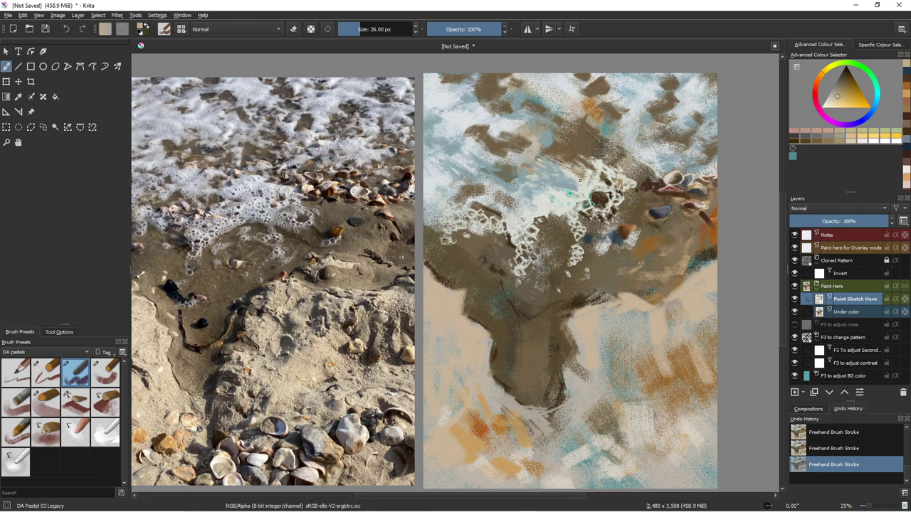
Add fine pale beige and off-white highlights around the orange shell and blue pebble with a 16 px brush.
key("bracketleft")
key("bracketleft")
left_click(832, 99)
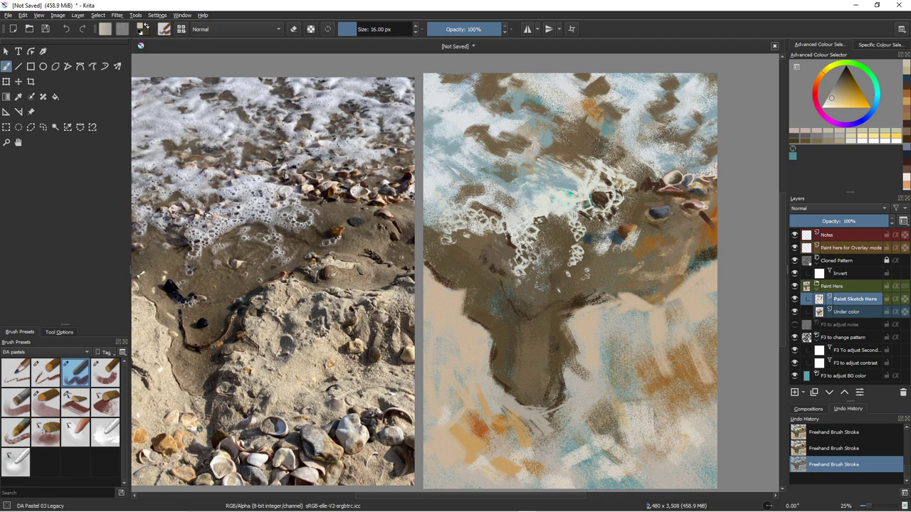
left_click(824, 103)
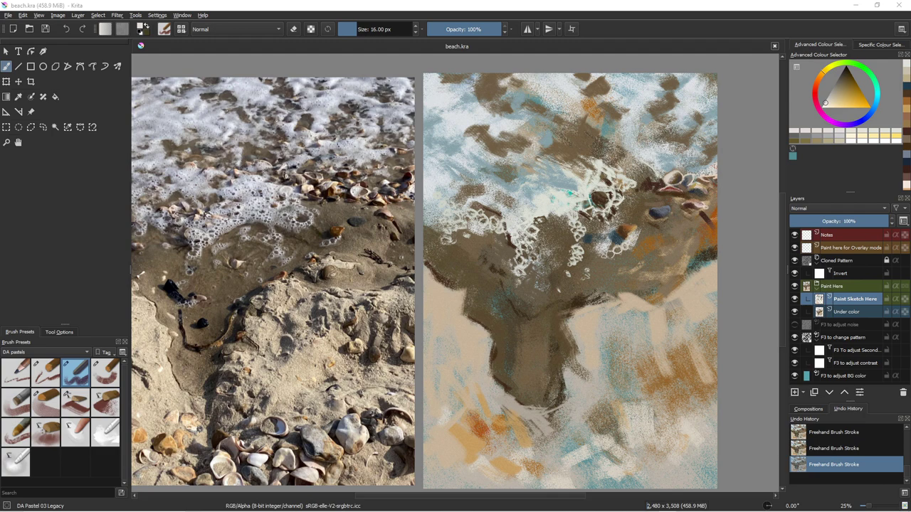
Rework the large dark bubble in the foam with an off-white stroke and sampled brown from a 28 px brush.
left_click_drag(587, 193, 594, 206)
left_click(536, 347, "ctrl")
left_click_drag(536, 347, 531, 348, "shift")
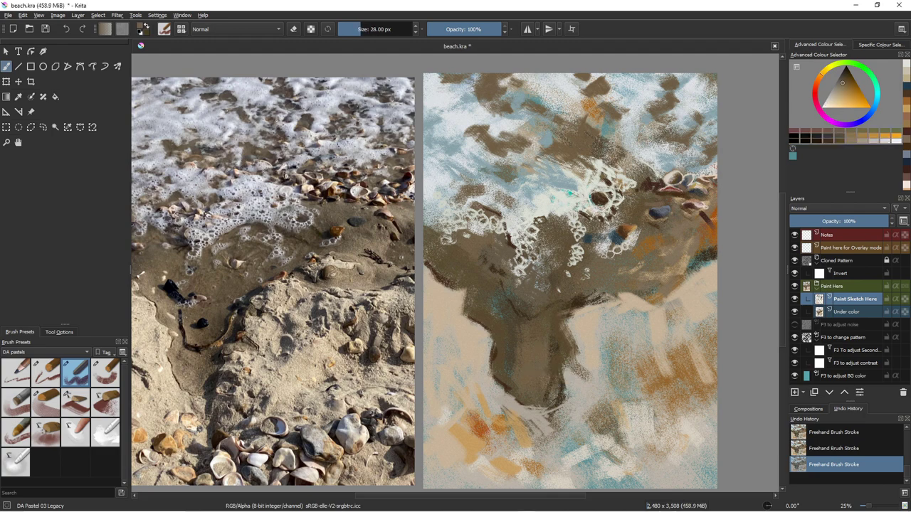
mouse_move(603, 188)
left_mouse_down()
mouse_move(585, 197)
mouse_move(597, 212)
mouse_move(606, 207)
left_mouse_up()
Sample the foam's off-white and the sand's brown and break the foam beside the large bubble into smaller bubbles, using up to 44 px.
left_click(552, 178, "ctrl")
left_click(580, 195, "ctrl")
right_click(580, 196)
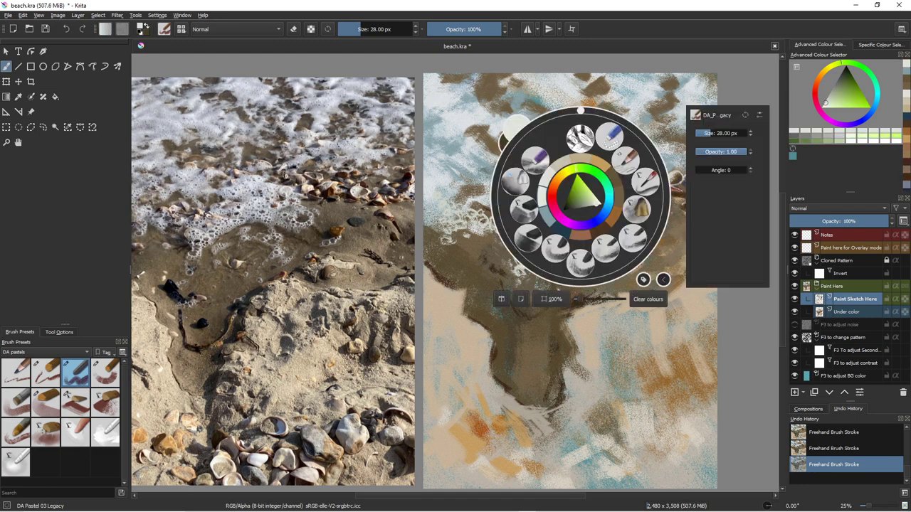
right_click(575, 189)
left_click(598, 199, "ctrl")
left_click(591, 188)
mouse_move(579, 188)
left_mouse_down("shift")
mouse_move(591, 187)
mouse_move(558, 189)
left_mouse_up("shift")
left_click_drag(570, 183, 589, 180)
left_click(584, 180, "ctrl")
left_click(584, 181)
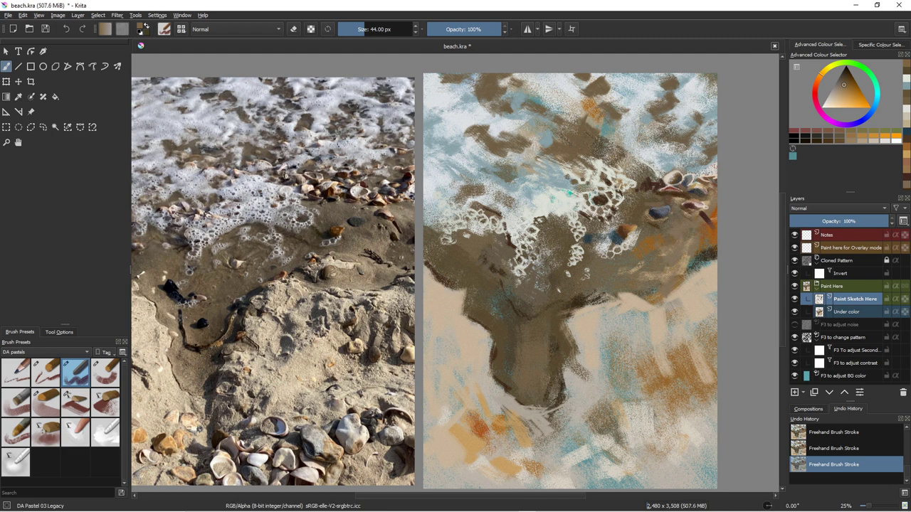
Dot brown gaps along the foam's lower edge and touch them up with off-white, varying the brush between 30 and 73 px.
mouse_move(562, 203)
left_mouse_down()
mouse_move(588, 210)
mouse_move(565, 211)
left_mouse_up()
left_click(556, 202)
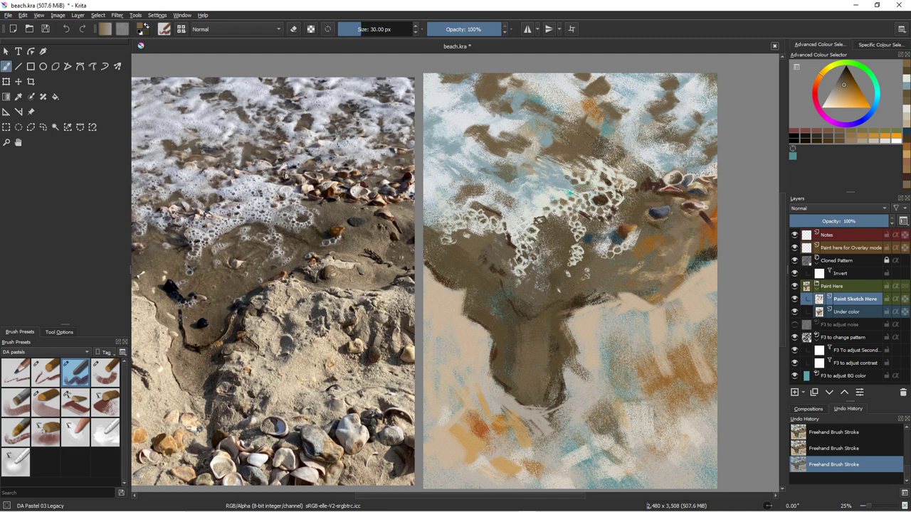
left_click(547, 211, "ctrl")
left_click(539, 217, "ctrl")
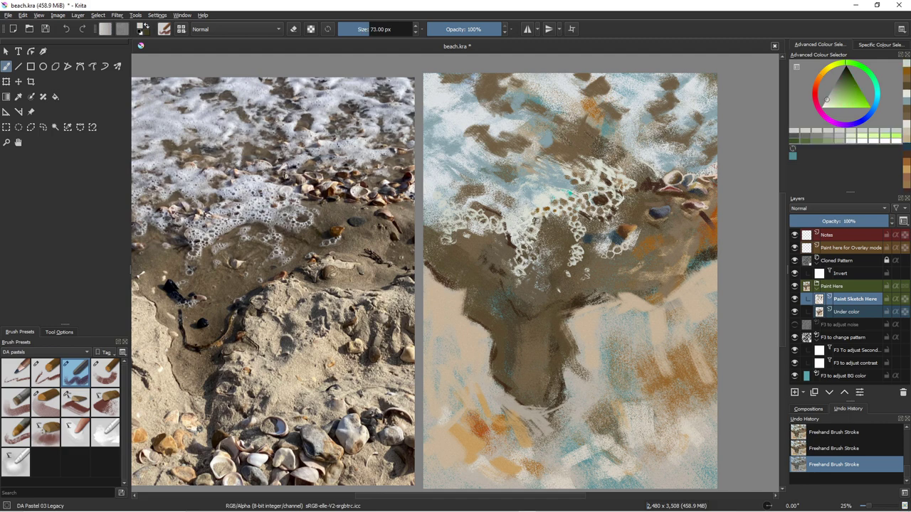
mouse_move(535, 228)
left_mouse_down()
mouse_move(527, 220)
mouse_move(539, 217)
mouse_move(536, 228)
left_mouse_up()
left_click(538, 229, "ctrl")
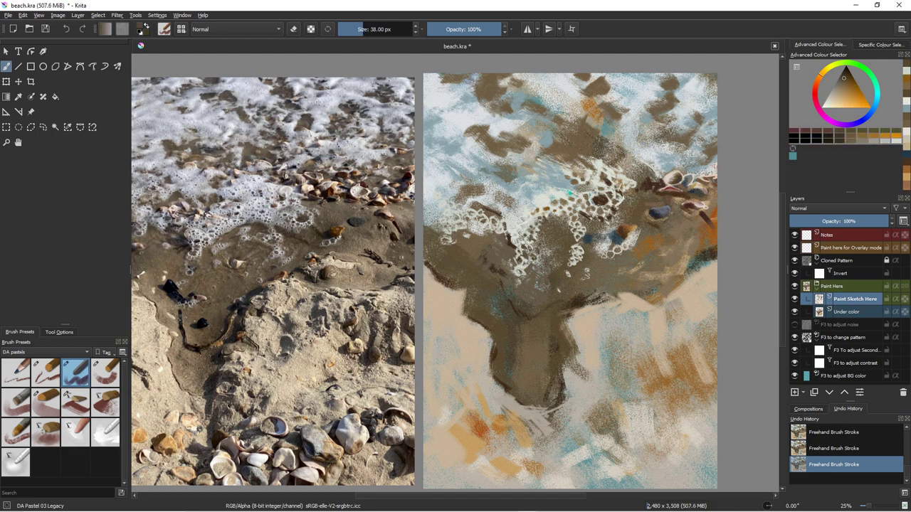
Sample brown from the upper water and paint small holes across the upper part of the foam, enlarging the brush to 59 px.
left_click(551, 167)
left_click(565, 151, "ctrl")
mouse_move(558, 178)
left_mouse_down("shift")
mouse_move(538, 170)
mouse_move(572, 200)
left_mouse_up("shift")
left_click(556, 179)
left_click(549, 222)
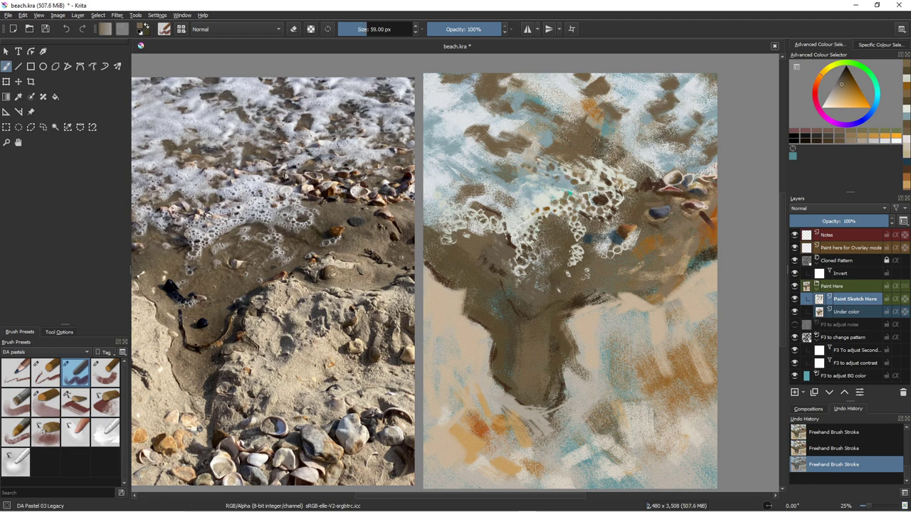
Sample a darker brown from the wet sand and deepen the gaps in the lower lacy foam with the 59 px brush.
left_click(538, 244)
left_click(561, 217)
left_click(497, 235, "ctrl")
left_click(556, 214)
left_click(546, 220)
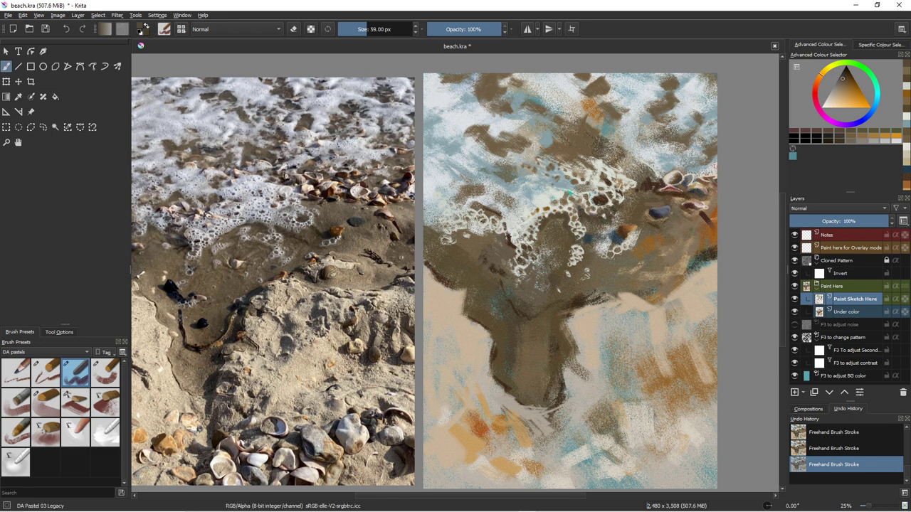
Sample the foam's off-white and dab stray bubbles over the wet sand below and beside the lacy foam with the 59 px brush.
left_click(558, 250, "ctrl")
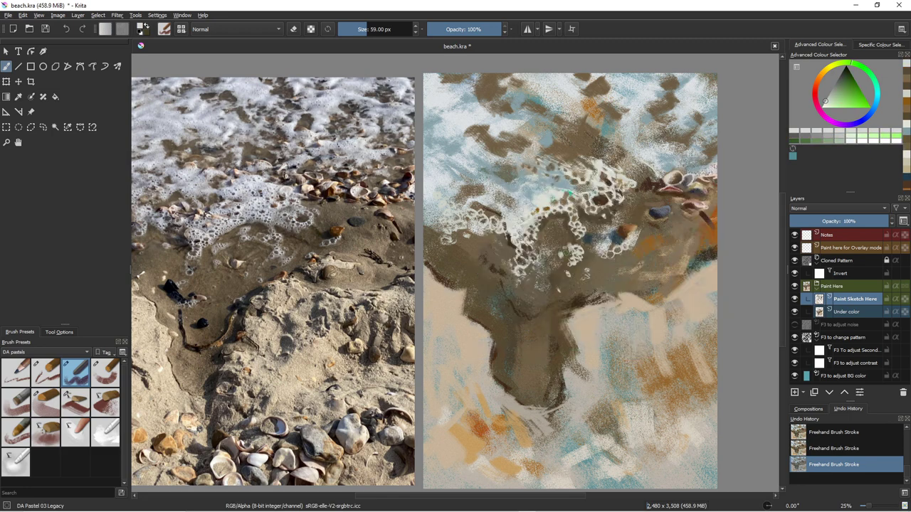
left_click(566, 253)
left_click(563, 265)
left_click(563, 286)
left_click(561, 296)
left_click(559, 303)
left_click(594, 268)
left_click(517, 292)
Reduce the brush to 41 px, sample brown and grey-blue tones, and dot small gaps through the middle of the foam.
left_click(525, 283, "ctrl")
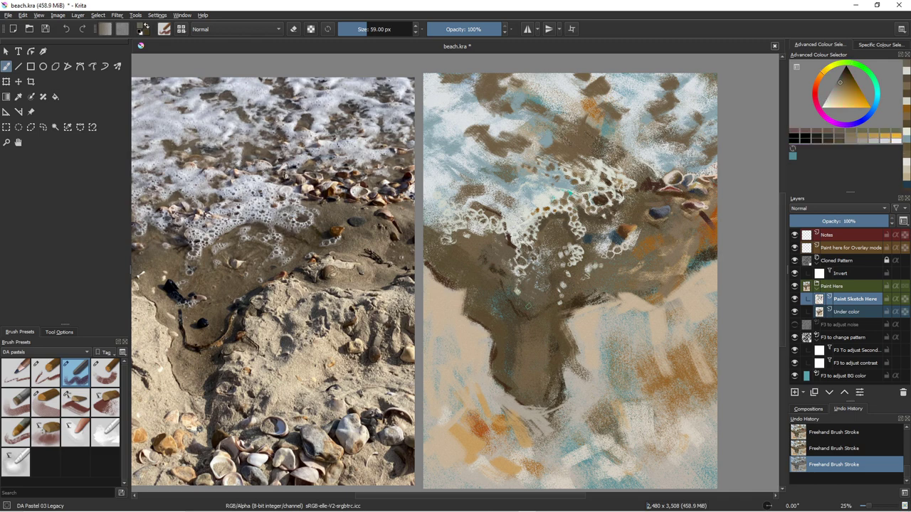
key("bracketleft")
key("bracketleft")
key("bracketleft")
key("bracketleft")
key("bracketleft")
left_click(547, 216, "ctrl")
left_click(494, 273, "ctrl")
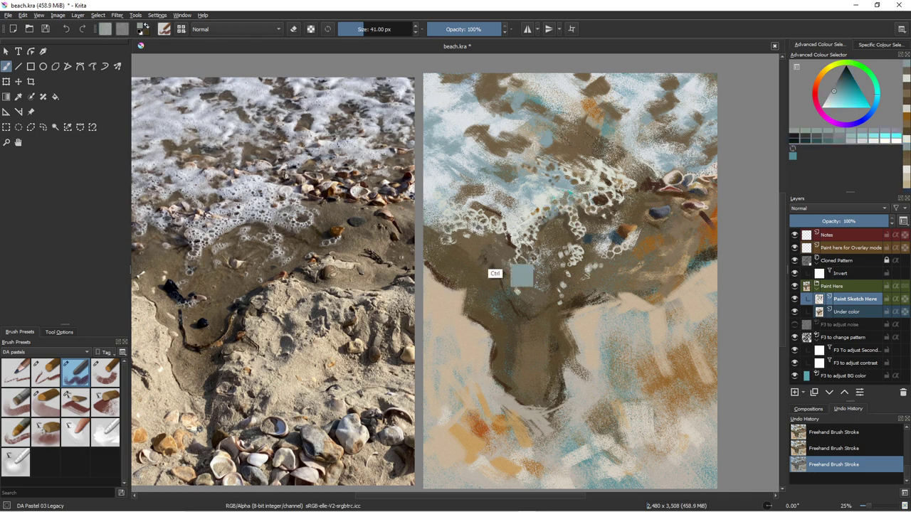
left_click(508, 234)
left_click(494, 225)
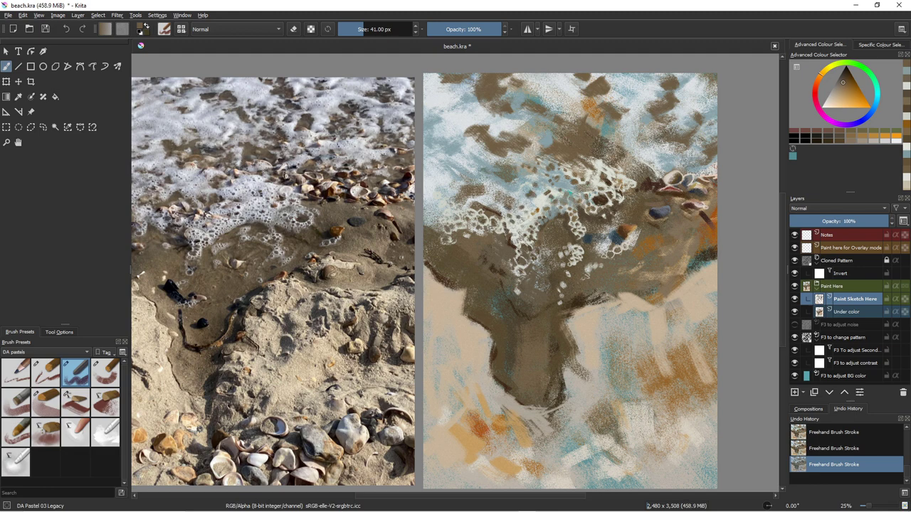
Dot brown gaps along the foam's lower-left edge with the 41 px brush.
left_click(473, 219)
left_click(457, 222)
left_click(465, 233)
left_click(448, 235)
Sample orange from the sand, mix a muted red, and block in new shells between the foam and the existing shell cluster.
left_click(644, 259, "ctrl")
left_click(646, 175)
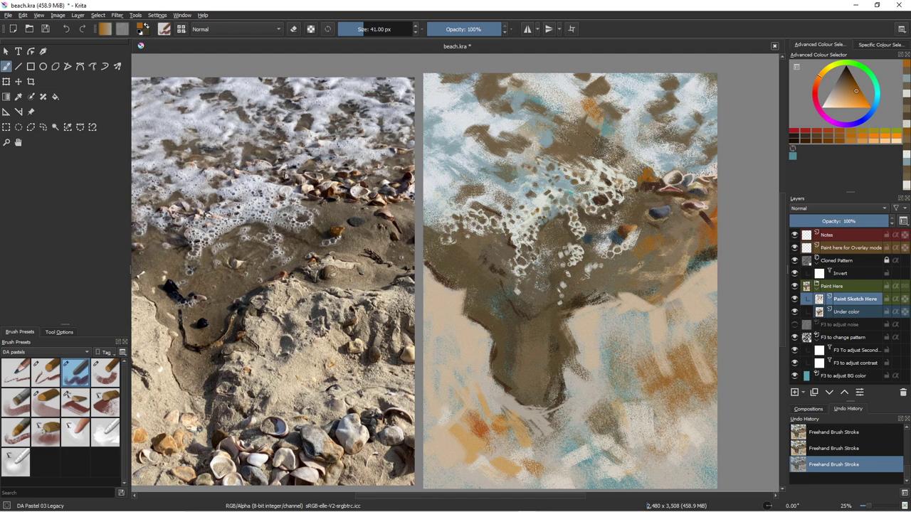
left_click(815, 89)
left_click(842, 92)
left_click(617, 165)
left_click(613, 165)
mouse_move(626, 162)
left_mouse_down()
mouse_move(639, 164)
mouse_move(633, 179)
mouse_move(622, 172)
mouse_move(630, 166)
mouse_move(634, 178)
left_mouse_up()
left_click(630, 160)
Shade the new reddish shells with sampled tones and pick up the foam's off-white for their rims, using an 18 px brush.
left_click(692, 206, "ctrl")
left_click(644, 186, "ctrl")
left_click(628, 165)
left_click(633, 184, "ctrl")
left_click(634, 170)
left_click(621, 178, "ctrl")
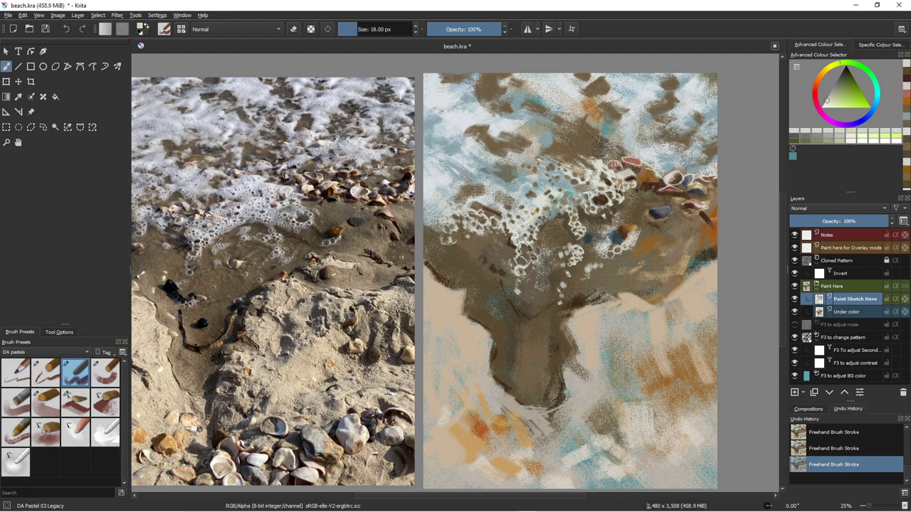
Enlarge the brush in stages to 44 px and sample orange, dark brown and dark blue to build up colour around the shells.
key("]")
key("]")
left_click(651, 180, "ctrl")
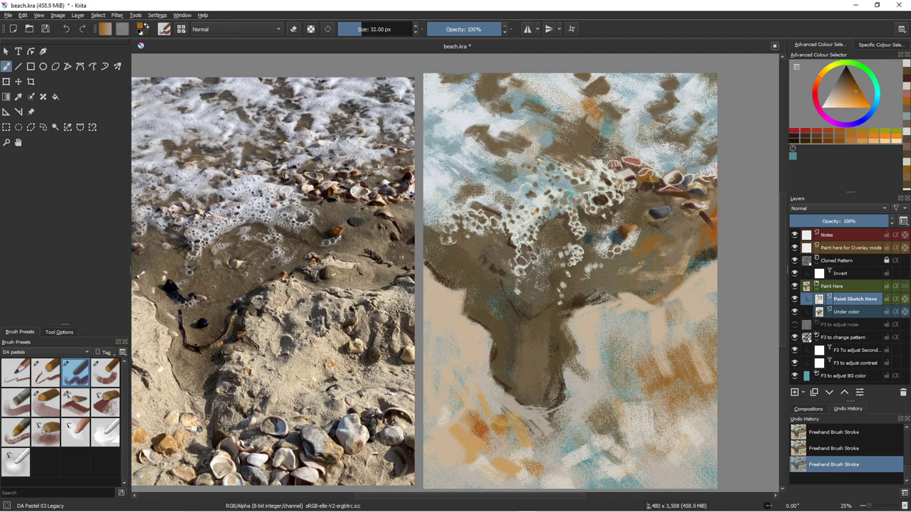
left_click(651, 178, "ctrl")
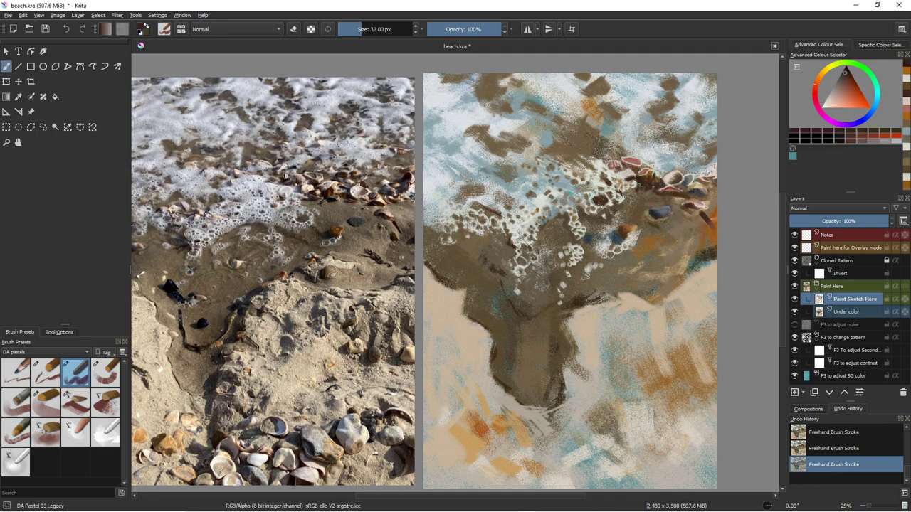
left_click(658, 212, "ctrl")
key("]")
key("]")
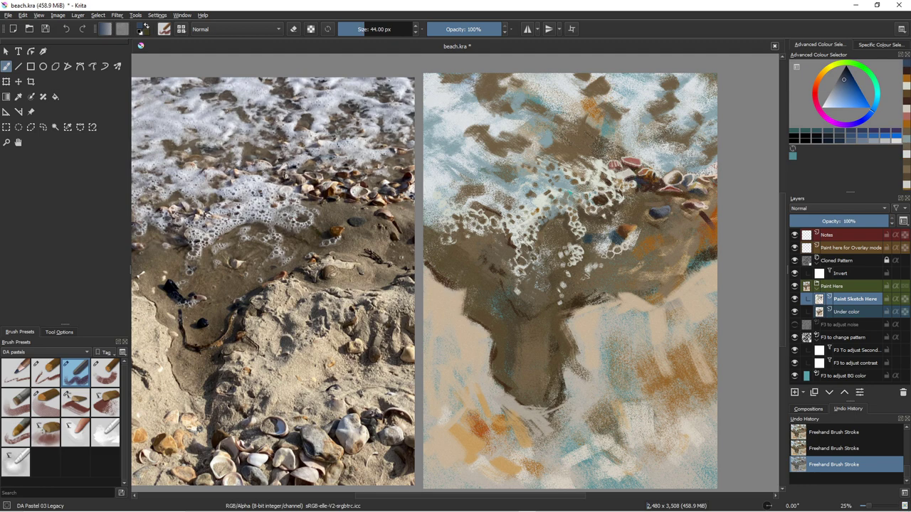
Sample a pale beige from the shell row and touch up the shell edges with an 18 px pastel brush.
key("bracketleft")
left_click(625, 199, "ctrl")
key("bracketleft")
key("bracketleft")
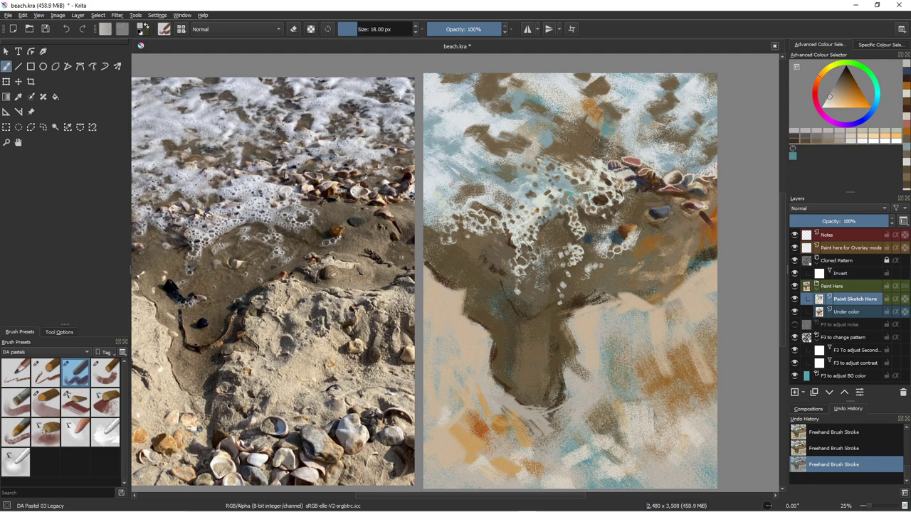
Shade the insides of the pink shells with dark blue sampled from the blue shell, using a 32 px brush.
left_click(658, 212, "ctrl")
key("bracketright")
key("bracketright")
key("bracketright")
key("bracketright")
key("bracketright")
key("bracketright")
key("bracketright")
left_click_drag(622, 163, 638, 163)
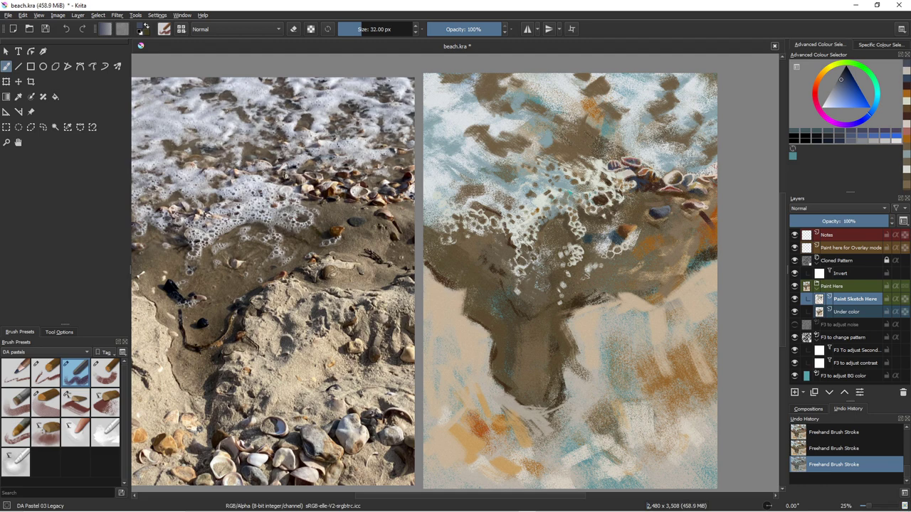
Sample blue-greys from the shells and water and enlarge the pastel brush to 78 px for the foam around the shells.
left_click(634, 152, "ctrl")
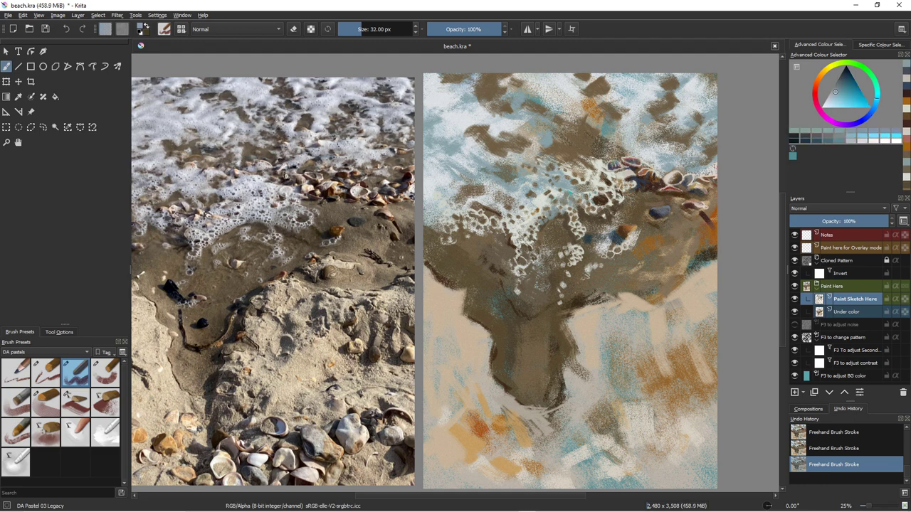
key("bracketright")
key("bracketright")
key("bracketright")
key("bracketright")
key("bracketright")
key("bracketright")
key("bracketright")
key("bracketright")
key("bracketright")
key("bracketright")
key("bracketright")
key("bracketright")
left_click(455, 141, "ctrl")
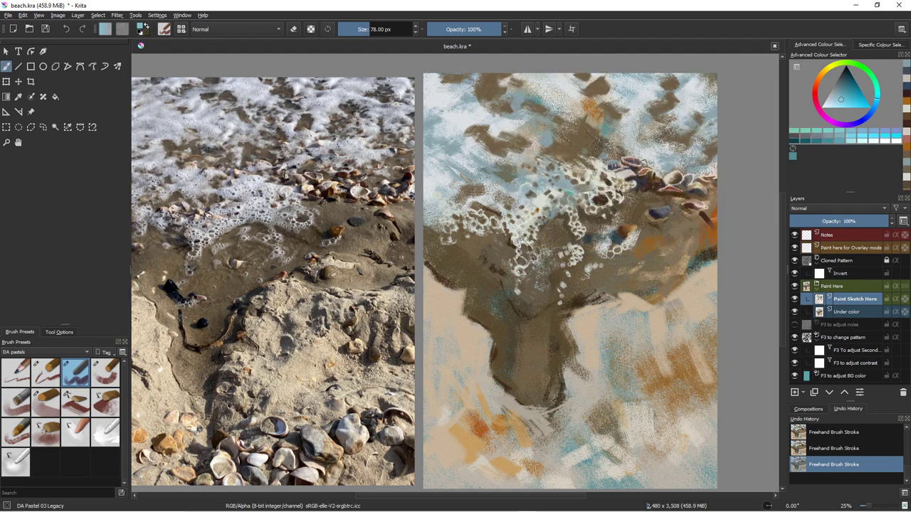
Sample a pale grey-white from the upper foam and reduce the brush to 51 px for touches near the shells.
left_click(700, 91, "ctrl")
key("bracketleft")
key("bracketleft")
key("bracketleft")
key("bracketleft")
key("bracketleft")
key("bracketleft")
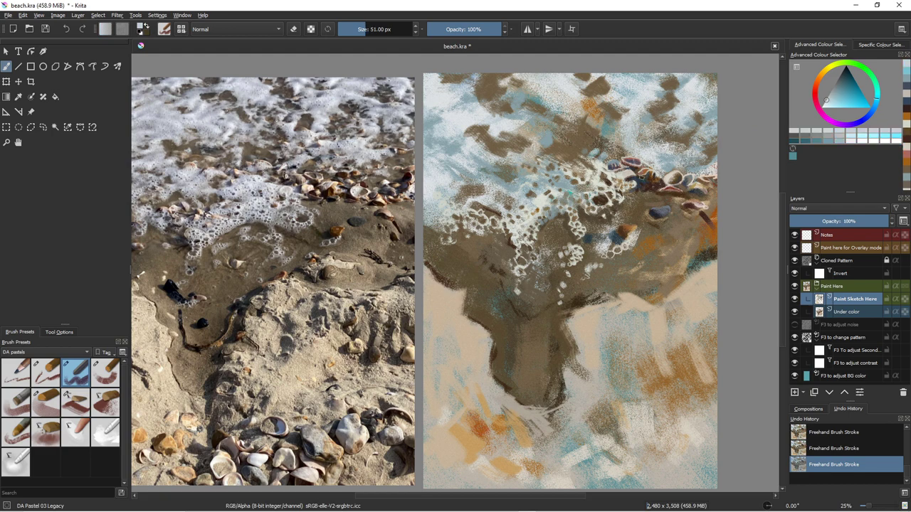
Paint a muted red shell at the near end of the shell row, beside the bubbles, with the 51 px brush.
left_click(637, 157, "ctrl")
left_click_drag(623, 188, 631, 188)
left_click(650, 191, "ctrl")
left_click(637, 191)
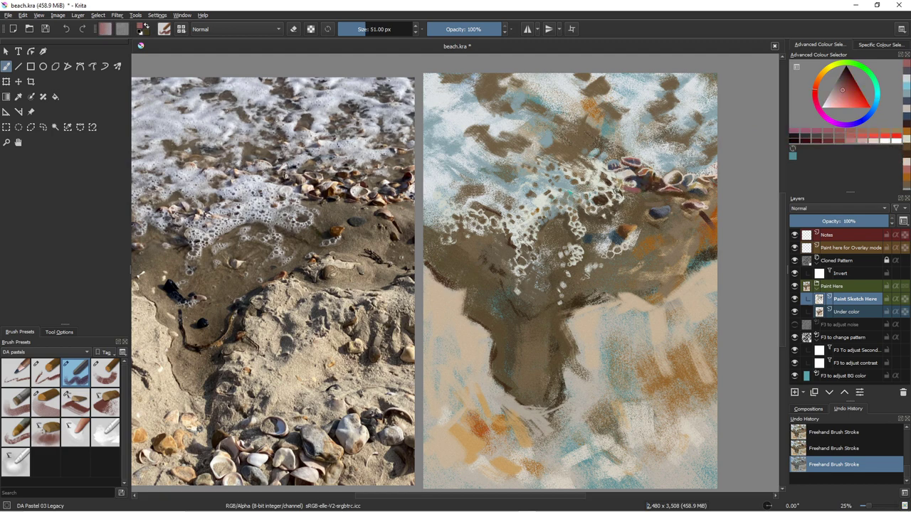
Outline the new red shell with a pale pinkish highlight using a 15 px brush.
left_click(615, 191, "ctrl")
left_click(826, 103)
key("bracketleft")
key("bracketleft")
key("bracketleft")
key("bracketleft")
key("bracketleft")
key("bracketleft")
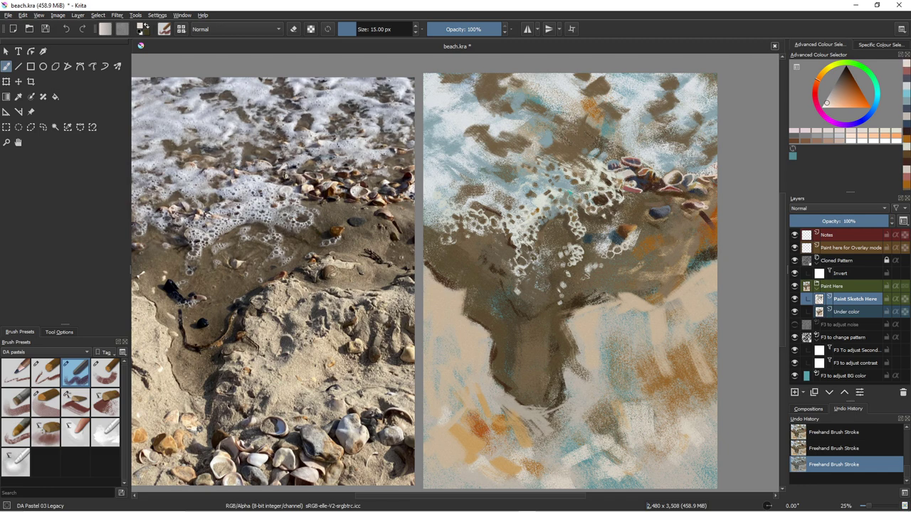
Deepen the colours and shadows in and beneath the red shell with sampled tones, using a brush of about 47 px.
left_click(626, 189, "ctrl")
key("bracketright")
key("bracketright")
key("bracketright")
key("bracketright")
key("bracketright")
key("bracketright")
key("bracketright")
key("bracketright")
key("bracketright")
key("bracketright")
key("bracketright")
key("bracketright")
key("bracketright")
key("bracketright")
left_click(625, 189)
left_click(622, 184, "ctrl")
left_click_drag(622, 189, 633, 193)
left_click(630, 188, "ctrl")
left_click(639, 192, "ctrl")
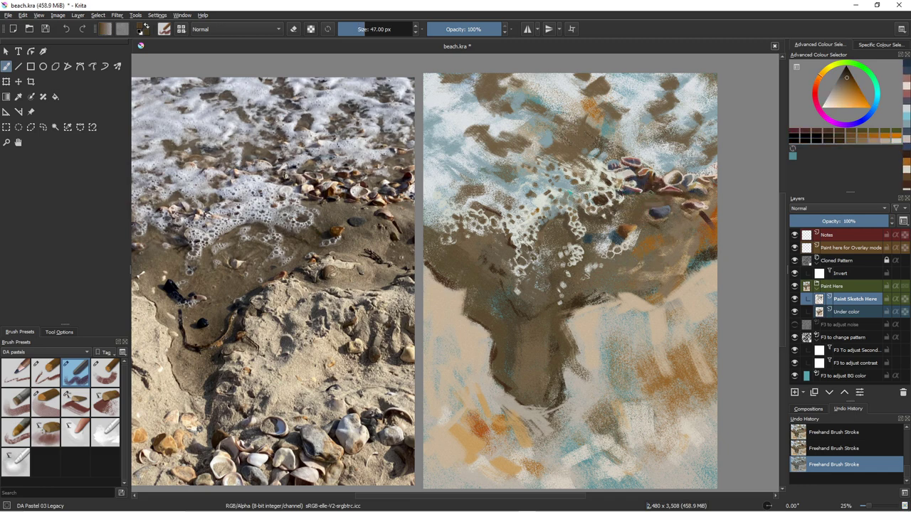
Refine the shell row with tan and dark blue sampled around it, using a 28 px brush.
left_click(652, 190, "ctrl")
left_click(651, 190, "ctrl")
key("bracketleft")
key("bracketleft")
key("bracketleft")
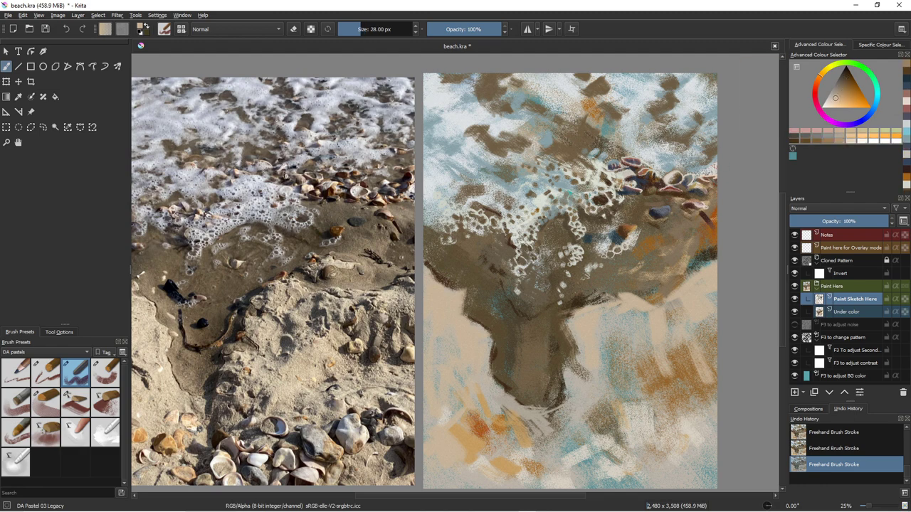
left_click(636, 204, "ctrl")
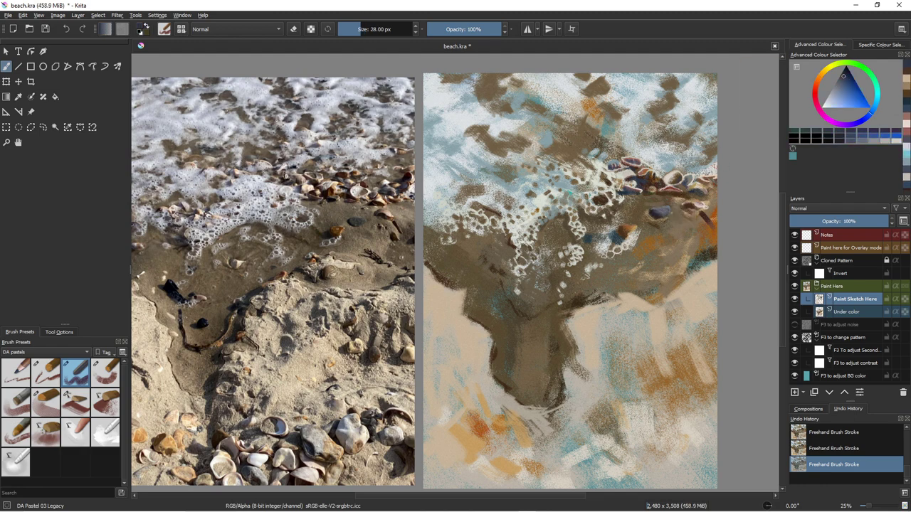
left_click(644, 156, "ctrl")
key("slash")
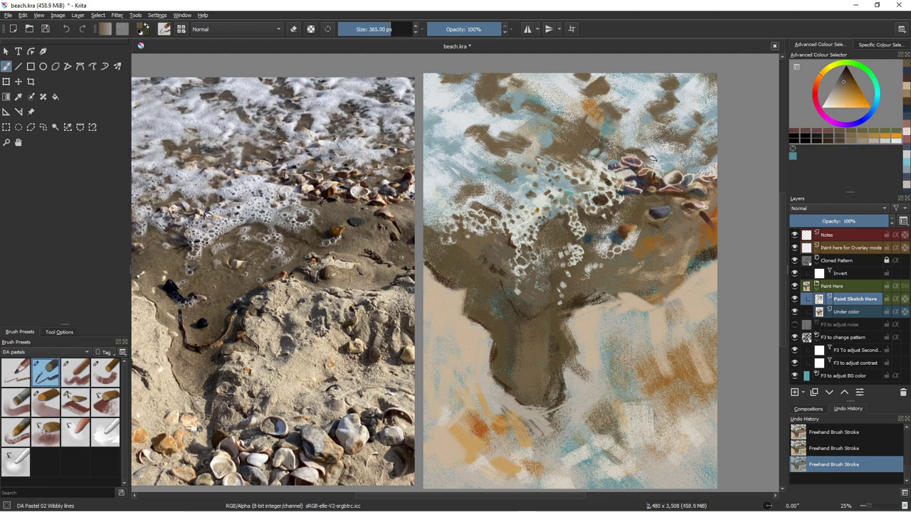
key("slash")
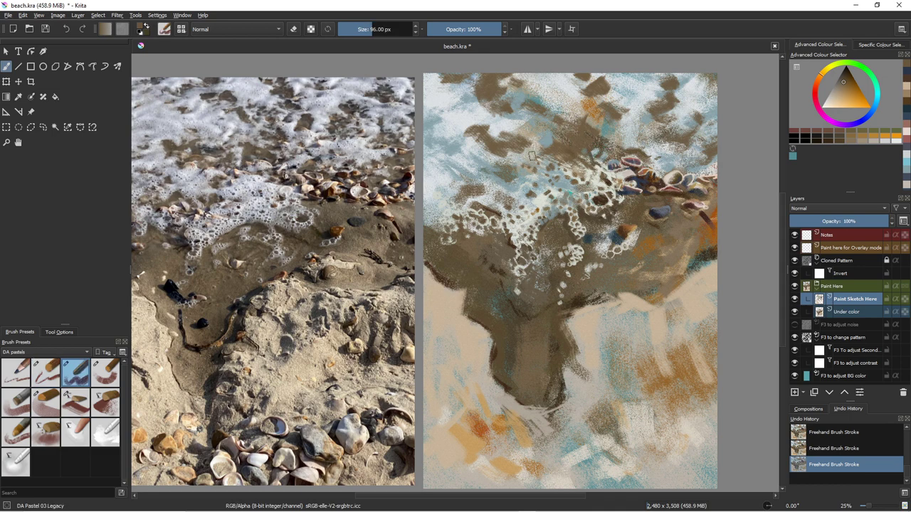
Paint a salmon-pink shell at the upper edge of the foam bubbles with a 32 px DA Pastel 03 Legacy brush.
left_click(566, 151, "ctrl")
key("bracketleft")
key("bracketleft")
key("bracketleft")
key("bracketleft")
key("bracketleft")
key("bracketleft")
key("bracketleft")
key("bracketleft")
key("bracketleft")
key("bracketleft")
key("bracketleft")
key("bracketleft")
key("bracketleft")
key("bracketleft")
key("bracketleft")
mouse_move(567, 148)
left_mouse_down()
mouse_move(575, 157)
mouse_move(559, 147)
mouse_move(544, 155)
left_mouse_up()
left_click(815, 84)
left_click(840, 97)
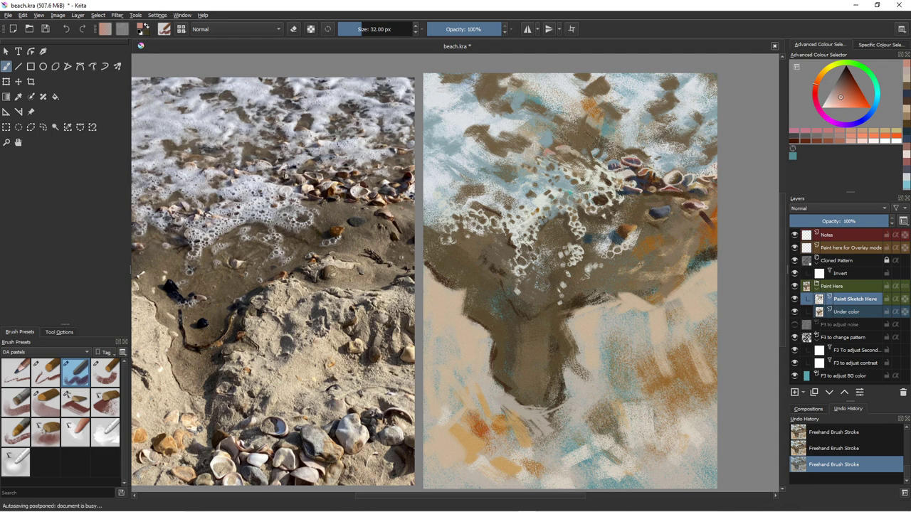
Highlight the rim of the salmon shell above the bubbles in pale pink with a 16 px brush.
key("[")
key("[")
key("[")
key("[")
key("bracketleft")
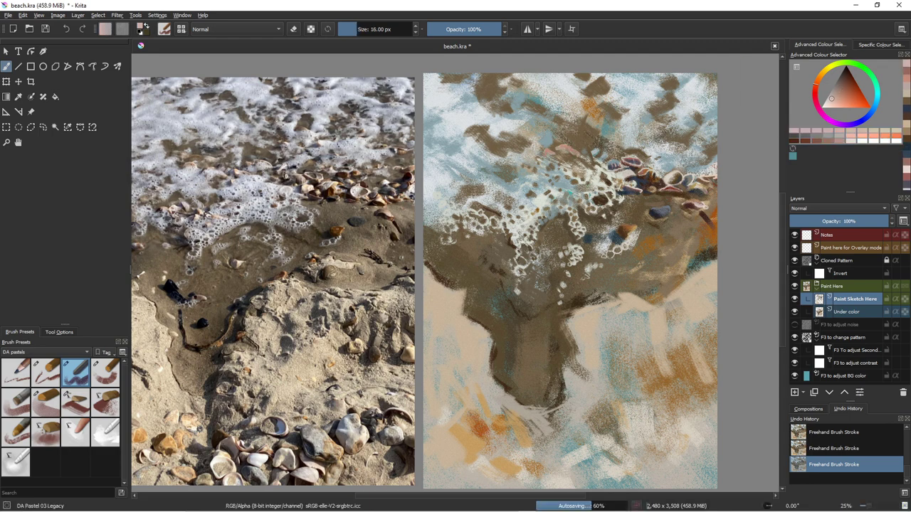
key("l")
mouse_move(566, 146)
left_mouse_down()
mouse_move(577, 148)
mouse_move(555, 148)
left_mouse_up()
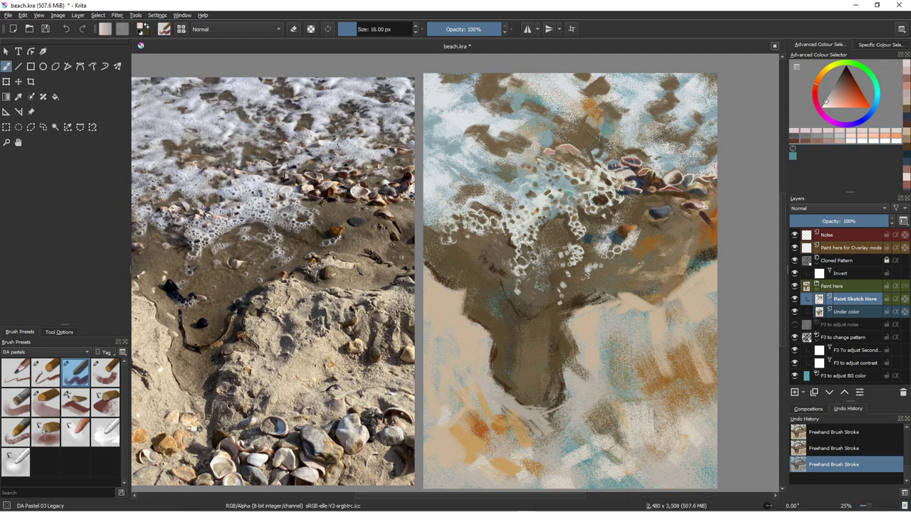
Add pale blue-white foam texture over the waves and bubbles with the DA Pastel 08 Impact brush at 201 px.
left_click_drag(455, 124, 463, 124, "shift")
left_click(455, 125, "ctrl")
key("slash")
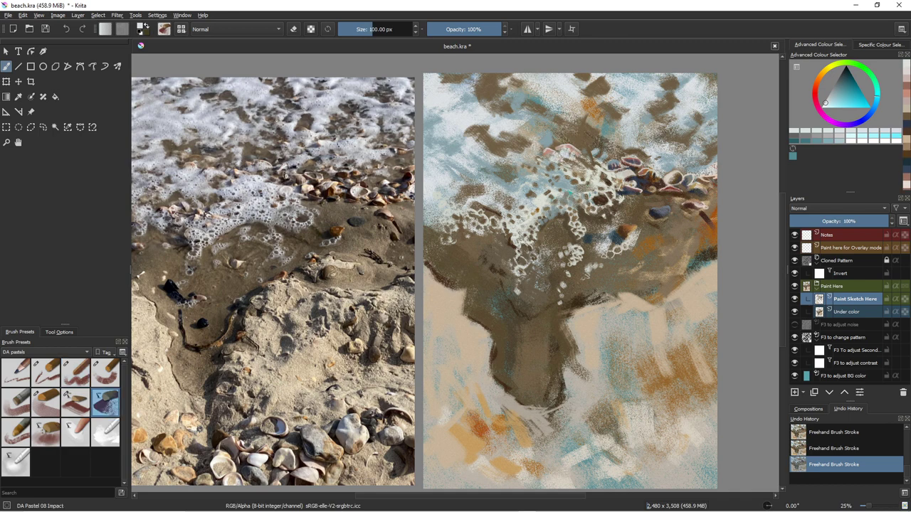
left_click_drag(539, 179, 557, 178, "shift")
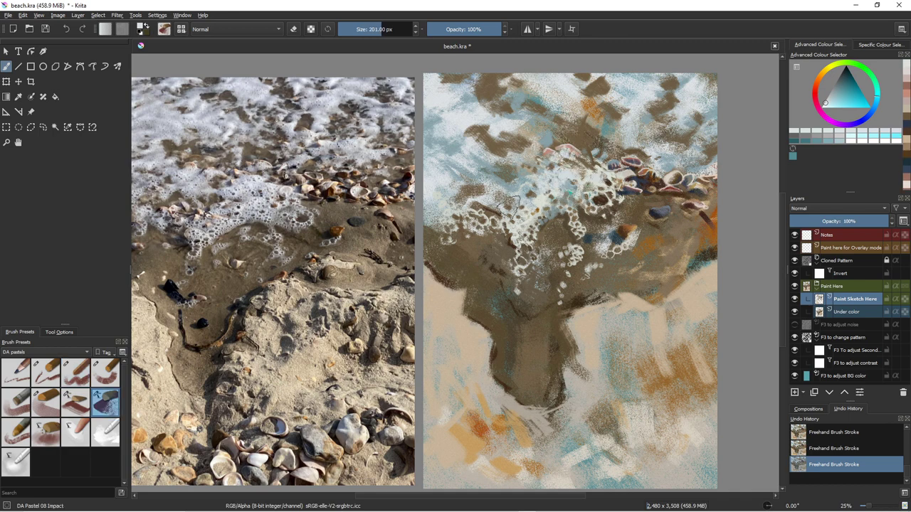
left_click(505, 169)
left_click_drag(656, 137, 626, 137)
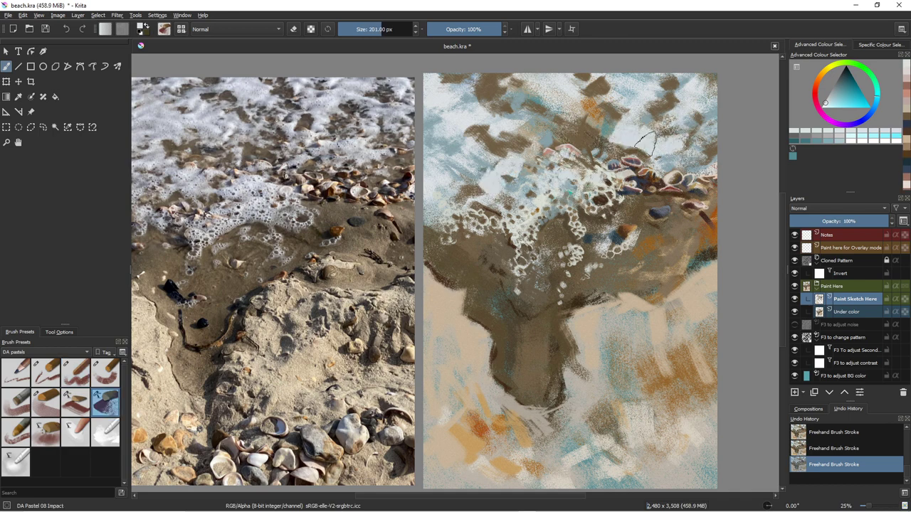
left_click_drag(459, 144, 435, 153)
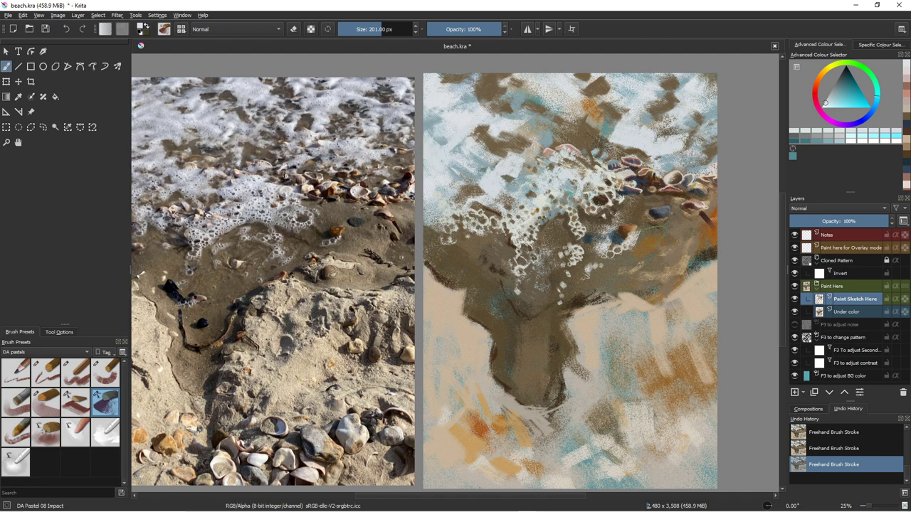
Dab sampled dark and mid browns over the wet sand and its orange patches at the canvas's right edge with the Impact brush.
left_click(701, 242, "ctrl")
left_click(707, 255)
left_click(708, 225)
left_click(605, 228)
left_click(578, 300)
left_click(579, 302, "ctrl")
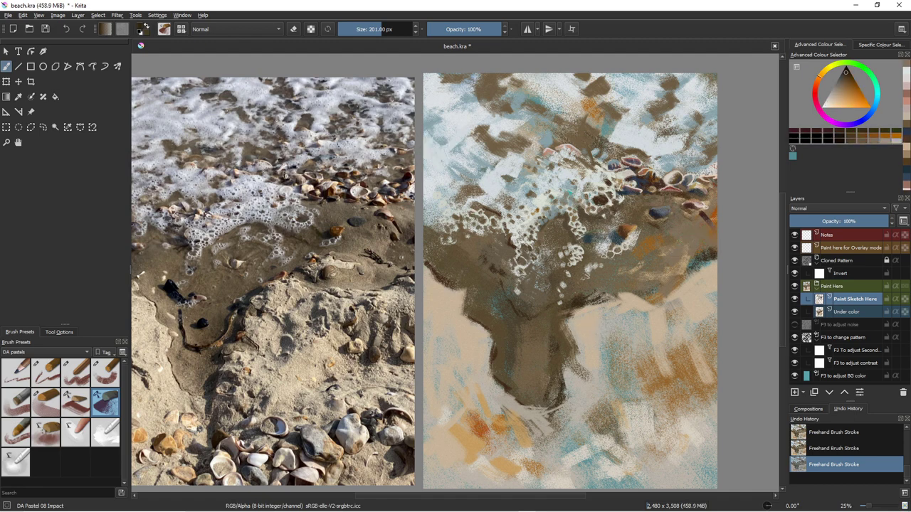
left_click(607, 219)
left_click_drag(709, 238, 692, 262)
left_click(642, 336, "ctrl")
left_click(697, 256)
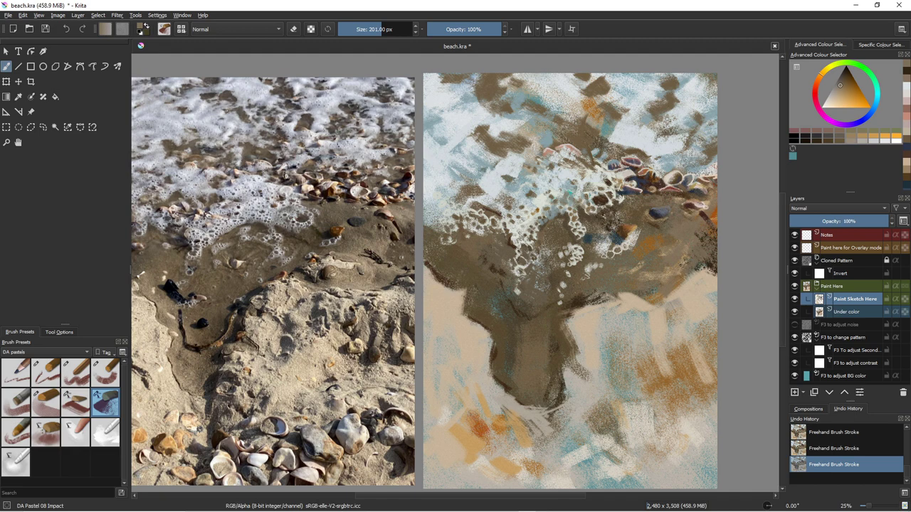
Switch back to DA Pastel 03 Legacy at 59 px and block in a small pink shell left of the salmon one.
key("slash")
left_click(545, 153, "ctrl")
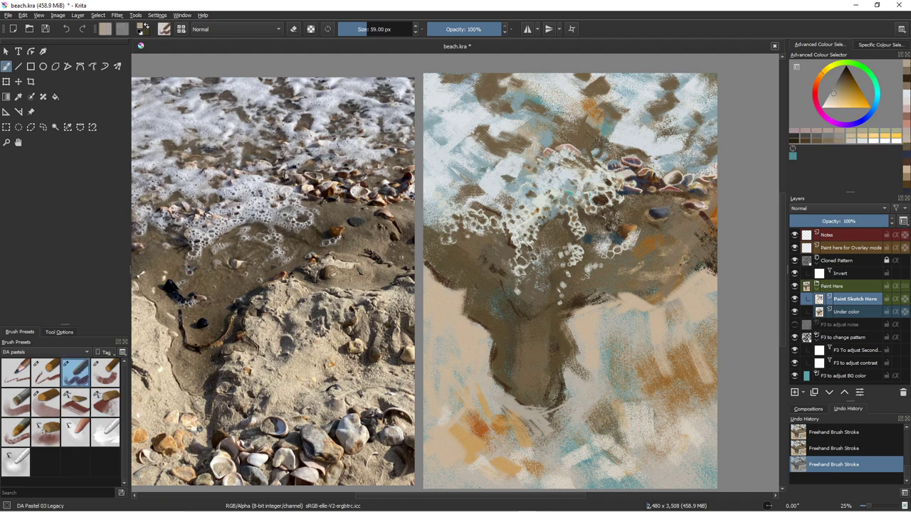
left_click(549, 151, "ctrl")
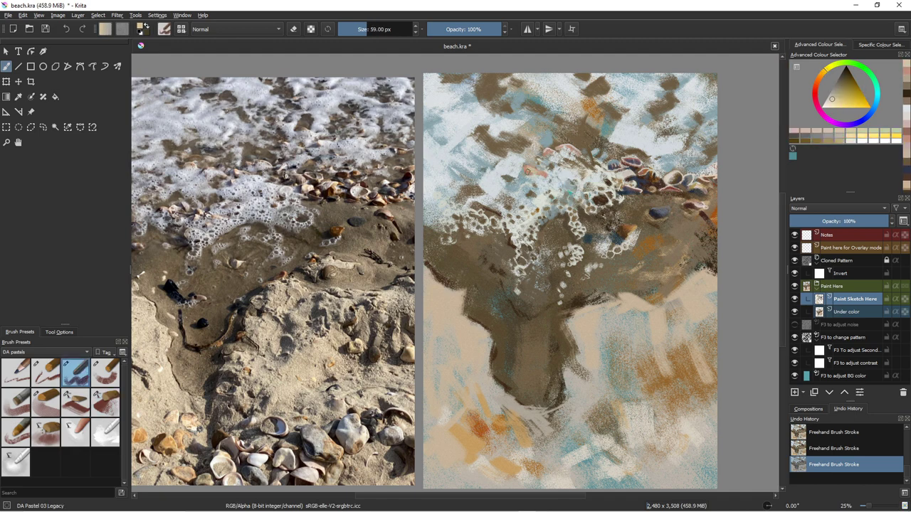
Add a pale highlight along the small pink shell's edge with an 18 px brush.
left_click(531, 170, "ctrl")
key("bracketleft")
key("bracketleft")
key("bracketleft")
key("bracketleft")
key("bracketleft")
key("bracketleft")
key("bracketleft")
key("bracketleft")
key("bracketleft")
key("bracketleft")
key("bracketleft")
key("bracketleft")
key("bracketleft")
key("bracketleft")
key("bracketleft")
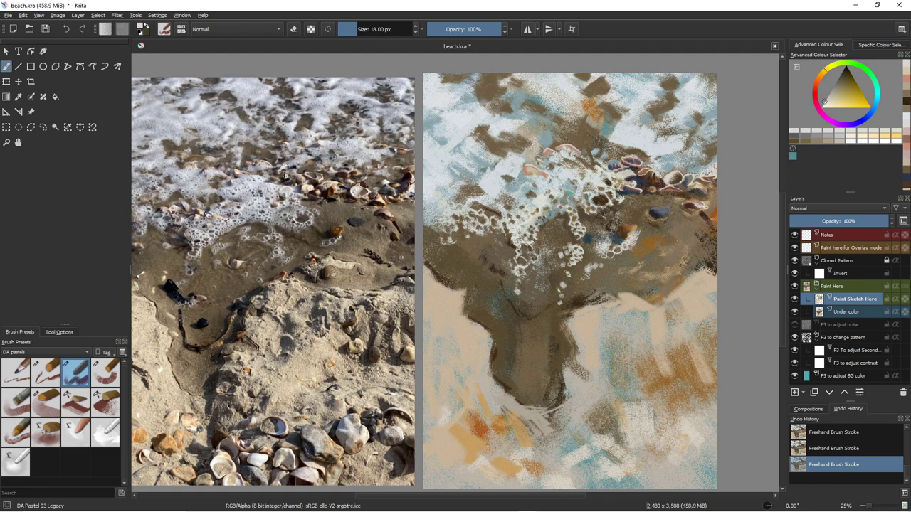
Shade the small pink shell with sampled blue-grey and muted red using a 24 px brush.
left_click(531, 166, "ctrl")
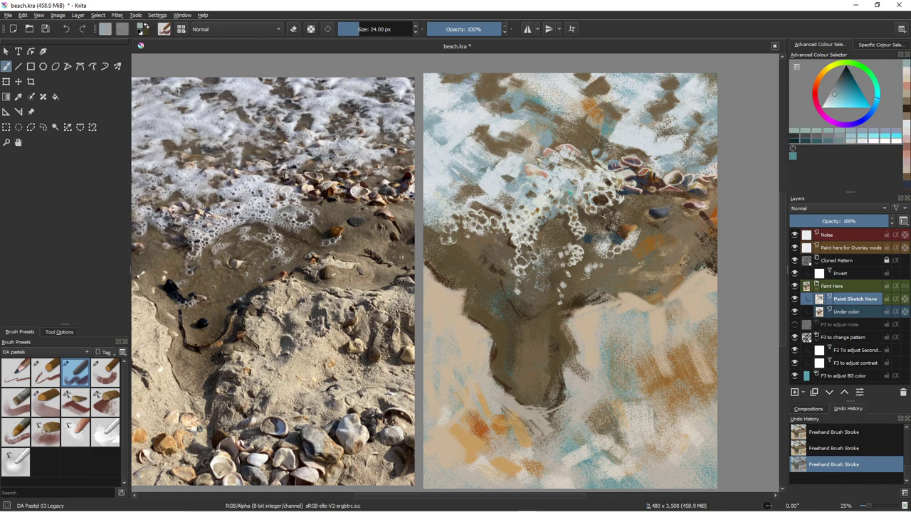
left_click(530, 173, "ctrl")
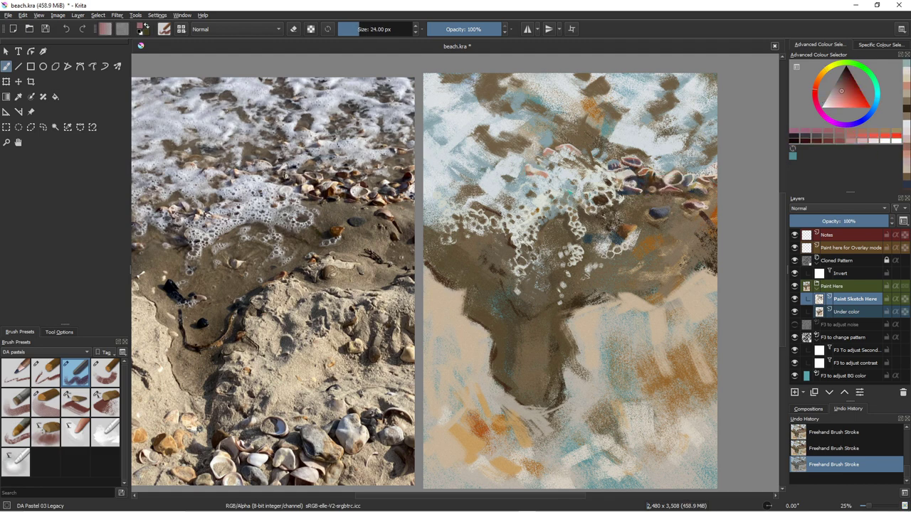
left_click(530, 170, "ctrl")
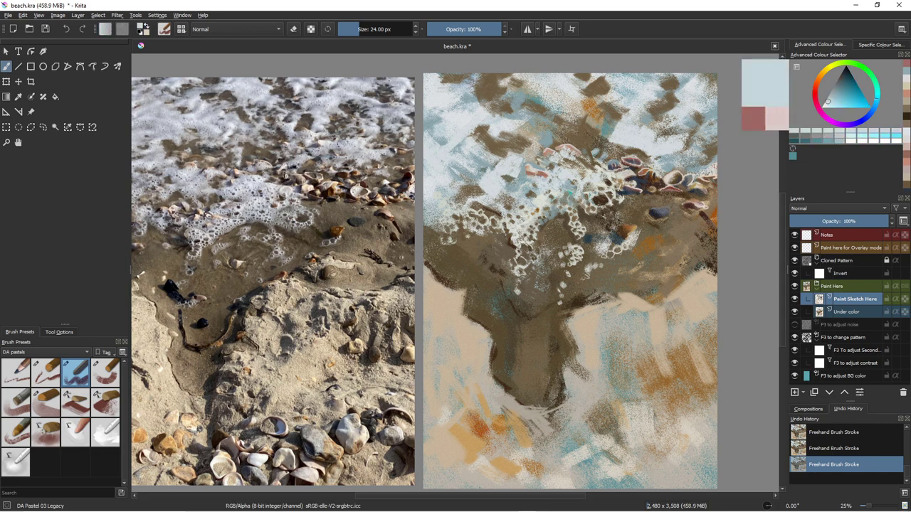
Refine the small shell's rim with fine pale and salmon lines using a 12 px brush.
key("bracketleft")
key("bracketleft")
key("bracketleft")
key("bracketleft")
key("bracketleft")
key("bracketleft")
key("bracketleft")
key("bracketleft")
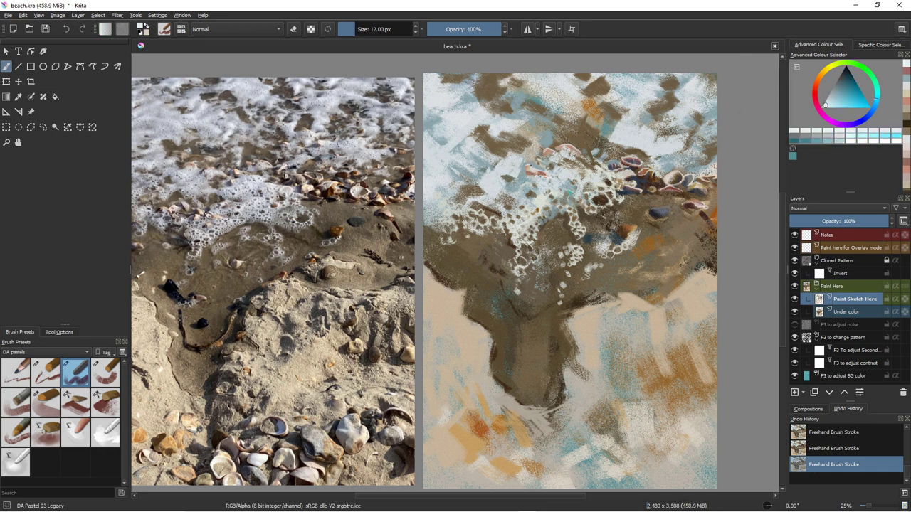
left_click(529, 182, "ctrl")
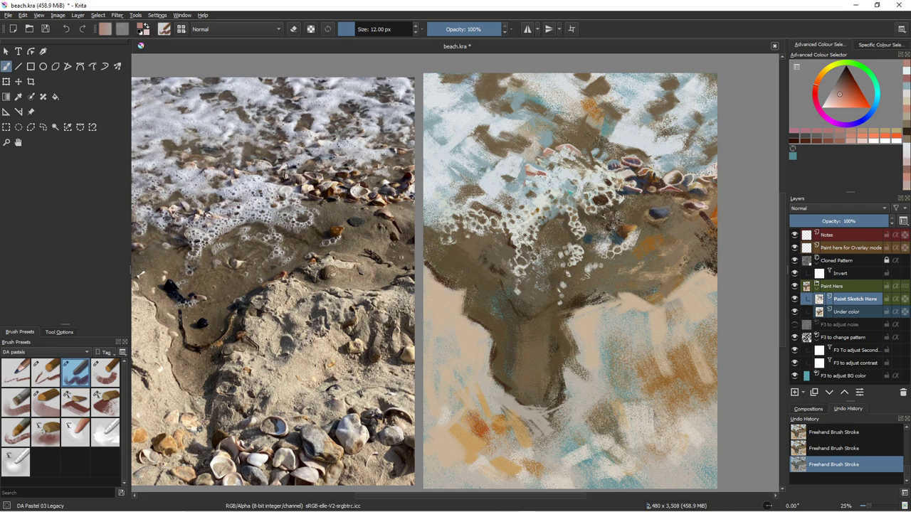
Brush pale blue-white foam over the bubbles below the small shell with a 154 px pastel brush.
left_click(541, 206, "ctrl")
key("bracketright")
key("bracketright")
key("bracketright")
left_click(460, 151, "ctrl")
left_click_drag(461, 150, 484, 150)
mouse_move(567, 160)
left_mouse_down()
mouse_move(590, 171)
mouse_move(575, 191)
mouse_move(533, 184)
mouse_move(509, 222)
left_mouse_up()
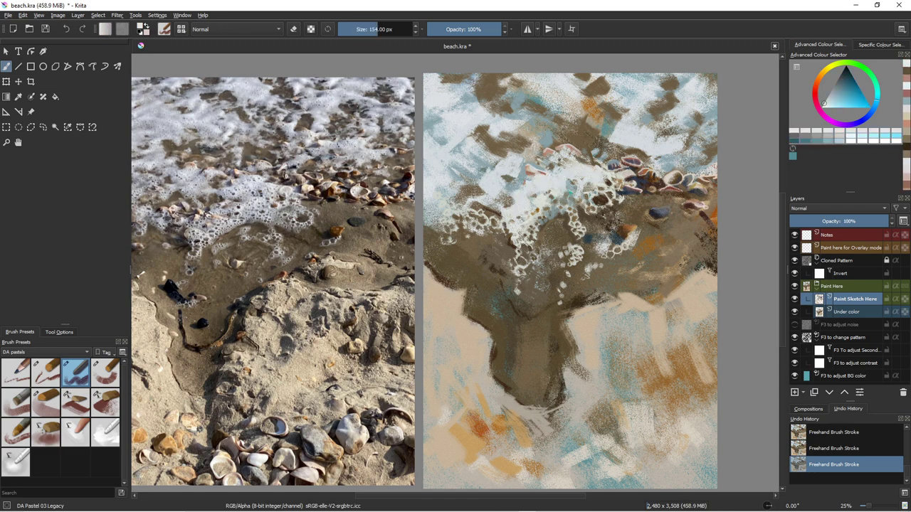
Paint a short stroke of sampled colour into the foam beside the shell cluster, using a reduced 41 px pastel brush.
key("bracketleft")
key("bracketleft")
key("bracketleft")
key("bracketleft")
key("bracketleft")
key("bracketleft")
left_click(483, 283, "ctrl")
key("bracketleft")
key("bracketleft")
key("bracketleft")
key("bracketleft")
key("bracketleft")
key("bracketleft")
key("bracketleft")
key("bracketleft")
key("bracketleft")
key("bracketleft")
key("bracketleft")
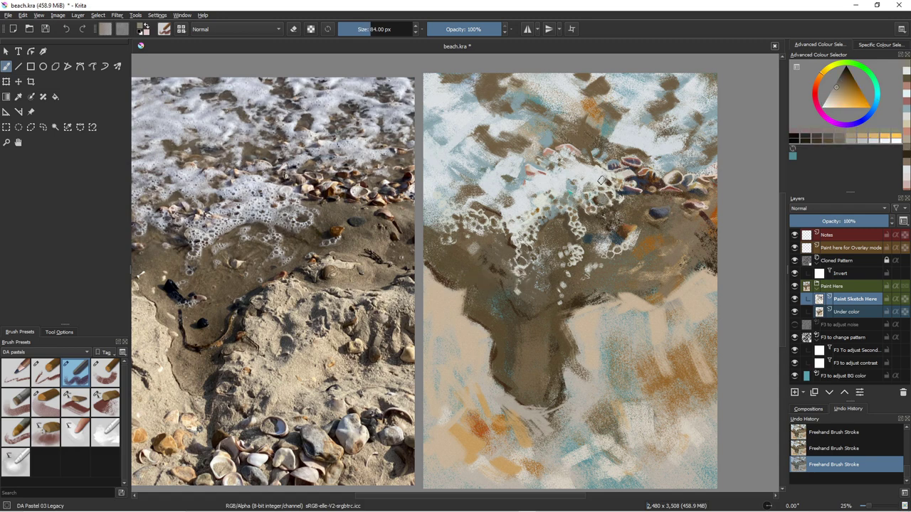
left_click(600, 179, "ctrl")
left_click_drag(600, 174, 586, 179)
Dab sampled beige and grey-green tones into the foam beside the shell cluster with a 47 px brush.
left_click(581, 156, "ctrl")
right_click(581, 156)
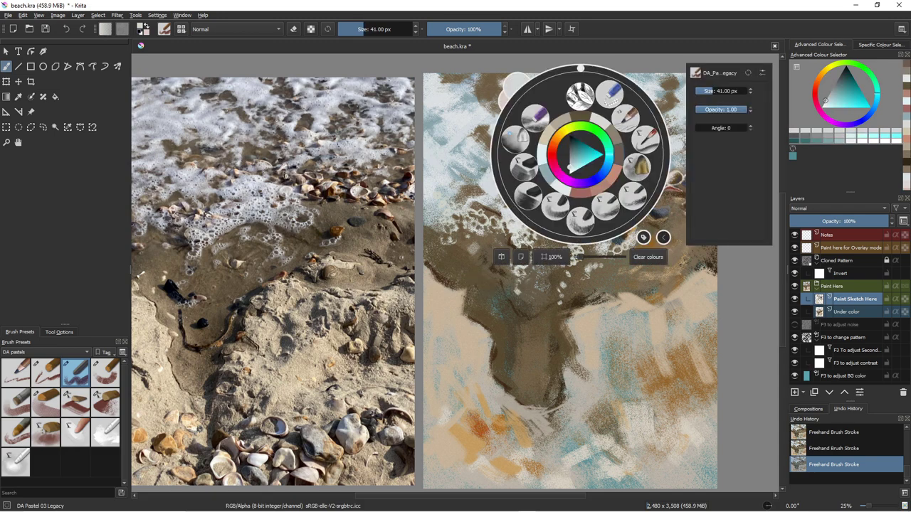
right_click(581, 156)
key("bracketleft")
key("bracketleft")
key("bracketleft")
key("bracketleft")
key("bracketleft")
key("bracketleft")
key("bracketleft")
key("bracketleft")
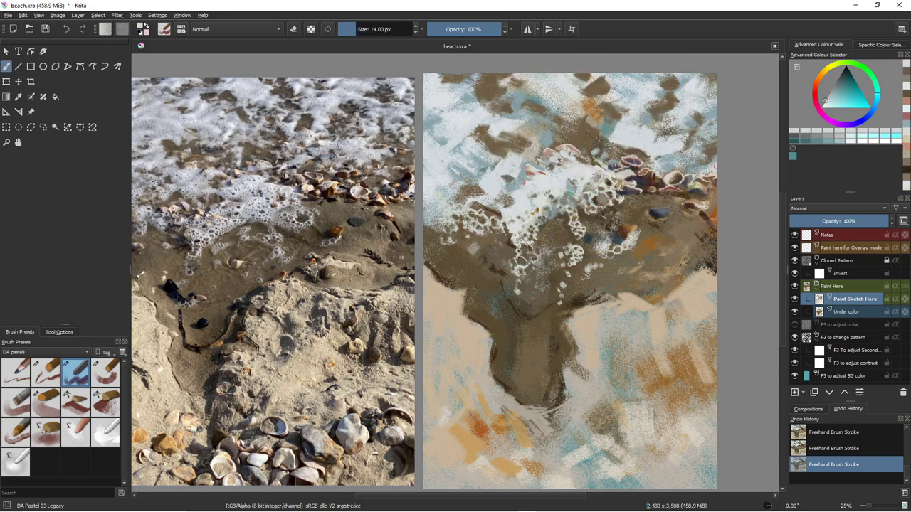
left_click(597, 178, "ctrl")
key("bracketright")
key("bracketright")
key("bracketright")
key("bracketright")
key("bracketright")
key("bracketright")
key("bracketright")
key("bracketright")
key("bracketright")
key("bracketright")
key("bracketright")
key("bracketright")
key("bracketright")
key("bracketright")
key("bracketright")
left_click_drag(597, 178, 594, 184)
left_click(594, 184, "ctrl")
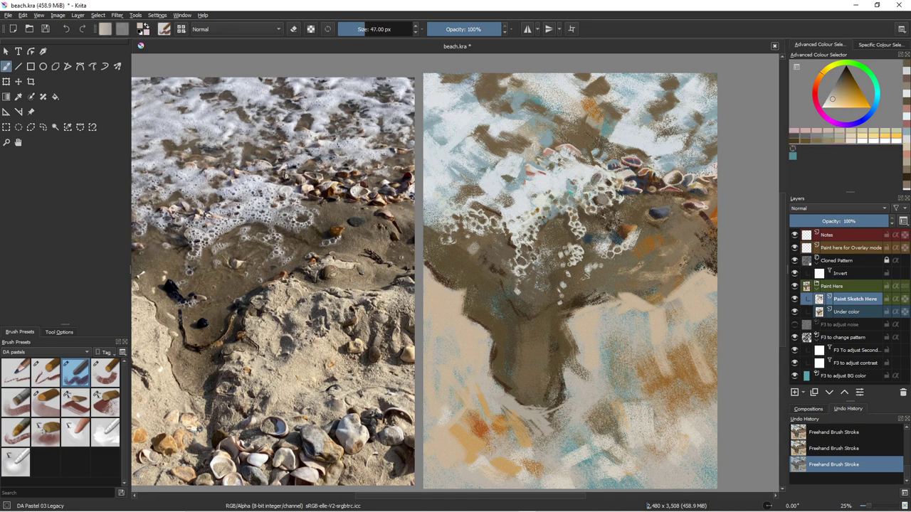
left_click(594, 184)
left_click(595, 182, "ctrl")
left_click(596, 180)
left_click(512, 167, "ctrl")
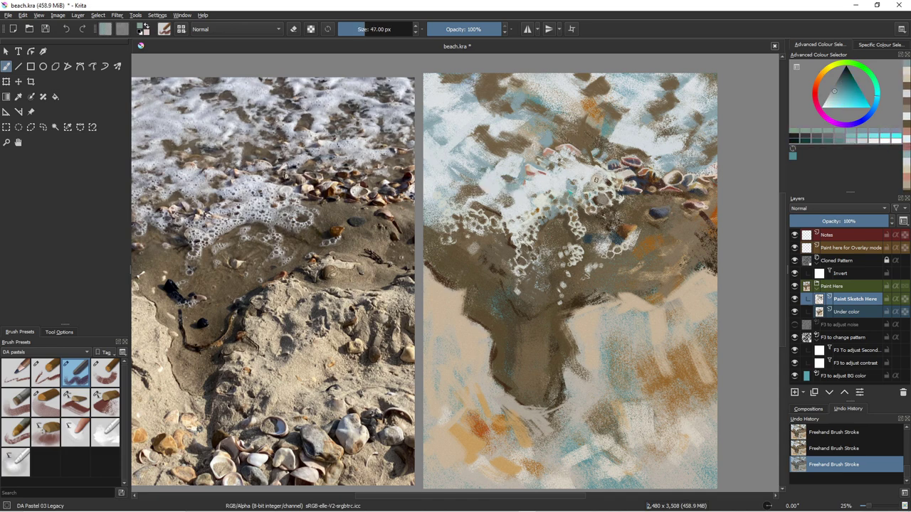
left_click(595, 182)
Dot sampled brown and blue-grey bubble holes into the central foam with a 30 px brush.
left_click(547, 264, "ctrl")
key("bracketleft")
key("bracketleft")
key("bracketleft")
key("bracketleft")
key("bracketleft")
key("bracketright")
key("bracketright")
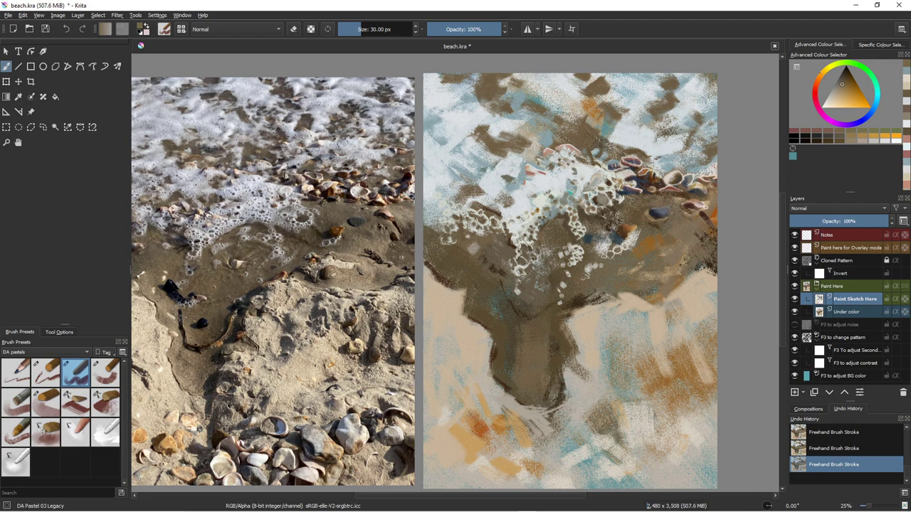
left_click(566, 172, "ctrl")
left_click(567, 172, "ctrl")
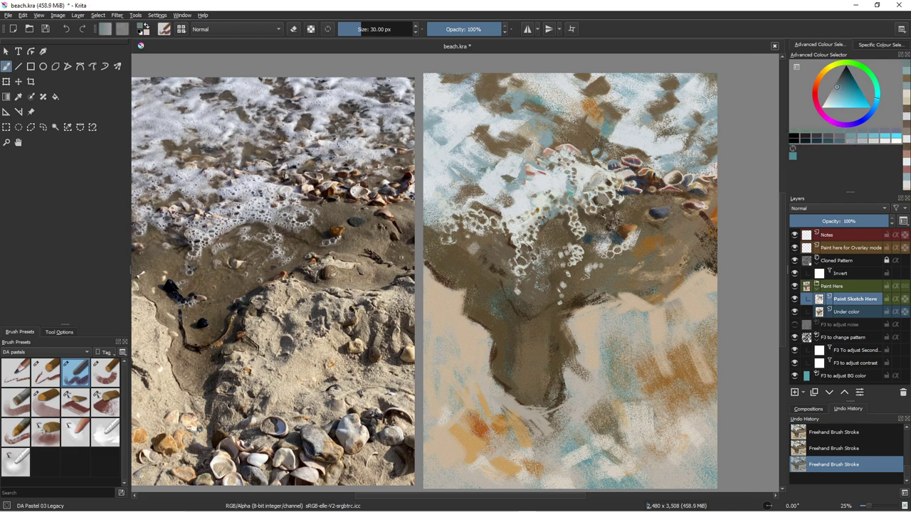
left_click_drag(528, 185, 558, 187)
left_click(541, 178)
Refine the bubbles hanging below the central foam with sampled pale blue and brown, keeping the 30 px brush.
left_click(671, 177, "ctrl")
left_click_drag(671, 176, 668, 182)
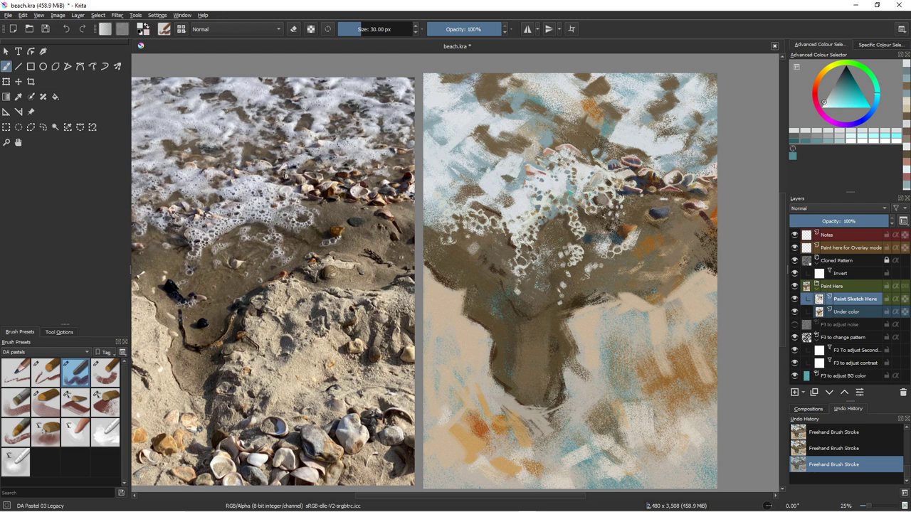
left_click(584, 269, "ctrl")
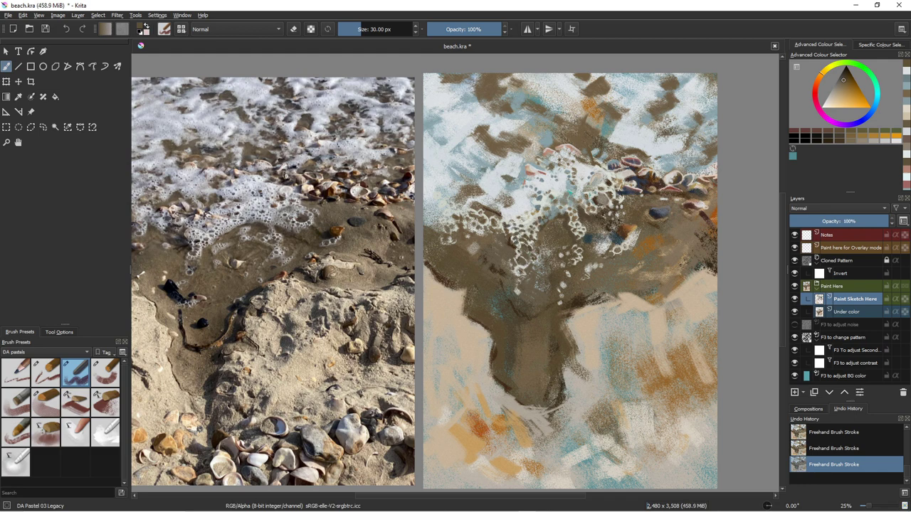
left_click(559, 233, "ctrl")
Paint small tan and pink shells along the left foam edge, adding sampled brown with the brush reduced to 22 px.
left_click(505, 212, "ctrl")
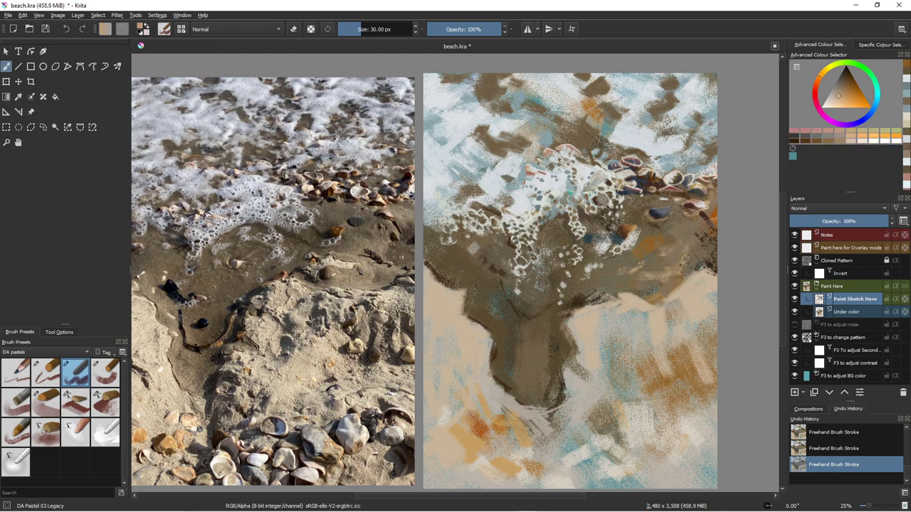
right_click(502, 211)
left_click_drag(499, 212, 470, 211)
right_click(502, 211)
left_click(479, 198, "ctrl")
left_click(484, 207, "ctrl")
left_click(492, 215, "ctrl")
left_click(492, 216)
left_click(480, 198)
left_click(473, 211, "ctrl")
key("bracketleft")
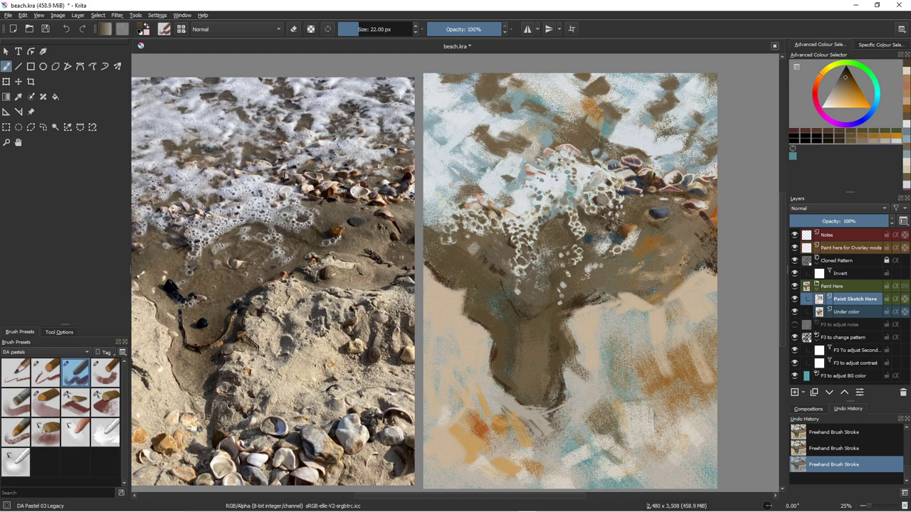
Highlight the rims of the large foam bubbles beside the shell cluster in near-white with a 13 px brush.
left_click(473, 208, "ctrl")
left_click_drag(474, 208, 472, 207, "shift")
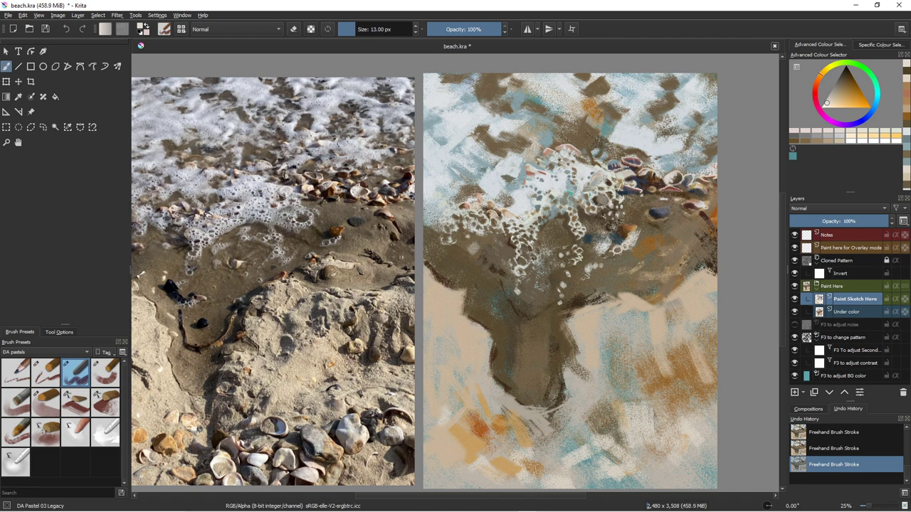
left_click_drag(606, 198, 606, 206)
left_click(823, 107)
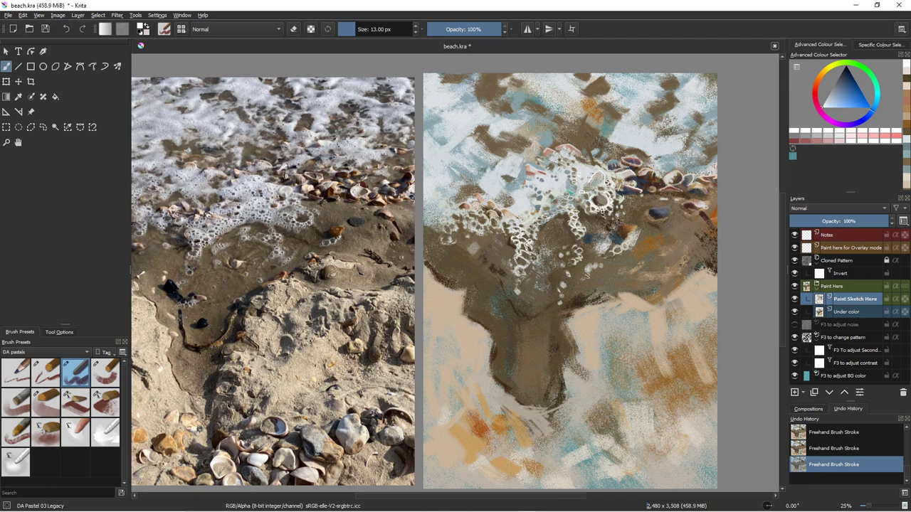
Define the trailing bubble cluster below the foam by alternating sampled brown and pale tones at 13 px.
left_click(525, 261, "ctrl")
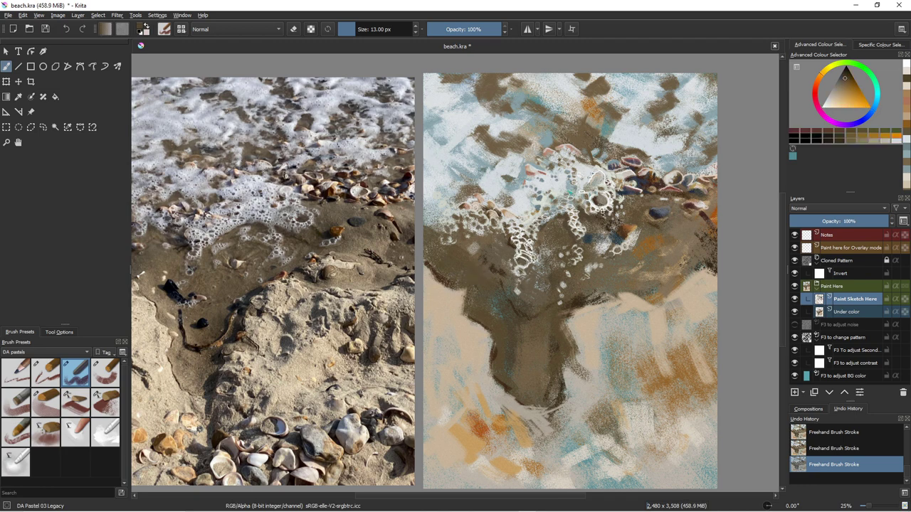
left_click(525, 261)
left_click(525, 261, "ctrl")
left_click(525, 262)
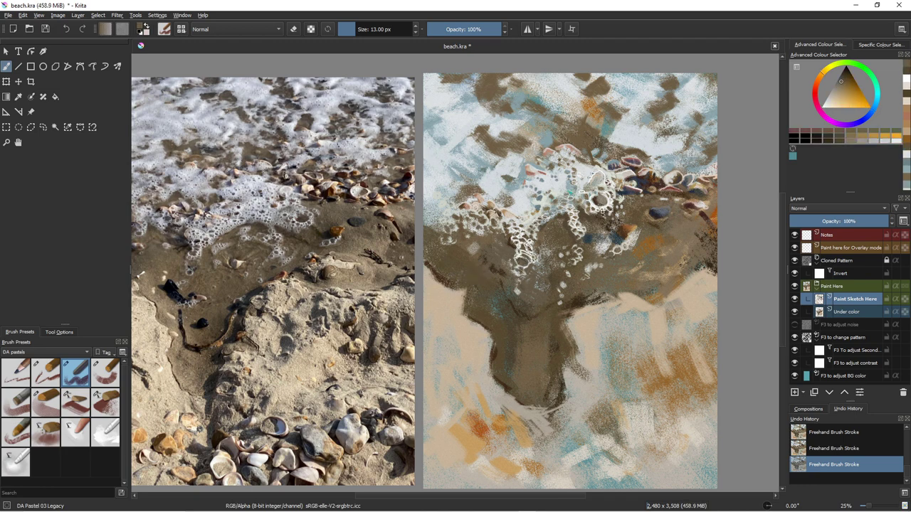
left_click(528, 254, "ctrl")
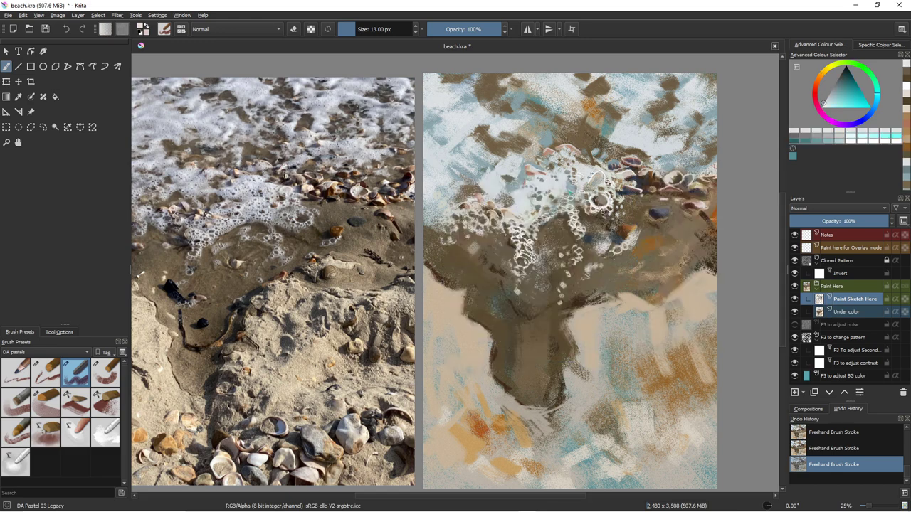
left_click(525, 261, "ctrl")
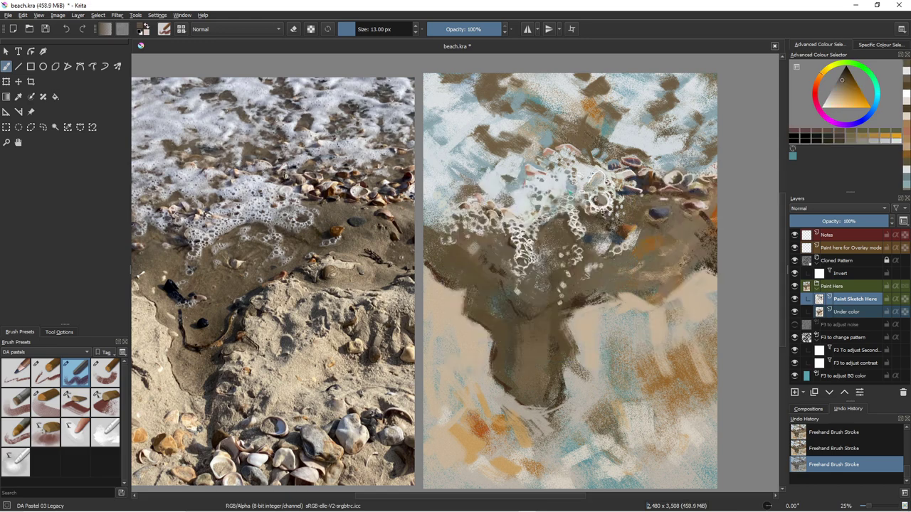
left_click(517, 255, "ctrl")
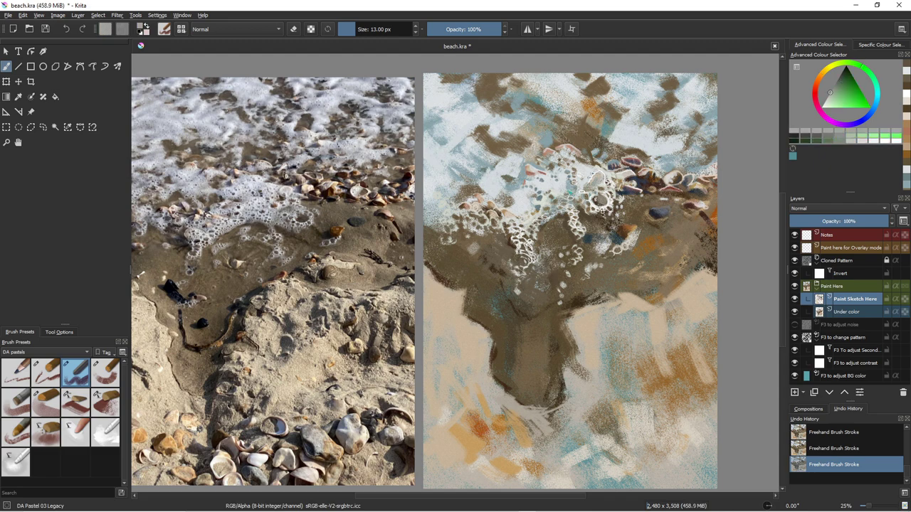
left_click(521, 268, "ctrl")
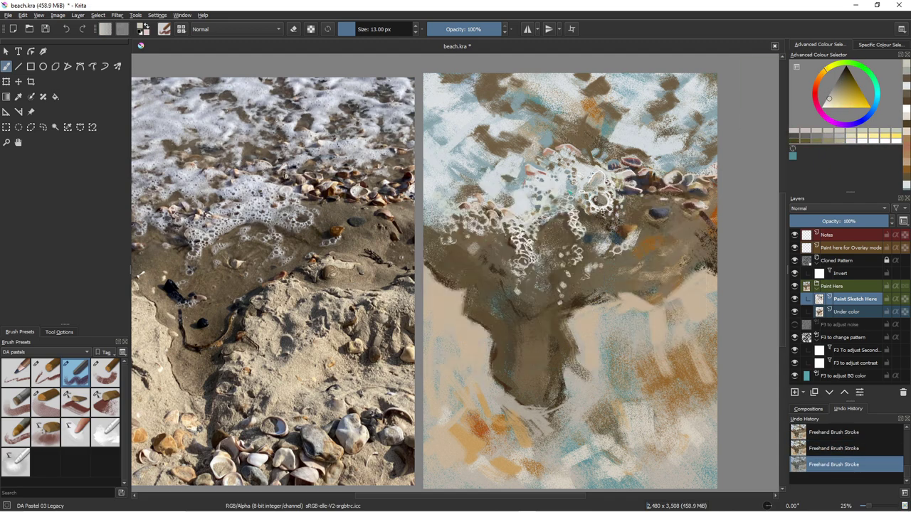
Brush sampled blue-grey shadows into the wet sand below the left foam edge, reducing the brush to 47 px.
left_click(498, 233, "ctrl")
mouse_move(498, 234)
left_mouse_down()
mouse_move(515, 234)
mouse_move(512, 252)
mouse_move(506, 247)
left_mouse_up()
left_click(497, 233)
left_click(481, 161, "ctrl")
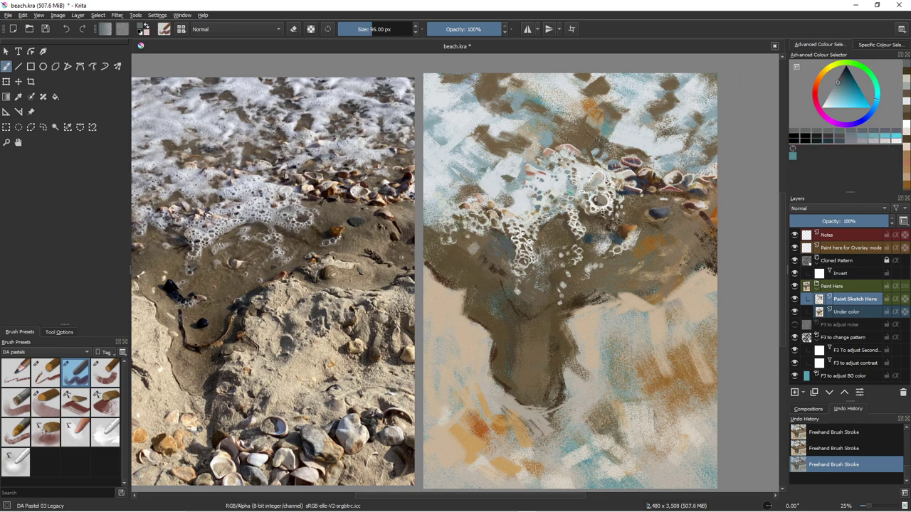
left_click_drag(436, 234, 455, 228)
key("bracketleft")
key("bracketleft")
key("bracketleft")
key("bracketleft")
key("bracketleft")
key("bracketleft")
key("bracketleft")
key("bracketleft")
key("bracketleft")
key("bracketleft")
key("bracketleft")
key("bracketleft")
key("bracketleft")
mouse_move(515, 239)
left_mouse_down()
mouse_move(519, 257)
mouse_move(499, 212)
mouse_move(471, 216)
left_mouse_up()
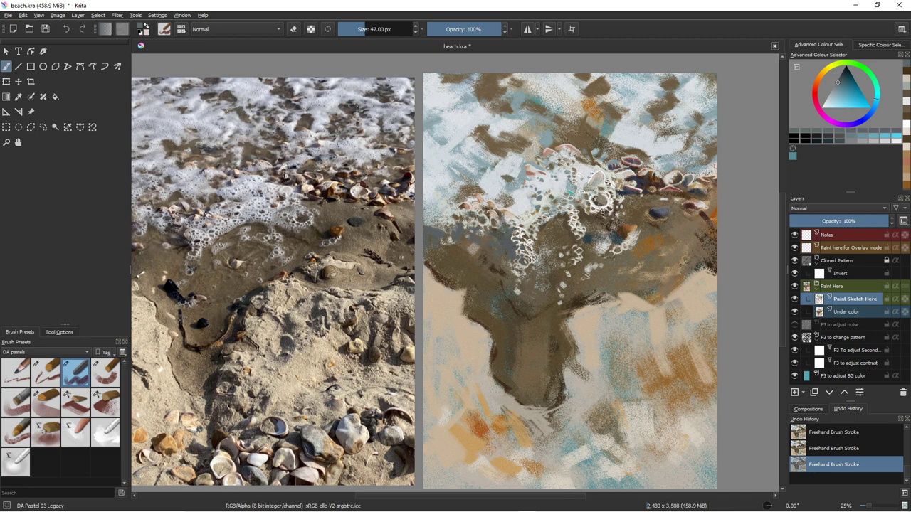
Glaze a sampled pale blue over the white foam left of the shells with an enlarged brush.
key("bracketright")
key("bracketright")
key("bracketright")
key("bracketright")
key("bracketright")
key("bracketright")
key("bracketright")
key("bracketright")
key("bracketright")
key("bracketright")
key("bracketright")
key("bracketright")
left_click(479, 183, "ctrl")
mouse_move(498, 178)
left_mouse_down()
mouse_move(519, 169)
mouse_move(513, 196)
left_mouse_up()
Soften the brown patches and foam in the upper surf with the DA Pastel 11 Blender Finger brush at 250 px.
left_click(663, 281, "ctrl")
key("slash")
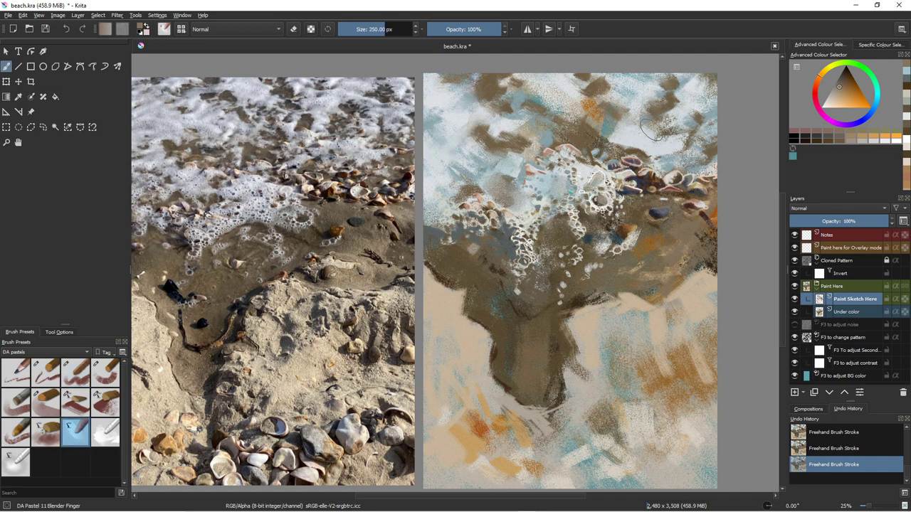
key("slash")
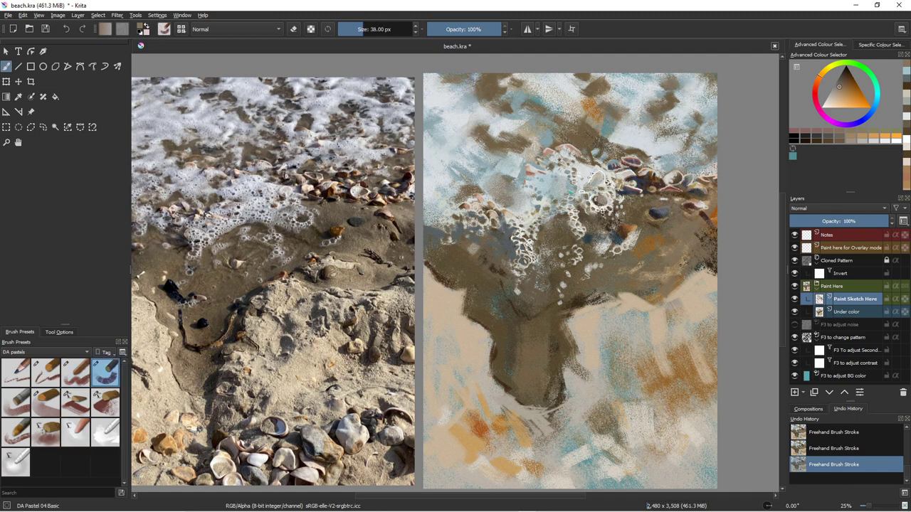
Darken the edges of the wet-sand channel with sampled dark brown, using DA Pastel 03 Legacy at 26 px.
left_click(429, 269, "ctrl")
mouse_move(439, 274)
left_mouse_down("shift")
mouse_move(429, 274)
mouse_move(464, 289)
left_mouse_up("shift")
left_click(430, 266, "ctrl")
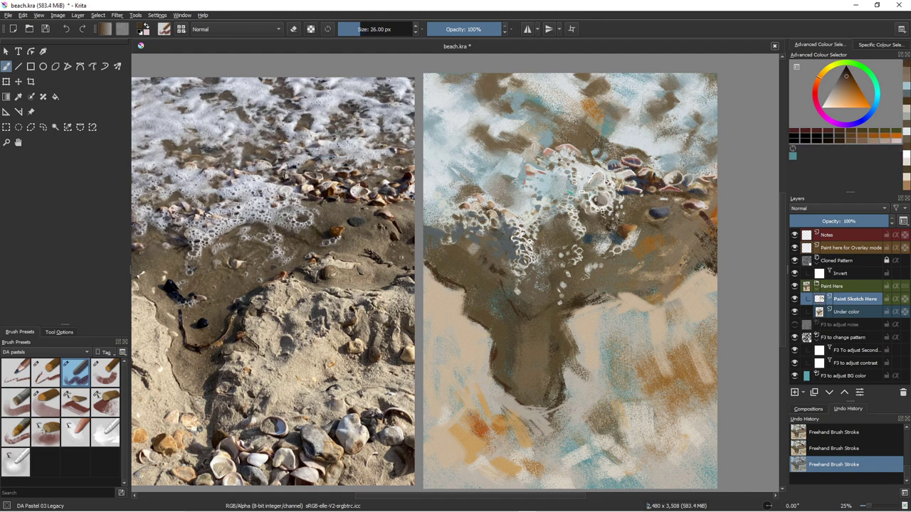
mouse_move(485, 324)
left_mouse_down()
mouse_move(514, 395)
mouse_move(541, 407)
left_mouse_up()
left_click_drag(560, 340, 566, 319)
Block in a pale sand-coloured stone shape above the right sandbank with the DA Pastel 02 Wibbly lines brush.
left_click_drag(641, 307, 646, 307, "shift")
left_click(641, 307, "ctrl")
key("comma")
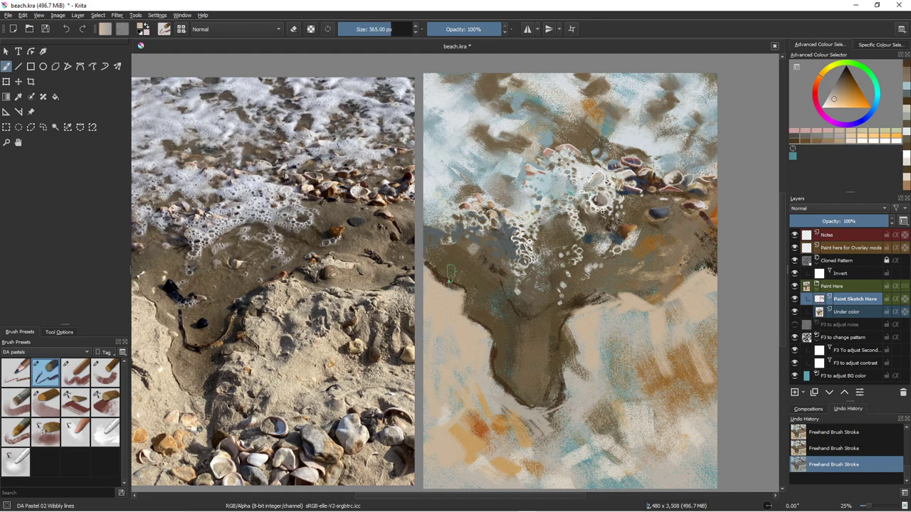
mouse_move(633, 268)
left_mouse_down()
mouse_move(667, 268)
mouse_move(619, 269)
left_mouse_up()
Draw dark brown shadow lines around the pale stone shape with the Wibbly lines brush.
left_click(580, 304, "ctrl")
left_click_drag(580, 304, 548, 304, "shift")
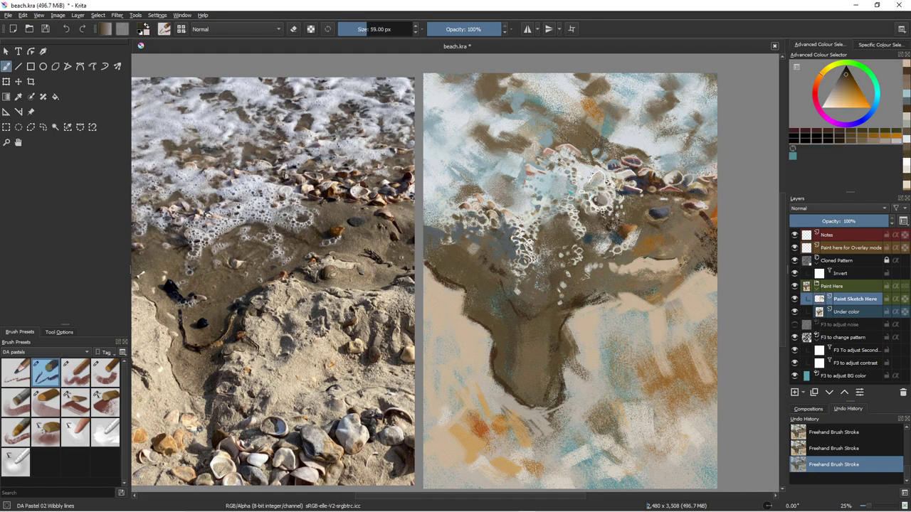
left_click_drag(621, 274, 650, 273, "shift")
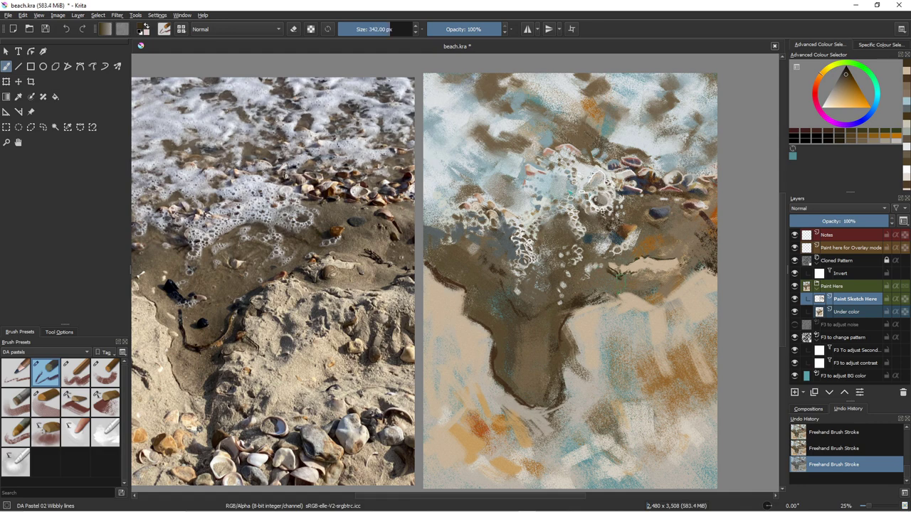
Work sampled orange-brown and pale yellow tones into the pale stone shape with the DA Pastel 04 Basic brush.
left_click(643, 267, "ctrl")
key(".")
key(".")
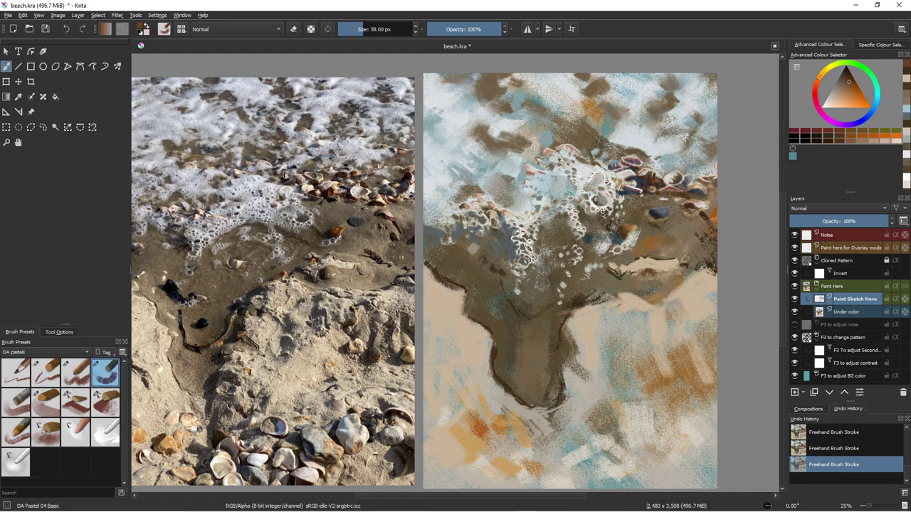
left_click(644, 274, "ctrl")
left_click(646, 272, "ctrl")
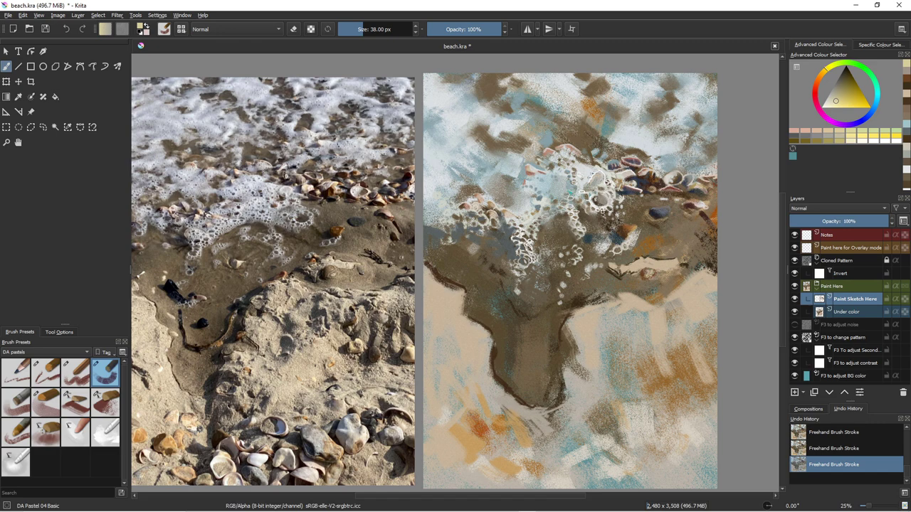
left_click(647, 273, "ctrl")
mouse_move(647, 272)
left_mouse_down("shift")
mouse_move(598, 276)
mouse_move(629, 270)
mouse_move(626, 279)
mouse_move(630, 263)
mouse_move(620, 261)
left_mouse_up("shift")
Paint a dark blue shadow under the pale stone shape and model its surface with nearby sampled tones.
left_click(655, 212, "ctrl")
left_click(637, 273)
left_click(632, 269, "ctrl")
left_click(627, 278, "ctrl")
left_click(633, 263, "ctrl")
left_click(629, 268, "ctrl")
left_click(625, 262, "ctrl")
left_click(626, 262, "ctrl")
Add small reddish-brown accents to the pale stone at 7 px, then work in a sampled dark blue at 12 px.
left_click(815, 85)
left_click(847, 93)
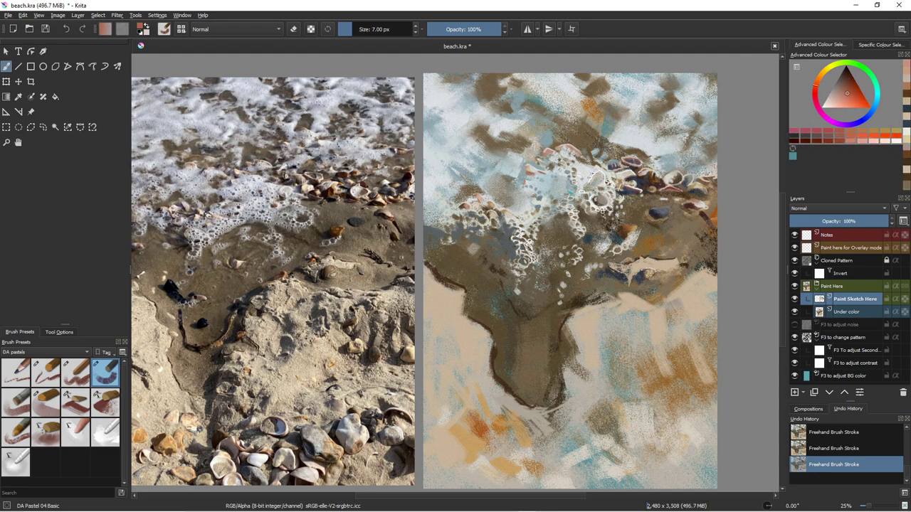
left_click(648, 304, "ctrl")
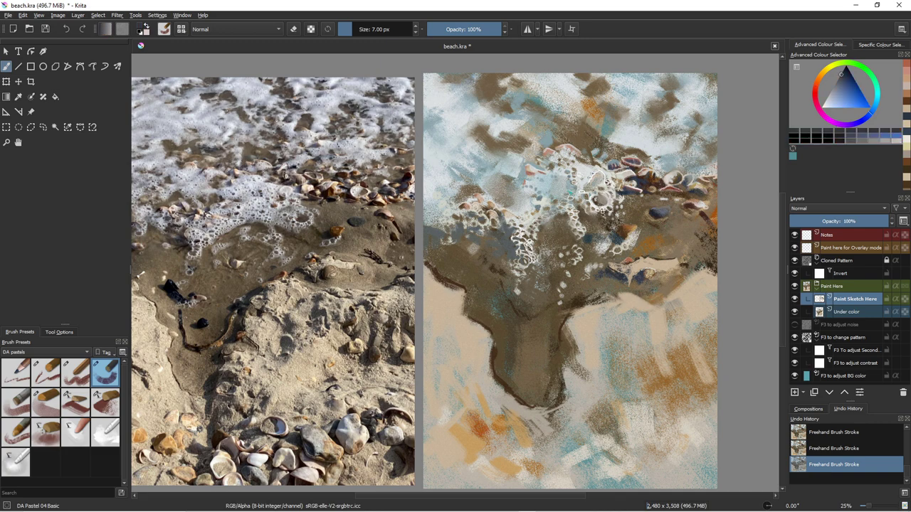
key("bracketright")
key("bracketright")
key("bracketright")
key("bracketright")
key("bracketright")
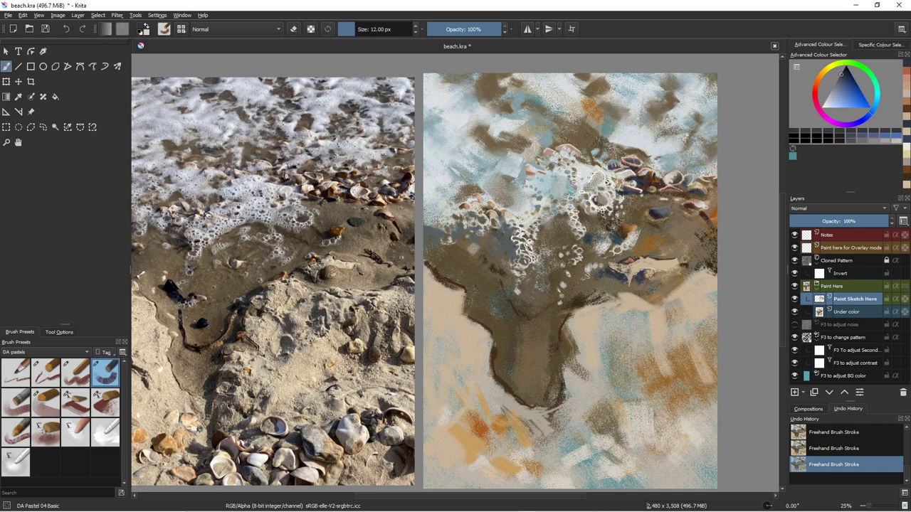
Paint muted red and sampled brown strokes across the stone's upper left part with an 18 px brush.
left_click(637, 275, "ctrl")
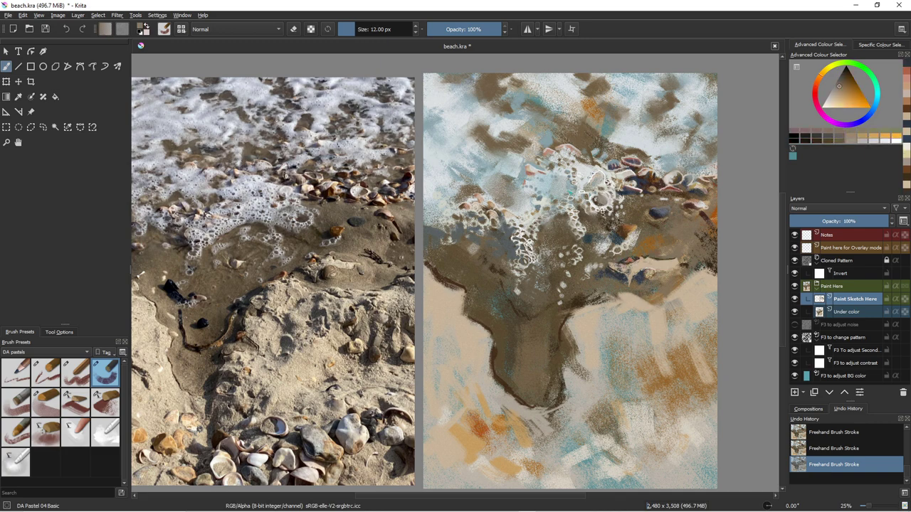
left_click(646, 250, "ctrl")
key("bracketright")
key("bracketright")
key("bracketright")
key("bracketright")
key("bracketright")
left_click(816, 86)
left_click_drag(624, 260, 634, 257)
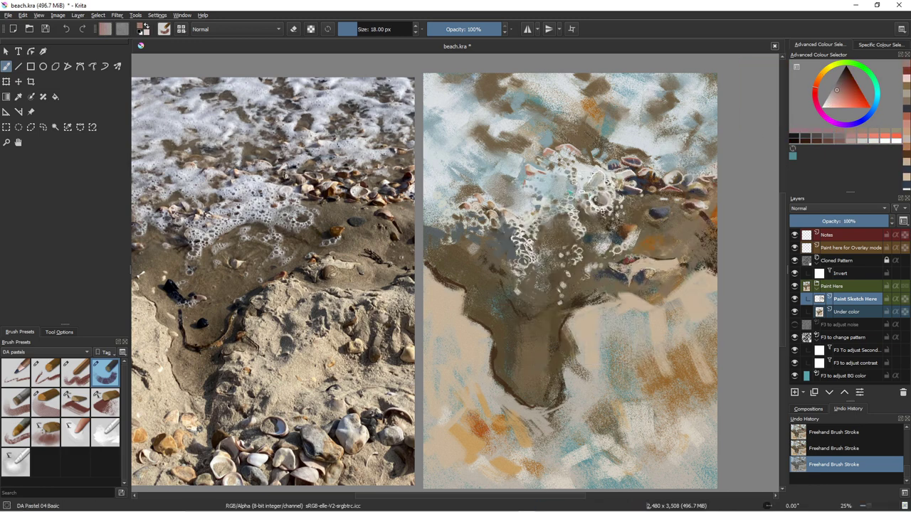
Model the stone's left end with sampled brown and pale grey tones, reducing the brush to 8 px.
left_click(636, 299, "ctrl")
left_click(636, 276, "ctrl")
mouse_move(629, 274)
left_mouse_down()
mouse_move(637, 272)
mouse_move(633, 249)
left_mouse_up()
left_click(616, 249, "ctrl")
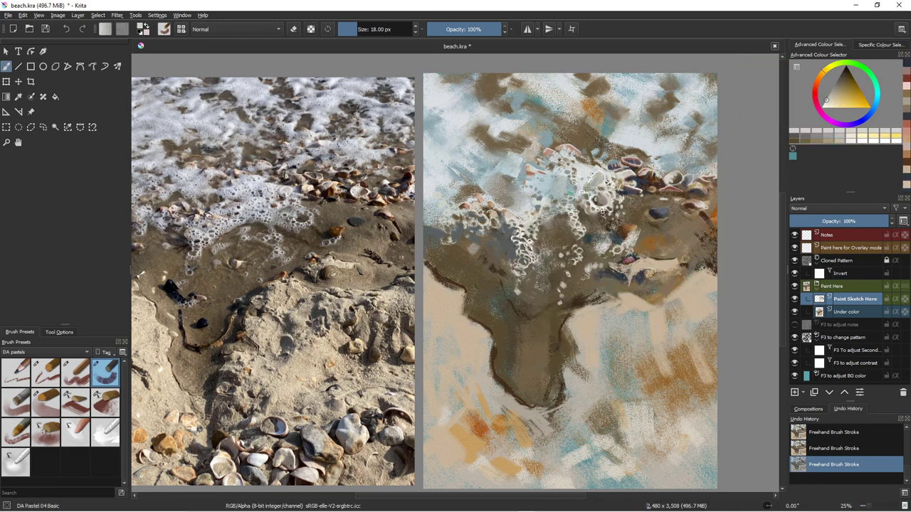
left_click(646, 296, "ctrl")
left_click(642, 264, "ctrl")
key("bracketleft")
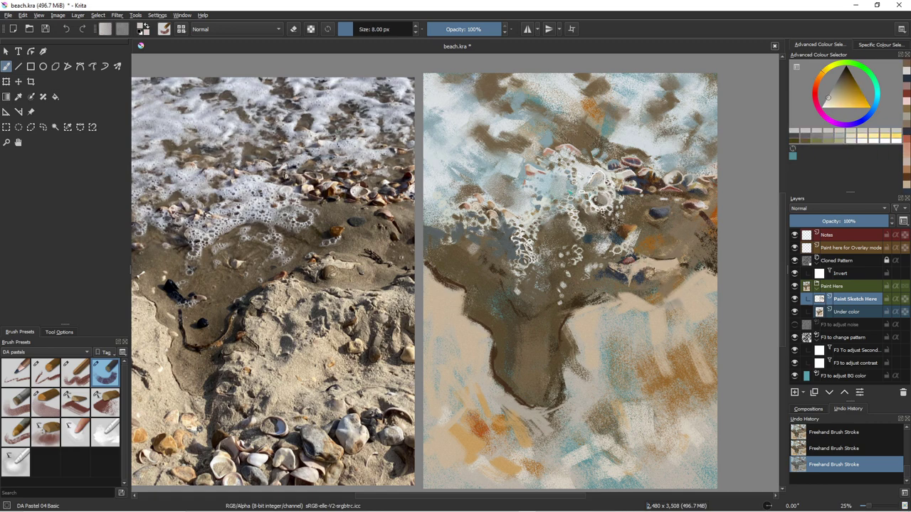
Refine the stone's edges with the DA Pastel 03 Legacy brush at 22 px, using brown tones sampled around it.
key("slash")
left_click(642, 264)
left_click(642, 264, "ctrl")
left_click(642, 254, "ctrl")
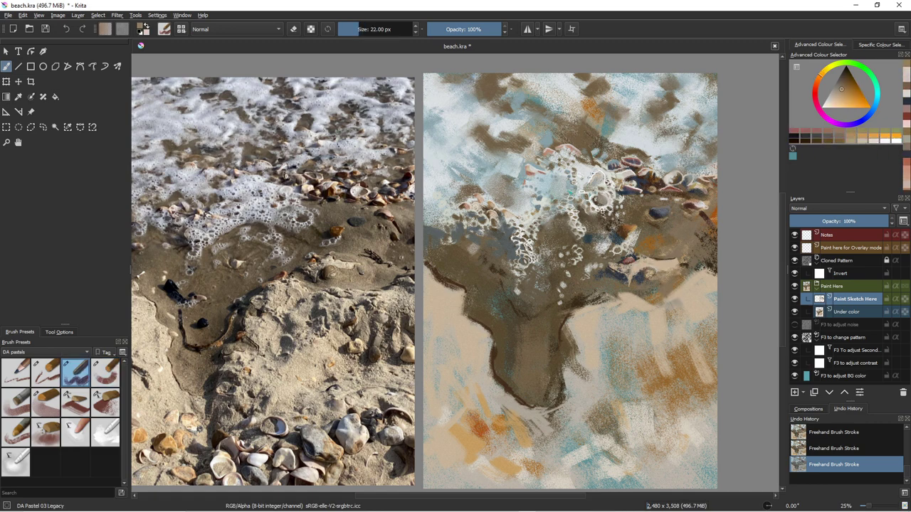
left_click(644, 262, "ctrl")
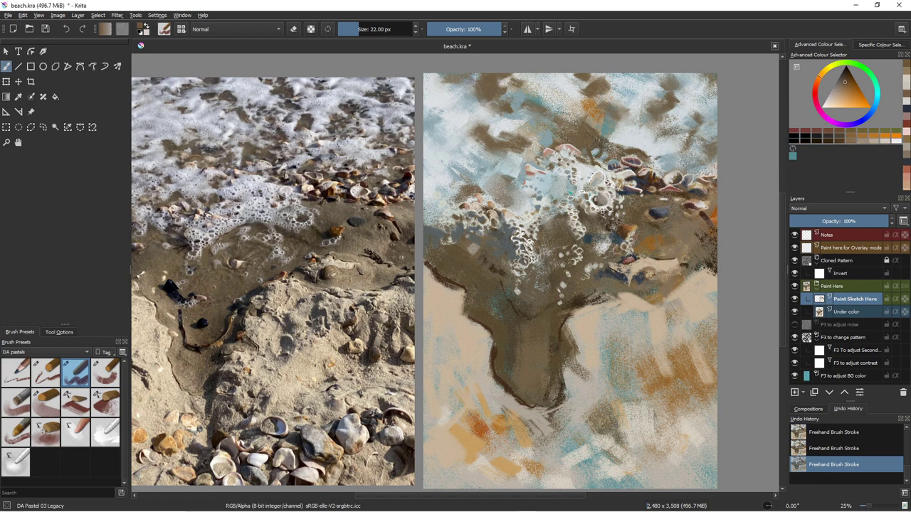
Scumble rough brown texture across the right sandbank with the DA Pastel 08 Impact brush at about 201 px.
left_click(654, 316, "ctrl")
key("/")
left_click_drag(690, 292, 687, 316)
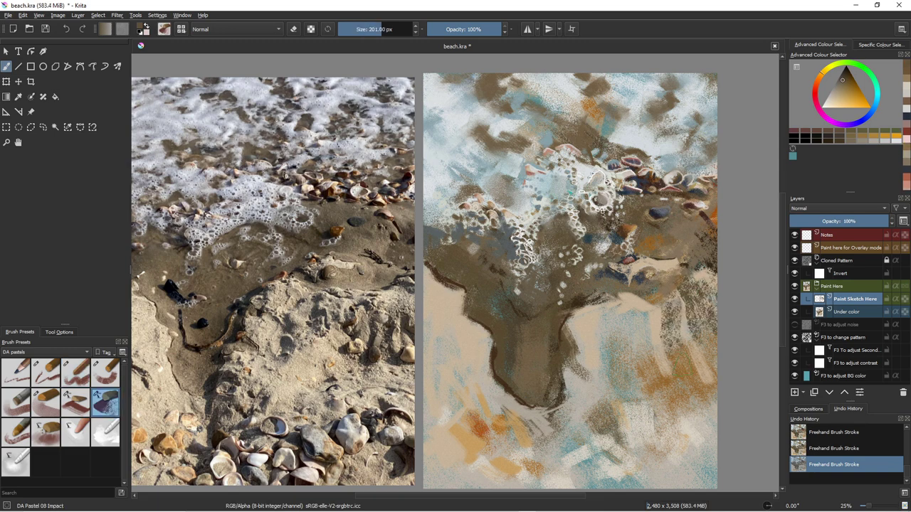
mouse_move(700, 277)
left_mouse_down()
mouse_move(636, 316)
mouse_move(626, 349)
left_mouse_up()
Paint sampled brown shadow strokes beneath the right sandbank's upper edge with a 110 px brush.
left_click(629, 301, "ctrl")
left_click_drag(616, 310, 641, 303)
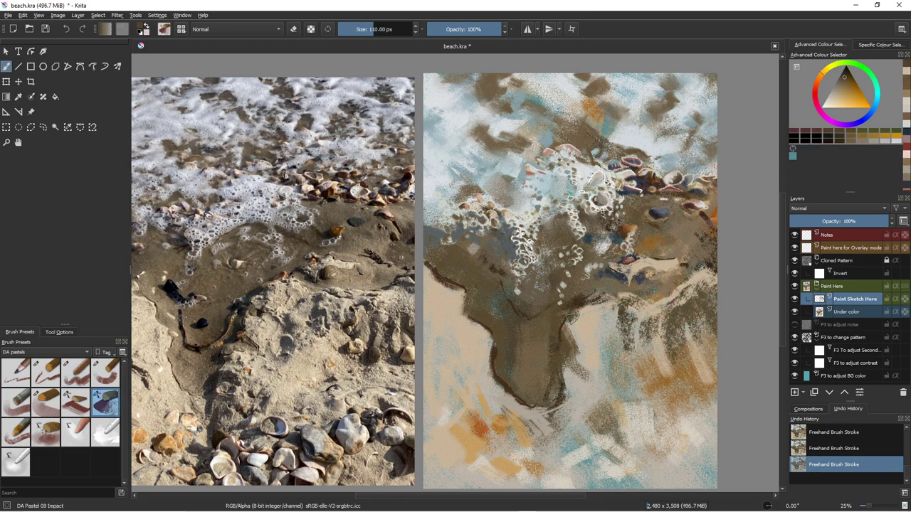
mouse_move(573, 317)
left_mouse_down()
mouse_move(600, 350)
mouse_move(595, 331)
left_mouse_up()
Paint vertical dark blue shadow strokes down the face of the right sandbank with an adjusted blue.
left_click(616, 238, "ctrl")
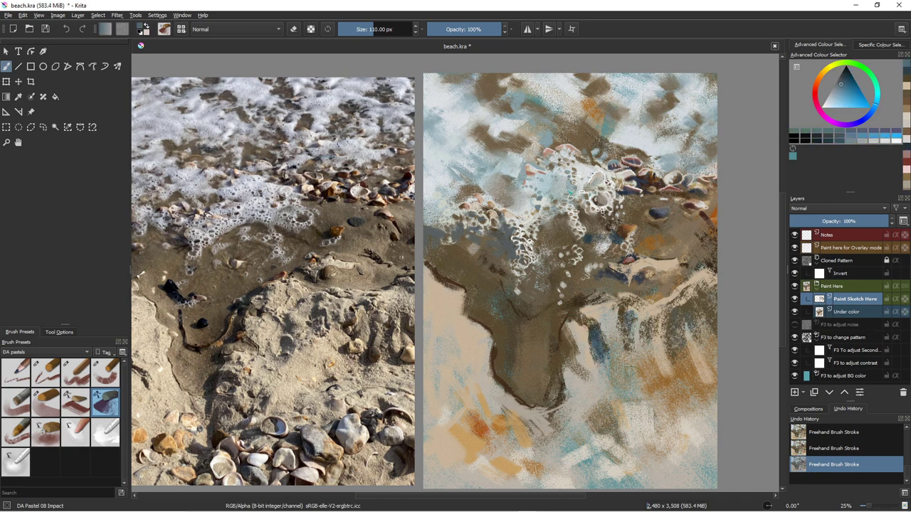
left_click(843, 85)
left_click(877, 94)
left_click(874, 104)
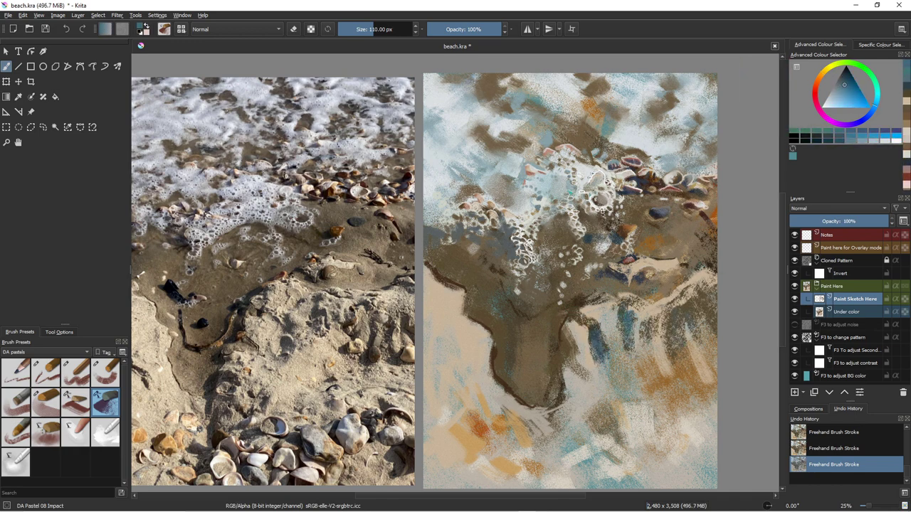
left_click_drag(621, 324, 633, 340)
left_click_drag(652, 321, 651, 342)
Continue the row of vertical shadows across the right sandbank with sampled dark olive-brown tones.
key("super")
left_click(594, 313, "ctrl")
left_click_drag(626, 304, 633, 365)
left_click(541, 341, "ctrl")
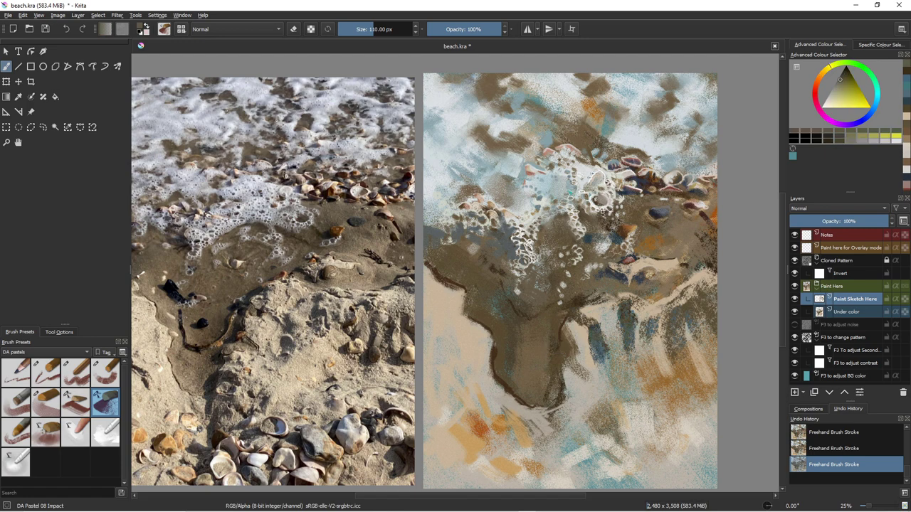
left_click_drag(656, 316, 656, 359)
left_click_drag(676, 329, 687, 359)
Paint sampled pale sand between the right sandbank's vertical shadows with a 68 px brush.
left_click(679, 303, "ctrl")
key("[")
key("[")
key("[")
key("[")
key("[")
key("[")
key("[")
left_click_drag(663, 330, 663, 352)
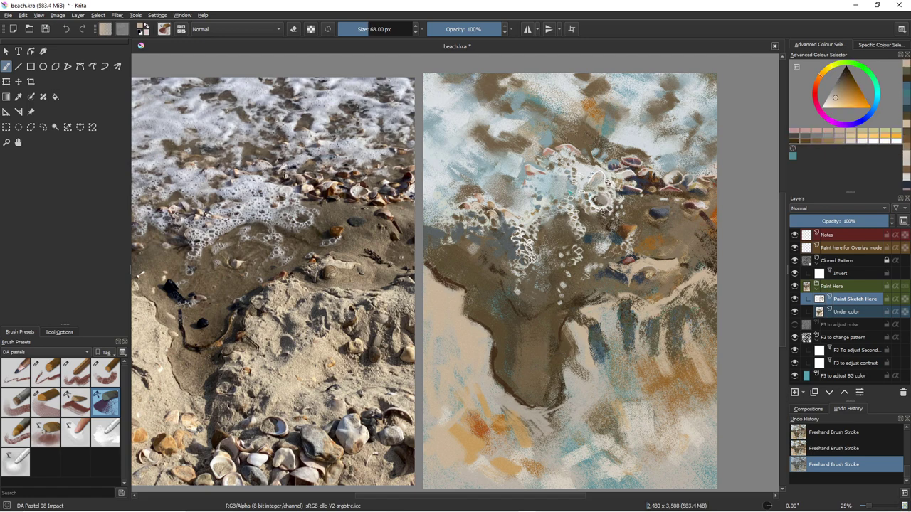
Refine the right sandbank's upper edge with a smaller brush, then sample its dark olive tone at 35 px.
key("[")
key("[")
key("[")
key("[")
mouse_move(631, 317)
left_mouse_down()
mouse_move(630, 332)
mouse_move(629, 303)
mouse_move(663, 303)
left_mouse_up()
left_click(640, 308, "ctrl")
key("[")
key("[")
key("[")
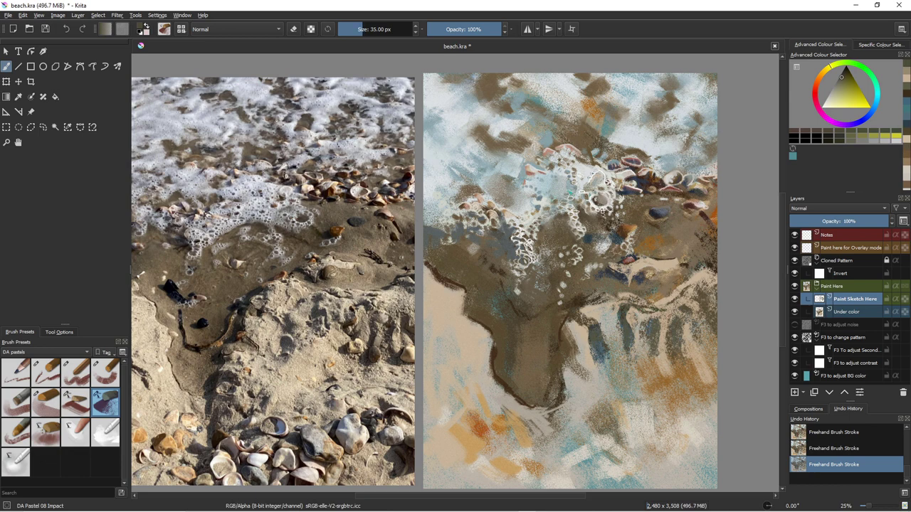
Break up the right sandbank's vertical shadows with fine sampled pale sand strokes at about 28 px.
left_click(588, 329, "ctrl")
left_click_drag(590, 331, 609, 369)
key("[")
key("[")
key("[")
key("[")
key("[")
key("[")
key("]")
key("]")
key("]")
left_click_drag(612, 350, 612, 373)
left_click_drag(617, 320, 628, 318)
mouse_move(635, 329)
left_mouse_down()
mouse_move(617, 356)
mouse_move(647, 329)
mouse_move(645, 371)
left_mouse_up()
left_click_drag(668, 322, 669, 372)
Add thin dark teal shadow marks along the right end of the sandbank's shadow row.
left_click(599, 341, "ctrl")
left_click_drag(680, 317, 679, 329)
left_click_drag(697, 338, 699, 355)
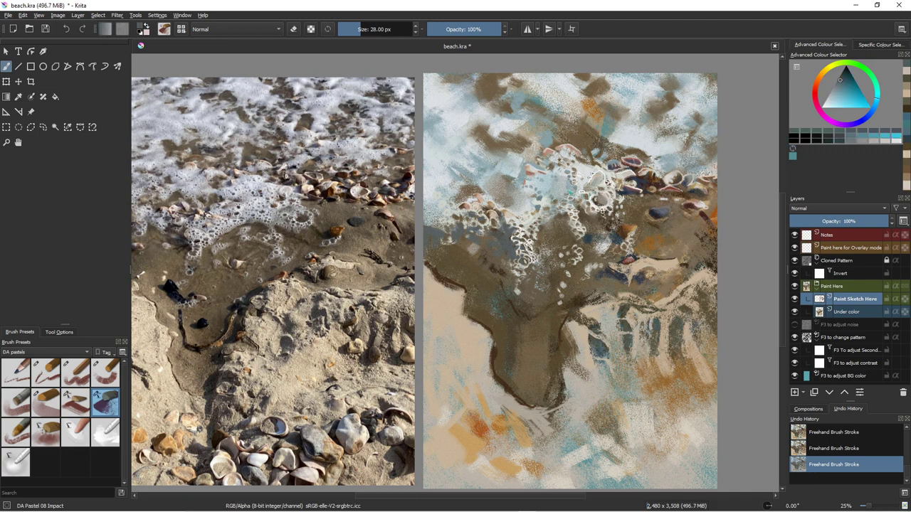
Sweep sampled pale sand over the lower right sandbank and along the channel's right edge with a 135 px brush.
left_click(577, 393, "ctrl")
left_click_drag(576, 393, 595, 393)
mouse_move(704, 384)
left_mouse_down()
mouse_move(629, 401)
mouse_move(679, 427)
left_mouse_up()
mouse_move(611, 417)
left_mouse_down()
mouse_move(570, 424)
mouse_move(565, 377)
left_mouse_up()
mouse_move(566, 355)
left_mouse_down()
mouse_move(591, 371)
mouse_move(561, 375)
mouse_move(570, 448)
left_mouse_up()
left_click(602, 366, "ctrl")
left_click_drag(558, 402, 554, 429)
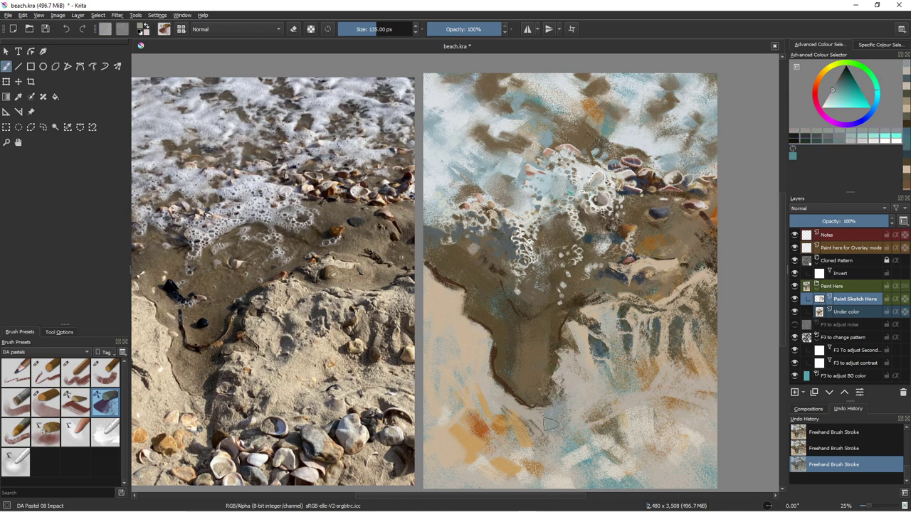
Paint a blue-grey shadow to the right of the channel's lower end and pale sand along its left edge.
left_click(561, 377, "ctrl")
mouse_move(561, 377)
left_mouse_down()
mouse_move(545, 428)
mouse_move(573, 437)
left_mouse_up()
left_click(583, 399, "ctrl")
left_click_drag(582, 395, 562, 381)
left_click_drag(475, 337, 501, 390)
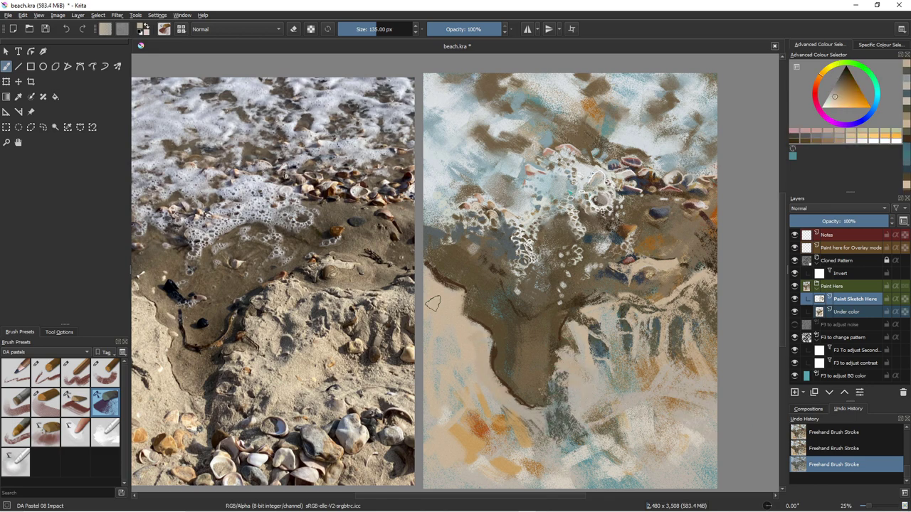
Cover the left sandbank with pale sand strokes and touch up its upper edge beside the channel.
left_click_drag(433, 303, 453, 374)
left_click(462, 313, "ctrl")
left_click_drag(462, 313, 445, 313)
left_click_drag(425, 267, 431, 272)
Dab small pale sand pebbles along the wet channel and its left edge with a 35 px brush.
left_click_drag(478, 324, 487, 330)
mouse_move(497, 340)
left_mouse_down()
mouse_move(502, 347)
mouse_move(496, 328)
left_mouse_up()
left_click_drag(475, 292, 477, 303)
left_click(476, 296, "ctrl")
left_click(494, 327)
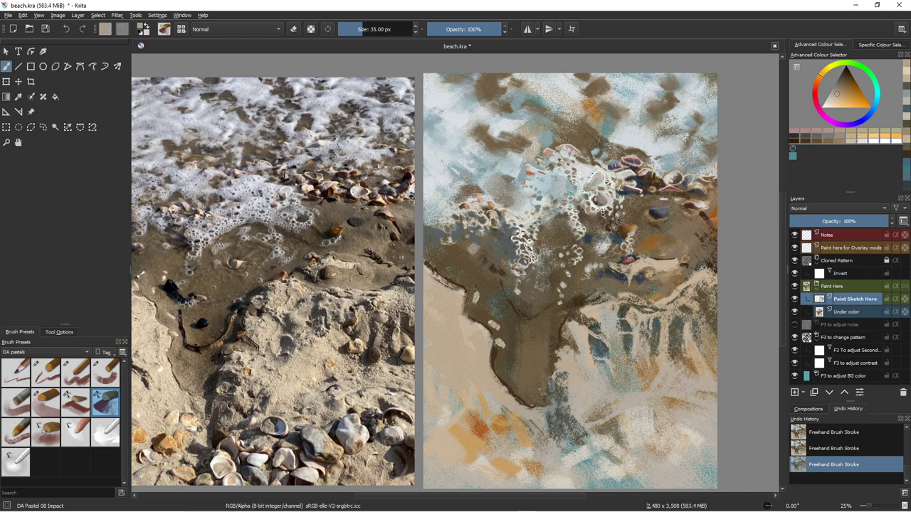
left_click_drag(446, 267, 449, 274)
left_click_drag(524, 319, 536, 320)
Place a small dark blue stone in the channel and draw a curved near-black weed line around it.
left_click(537, 320, "ctrl")
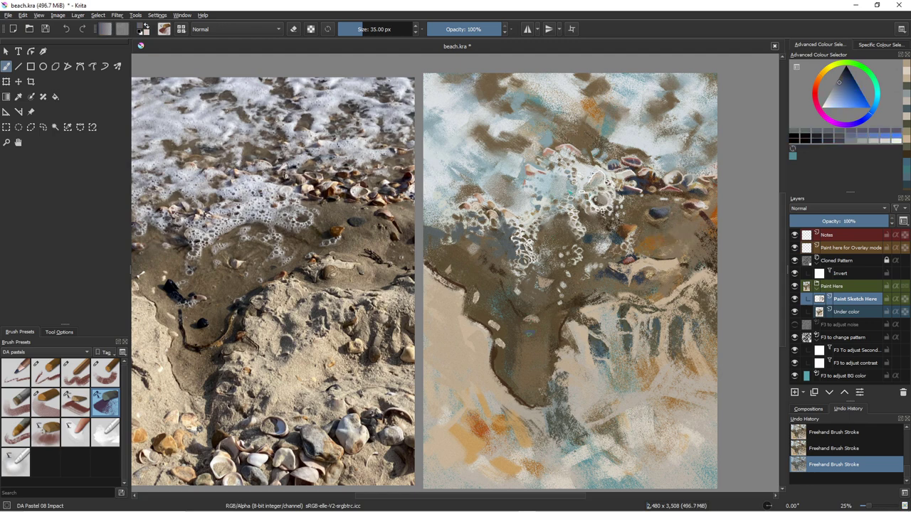
left_click(530, 329, "ctrl")
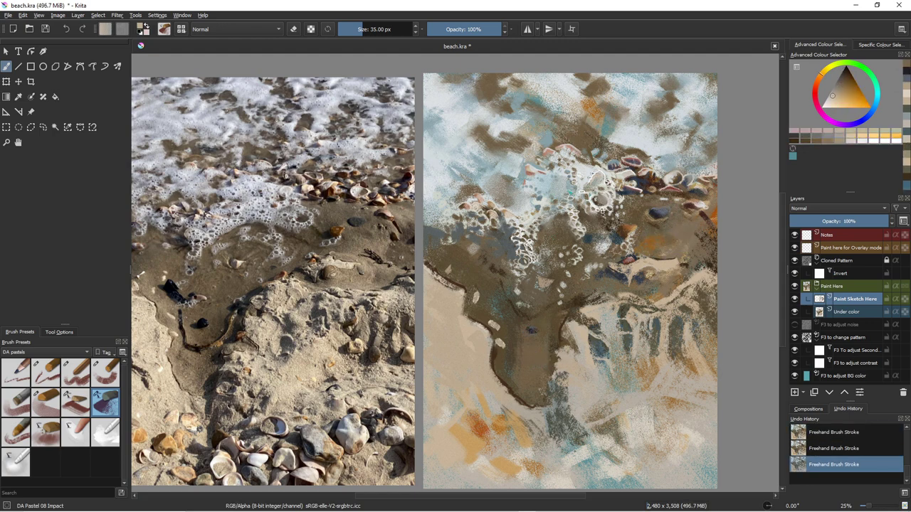
left_click(202, 324, "ctrl")
left_click_drag(498, 290, 526, 351)
mouse_move(559, 317)
left_mouse_down()
mouse_move(545, 346)
mouse_move(525, 351)
left_mouse_up()
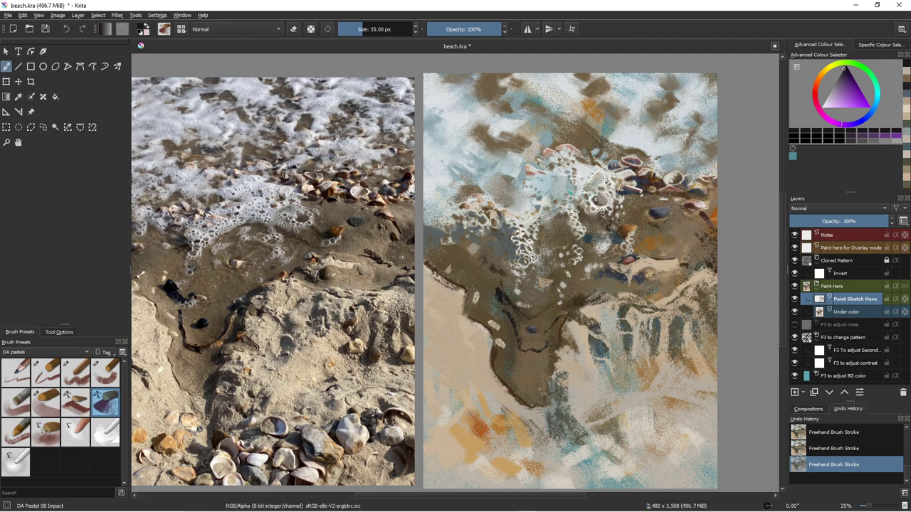
Add sampled pale sand marks beside the channel's lower right edge and along the left bank's rim.
left_click(568, 360, "ctrl")
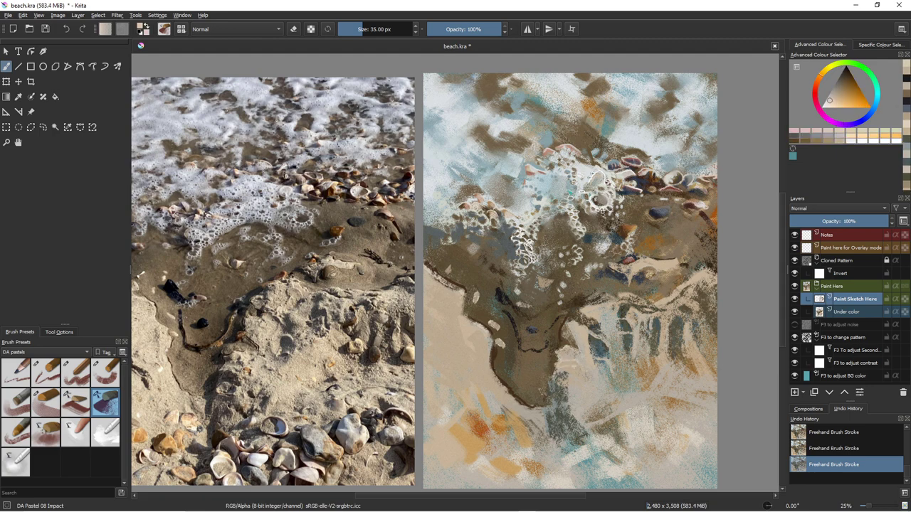
mouse_move(572, 383)
left_mouse_down()
mouse_move(551, 395)
mouse_move(516, 369)
mouse_move(449, 256)
left_mouse_up()
left_click(541, 390, "ctrl")
left_click(526, 384, "ctrl")
Enlarge the brush to 165 px and glaze sampled grey-brown over the lower channel and neighbouring sand.
key("bracketright")
key("bracketright")
key("bracketright")
key("bracketright")
key("bracketright")
key("bracketright")
key("bracketright")
key("bracketright")
key("bracketright")
key("bracketright")
key("bracketright")
key("bracketright")
key("bracketright")
key("bracketright")
key("bracketright")
key("bracketright")
key("bracketright")
key("bracketright")
key("bracketright")
key("bracketright")
key("bracketright")
key("bracketright")
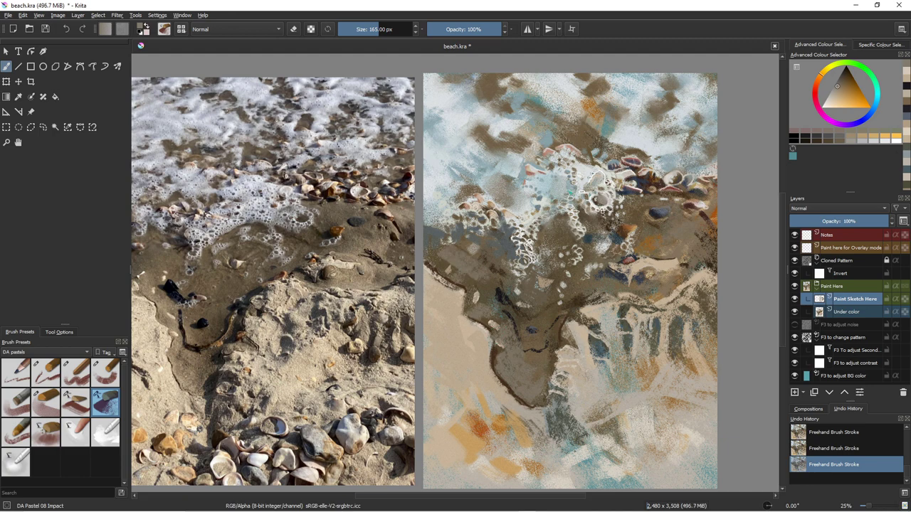
Brush sampled pale sand along the right bank's upper rim with the brush reduced to 110 px.
left_click(662, 303, "ctrl")
key("bracketleft")
key("bracketleft")
key("bracketleft")
key("bracketleft")
key("bracketleft")
key("bracketleft")
left_click_drag(660, 304, 695, 299)
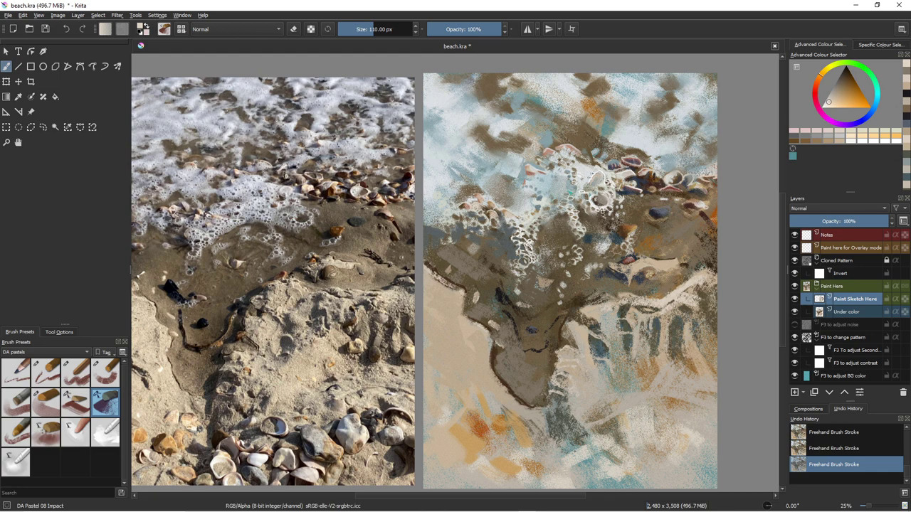
Highlight the small sand islet above the right bank in a lighter pinkish cream with a 44 px brush.
left_click(826, 105)
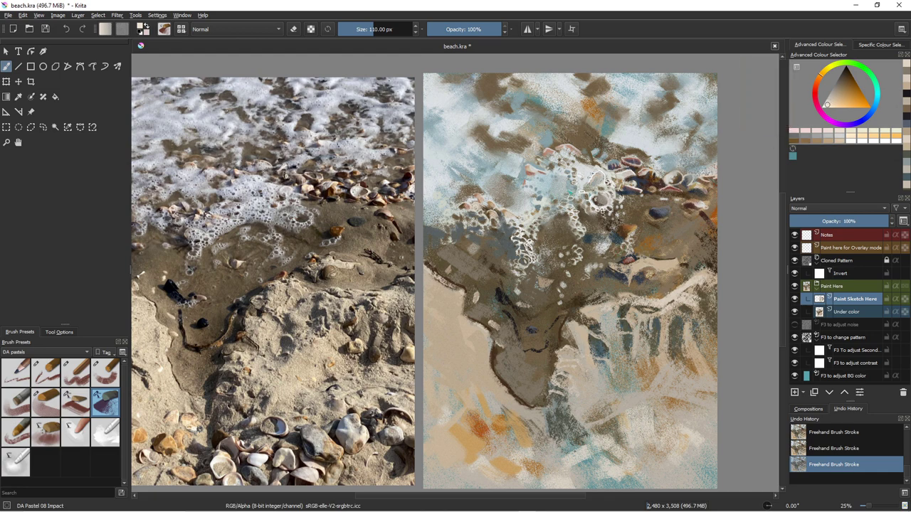
key("bracketleft")
key("bracketleft")
key("bracketleft")
key("bracketleft")
key("bracketleft")
key("bracketleft")
key("bracketleft")
key("bracketleft")
key("bracketleft")
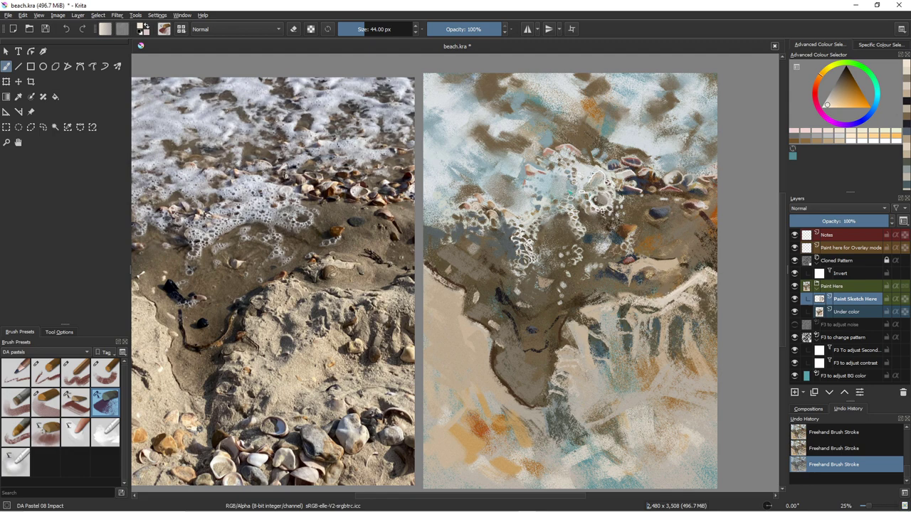
left_click_drag(638, 263, 676, 262)
Add finer pale cream highlights along the right bank's rim and ridges, reducing the brush to 20 px.
key("bracketleft")
key("bracketleft")
key("bracketleft")
key("bracketleft")
key("bracketleft")
key("bracketleft")
key("bracketleft")
key("bracketleft")
key("bracketleft")
key("bracketleft")
key("bracketleft")
key("bracketleft")
key("bracketleft")
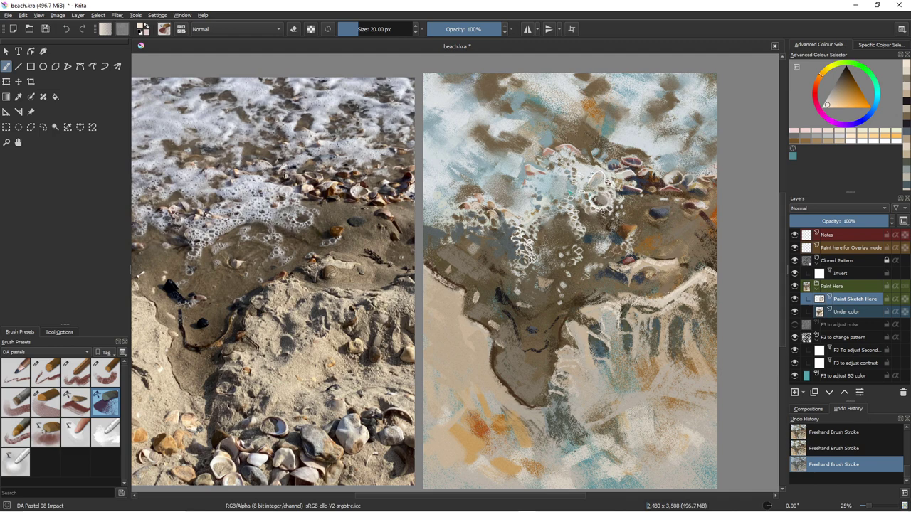
Enlarge the brush to 63 px and paint pale cream vertical ridges running down from the right bank's rim.
key("bracketright")
key("bracketright")
key("bracketright")
key("bracketright")
key("bracketright")
key("bracketright")
key("bracketright")
key("bracketright")
key("bracketright")
key("bracketright")
key("bracketright")
key("bracketright")
key("bracketright")
key("bracketright")
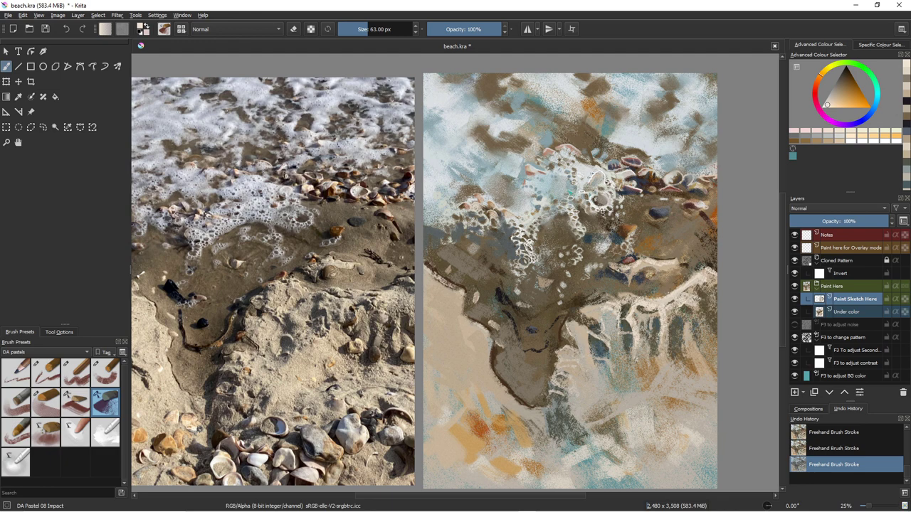
Reduce the brush to 22 px and trace a pale cream highlight along the left bank's rim.
key("bracketleft")
key("bracketleft")
key("bracketleft")
key("bracketleft")
key("bracketleft")
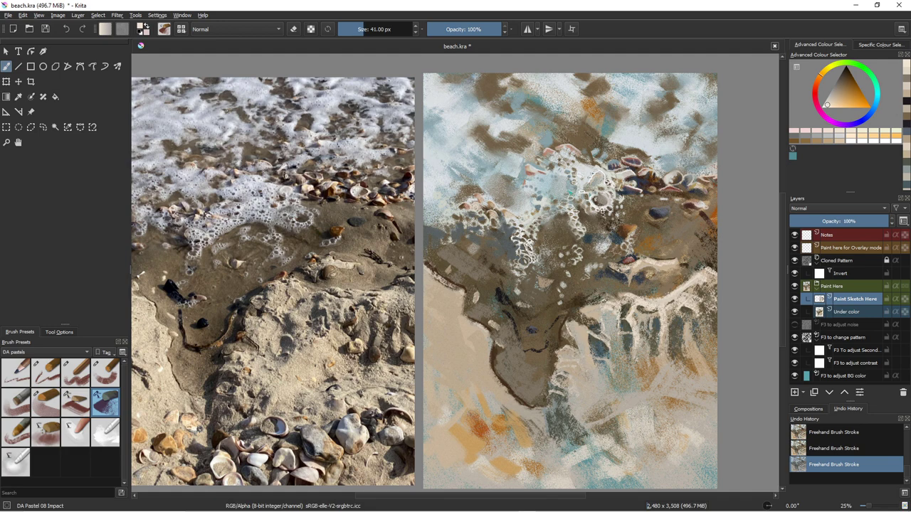
key("bracketleft")
left_click_drag(440, 283, 452, 290)
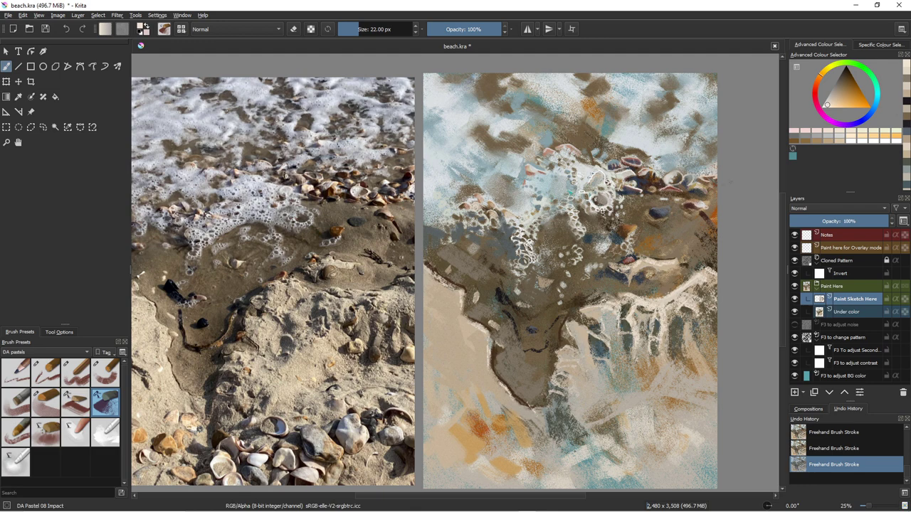
Paint mid-brown strokes between the right bank's rim and ridges with a 73 px brush.
left_click(843, 91)
left_click_drag(662, 302, 681, 302)
right_click(663, 303)
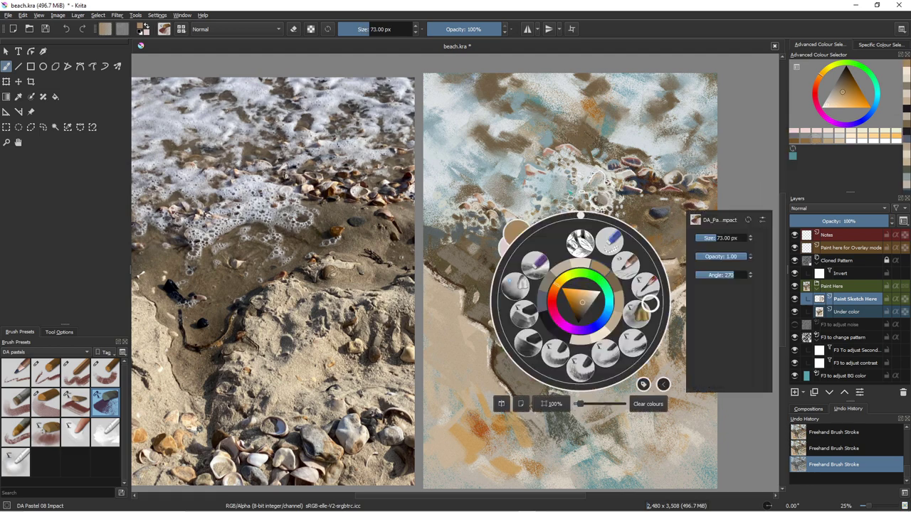
left_click(724, 192)
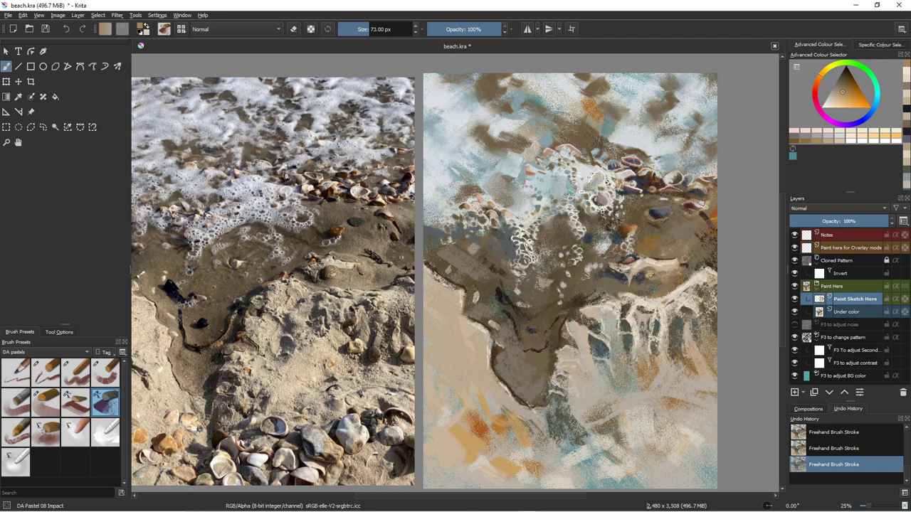
left_click_drag(645, 307, 651, 308)
Soften the right bank's ridges and the channel edges with the Blender Finger and Blender smear brushes.
left_click(76, 431)
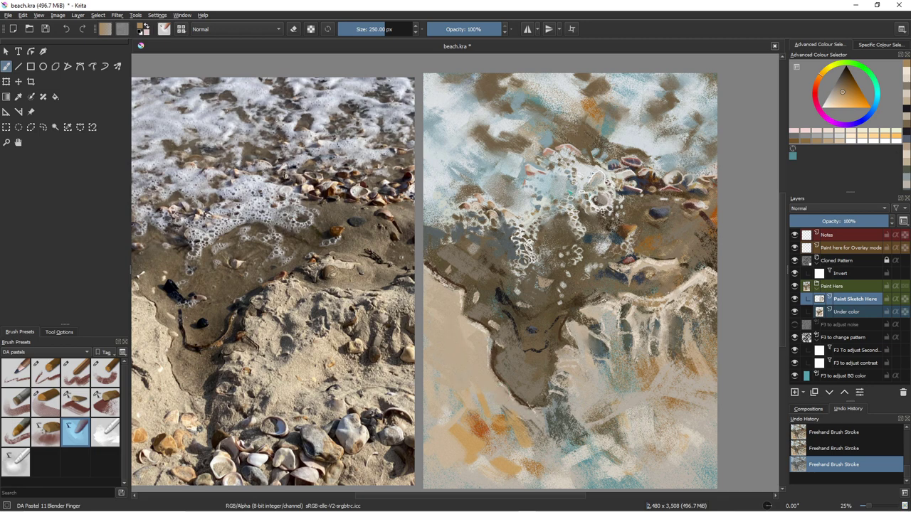
key("slash")
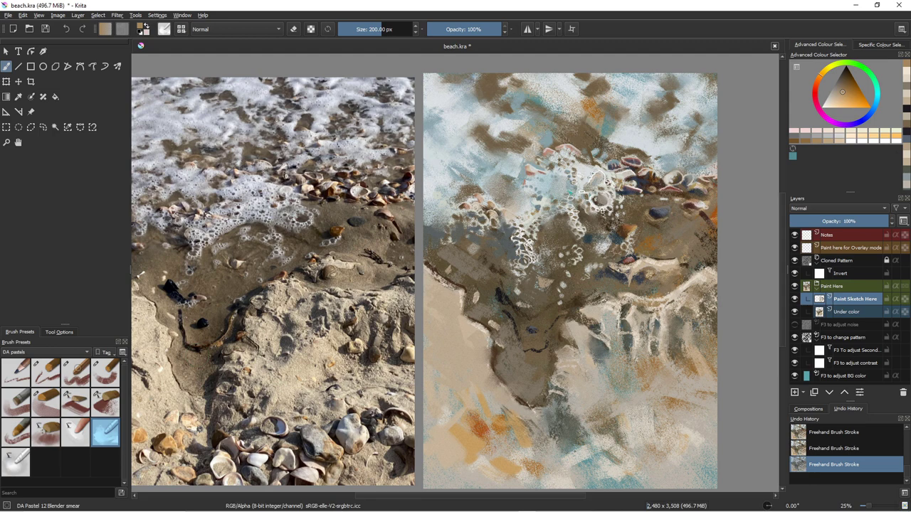
Scumble the tan brown over the sandbanks with DA Pastel 08 Impact at 230 px.
left_click(76, 369)
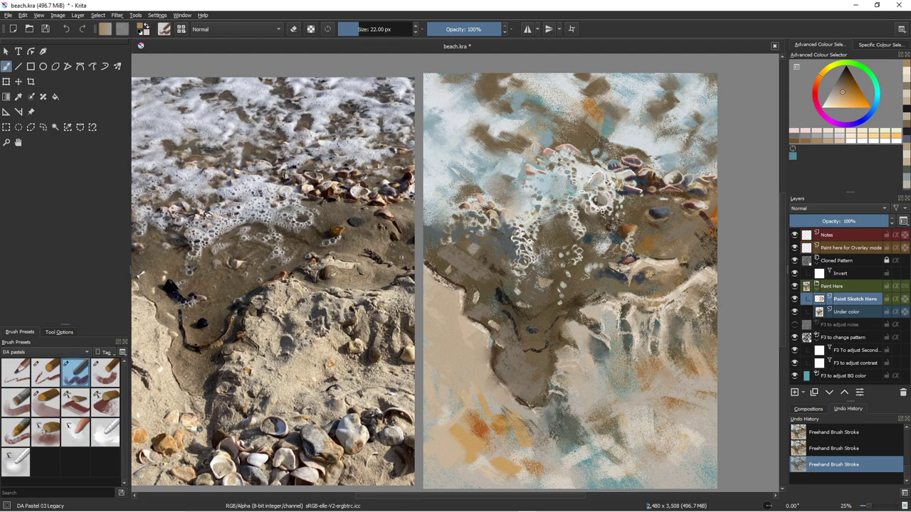
left_click(104, 402)
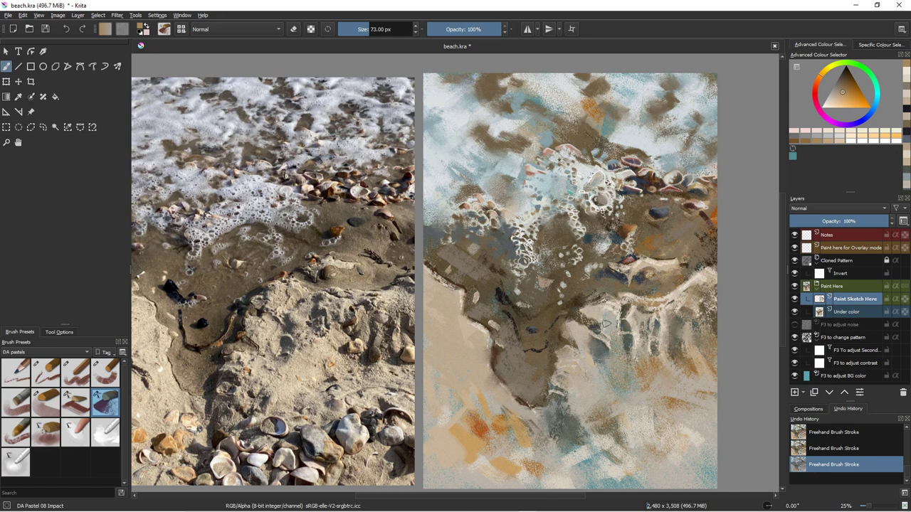
left_click_drag(586, 365, 655, 365, "shift")
mouse_move(595, 372)
left_mouse_down()
mouse_move(604, 405)
mouse_move(580, 389)
mouse_move(578, 412)
left_mouse_up()
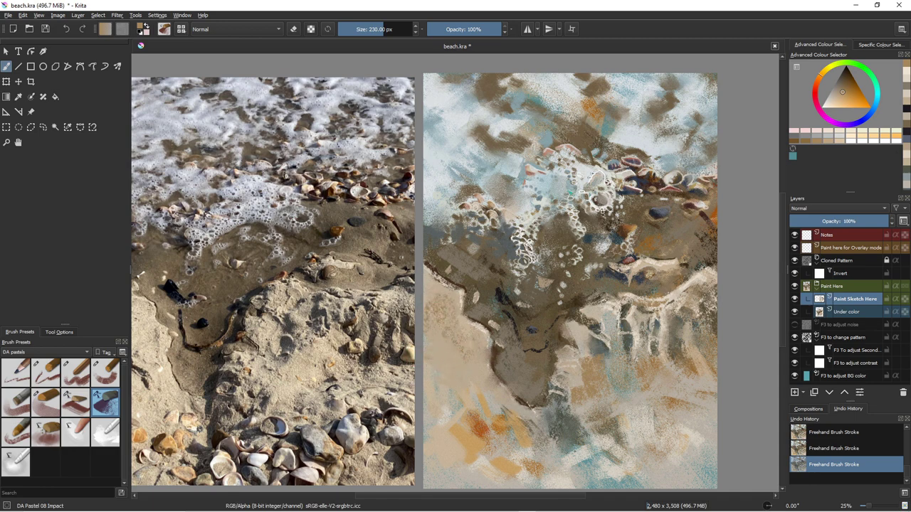
Draw small grey-brown pebbles below the right bank's ridges with DA Pastel 04 Basic at 32 px.
key("slash")
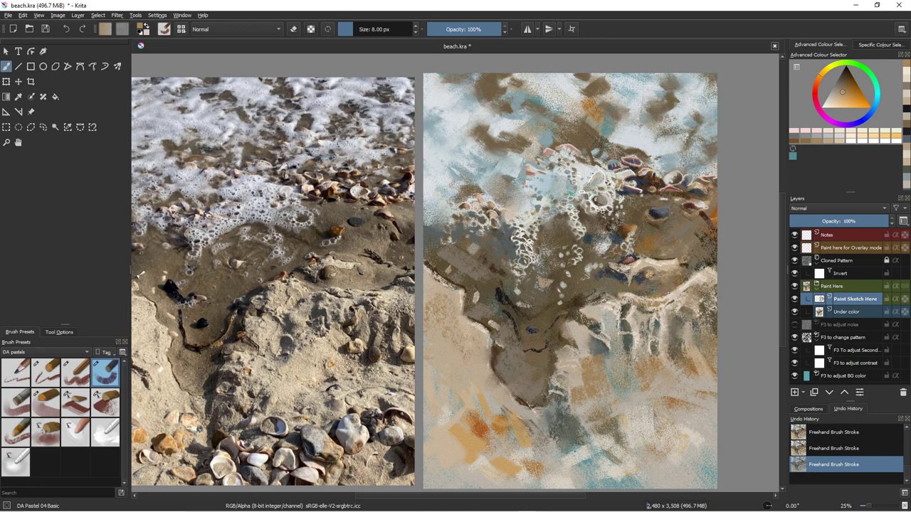
left_click(82, 369)
left_click(100, 367)
key("bracketright")
key("bracketright")
key("bracketright")
key("bracketright")
key("bracketright")
key("bracketright")
key("bracketright")
key("bracketright")
key("bracketright")
key("bracketright")
key("bracketright")
left_click_drag(843, 92, 836, 94)
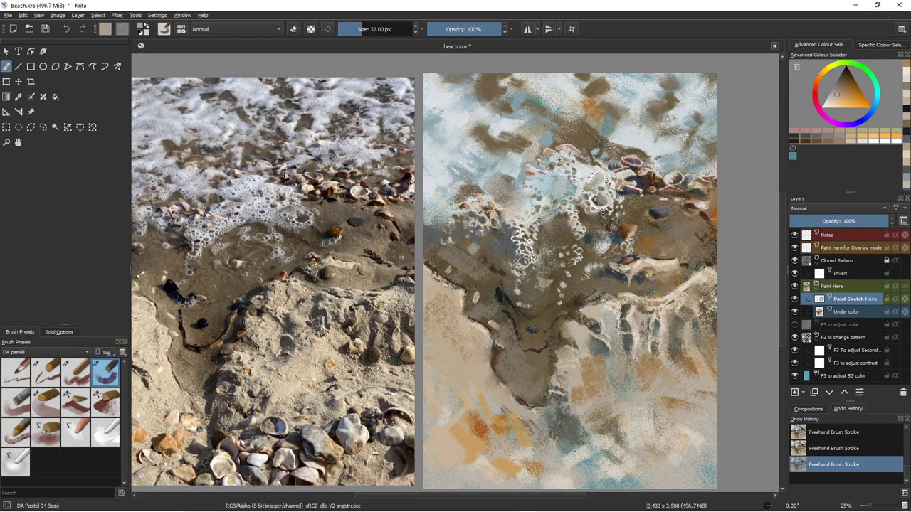
left_click(649, 356)
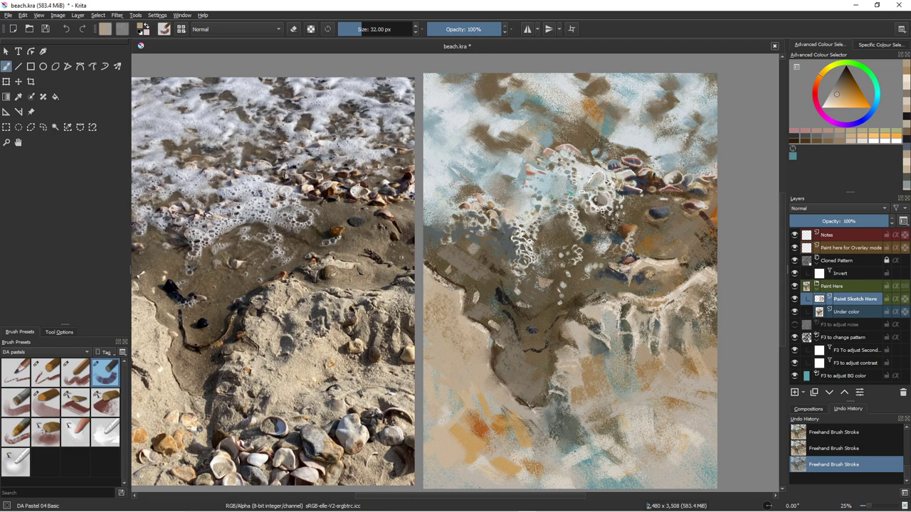
Vary the pebbles below the ridges with tan, reddish-brown, sampled sand and pale cream marks.
left_click(839, 101)
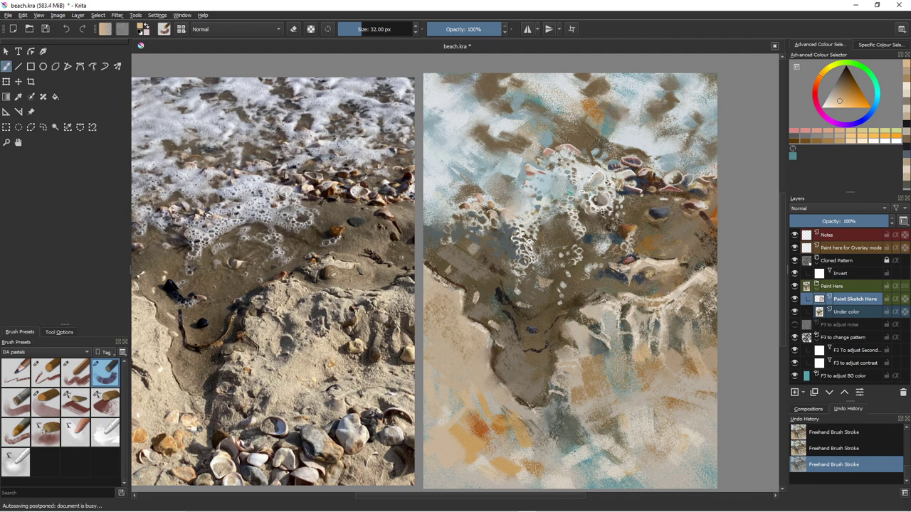
left_click(817, 82)
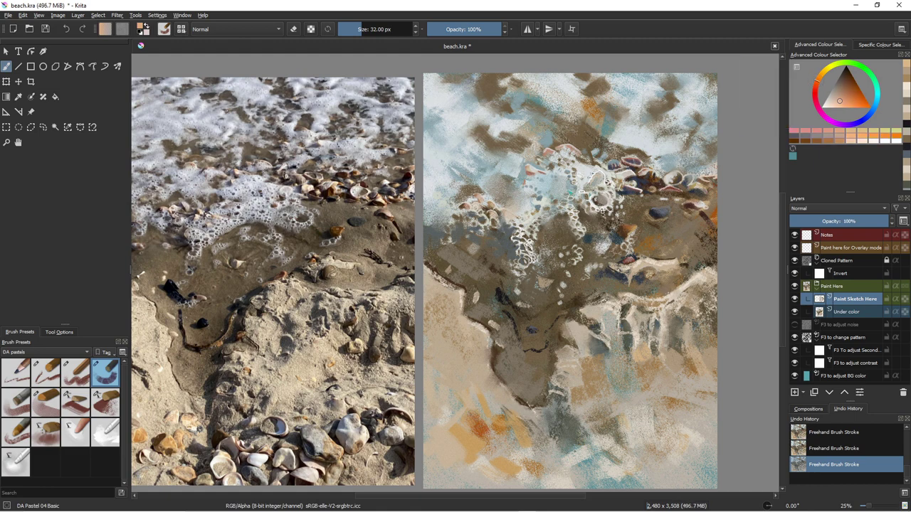
left_click(843, 89)
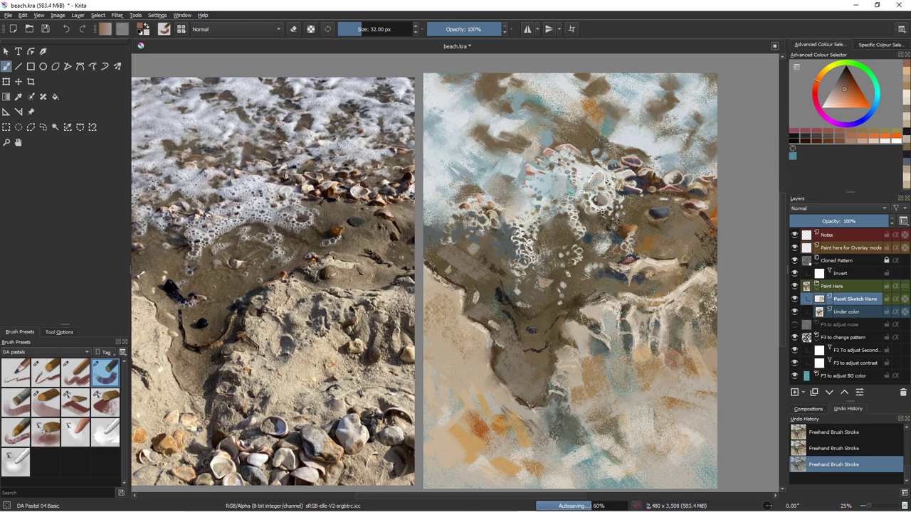
left_click(643, 353, "ctrl")
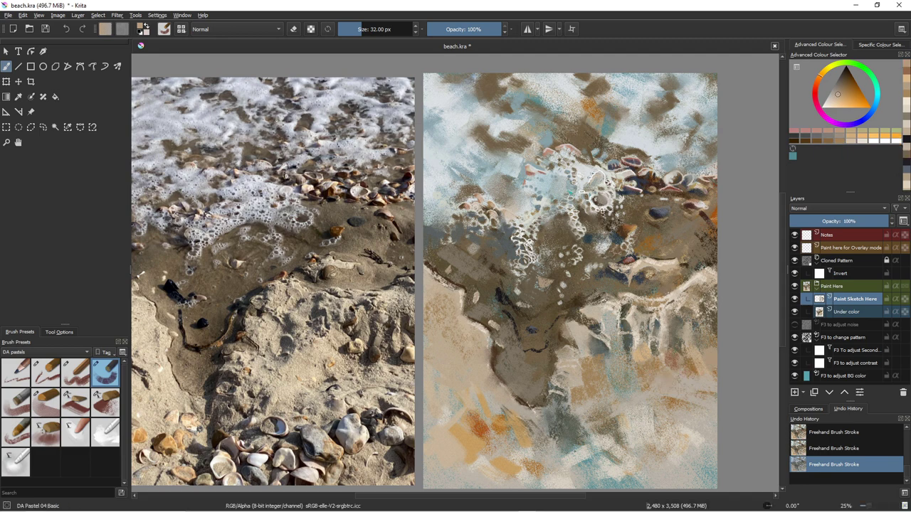
left_click(693, 352, "ctrl")
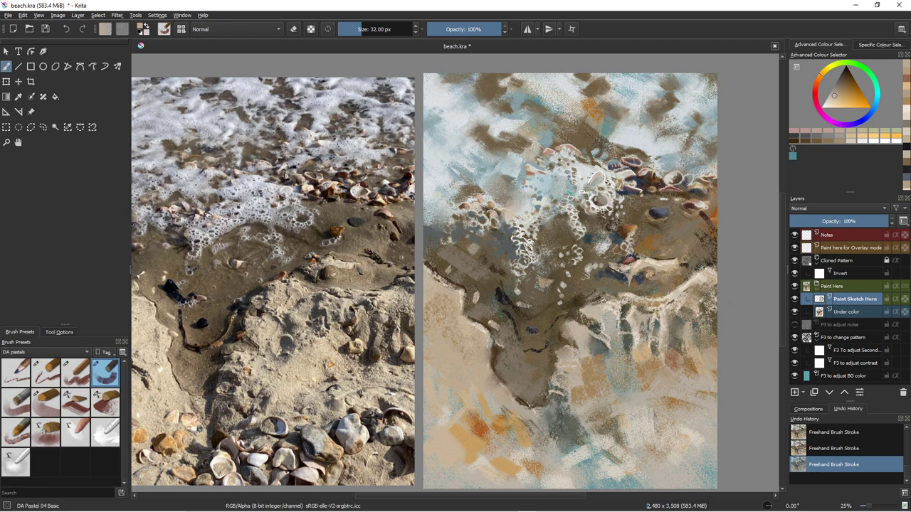
left_click(832, 102)
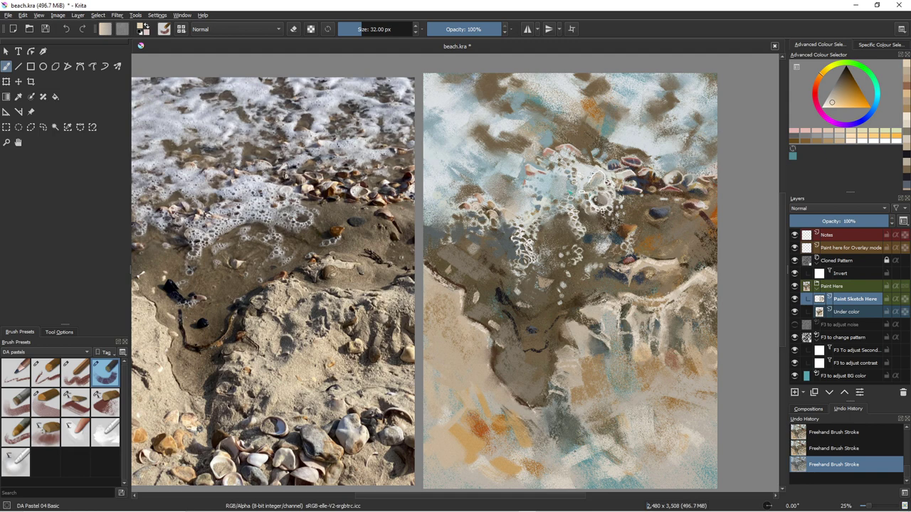
Paint a dark red pebble in the row below the ridges and add dark brown accents.
left_click(815, 88)
left_click(844, 85)
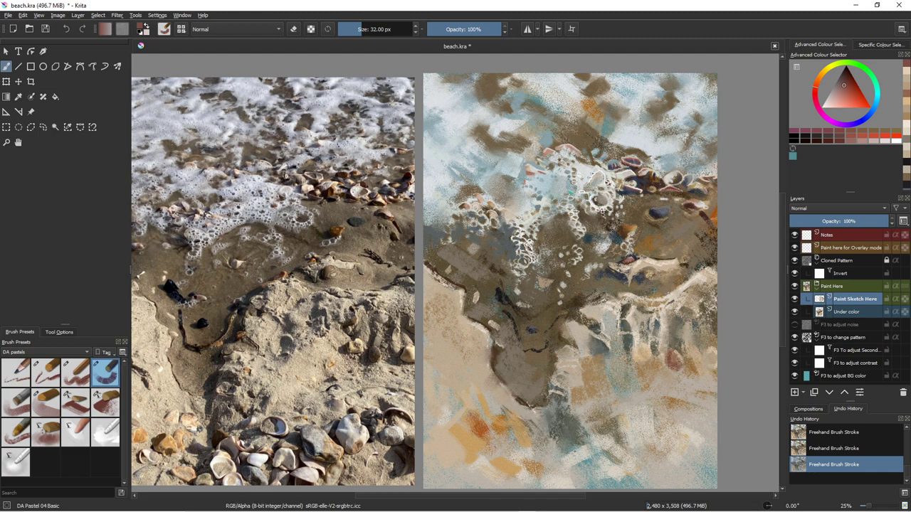
left_click(820, 75)
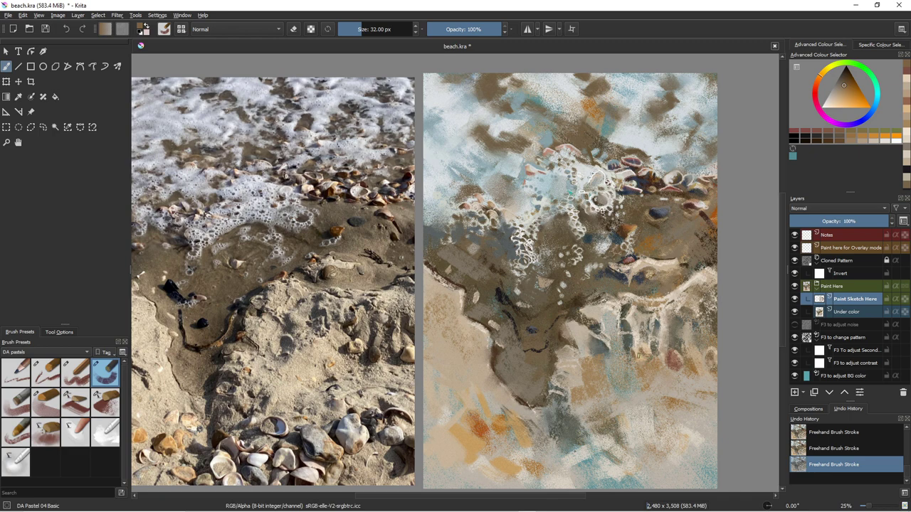
Shade around the pebbles in dark olive, starting at 59 px and reducing the brush to 26 px.
left_click(638, 355, "ctrl")
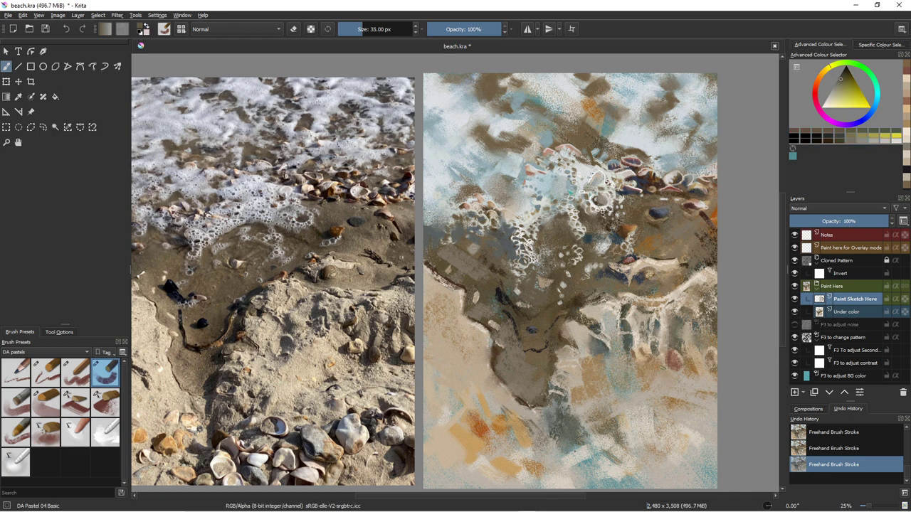
left_click_drag(652, 361, 667, 374, "shift")
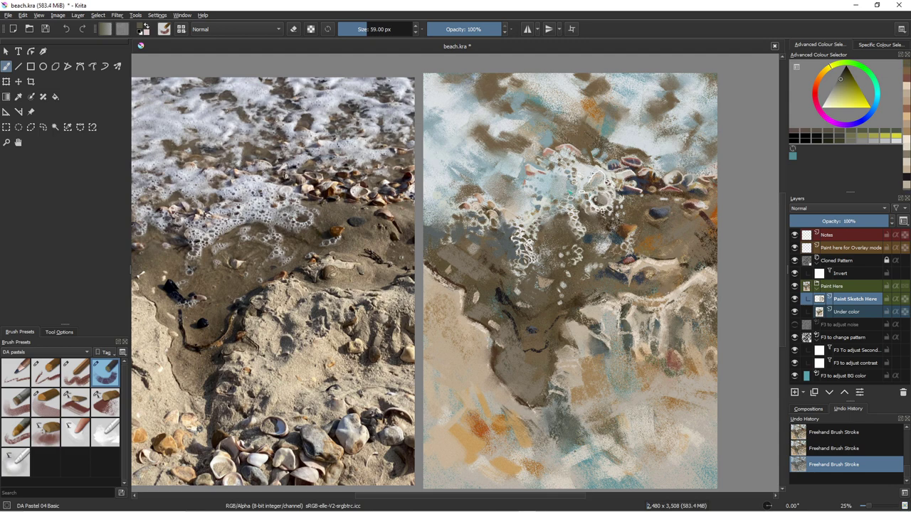
key("bracketleft")
key("bracketleft")
key("bracketleft")
key("bracketleft")
key("bracketleft")
key("bracketleft")
key("bracketleft")
key("bracketleft")
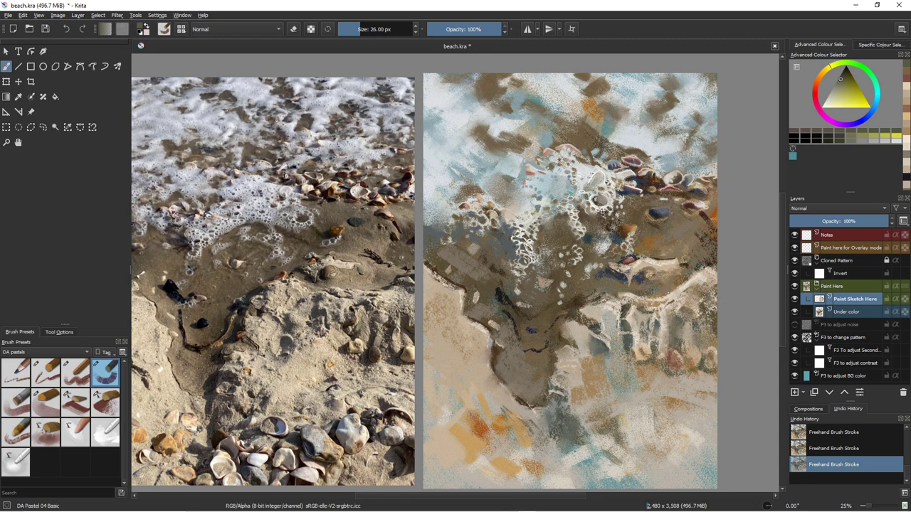
Refine the pebbles' dark olive outlines and crevices, reducing the brush to 10 px.
key("bracketright")
key("bracketright")
key("bracketright")
key("bracketleft")
key("bracketleft")
key("bracketleft")
key("bracketleft")
key("bracketleft")
key("bracketleft")
key("bracketleft")
key("bracketleft")
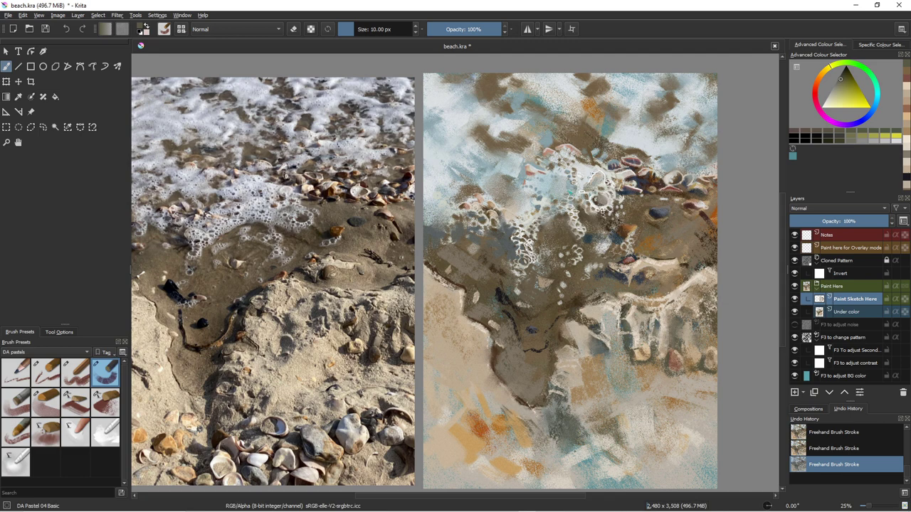
Enlarge the brush to 59 px and lay dark blue-violet shadows around the row of pebbles.
key("bracketright")
key("bracketright")
key("bracketright")
key("bracketright")
key("bracketright")
key("bracketright")
key("bracketright")
key("bracketright")
key("bracketright")
key("bracketright")
key("bracketright")
key("bracketright")
key("bracketright")
key("bracketright")
key("bracketright")
key("bracketright")
key("bracketright")
key("bracketright")
key("bracketright")
key("bracketright")
left_click(858, 119)
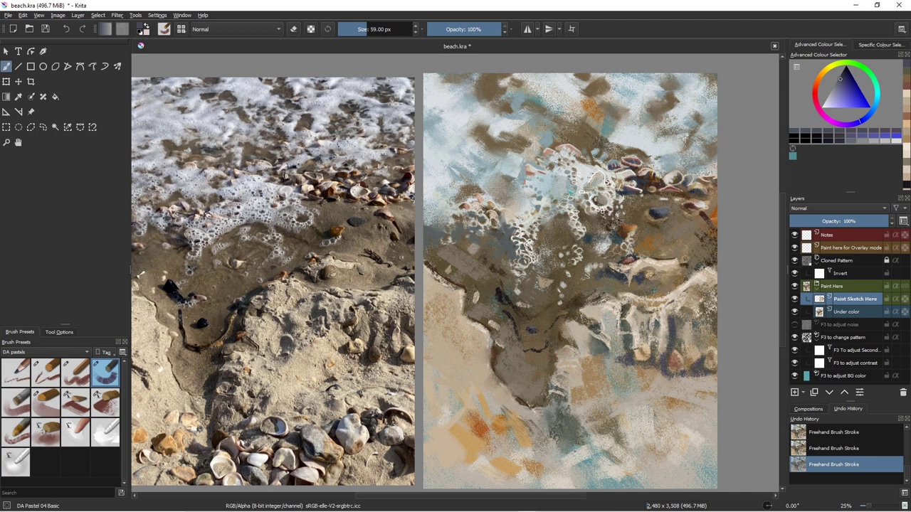
Draw dark blue-violet shadow lines between the right bank's vertical ridges, reducing the brush to 28 px.
left_click_drag(700, 318, 704, 356)
key("bracketleft")
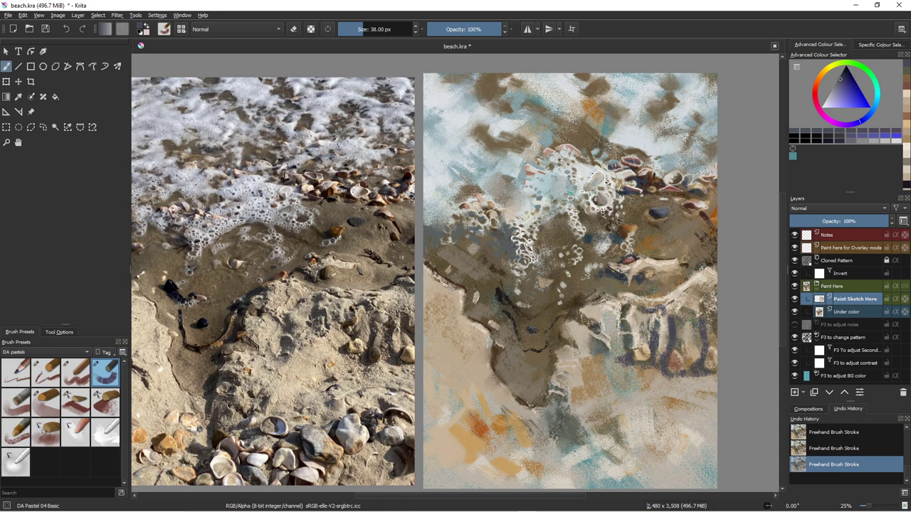
key("bracketleft")
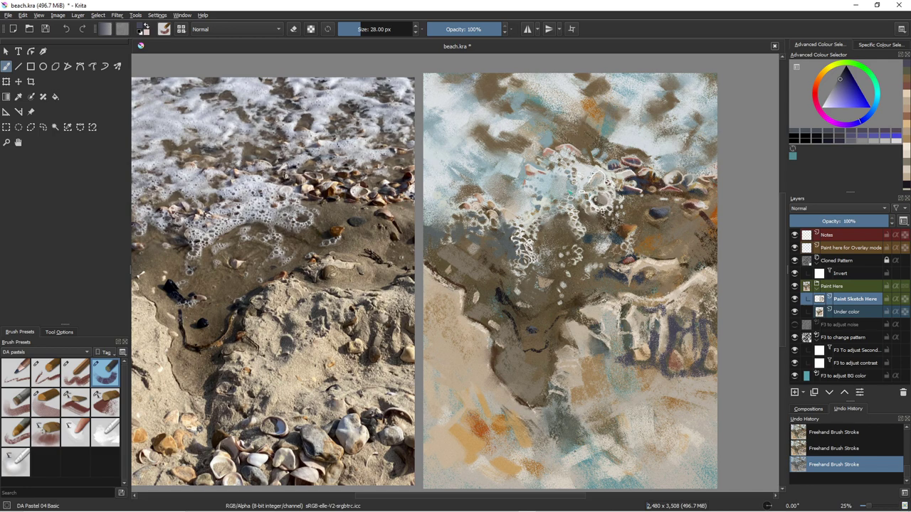
left_click_drag(648, 311, 648, 333)
Choose a pale cream yellow as the painting colour and switch to the DA Pastel 03 Legacy brush.
left_click(826, 68)
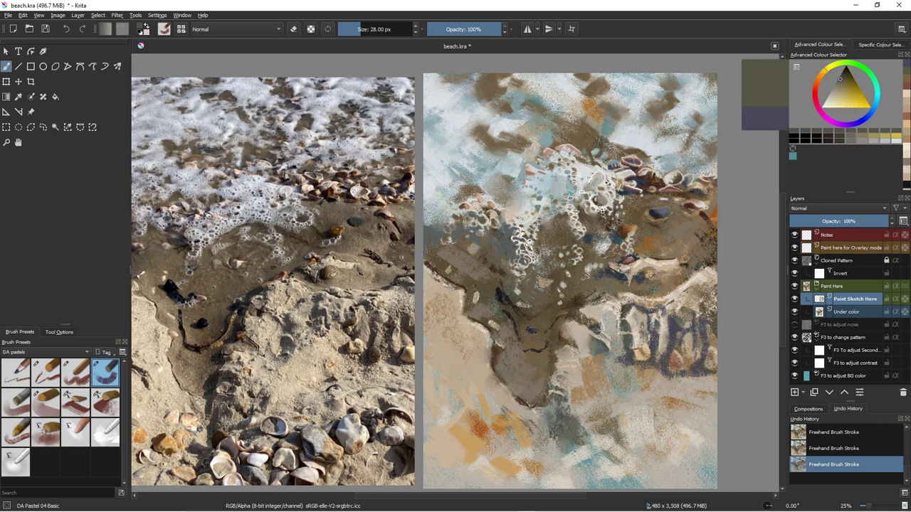
left_click(830, 102)
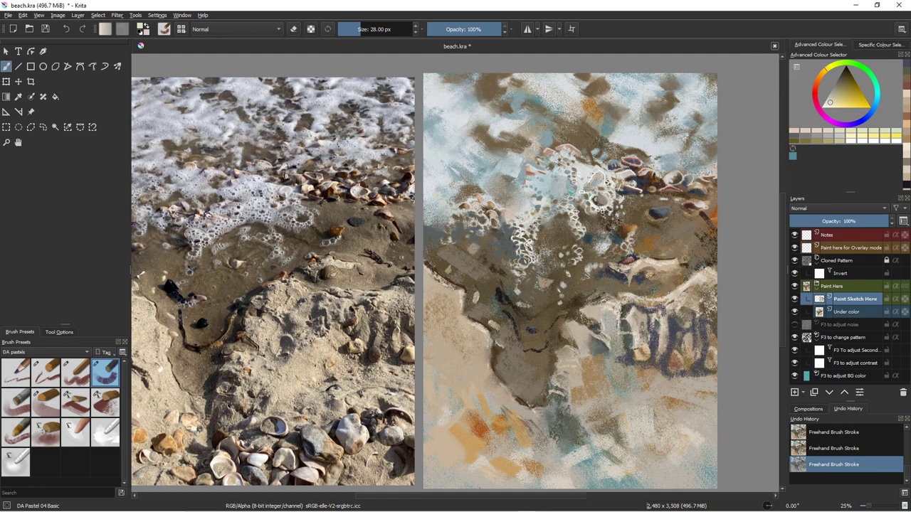
left_click(75, 373)
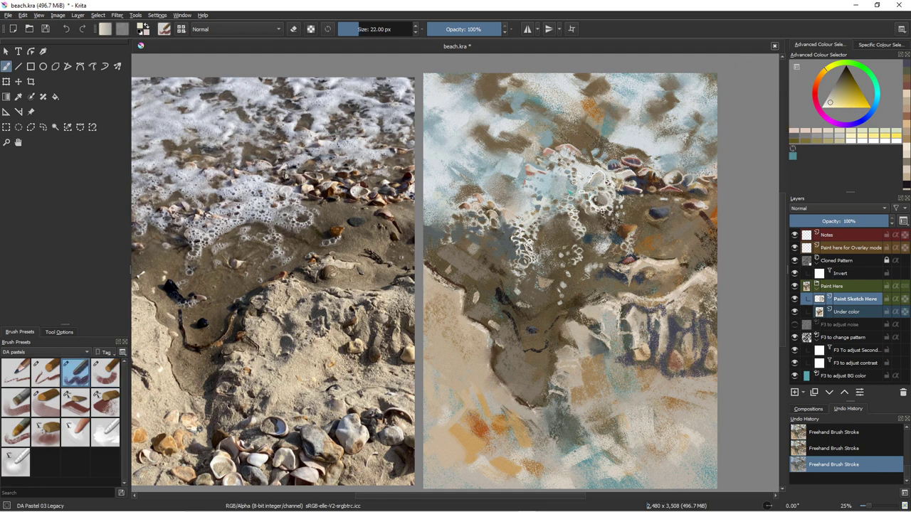
Try a pale cream stroke on the sand below the pebbles with the brush enlarged to 110 px.
key("bracketright")
key("bracketright")
key("bracketright")
key("bracketright")
key("bracketright")
key("bracketright")
key("bracketright")
key("bracketright")
key("bracketright")
key("bracketright")
key("bracketright")
key("bracketright")
key("bracketright")
key("bracketright")
key("bracketright")
key("bracketright")
key("bracketright")
key("bracketright")
key("bracketright")
key("bracketright")
left_click_drag(618, 381, 630, 410)
key("ctrl+z")
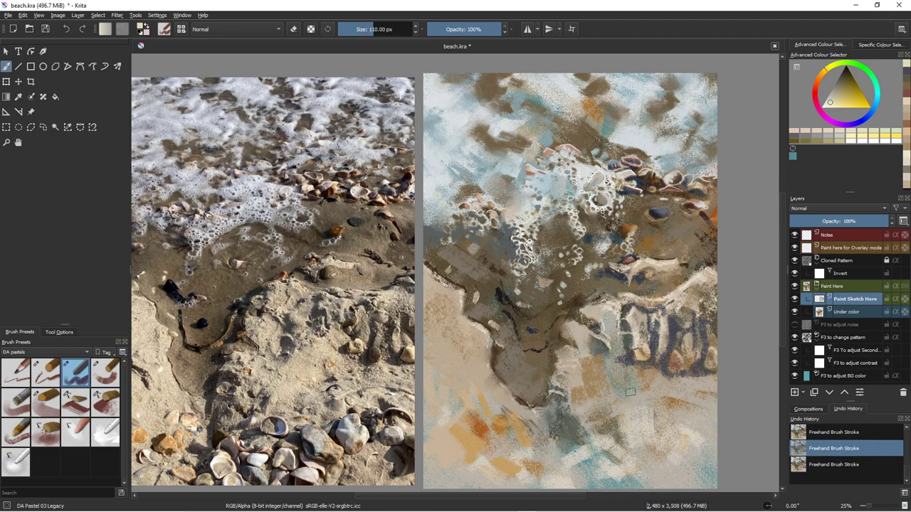
Highlight the row of pebbles and the ridges above them in pale cream, reducing the brush to 28 px and finally 16 px.
key("bracketleft")
key("bracketleft")
key("bracketleft")
key("bracketleft")
key("bracketleft")
key("bracketleft")
key("bracketleft")
key("bracketleft")
key("bracketleft")
key("bracketleft")
key("bracketleft")
key("bracketleft")
key("bracketleft")
left_click_drag(647, 349, 647, 349)
key("ctrl+shift+z")
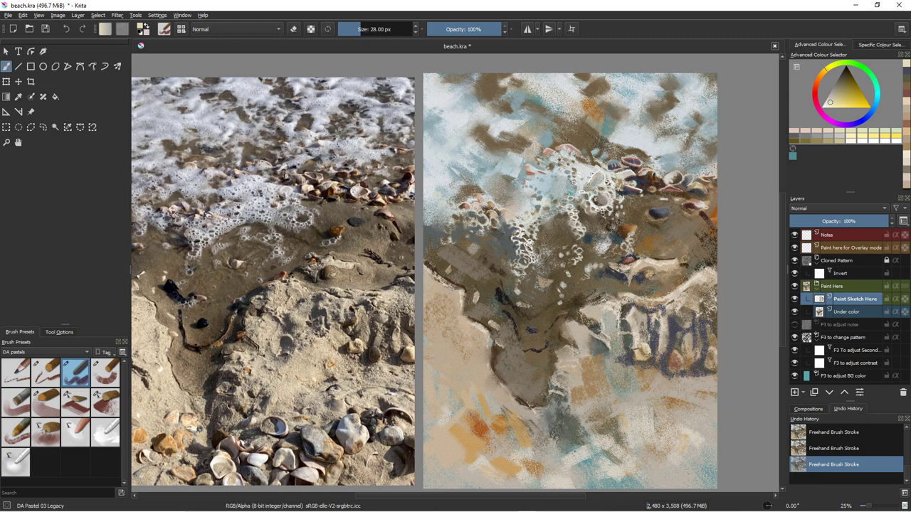
left_click_drag(638, 344, 636, 343)
key("bracketleft")
left_click_drag(706, 347, 710, 355)
Deepen the gaps between the right bank's ridges in dark navy blue, enlarging the brush to 35 px.
left_click(661, 384, "ctrl")
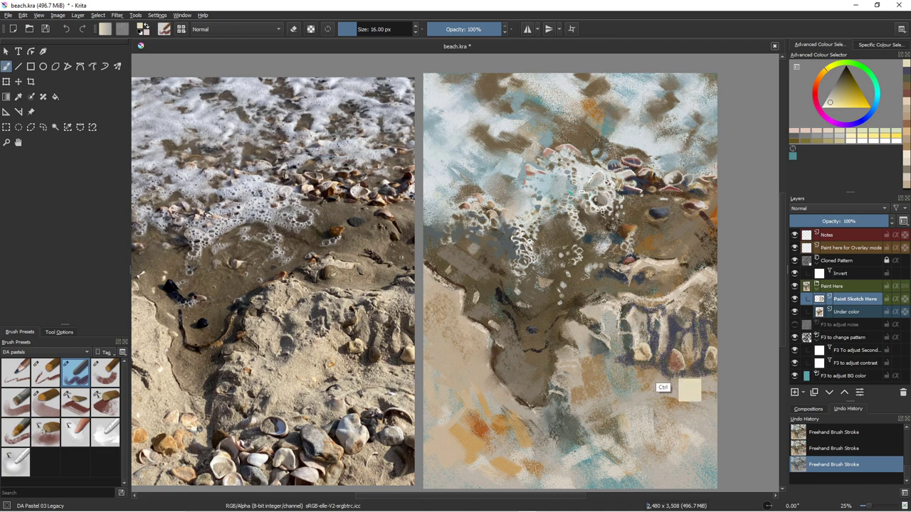
left_click(845, 76)
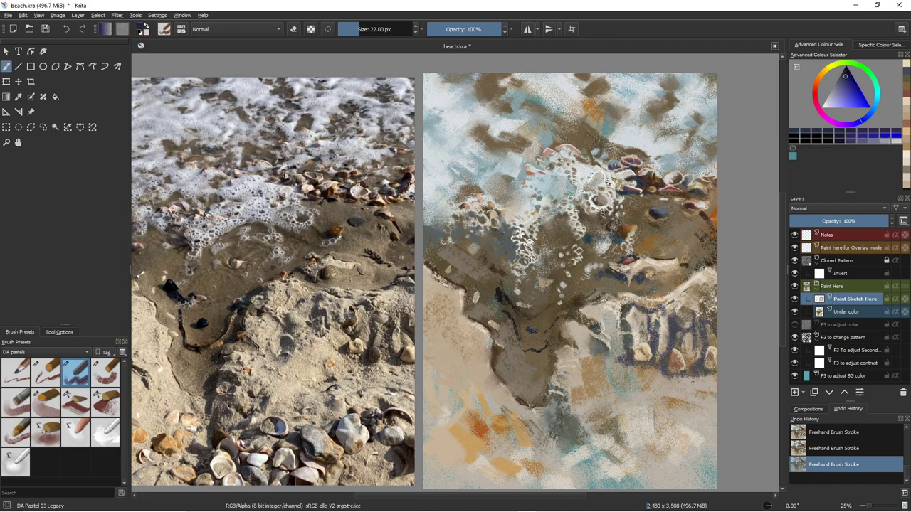
key("bracketright")
key("bracketright")
key("bracketright")
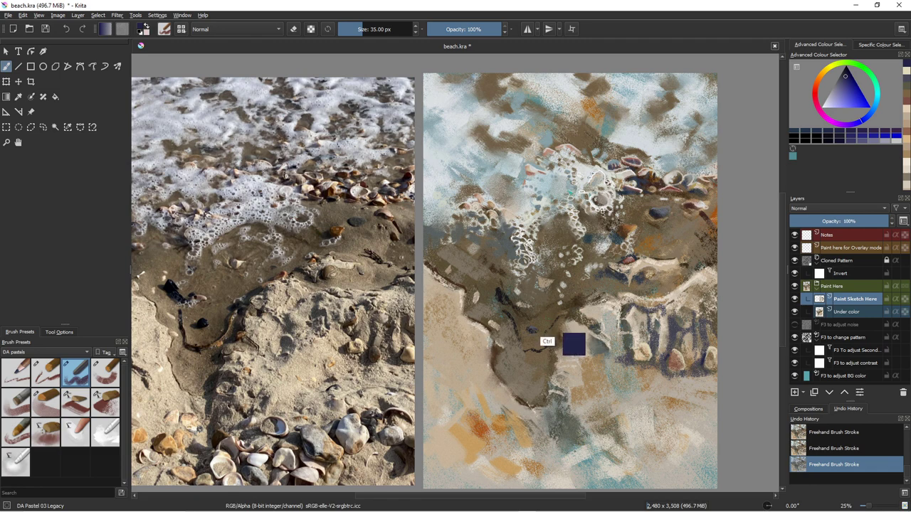
Sample dark brown and blue-violet from the bank, choose dark navy, and shade around the large foam bubble at 35 px.
left_click(561, 342, "ctrl")
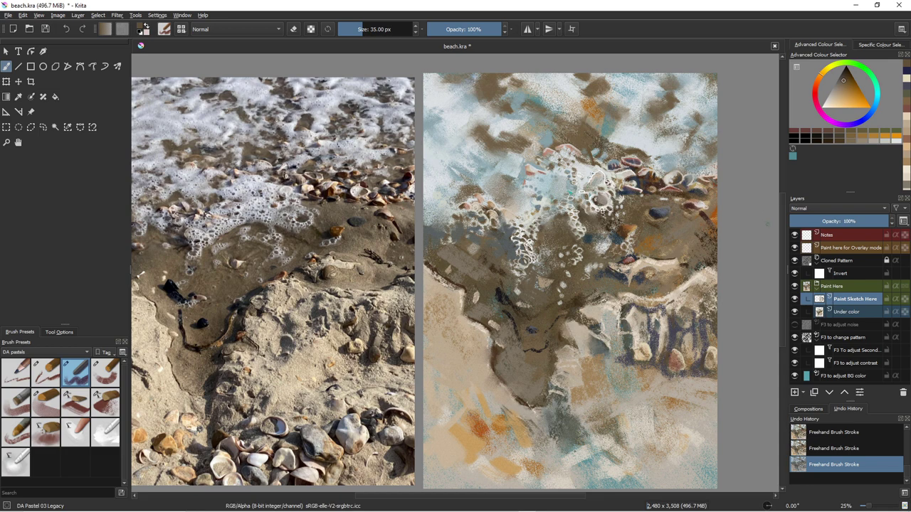
left_click(671, 352, "ctrl")
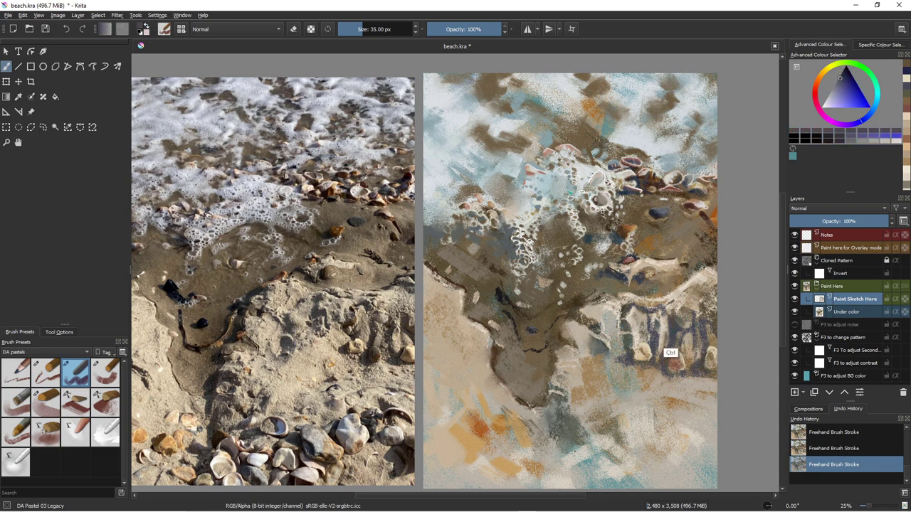
left_click(846, 77)
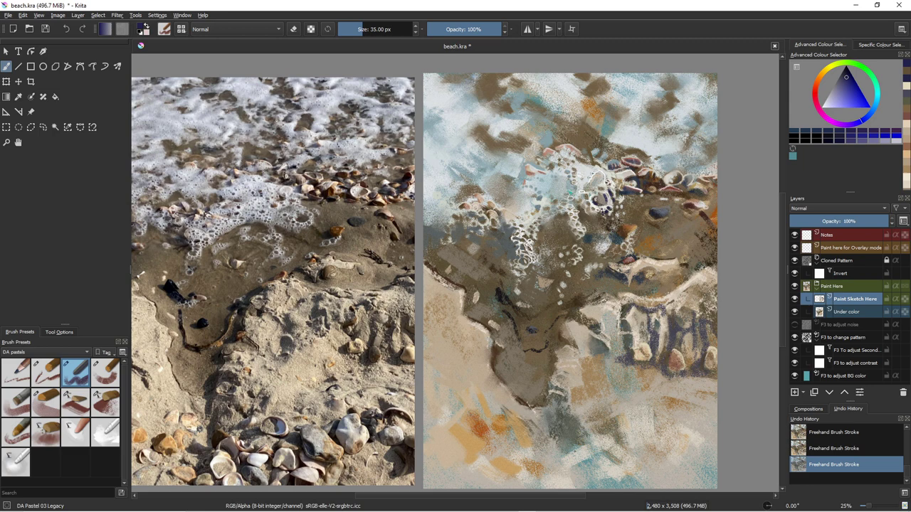
Smear the painted texture with the 200 px DA Pastel 12 Blender smear brush and sample dark brown beside the channel.
key("slash")
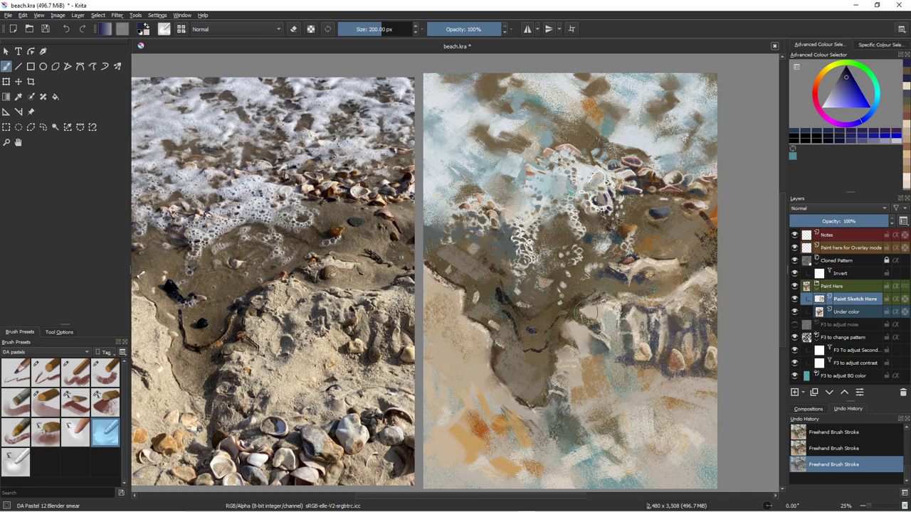
key("ctrl")
left_click(580, 334, "ctrl")
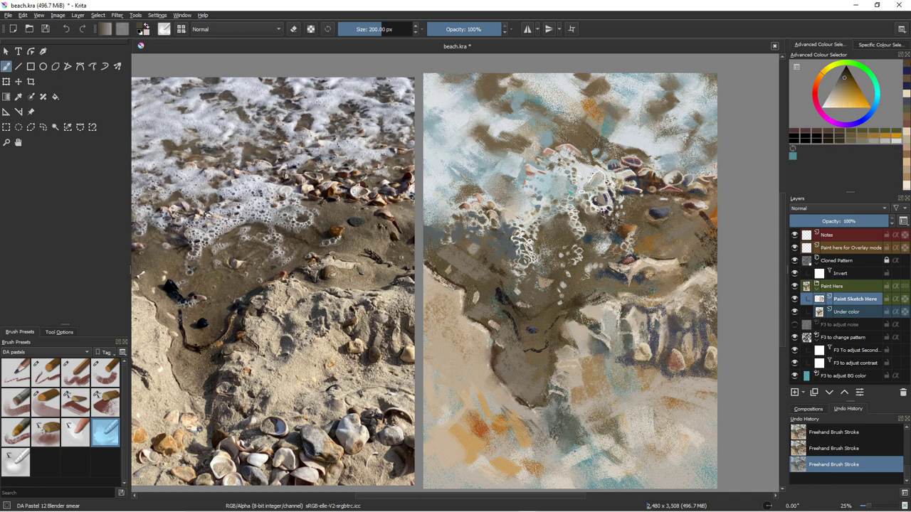
Sample sand beige and cover the right bank's upper corner beside the channel with the DA Pastel 08 Impact brush at 230 px.
left_click(106, 372)
left_click(596, 338, "ctrl")
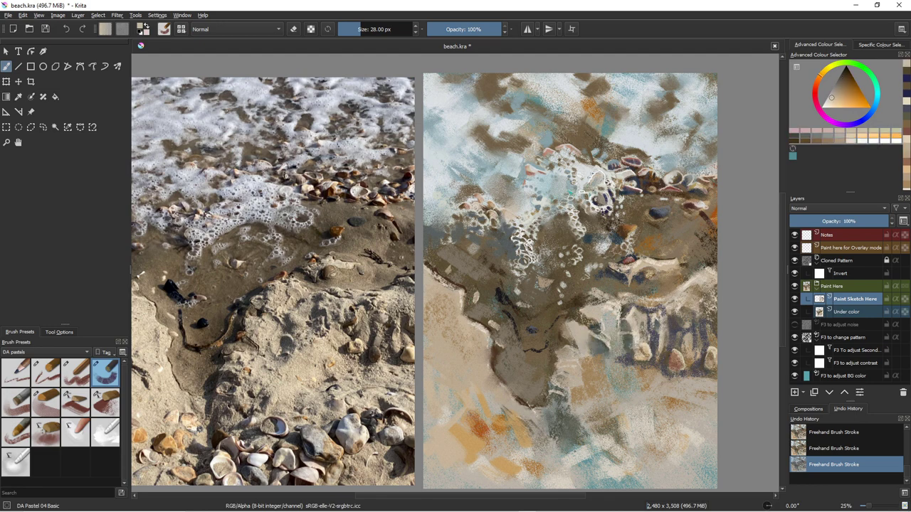
key("]")
key("]")
key("]")
key("]")
key("]")
key("]")
key("]")
key("]")
key("]")
key("]")
key("]")
left_click(106, 402)
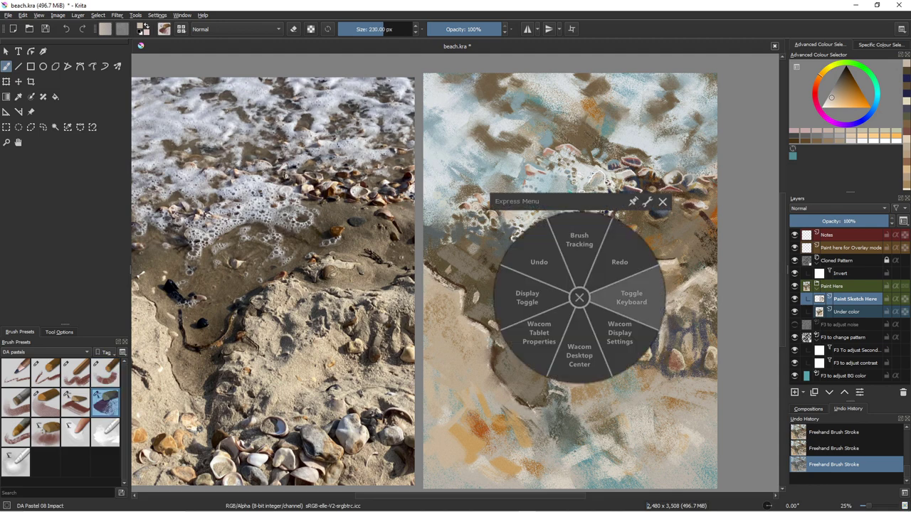
left_click(630, 298)
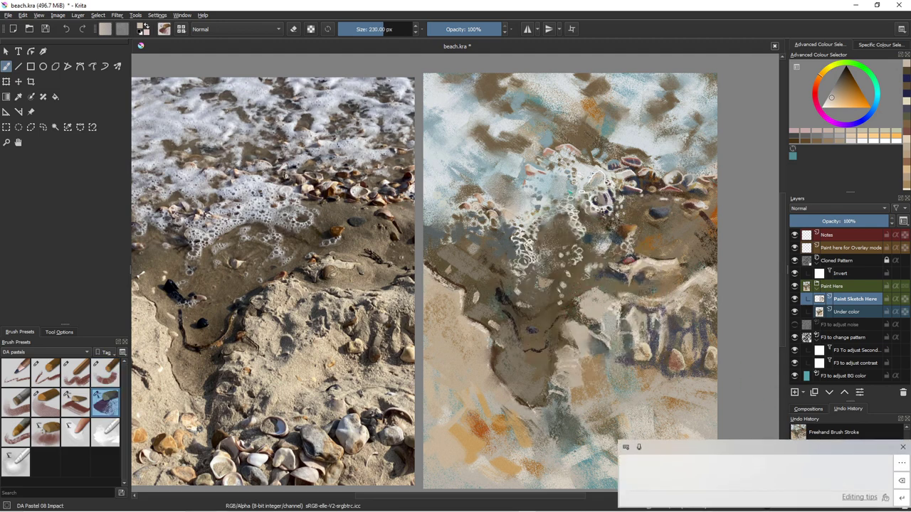
left_click(902, 447)
left_click_drag(587, 292, 598, 297)
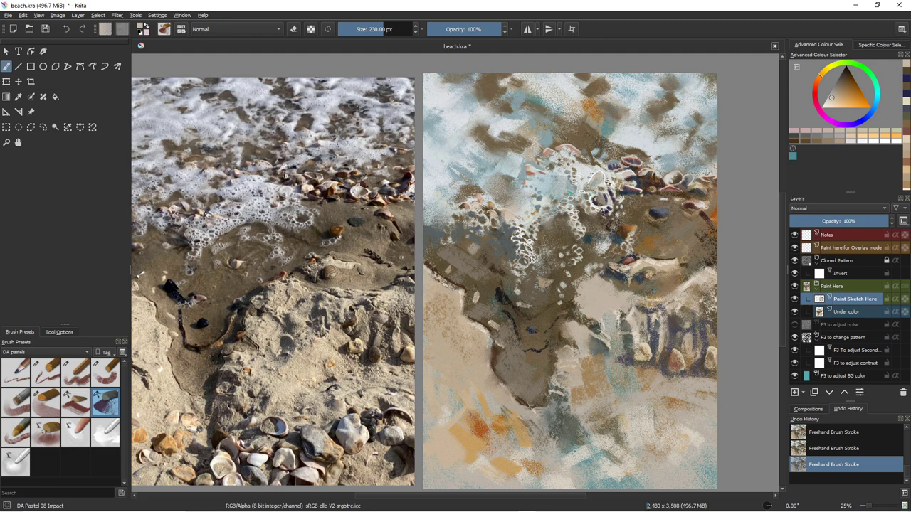
Draw pale peach ridge highlights across the right bank with the DA Pastel 03 Legacy brush, reducing it from 35 to 22 px.
left_click(67, 372)
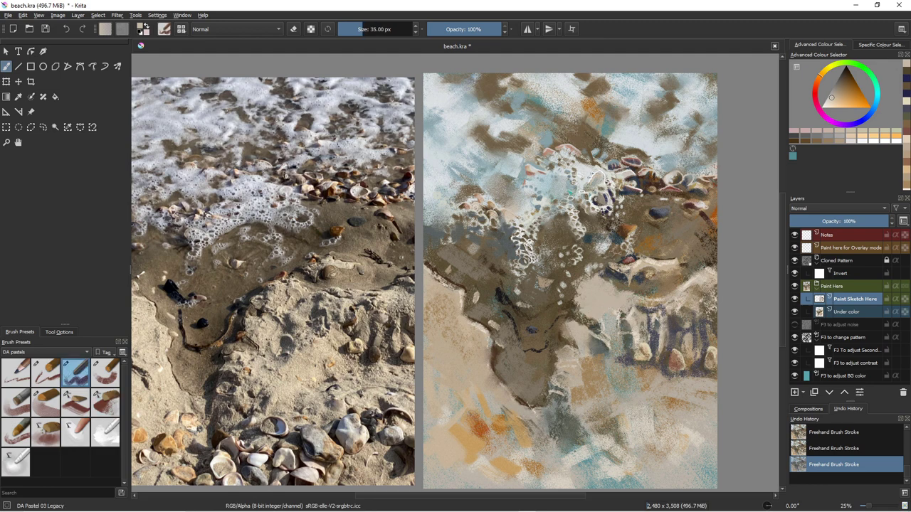
left_click(830, 103)
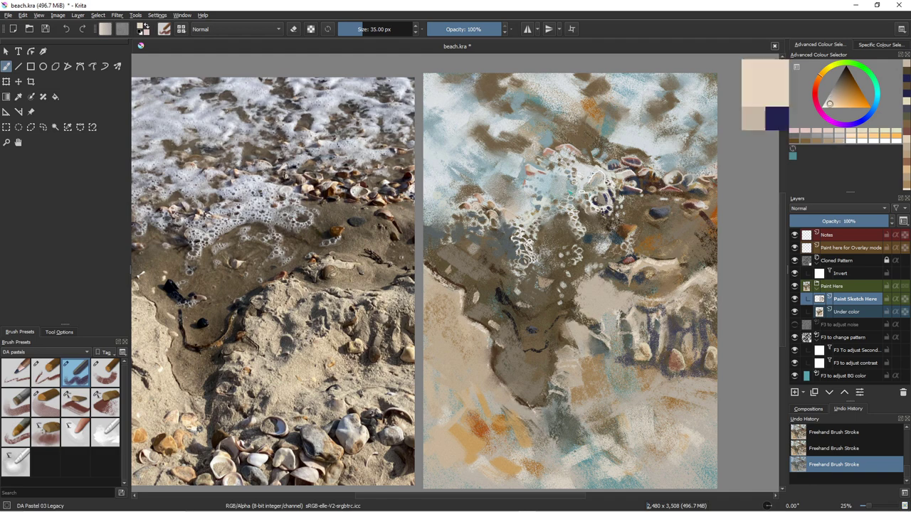
key("bracketleft")
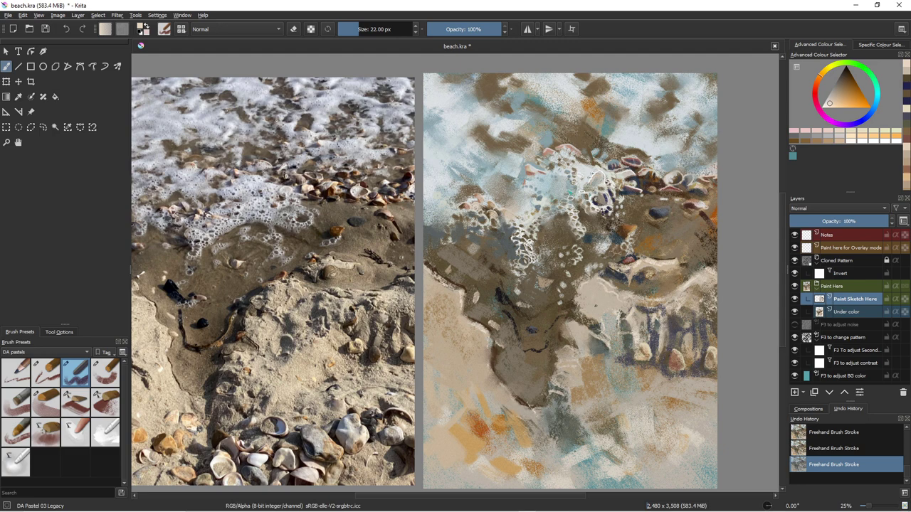
left_click_drag(600, 302, 590, 321)
mouse_move(699, 405)
left_mouse_down()
mouse_move(660, 392)
mouse_move(646, 402)
left_mouse_up()
mouse_move(568, 363)
left_mouse_down()
mouse_move(602, 384)
mouse_move(592, 377)
mouse_move(621, 376)
left_mouse_up()
left_click_drag(563, 374, 583, 389)
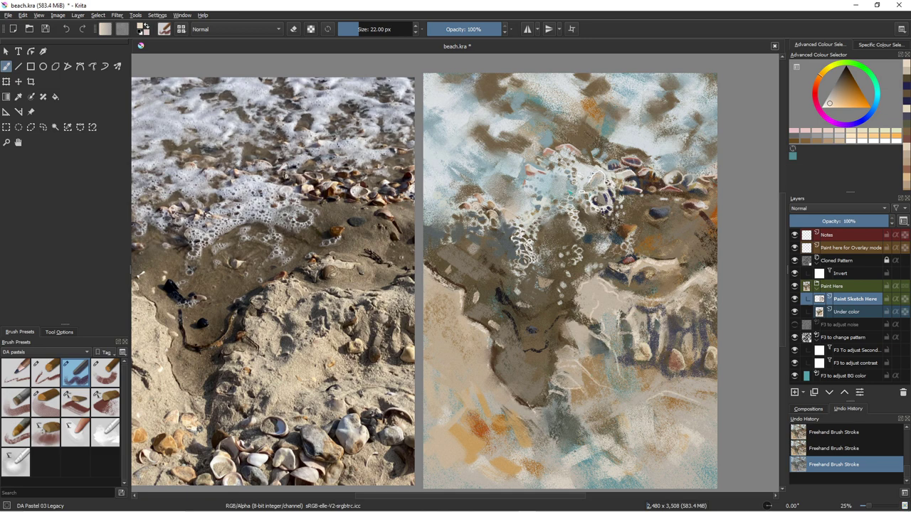
Draw pale peach wavy lines on the sand beside the channel's tip with the DA Pastel 02 Wibbly lines brush at 84 px.
left_click(45, 371)
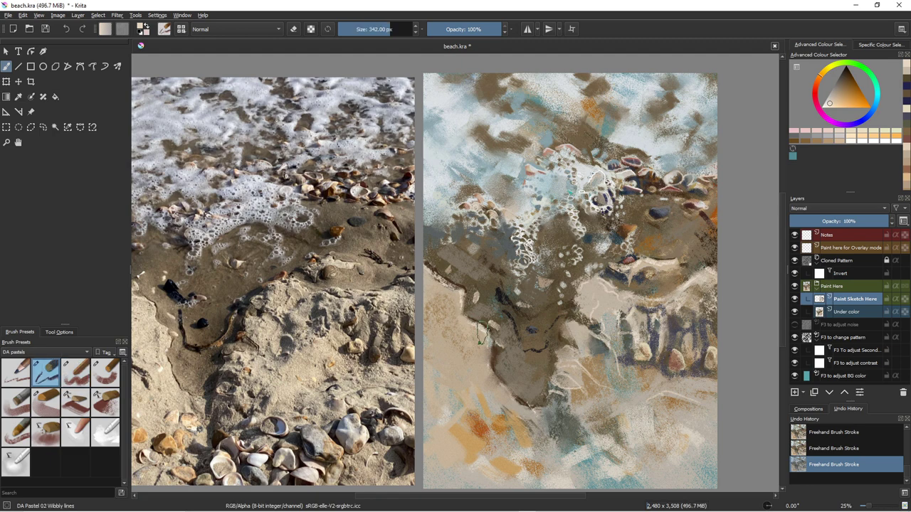
key("bracketleft")
key("bracketleft")
key("bracketleft")
key("bracketleft")
key("bracketleft")
key("bracketleft")
key("bracketleft")
key("bracketleft")
key("bracketleft")
key("bracketleft")
key("bracketleft")
key("bracketleft")
key("bracketleft")
key("bracketleft")
key("bracketleft")
key("bracketleft")
key("bracketleft")
key("bracketleft")
key("bracketleft")
key("bracketleft")
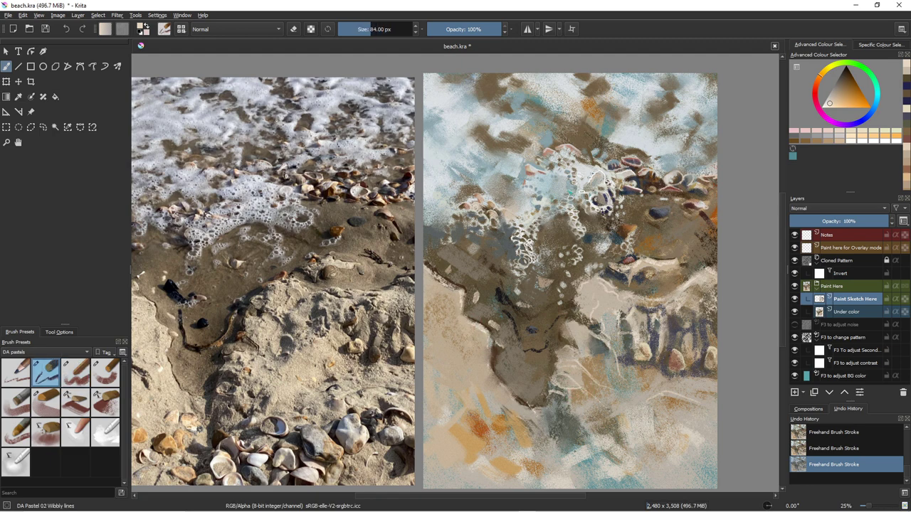
left_click_drag(556, 395, 603, 414)
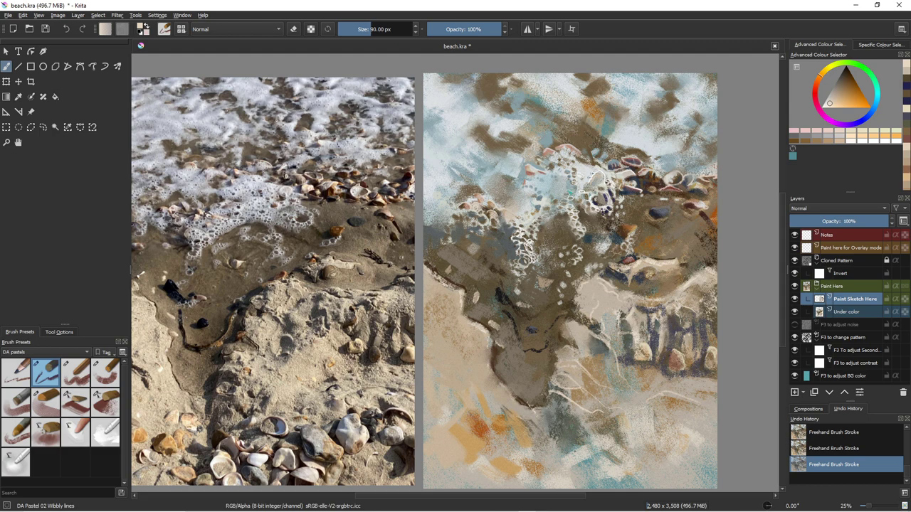
Enlarge the Wibbly lines brush to 165 px and add more pale peach lines below the channel's tip.
key("]")
key("]")
key("]")
key("]")
key("]")
key("]")
key("]")
key("]")
left_click_drag(587, 420, 582, 422)
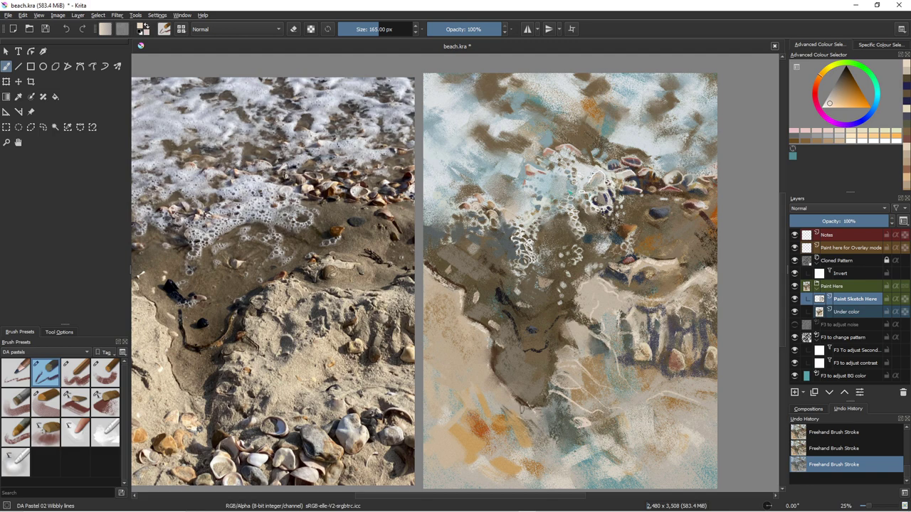
Block in pale peach pebble shapes across the lower foreground with the DA Pastel 04 Basic brush at 68 px.
left_click(104, 371)
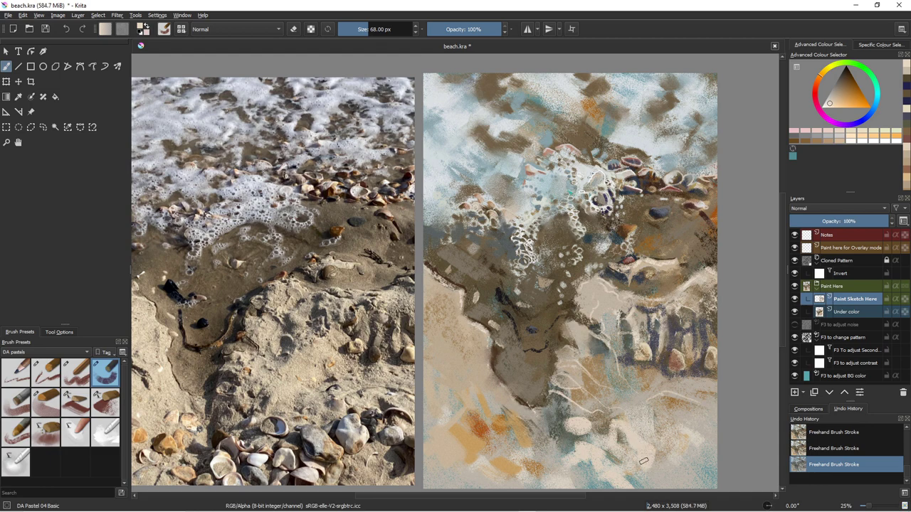
mouse_move(643, 461)
left_mouse_down()
mouse_move(611, 423)
mouse_move(614, 442)
mouse_move(638, 461)
mouse_move(616, 431)
mouse_move(627, 431)
mouse_move(616, 447)
mouse_move(635, 447)
mouse_move(663, 405)
mouse_move(671, 433)
mouse_move(660, 432)
mouse_move(665, 416)
mouse_move(658, 431)
mouse_move(672, 451)
mouse_move(667, 410)
mouse_move(691, 436)
mouse_move(685, 443)
mouse_move(665, 429)
mouse_move(668, 411)
mouse_move(653, 420)
mouse_move(668, 447)
mouse_move(670, 432)
mouse_move(679, 451)
mouse_move(694, 441)
mouse_move(680, 459)
mouse_move(666, 423)
left_mouse_up()
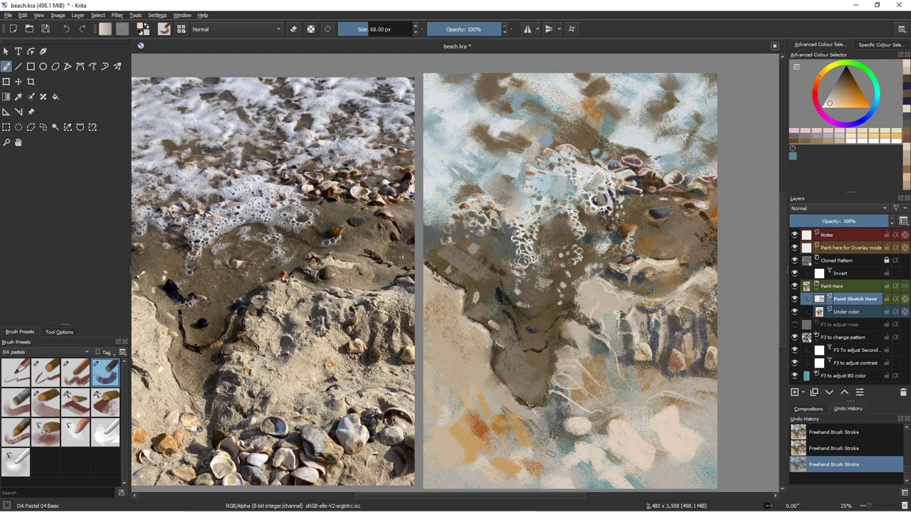
left_click_drag(550, 453, 535, 450)
right_click(535, 448)
left_click(413, 399)
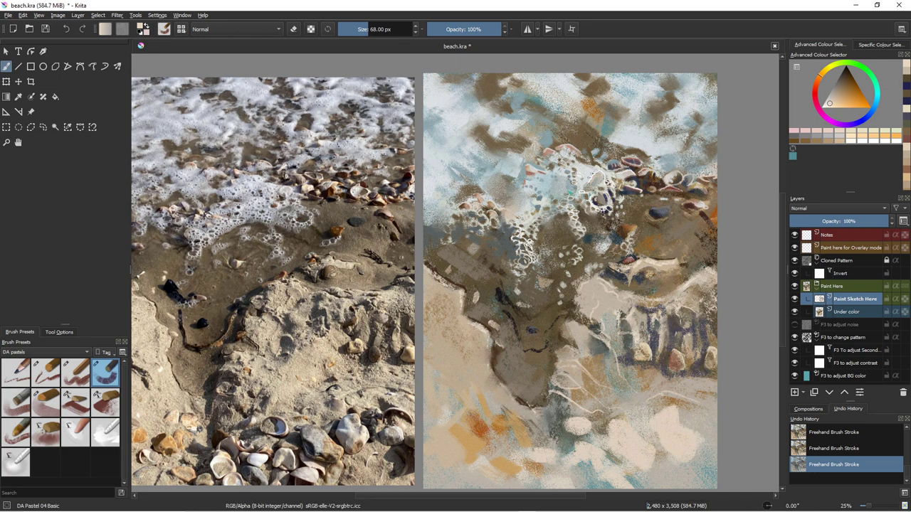
key("super")
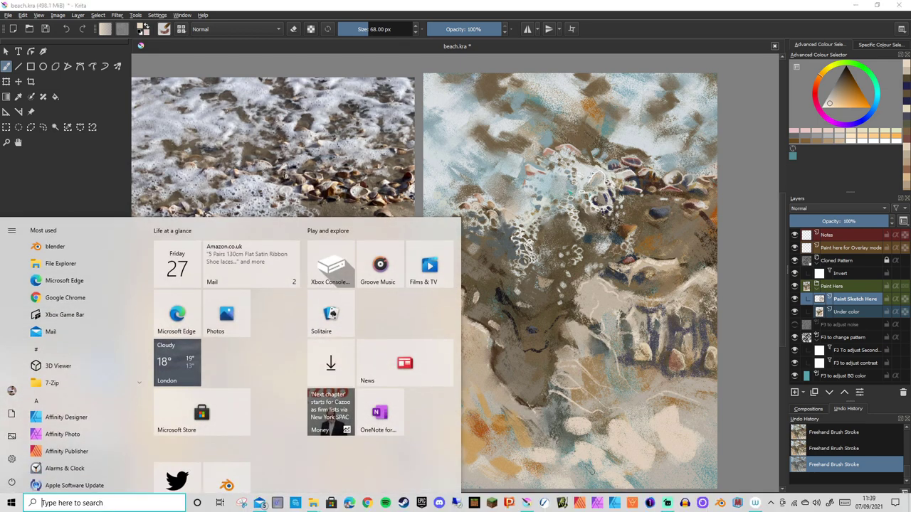
key("super")
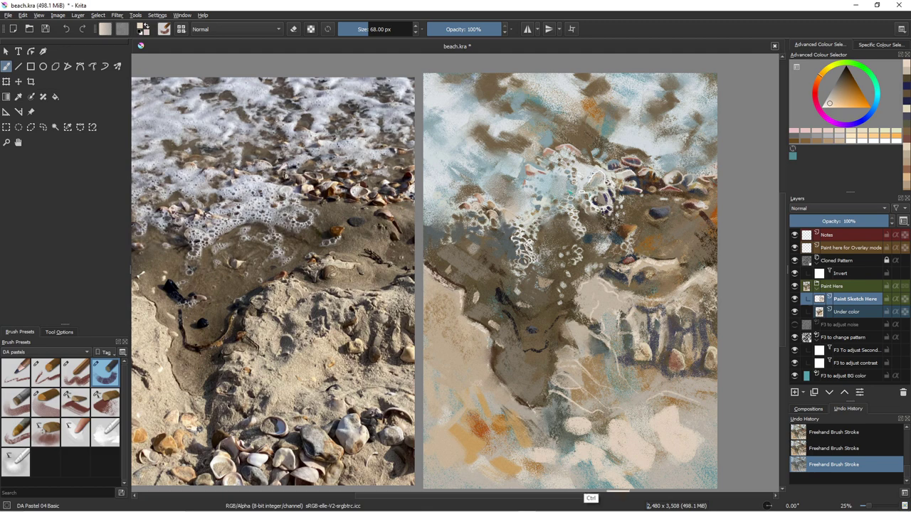
Sample grey-beige, ochre and sand tones from the canvas and break up the lower foreground's orange patches at 68 px.
left_click(591, 491, "ctrl")
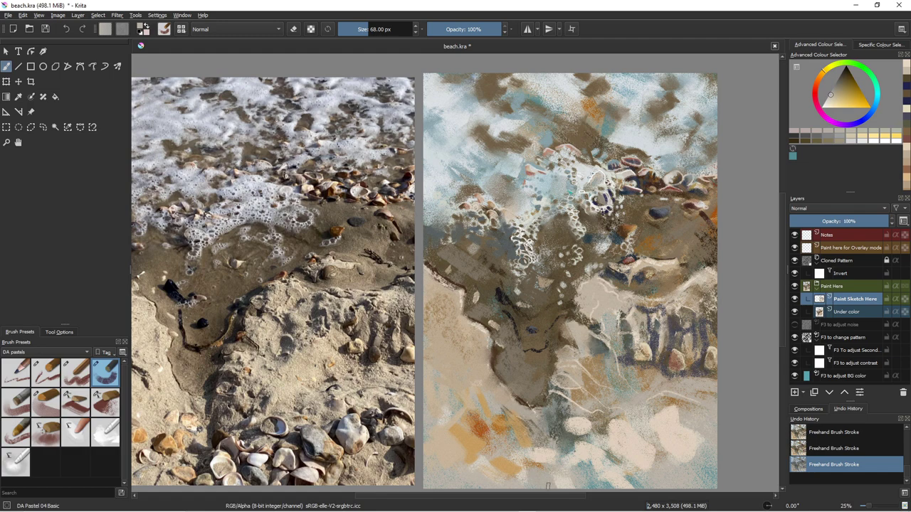
left_click(491, 475, "ctrl")
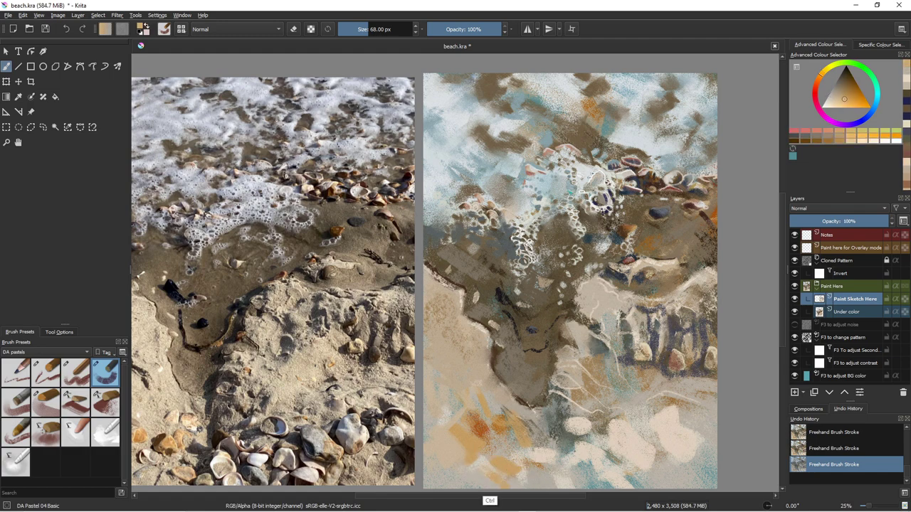
left_click(490, 476, "ctrl")
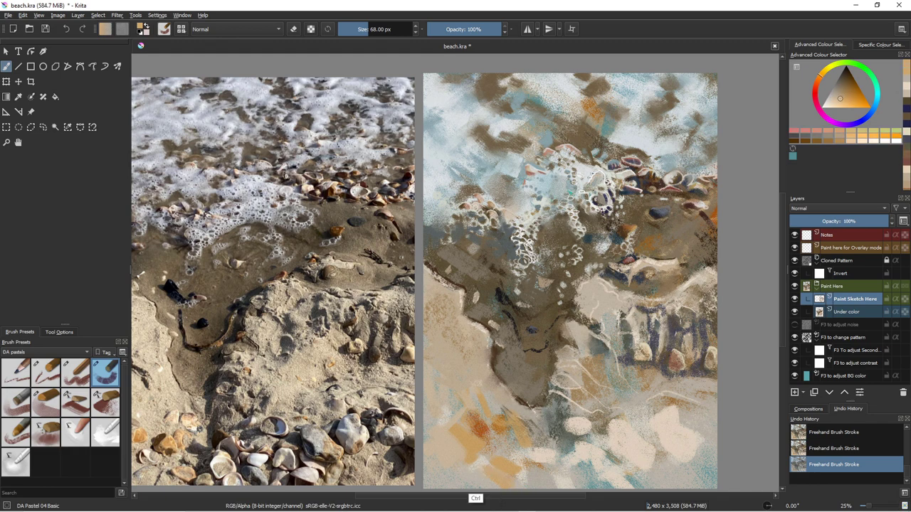
left_click(477, 499, "ctrl")
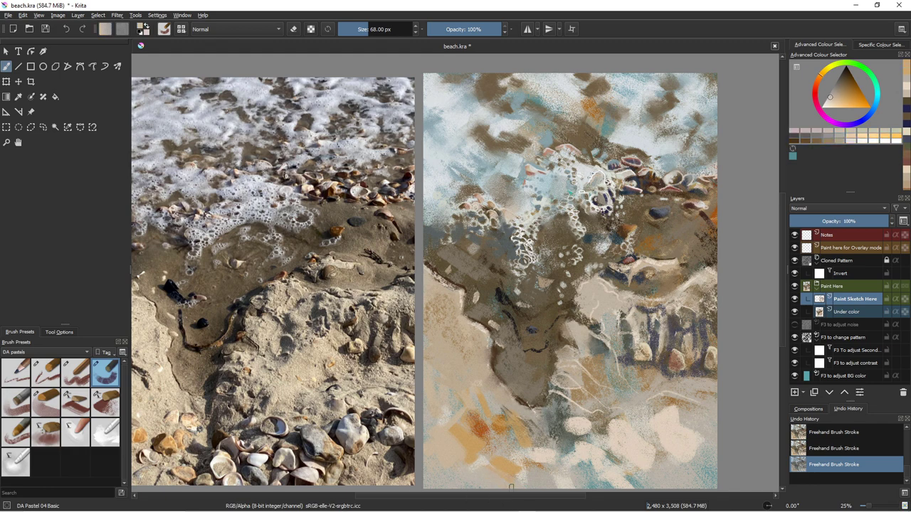
left_click(461, 484, "ctrl")
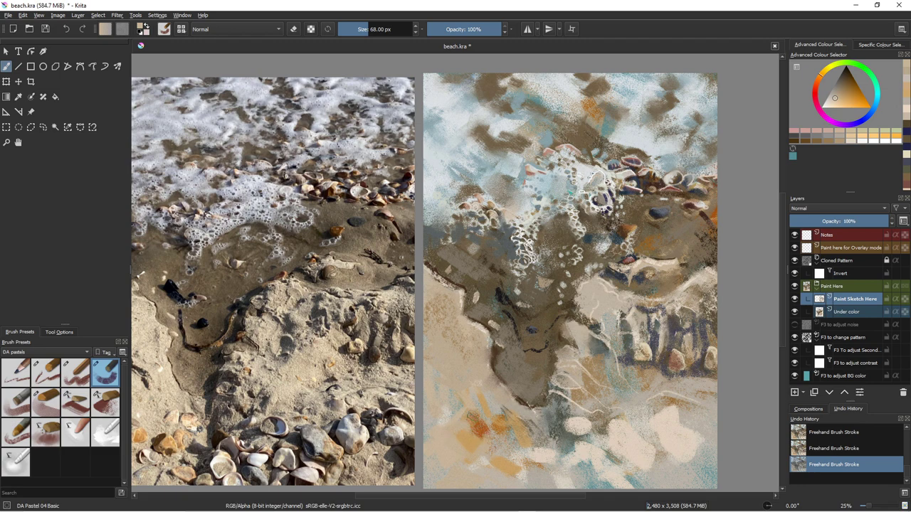
Smear the pale peach wavy lines beside the channel's tip with the DA Pastel 12 Blender smear brush at 200 px.
left_click(538, 482, "ctrl")
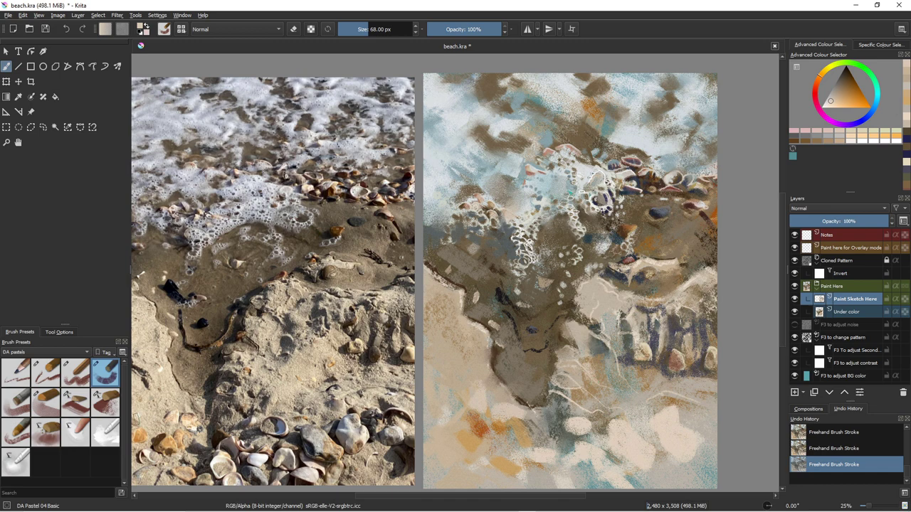
left_click(108, 432)
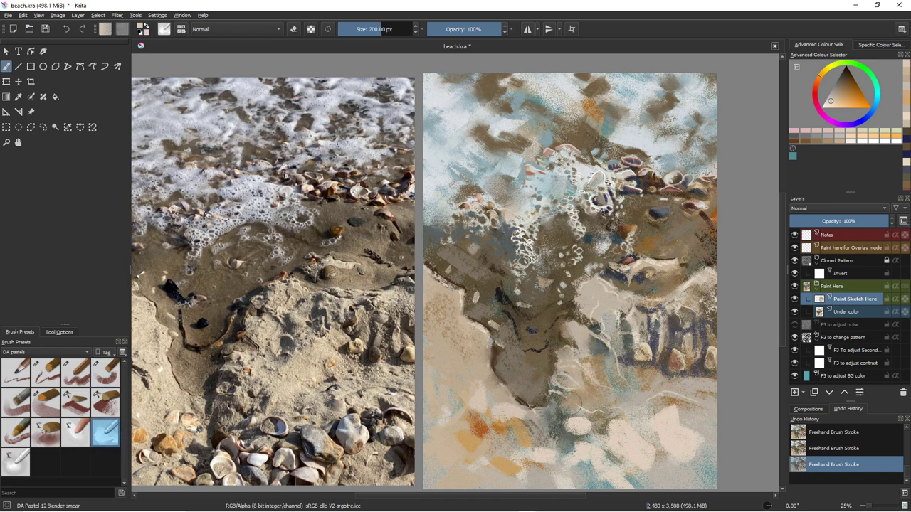
mouse_move(575, 362)
left_mouse_down()
mouse_move(607, 385)
mouse_move(610, 373)
mouse_move(600, 398)
mouse_move(590, 385)
mouse_move(620, 371)
left_mouse_up()
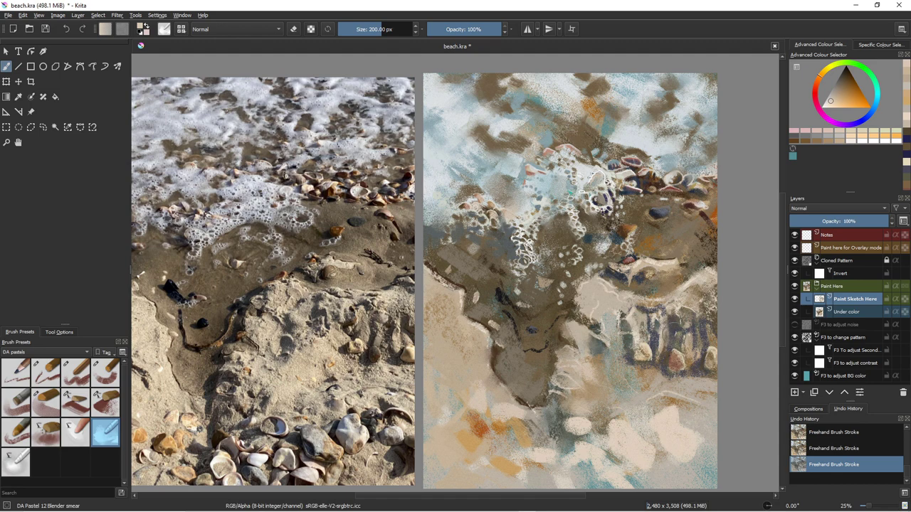
Sample dark brown from the canvas and extend the wet-sand channel's tip with the DA Pastel 08 Impact brush at 144 px.
left_click(676, 349, "ctrl")
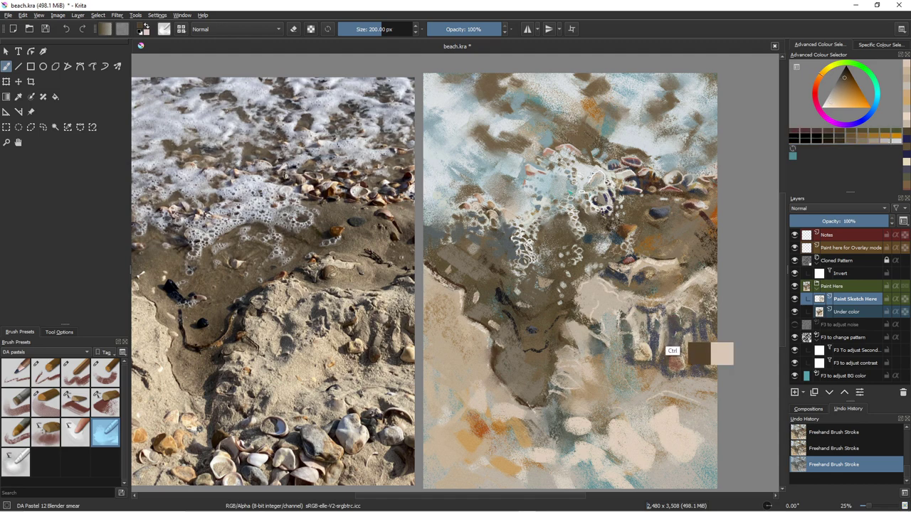
key("slash")
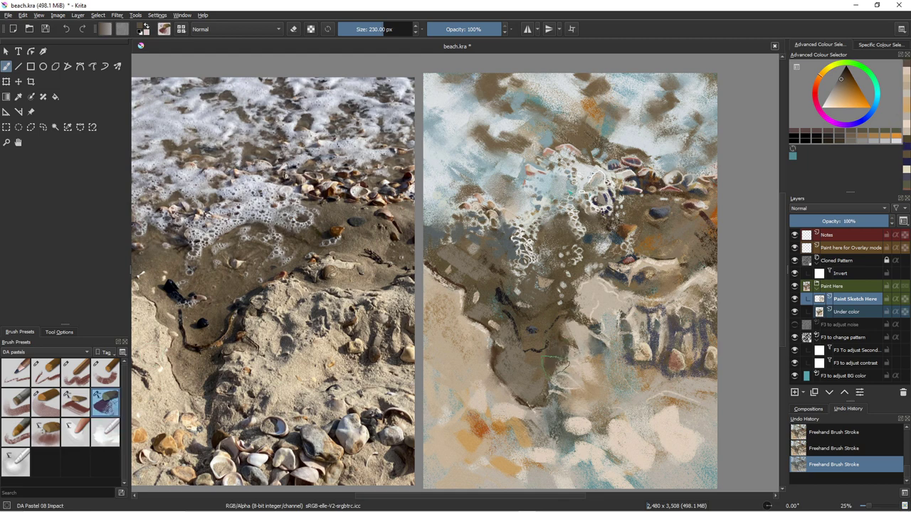
right_click(552, 369)
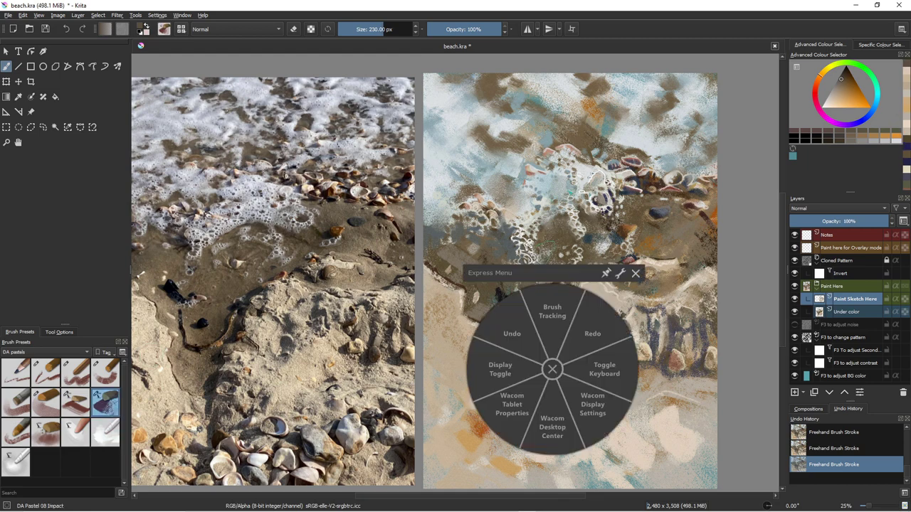
left_click(635, 272)
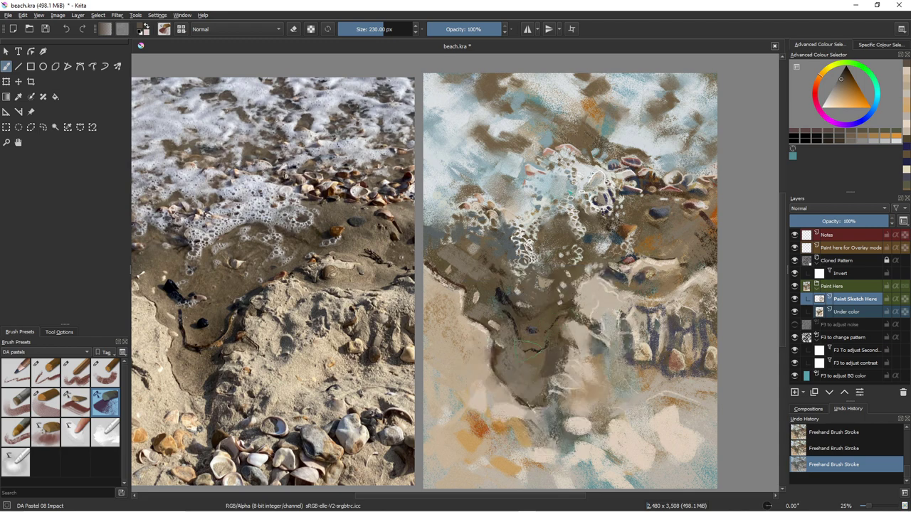
key("bracketleft")
key("bracketleft")
key("bracketleft")
key("bracketleft")
key("bracketleft")
key("bracketleft")
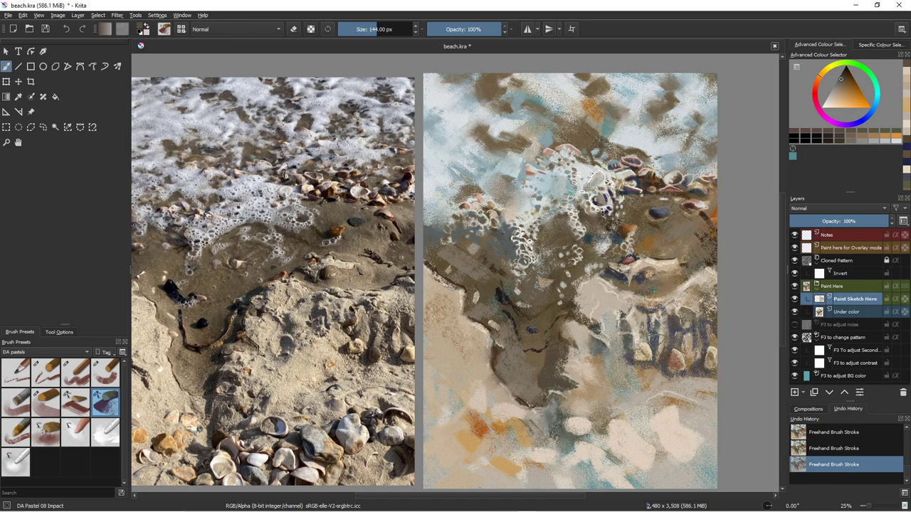
Sample a dark grey tone and paint a broad shadow down the right edge of the channel at 144 px.
left_click(649, 363, "ctrl")
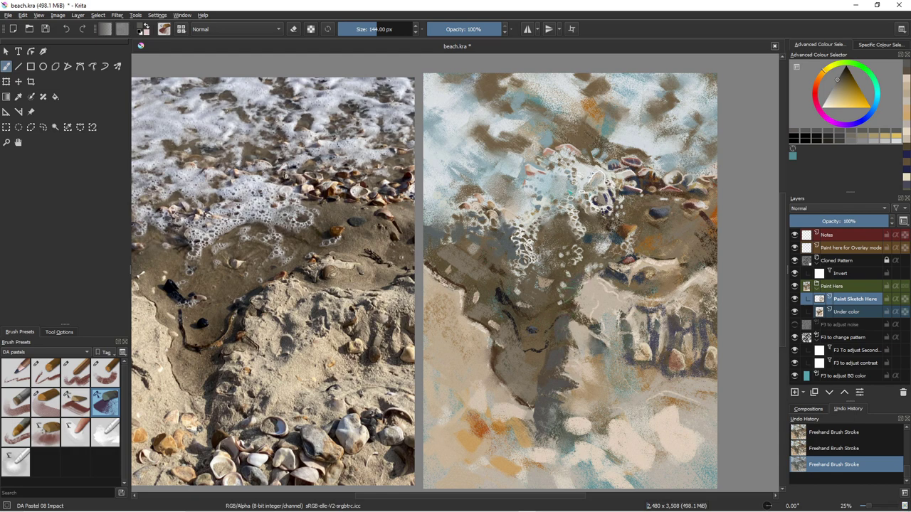
right_click(556, 311)
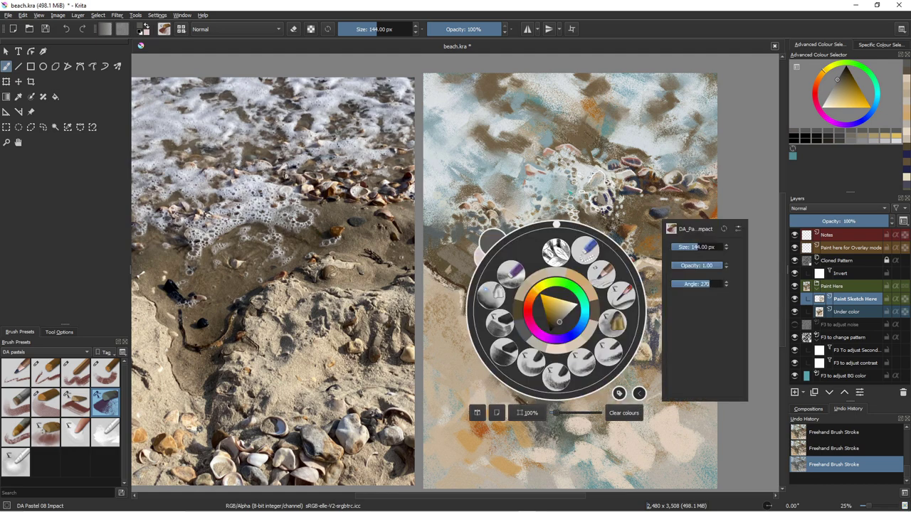
left_click(533, 208)
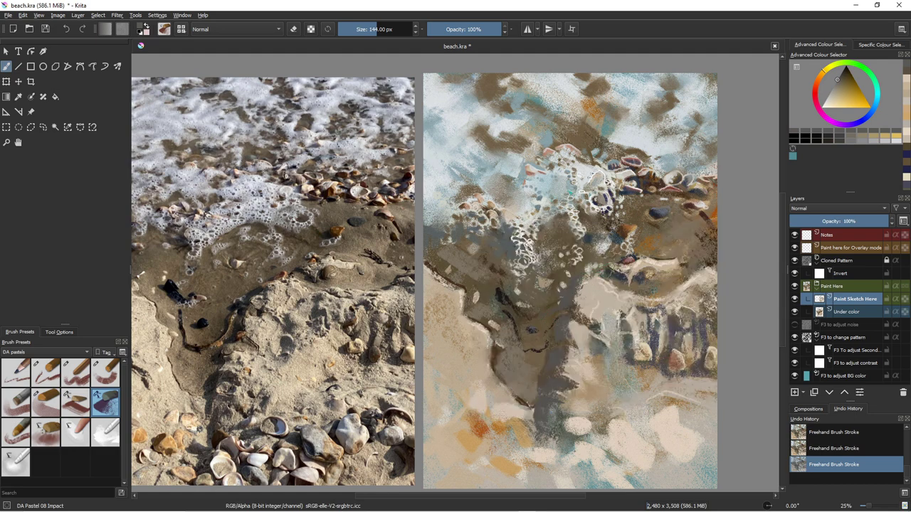
Reduce the Impact brush to 38 px and draw dark grey shadow lines along the sandbank's upper edge beside the channel.
key("bracketleft")
key("bracketleft")
key("bracketleft")
key("bracketleft")
key("bracketleft")
key("bracketleft")
key("bracketleft")
key("bracketleft")
key("bracketleft")
key("bracketleft")
key("bracketleft")
key("bracketleft")
key("bracketleft")
left_click_drag(608, 294, 606, 289)
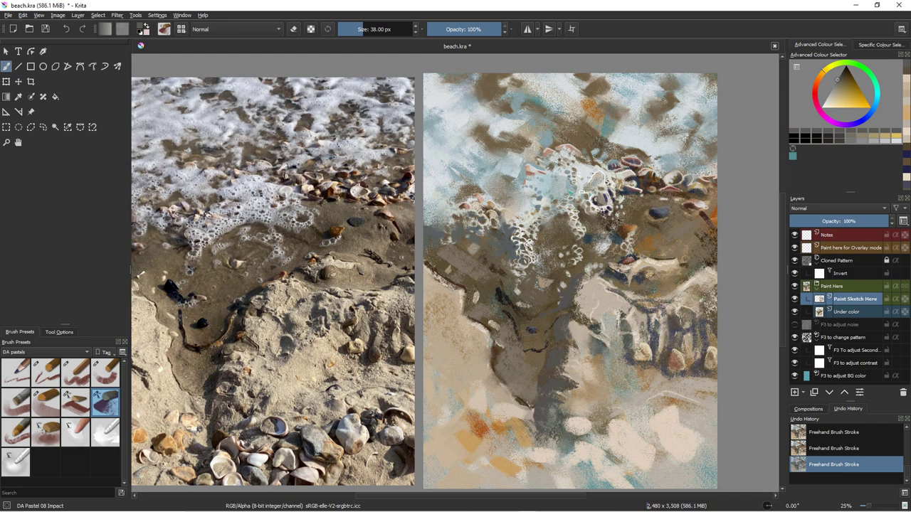
Add thin dark grey shadow strokes beneath the sandbank's pale upper ridge at 44 px.
key("]")
right_click(691, 272)
right_click(706, 279)
key("[")
key("[")
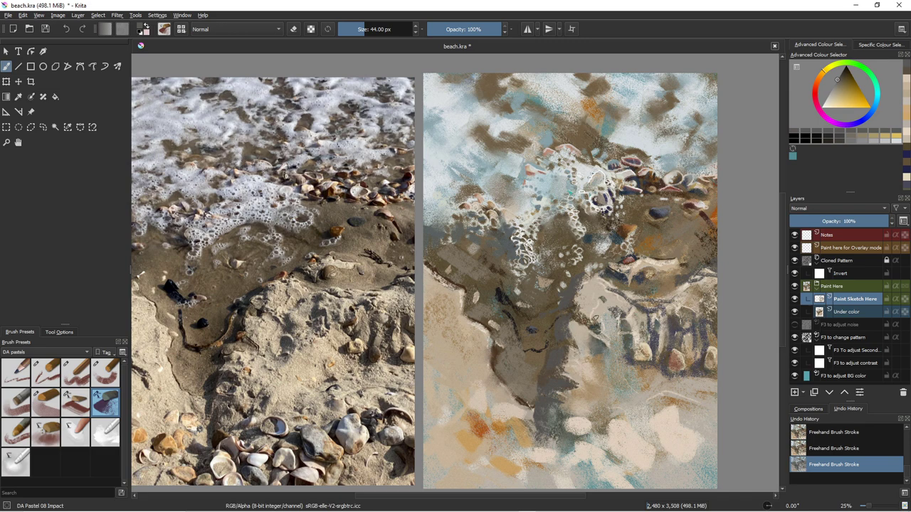
Enlarge the Impact brush to 103 px and paint grey shadow patches on the sand between the channel and the striped ridges.
key("bracketright")
key("bracketright")
key("bracketright")
key("bracketright")
key("bracketright")
key("bracketright")
key("bracketright")
key("bracketright")
key("bracketright")
key("bracketright")
left_click_drag(594, 316, 598, 354)
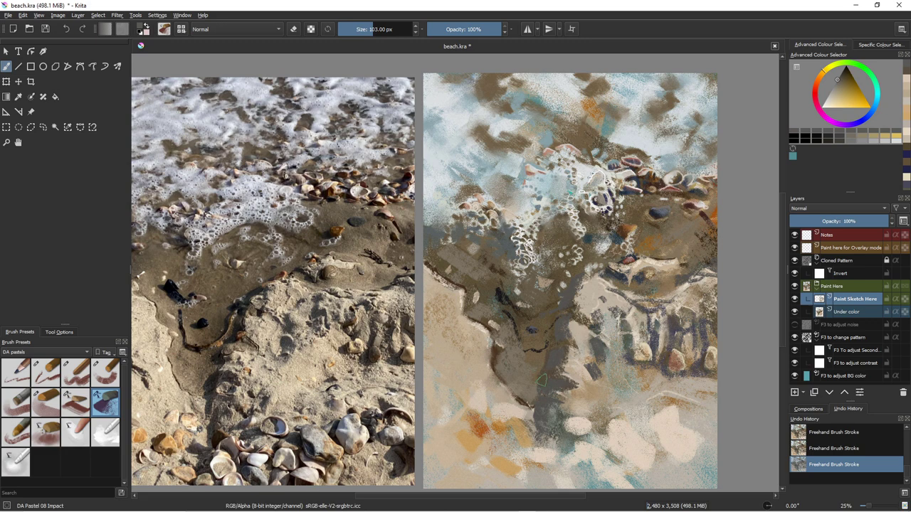
Choose a muted blue and tint the foreground pebbles below the channel with the DA Pastel 04 Basic brush at 68 px.
key("bracketleft")
key("bracketleft")
key("bracketleft")
key("bracketleft")
key("bracketleft")
key("bracketleft")
key("bracketleft")
left_click(626, 441, "ctrl")
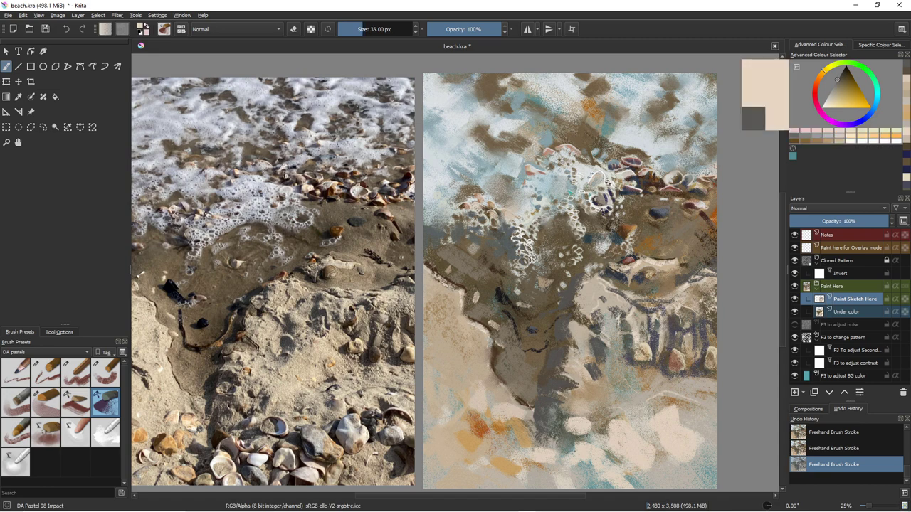
key("x")
left_click(842, 82)
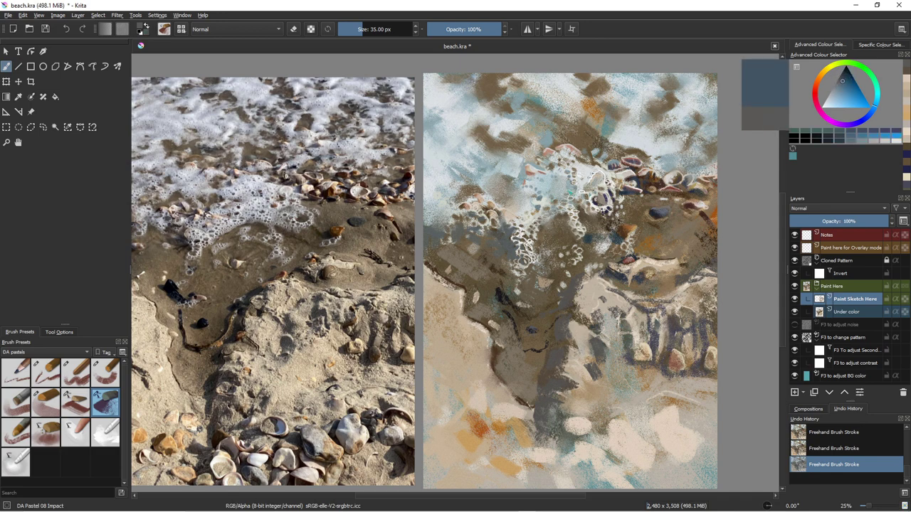
left_click(842, 89)
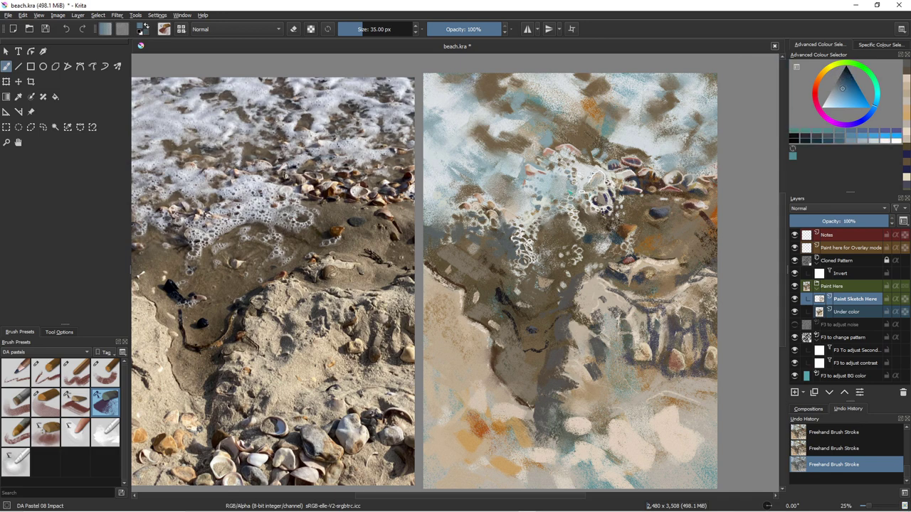
key("bracketright")
key("bracketright")
key("bracketright")
key("bracketright")
key("bracketright")
left_click(106, 373)
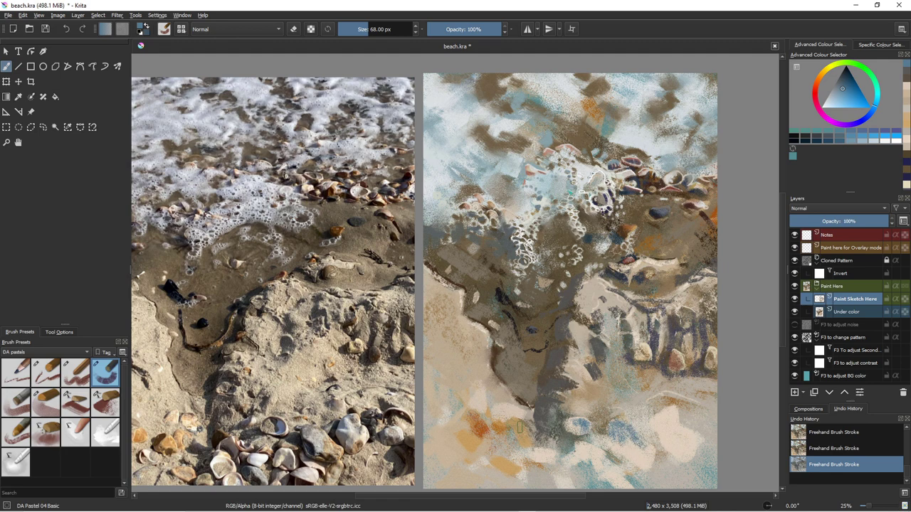
Alternate ochre, muted blue and a lighter blue across the larger pale pebbles in the right foreground at 68 px.
left_click(589, 431, "ctrl")
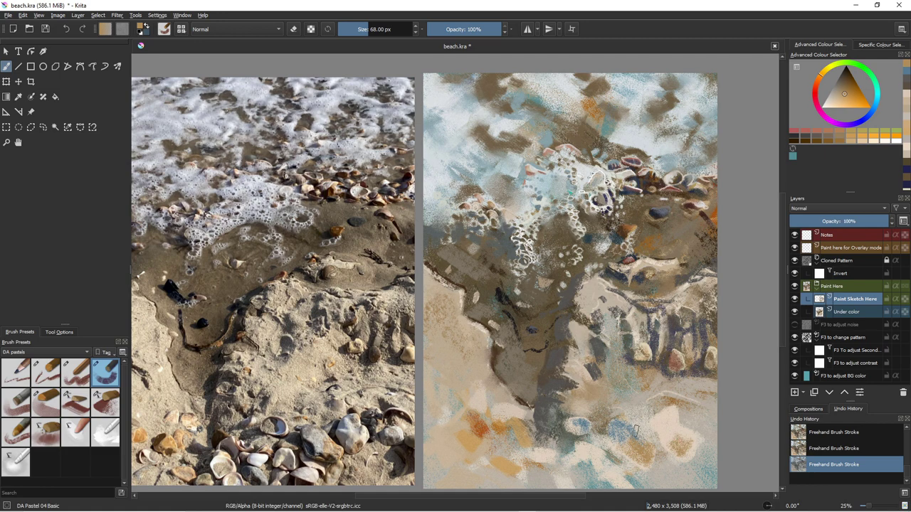
left_click(580, 450, "ctrl")
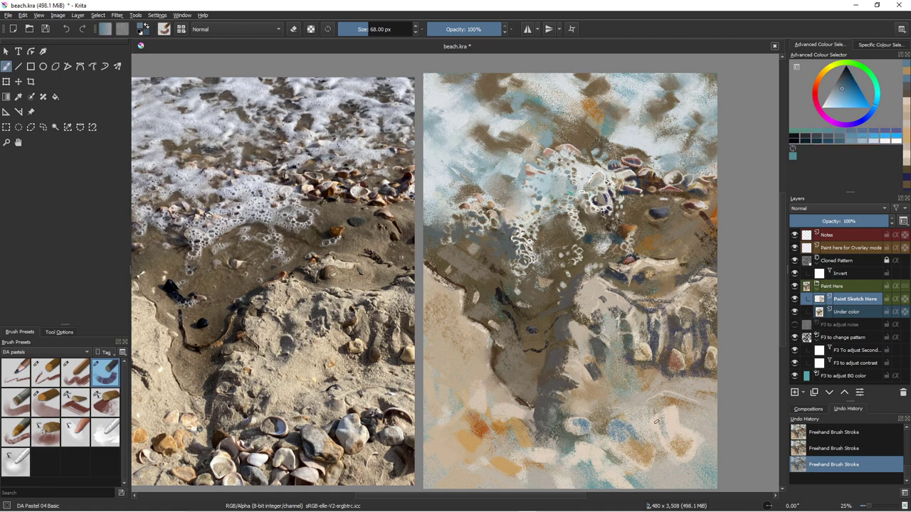
left_click(836, 94)
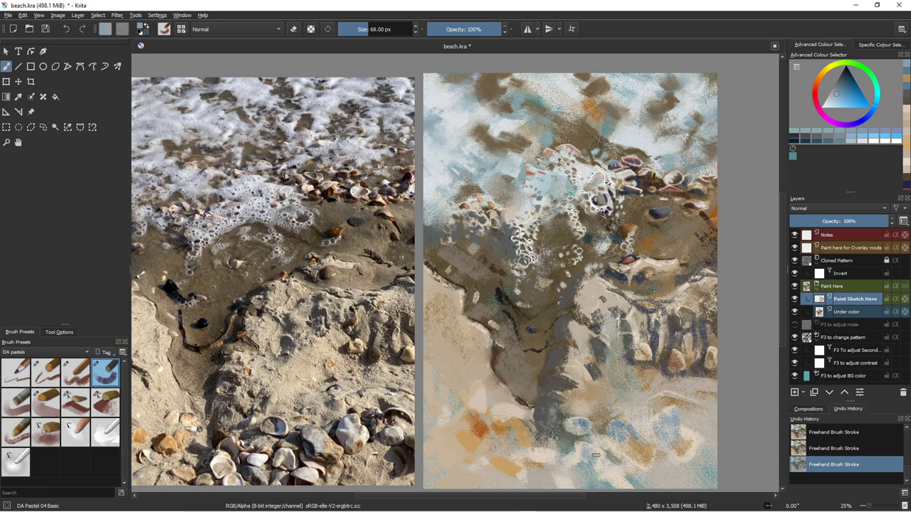
Sample orange, pale peach and grey-beige tones from the canvas and rework the pebbles along the painting's lower edge at 68 px.
left_click(475, 427, "ctrl")
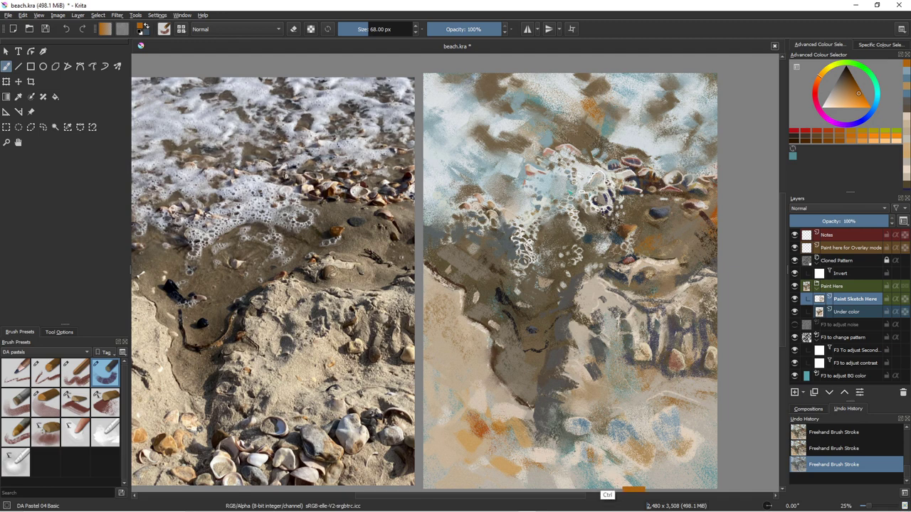
left_click(609, 496, "ctrl")
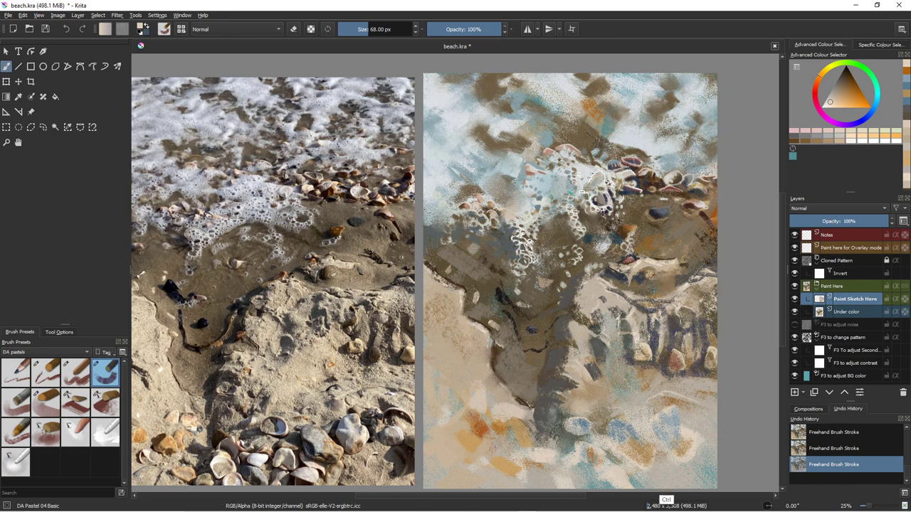
left_click(646, 478, "ctrl")
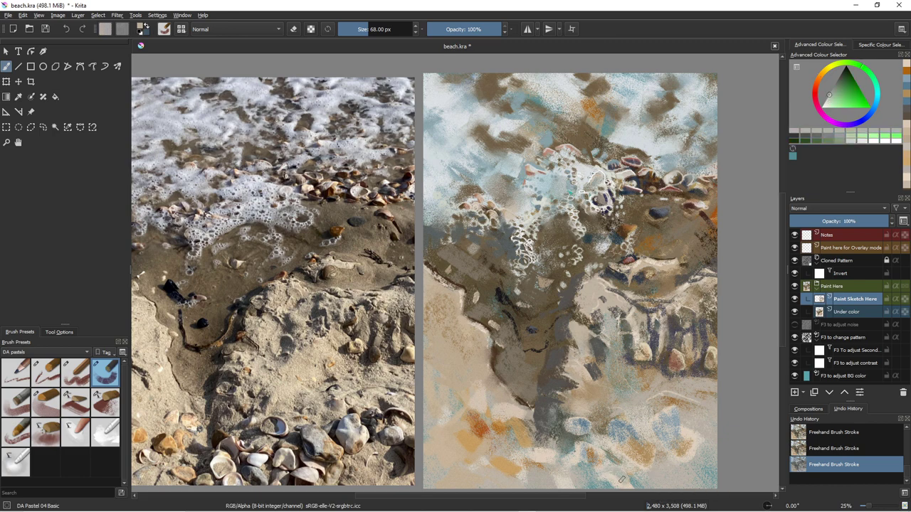
left_click_drag(622, 479, 602, 474)
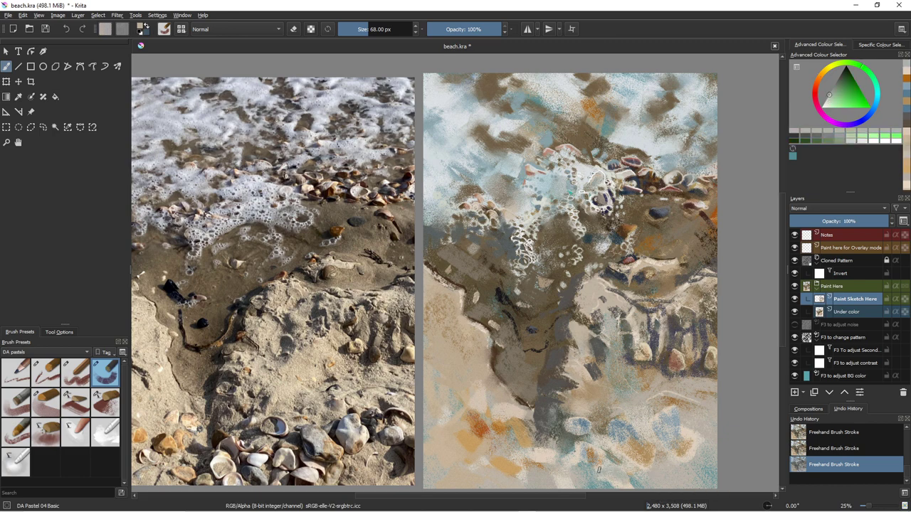
left_click(615, 483, "ctrl")
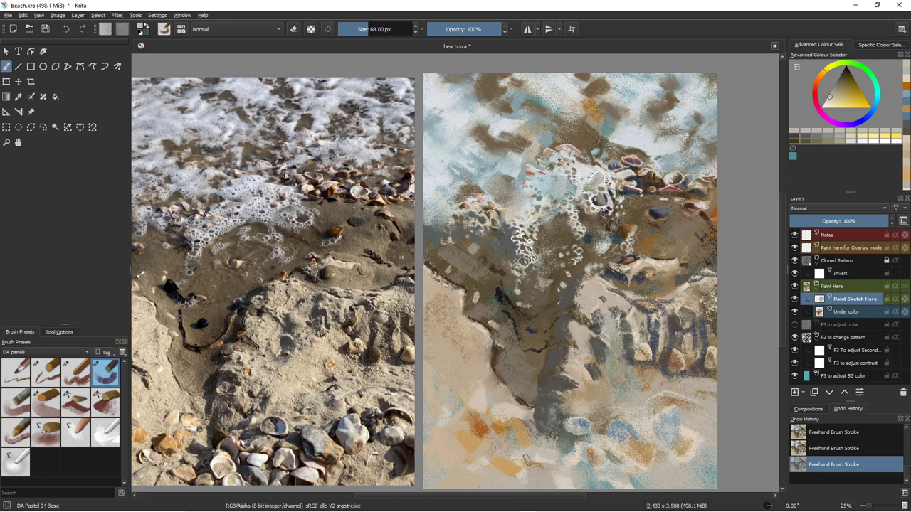
left_click(506, 435, "ctrl")
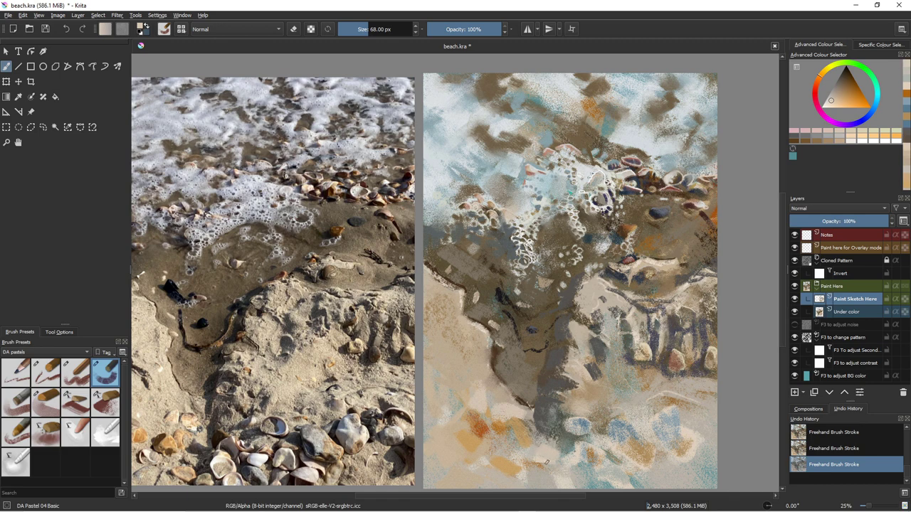
Sample dark grey from the canvas and start outlining the stones at the lower centre of the foreground at 51 px.
key("ctrl")
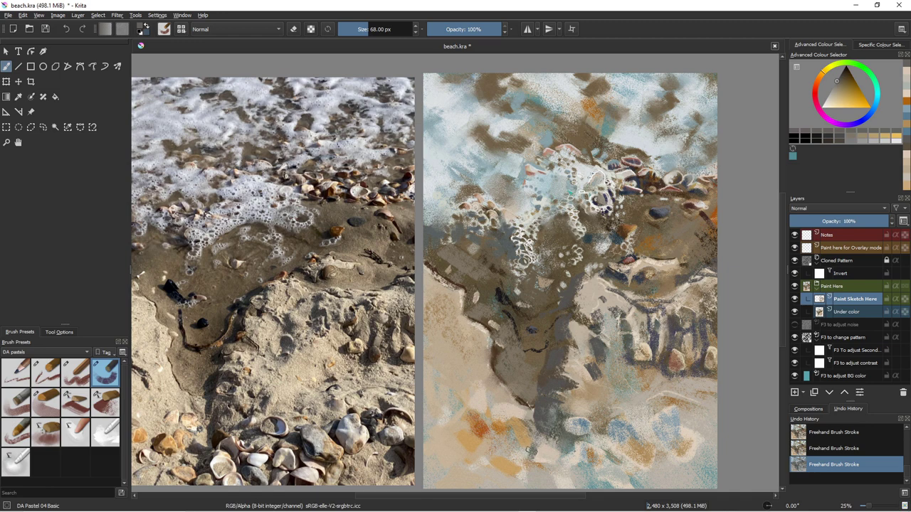
key("bracketleft")
key("bracketleft")
key("bracketright")
key("bracketright")
key("bracketright")
key("bracketright")
mouse_move(551, 471)
left_mouse_down()
mouse_move(542, 478)
mouse_move(538, 468)
left_mouse_up()
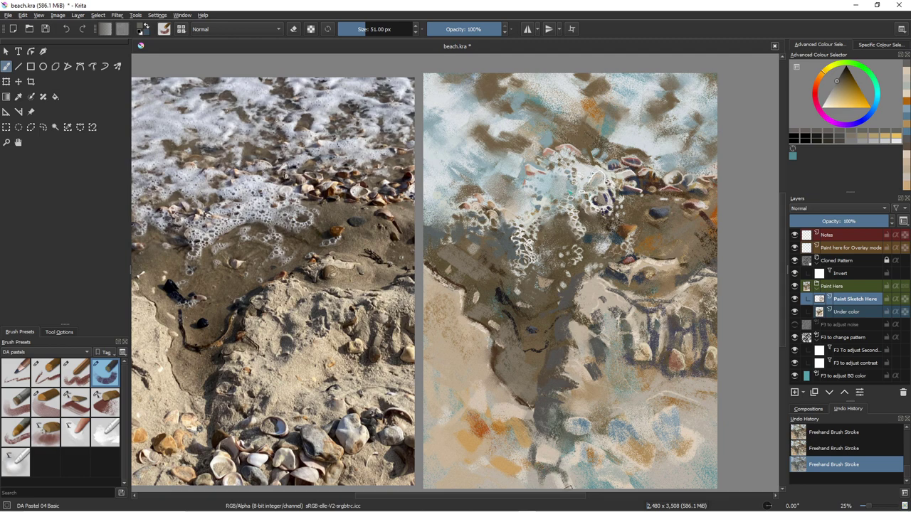
Reduce the Basic brush to 18 px and draw finer dark grey outlines around the lower-centre stones.
key("bracketleft")
key("bracketleft")
key("bracketleft")
key("bracketleft")
key("bracketleft")
key("bracketleft")
key("bracketleft")
key("bracketleft")
key("bracketleft")
key("bracketleft")
key("bracketleft")
key("bracketleft")
left_click_drag(545, 449, 565, 449)
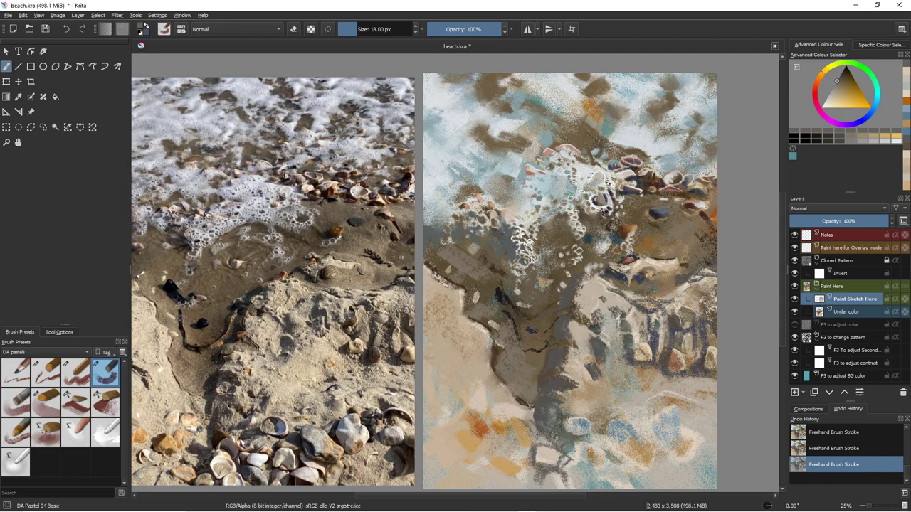
Draw dark grey outlines and shadows around the blue and ochre stones in the right foreground at 35 and 30 px.
left_click_drag(578, 442, 594, 445)
key("bracketright")
key("bracketright")
key("bracketright")
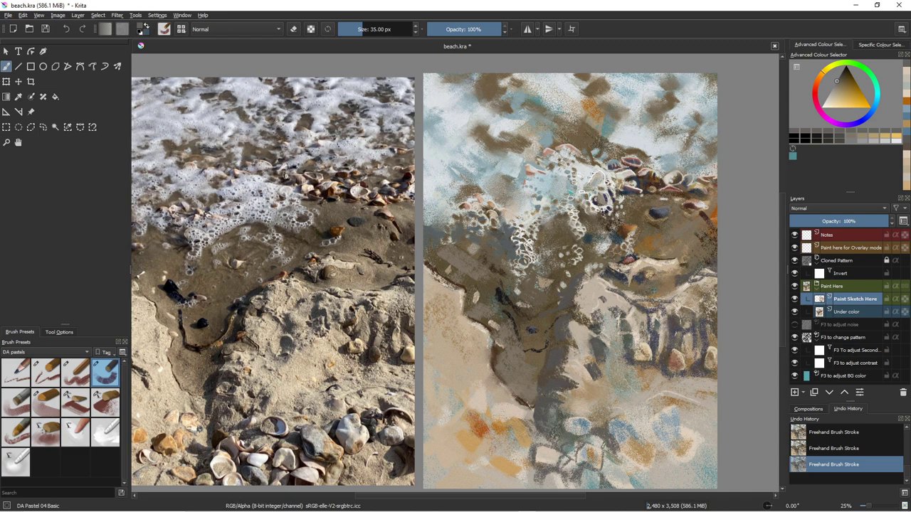
key("bracketleft")
key("bracketleft")
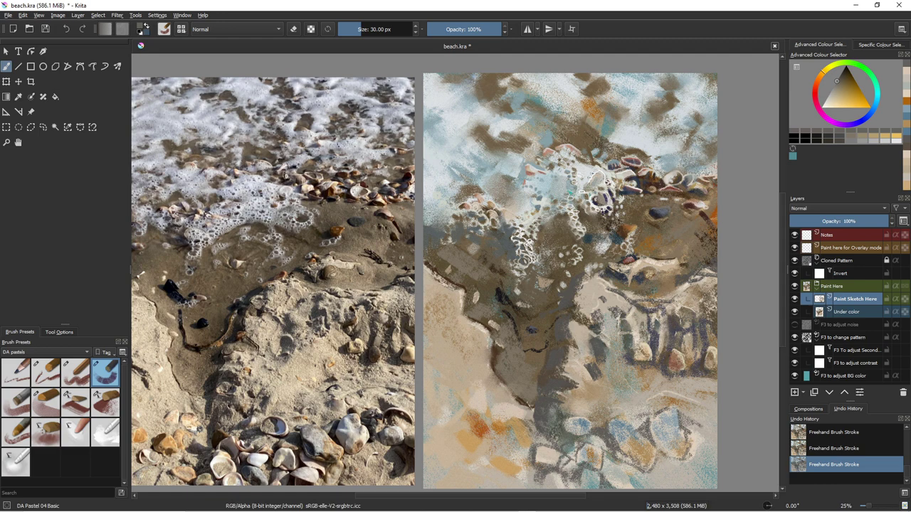
Sample a tan tone from the canvas and fill the sand around the right foreground stones, enlarging the brush to 103 px.
key("bracketright")
key("bracketright")
key("bracketright")
key("bracketright")
key("bracketright")
key("bracketright")
key("bracketright")
left_click(634, 442, "ctrl")
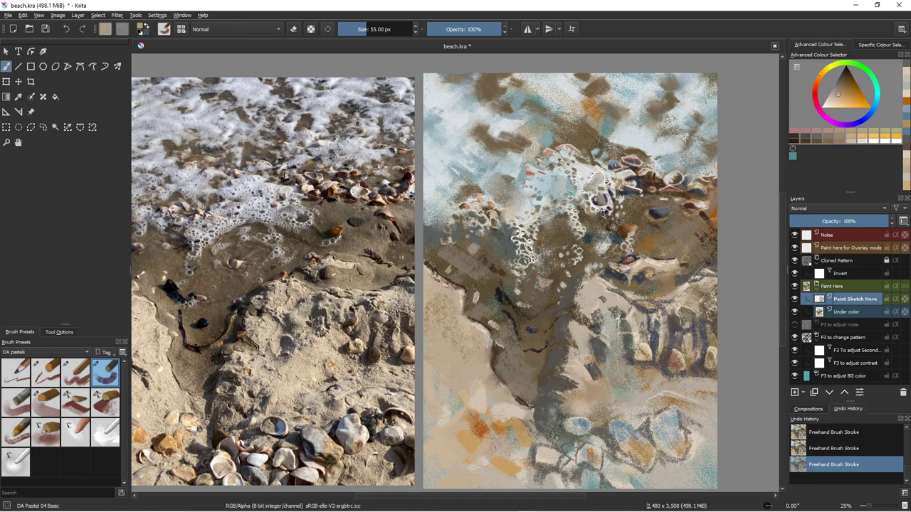
left_click_drag(660, 463, 674, 471, "shift")
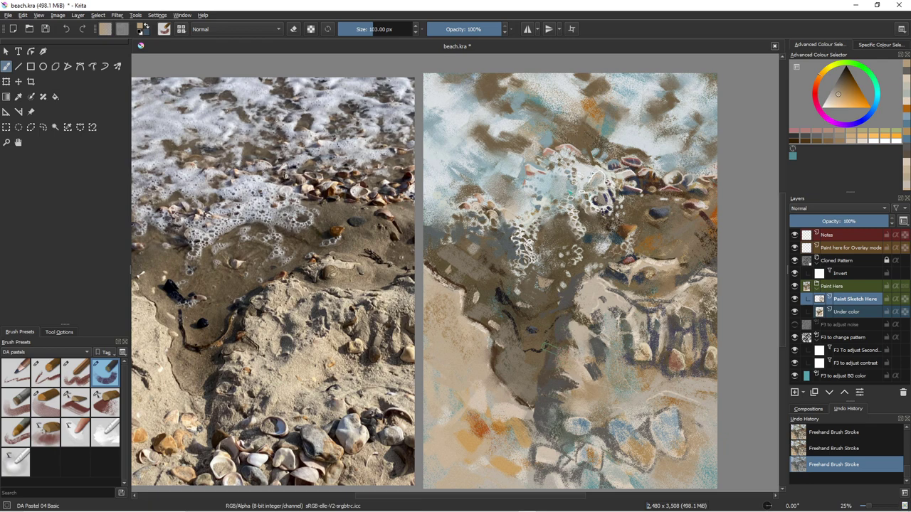
Reduce the Basic brush to 38 px and work tan strokes into the shaded sand beside the channel.
key("bracketleft")
key("bracketleft")
key("bracketleft")
key("bracketleft")
key("bracketleft")
key("bracketleft")
key("bracketleft")
key("bracketleft")
key("bracketleft")
key("bracketleft")
key("bracketleft")
key("bracketleft")
key("bracketleft")
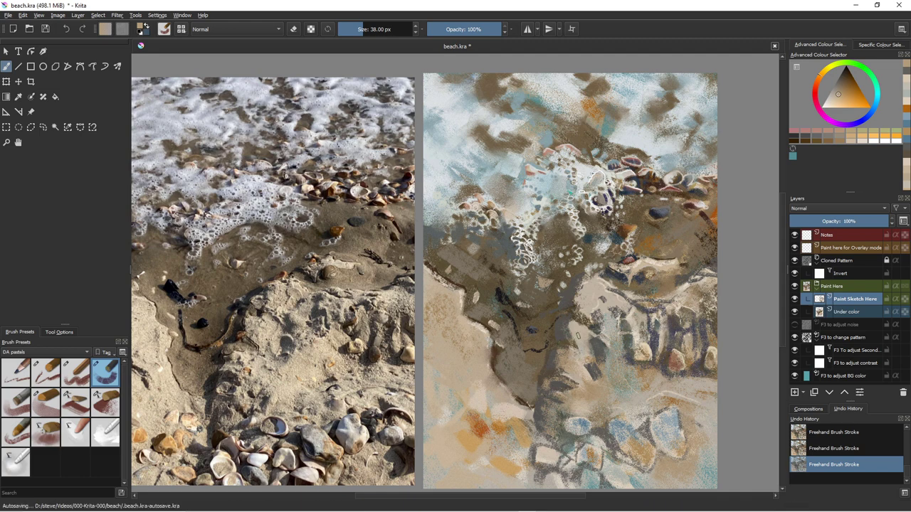
Work tan into the sand above the foreground stones at 51 px, and sample a dark blue-grey from the sandbank shadows for 26 px strokes.
key("bracketright")
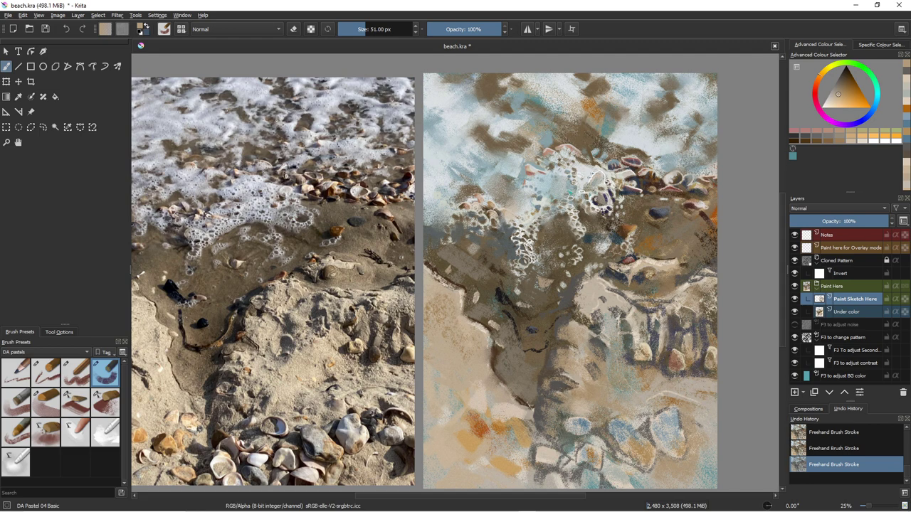
left_click(652, 372, "ctrl")
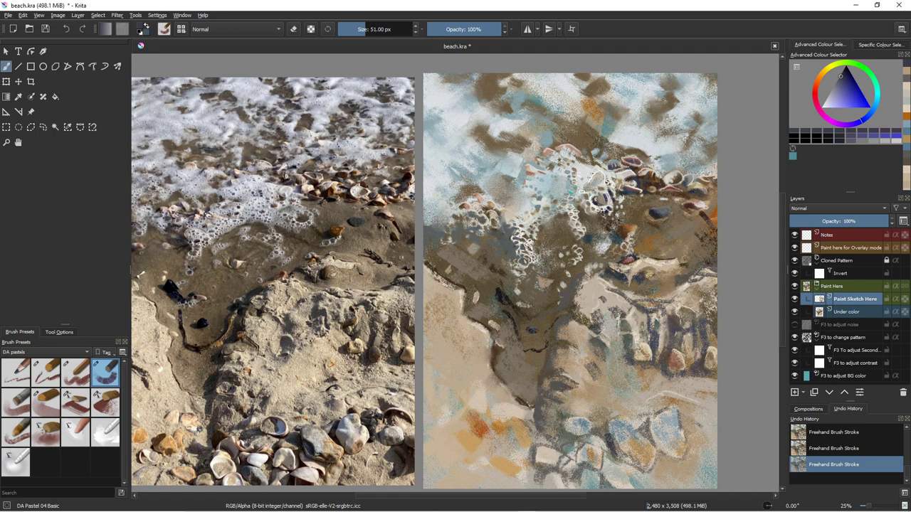
key("bracketleft")
key("bracketleft")
key("bracketleft")
key("bracketleft")
key("bracketleft")
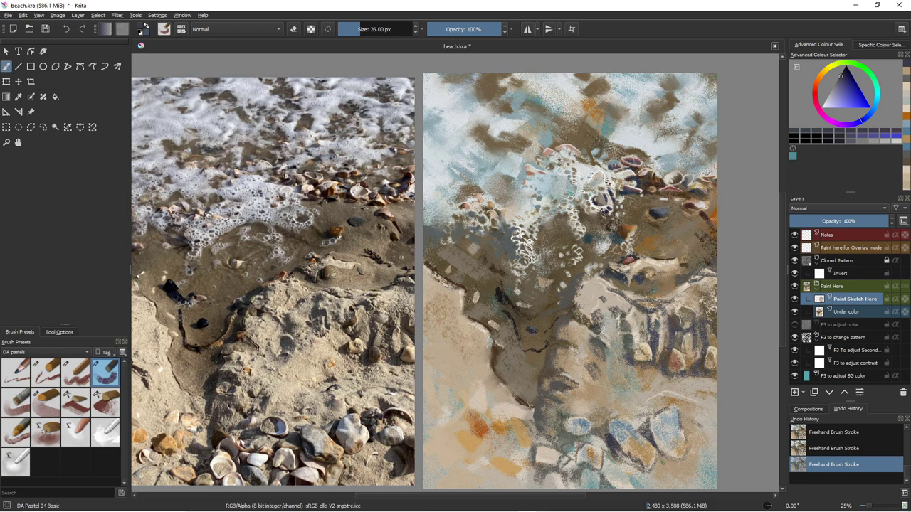
Reduce the Basic brush to 16 px and draw fine dark blue-grey outlines and shadows around the lower-centre foreground stones.
key("bracketleft")
key("bracketleft")
key("bracketleft")
key("bracketleft")
right_click(663, 451)
right_click(663, 450)
right_click(663, 450)
right_click(663, 450)
left_click_drag(609, 448, 630, 475)
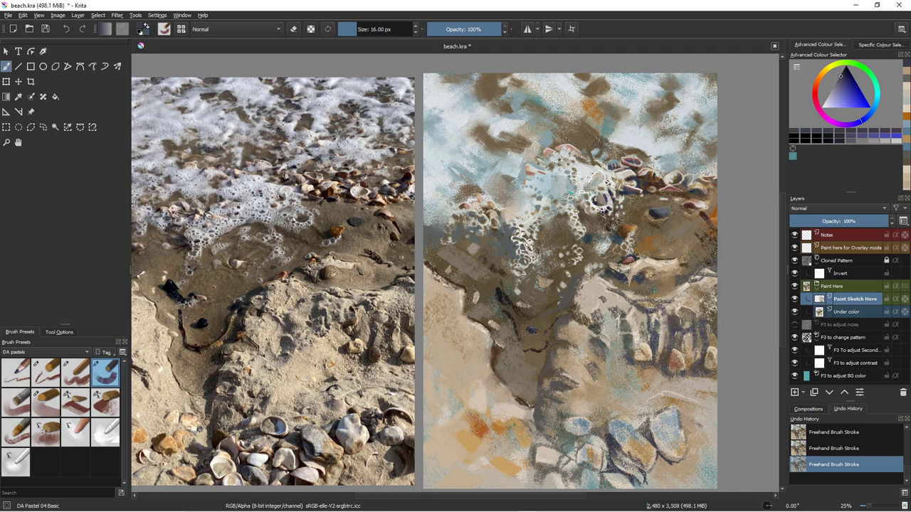
Enlarge the brush to 30 px and paint pale tan and pink tones on the long blue stone in the foreground.
left_click(527, 456, "ctrl")
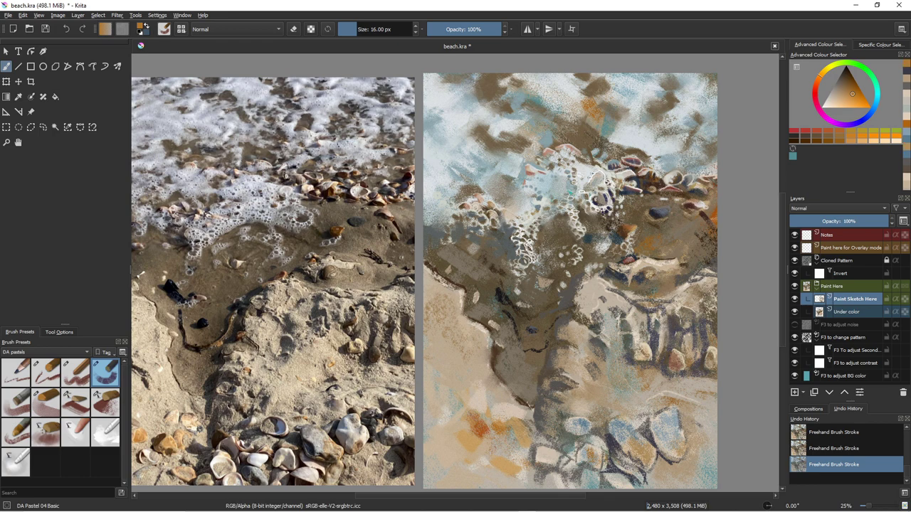
key("bracketright")
key("bracketright")
key("bracketright")
key("bracketright")
key("bracketright")
left_click(906, 134)
left_click_drag(842, 99, 834, 98)
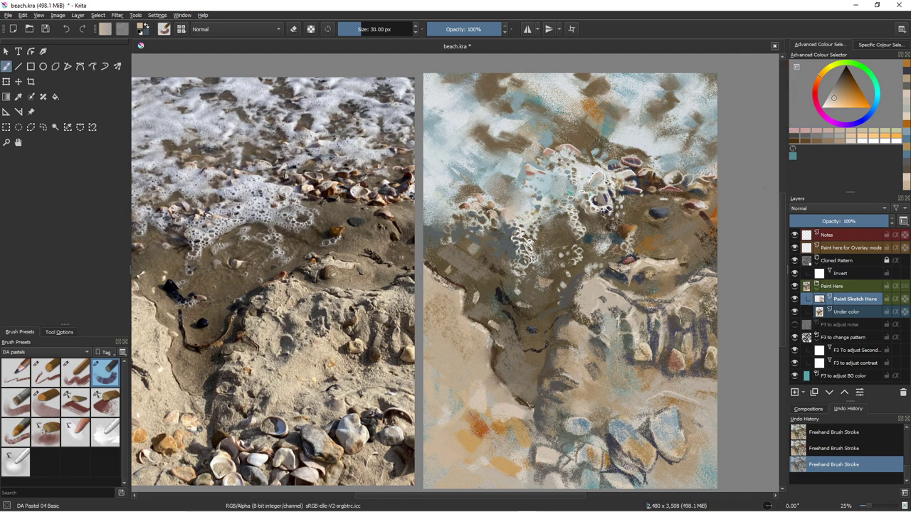
left_click(814, 85)
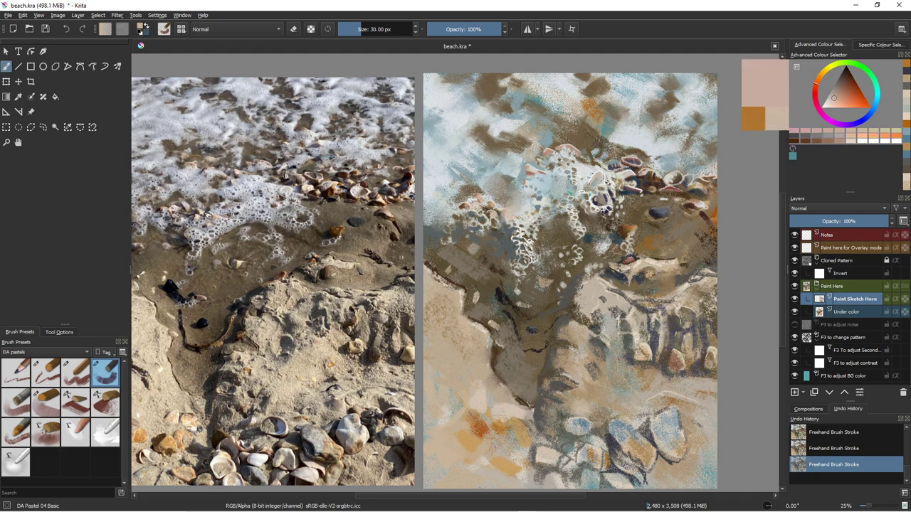
left_click(830, 99)
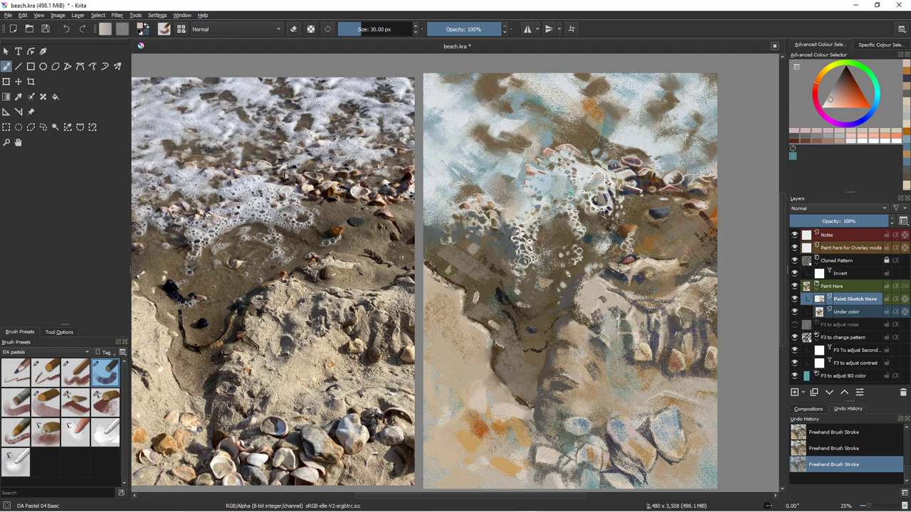
Choose a terracotta tone and draw fine reddish lines on the long foreground stone with the brush reduced to 8 and 9 px.
left_click(841, 93)
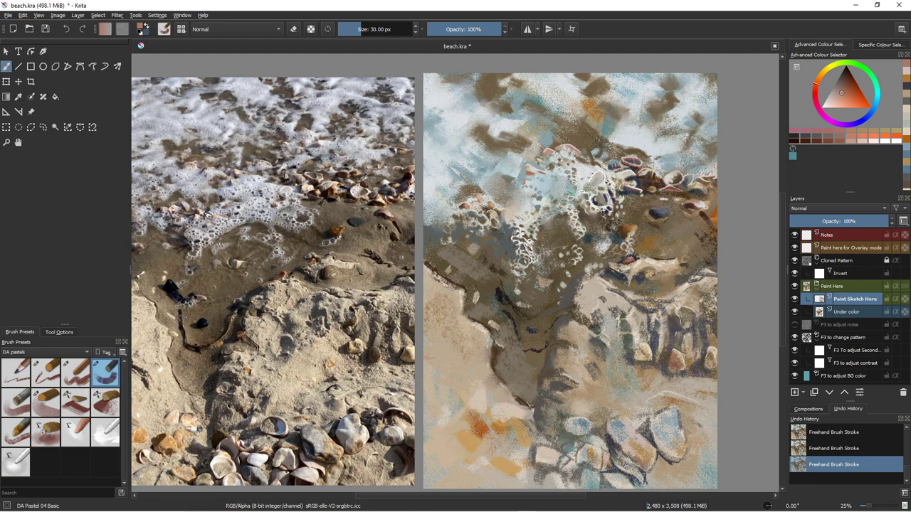
key("bracketleft")
key("bracketleft")
key("bracketleft")
key("bracketleft")
key("bracketleft")
key("bracketleft")
key("bracketleft")
key("bracketleft")
key("bracketleft")
key("bracketleft")
key("bracketleft")
key("bracketleft")
key("bracketleft")
key("bracketleft")
key("bracketleft")
key("bracketleft")
left_click(848, 92)
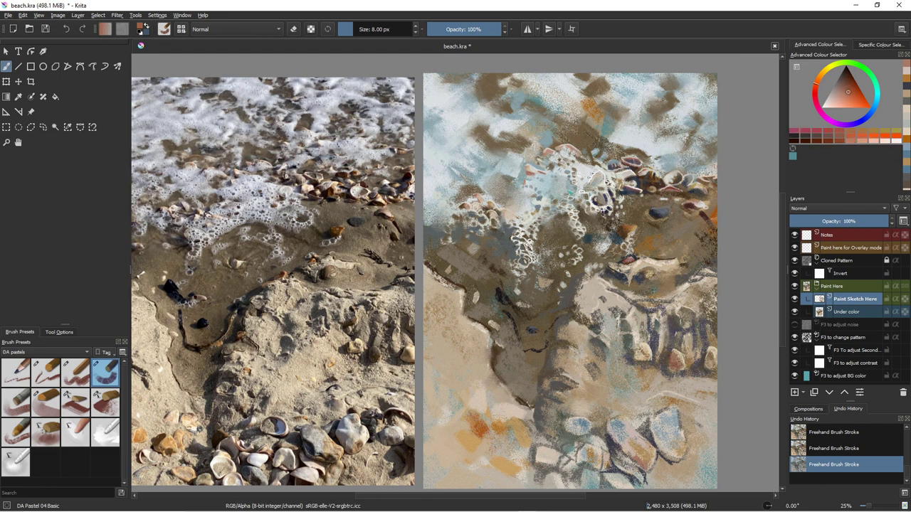
key("bracketright")
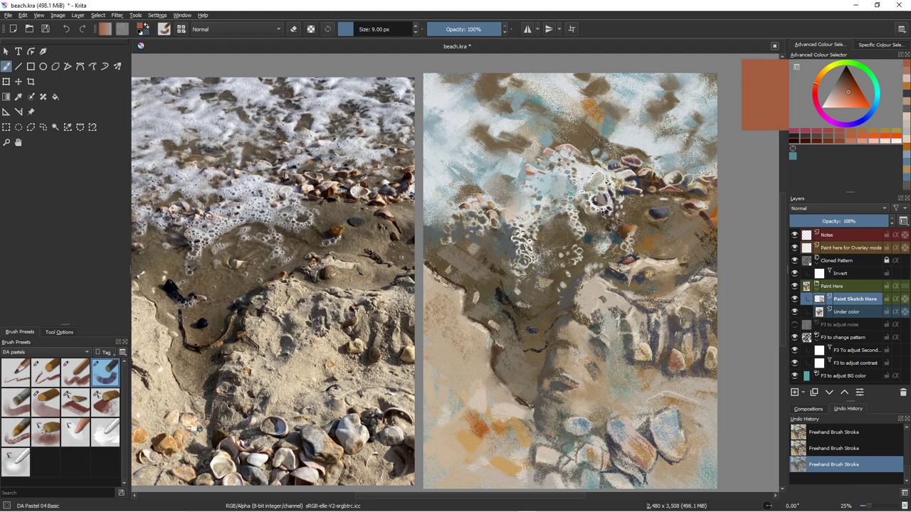
Shift the colour to ochre and shade the long foreground stone at 13 px.
left_click(820, 75)
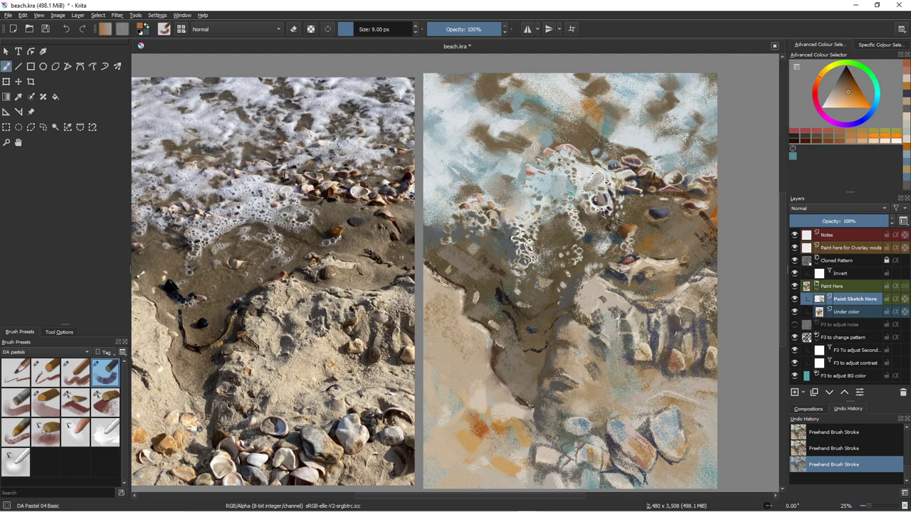
key("]")
key("bracketright")
key("bracketright")
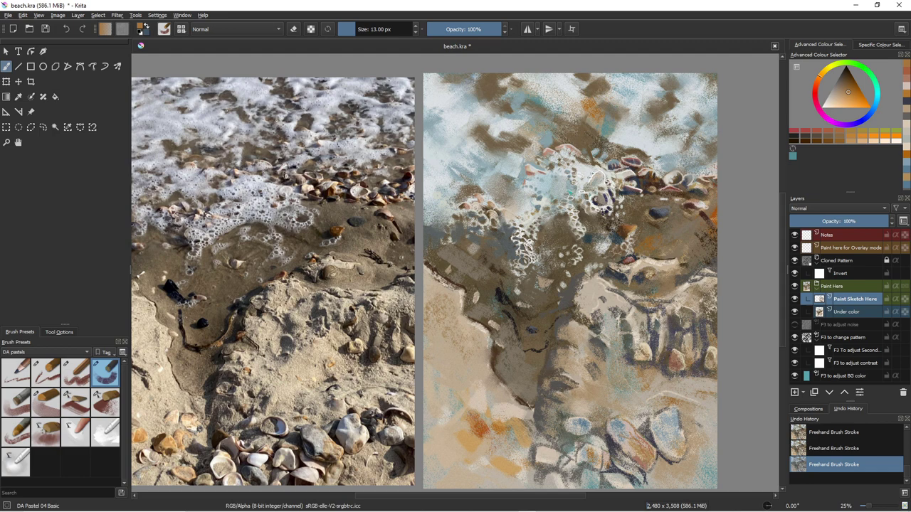
Enlarge the brush to 28 px and add muted light blue strokes to the foreground stones.
key("bracketright")
key("bracketright")
key("bracketright")
key("bracketright")
key("bracketright")
key("bracketright")
key("bracketright")
key("bracketright")
left_click(876, 100)
left_click(834, 93)
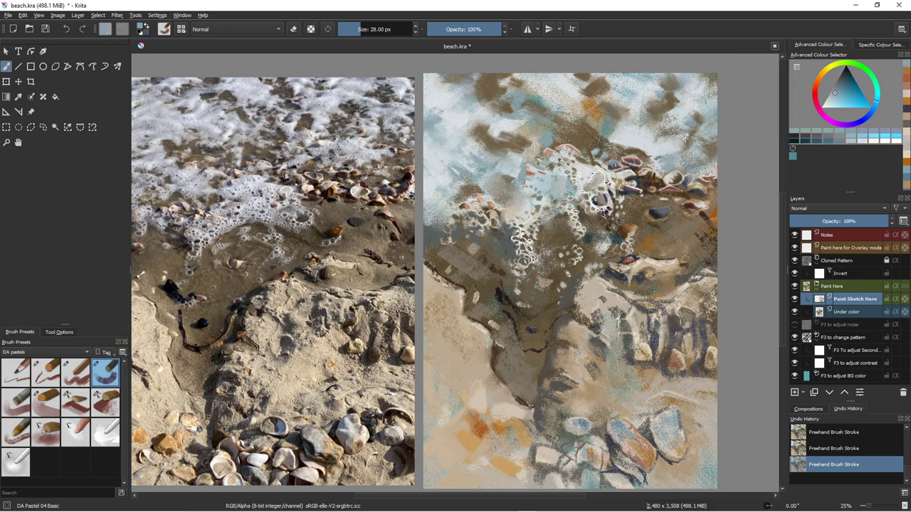
Lighten the blue and brighten the faces of the long and rightmost foreground stones with the brush at 51 px.
key("l")
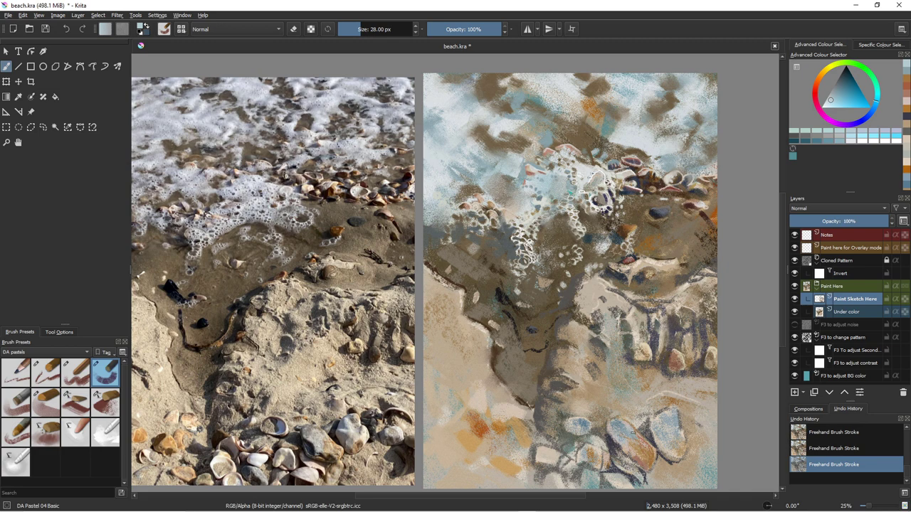
key("bracketright")
key("bracketright")
key("bracketright")
key("bracketright")
key("bracketright")
key("bracketright")
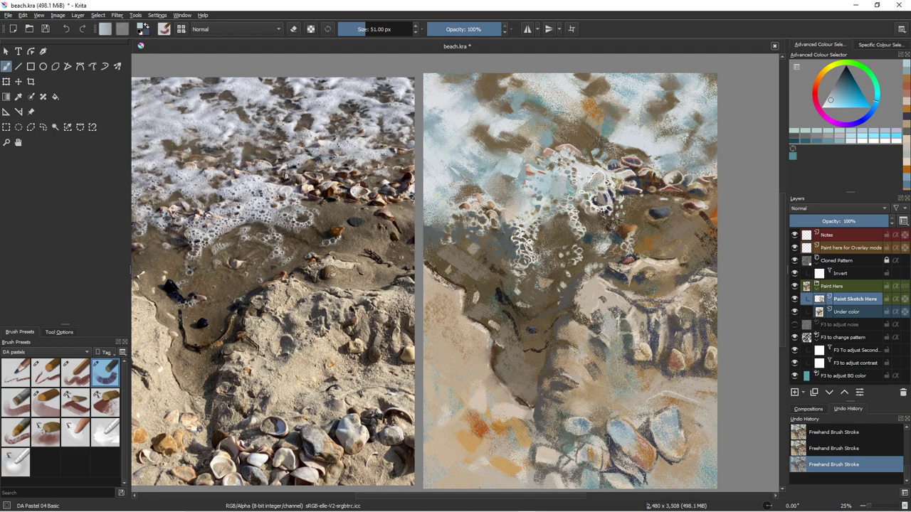
Rework the shadows and sand around the foreground stones at 41 px with dark, brown and pale sand tones sampled from the canvas.
key("bracketleft")
key("bracketleft")
left_click(616, 471, "ctrl")
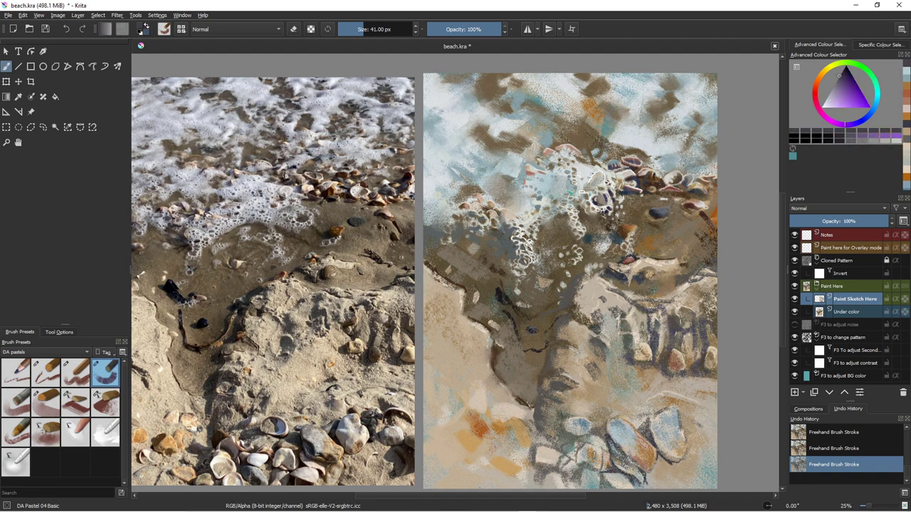
left_click(542, 476, "ctrl")
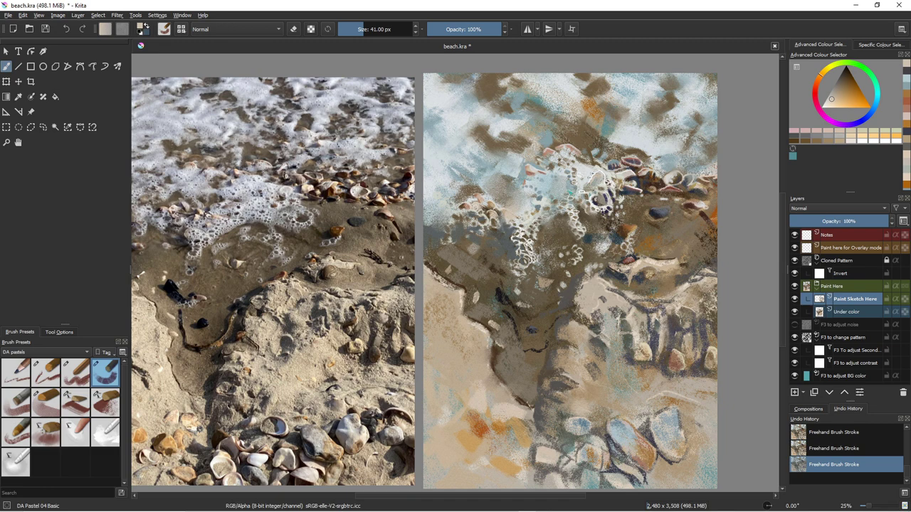
left_click_drag(621, 488, 658, 481)
left_click(620, 463, "ctrl")
left_click(619, 462)
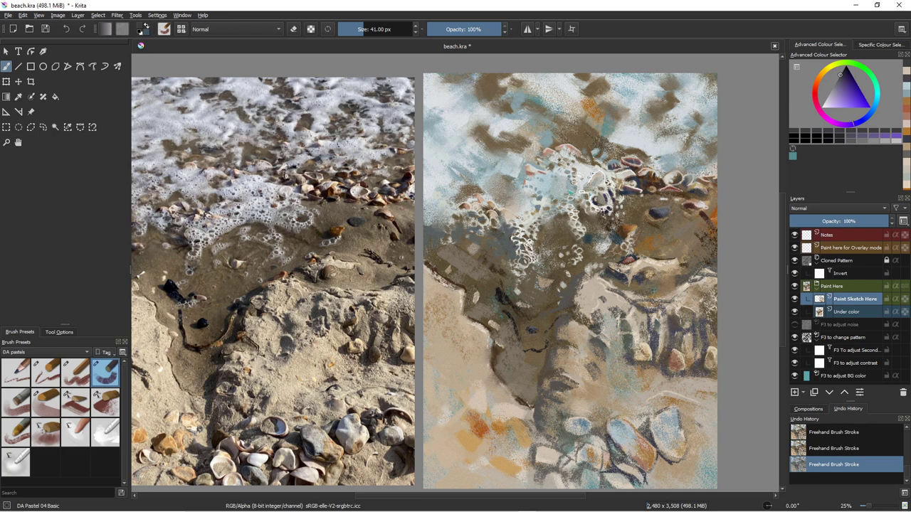
left_click(533, 392, "ctrl")
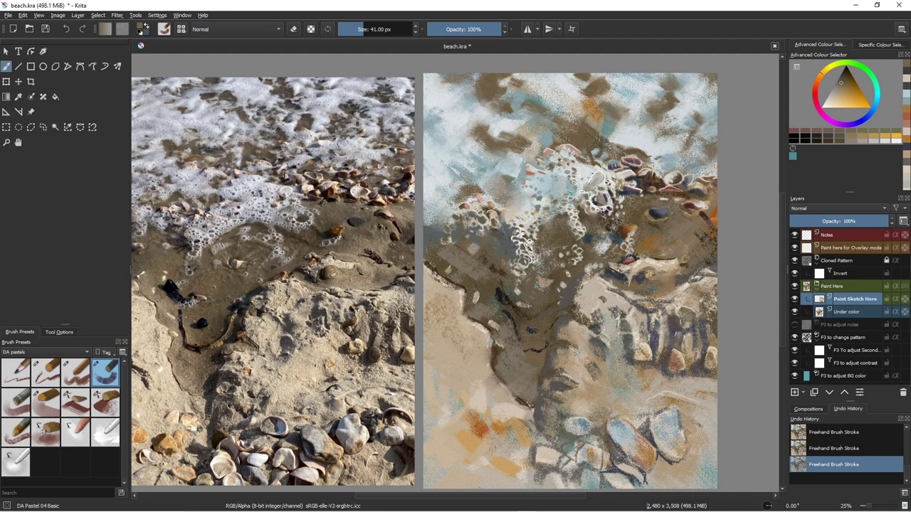
left_click(585, 478, "ctrl")
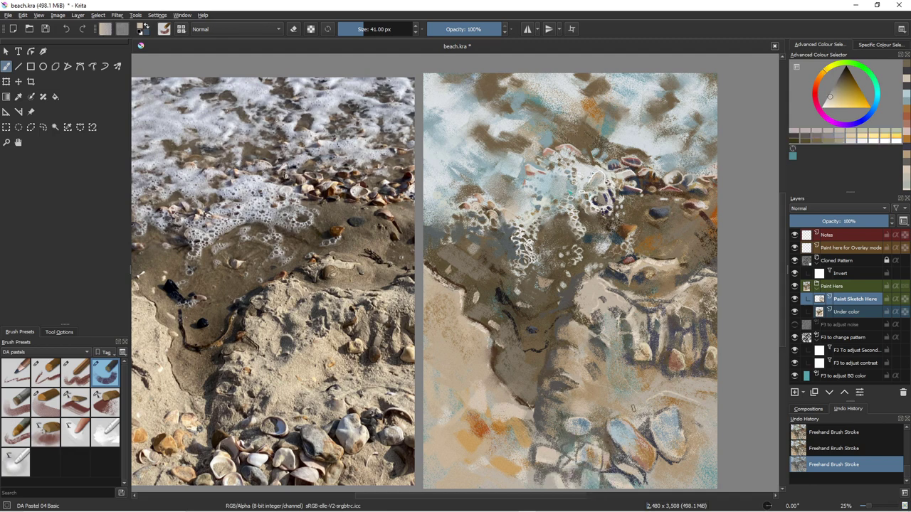
Switch to the DA Pastel 03 Legacy preset and draw light cream edges on the small blue stone at 22 px.
key("bracketleft")
key("bracketleft")
key("bracketleft")
key("bracketleft")
key("bracketleft")
key("bracketleft")
key("bracketleft")
key("bracketleft")
key("bracketleft")
key("bracketleft")
key("bracketleft")
key("bracketleft")
key("bracketleft")
key("bracketleft")
key("bracketleft")
left_click(74, 373)
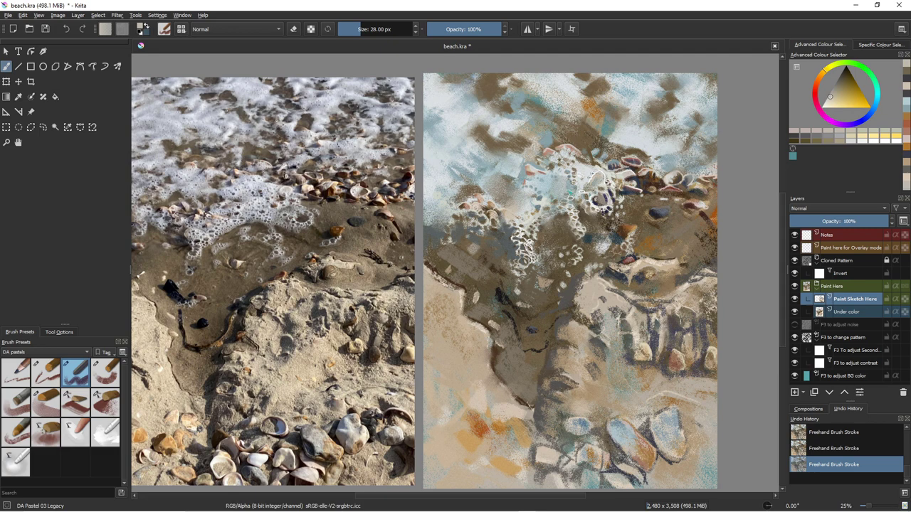
key("l")
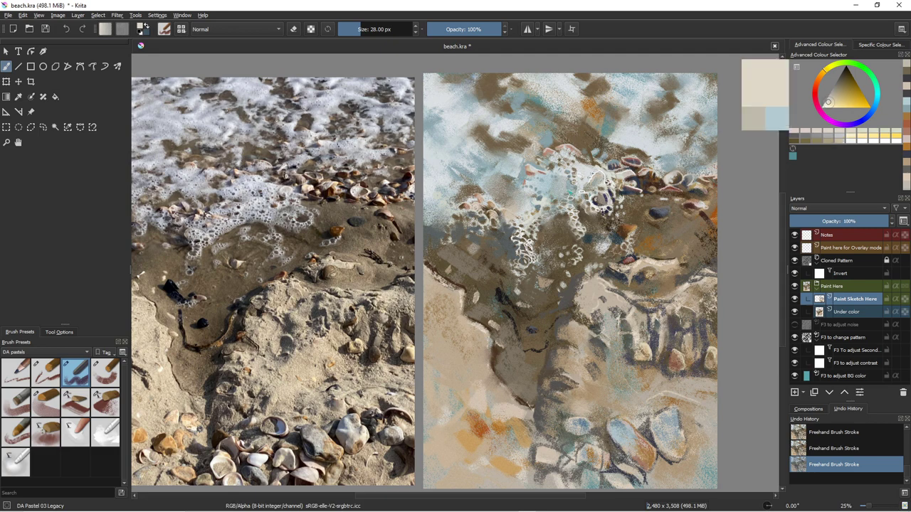
key("bracketleft")
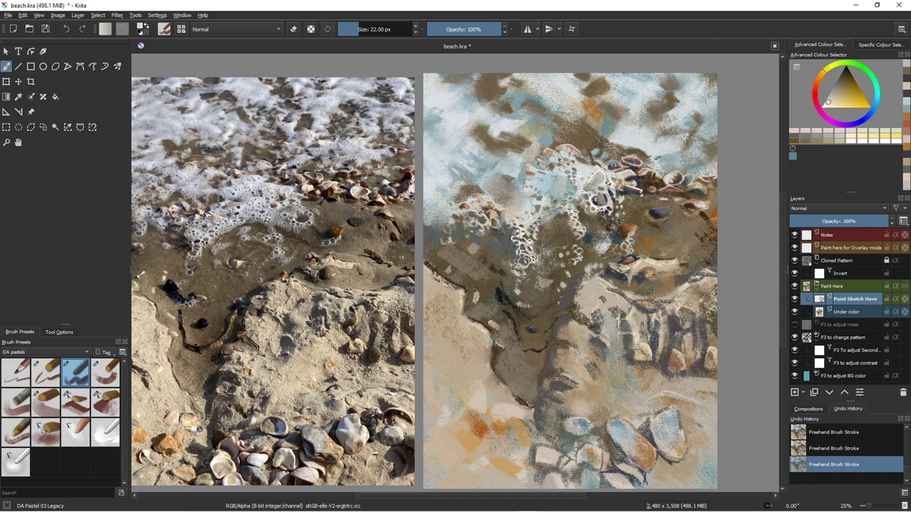
right_click(581, 367)
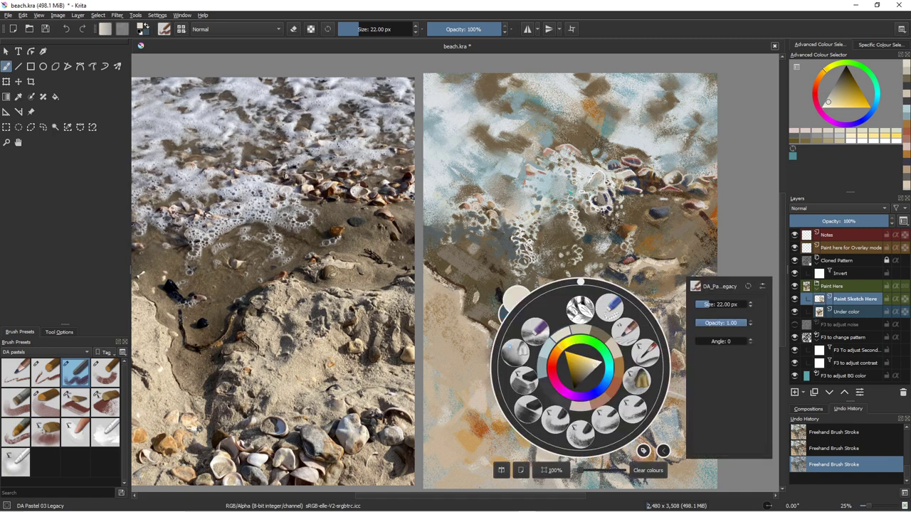
key("Escape")
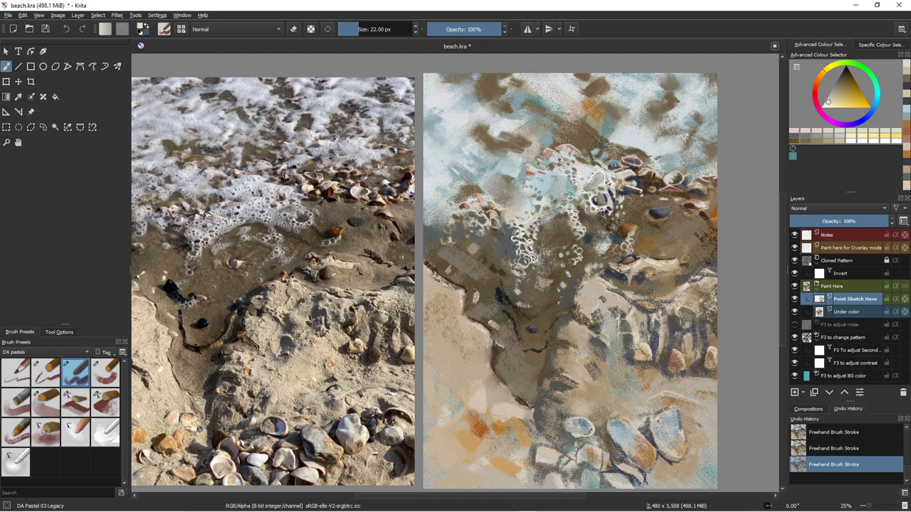
Paint cream highlights on the rightmost foreground stone at 38 px, and refine the stone highlights at 26 px.
key("bracketright")
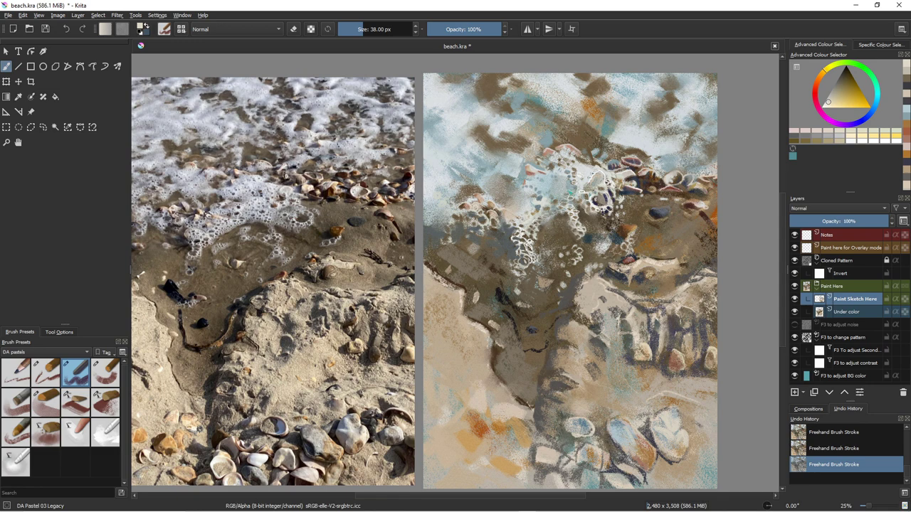
key("[")
key("bracketleft")
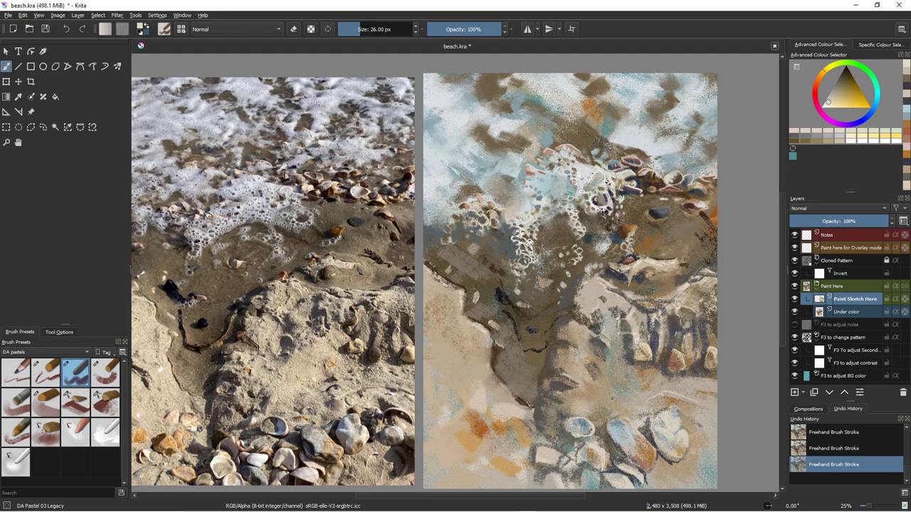
right_click(545, 367)
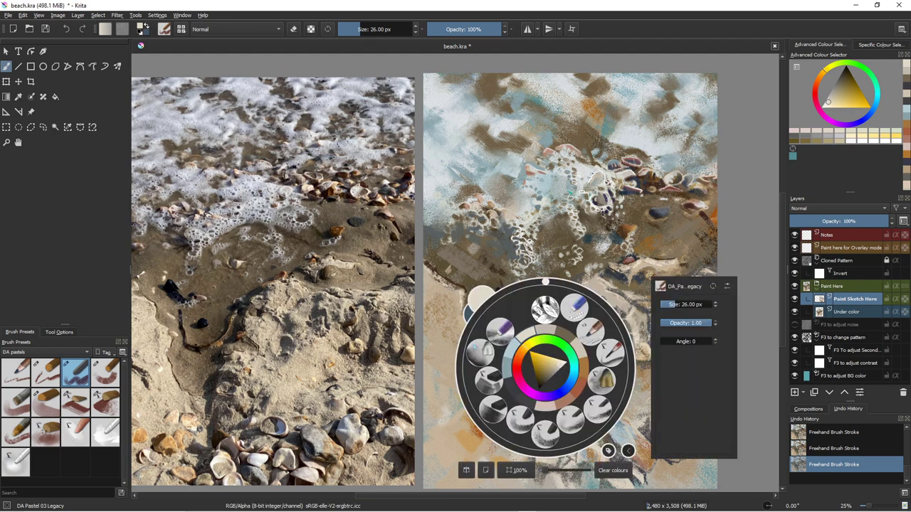
key("Escape")
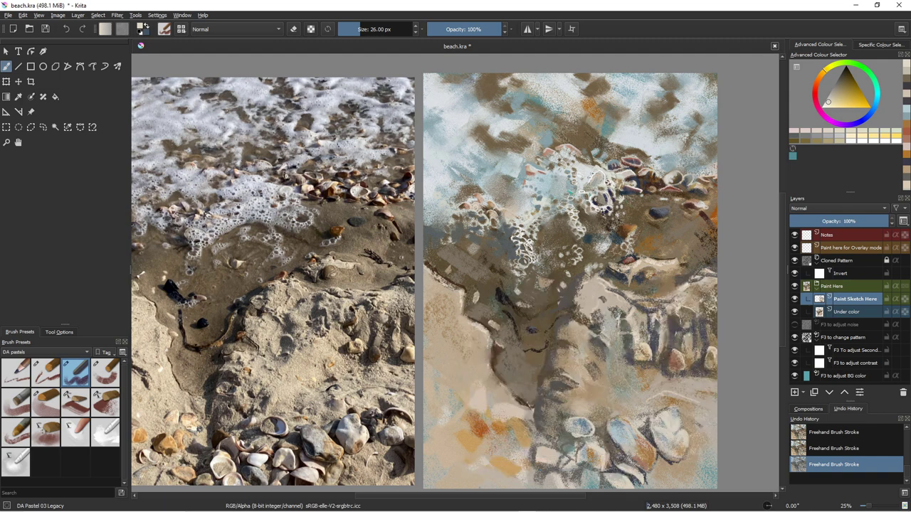
right_click(545, 449)
right_click(465, 359)
Add pale blue highlights to the lower-left stones of the foreground group and sample a dark grey-brown for their shadows.
left_click(874, 104)
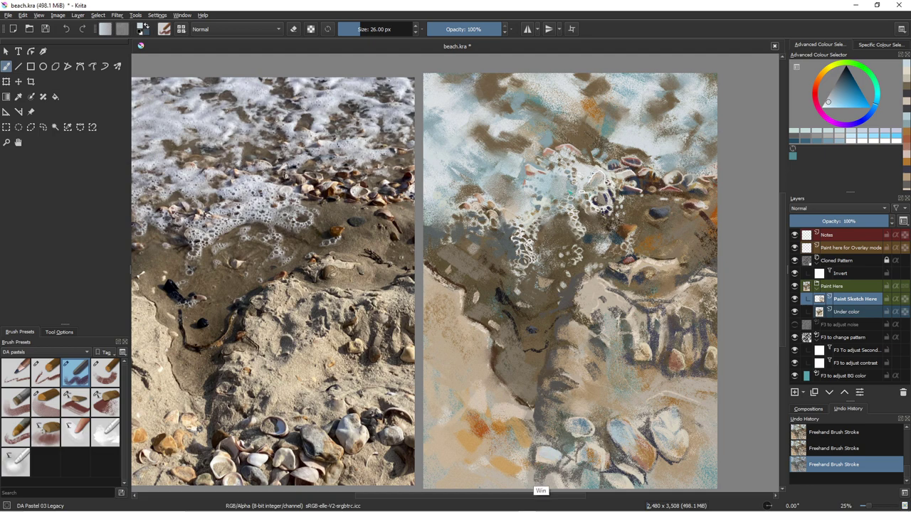
key("super")
left_click(537, 485, "ctrl")
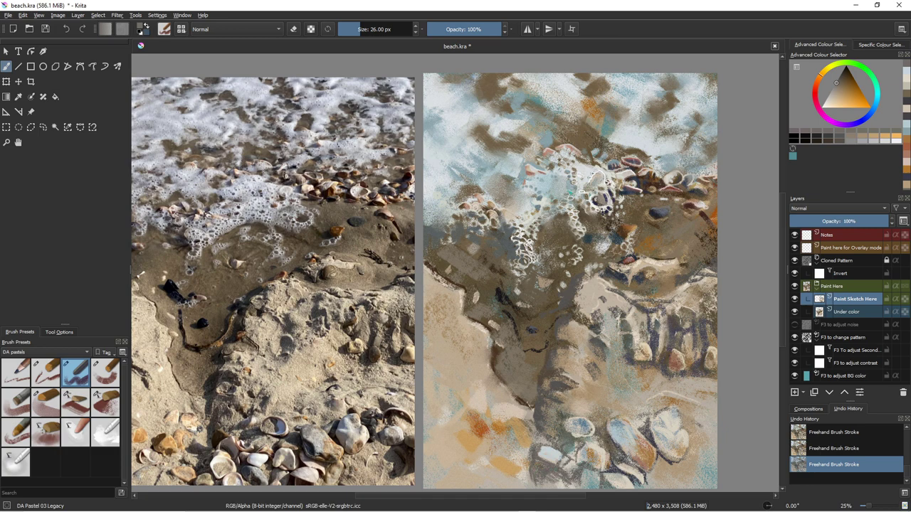
key("super")
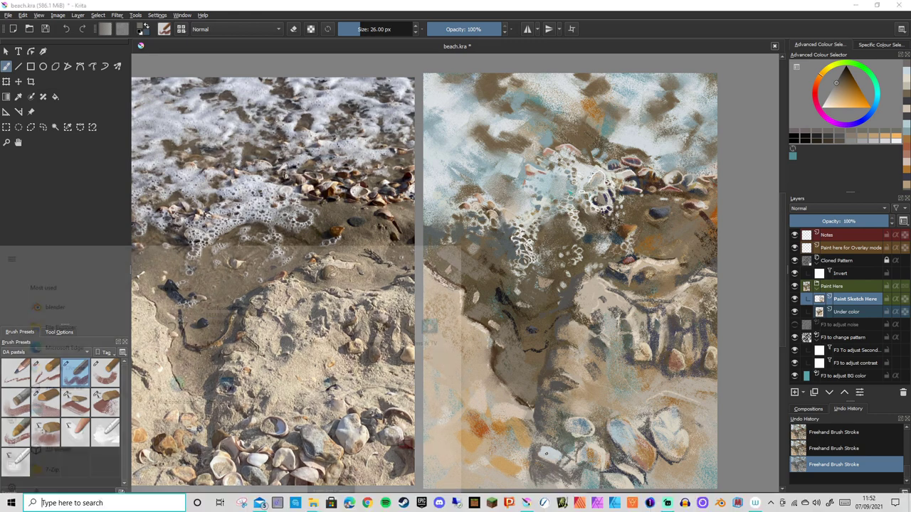
key("super")
Refine the lower-left foreground stones at 26 px with pale sand, teal and dark brown tones sampled from the canvas.
left_click(548, 456, "ctrl")
left_click(562, 477, "ctrl")
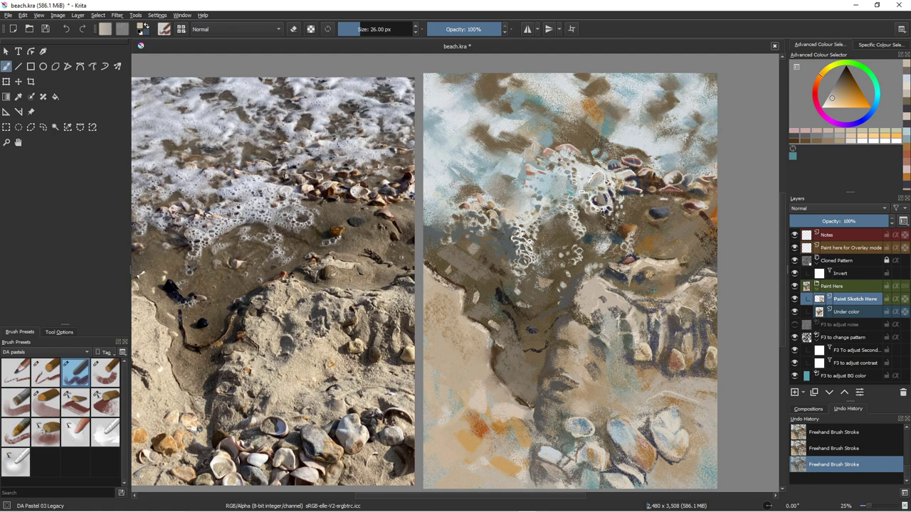
left_click(546, 468, "ctrl")
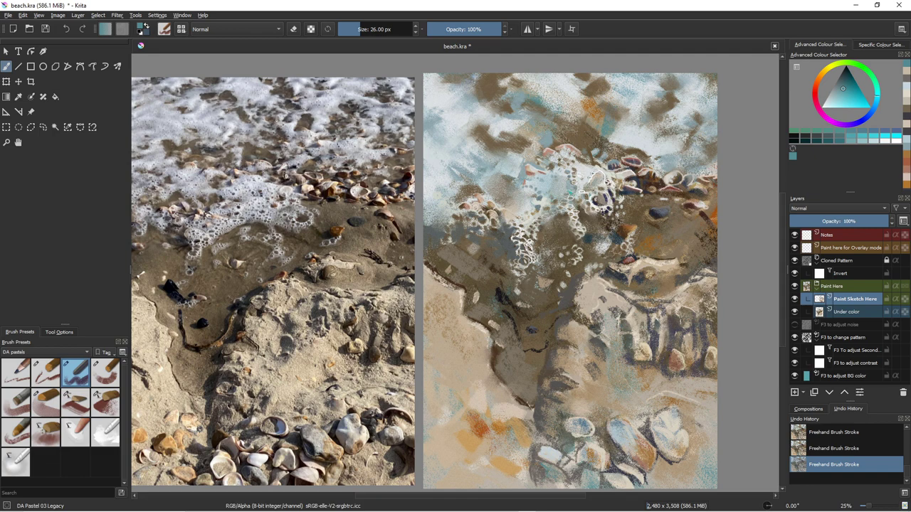
left_click(597, 454, "ctrl")
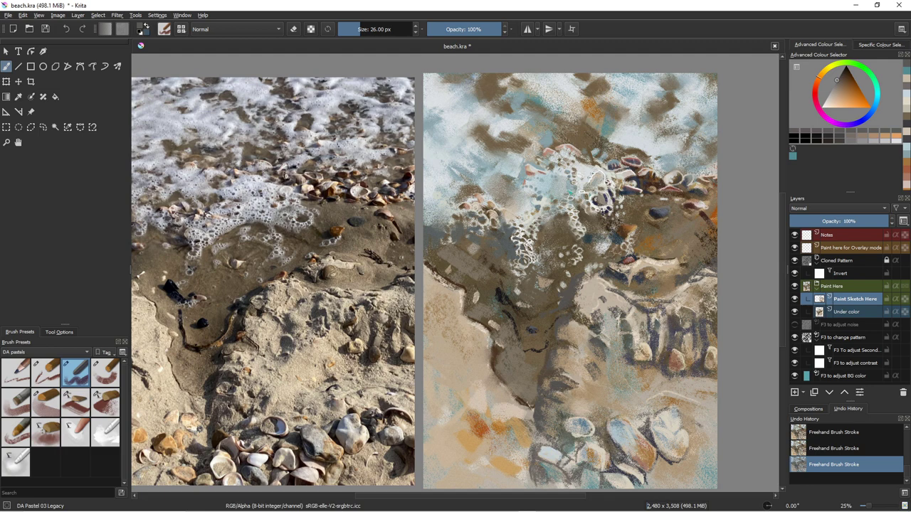
Rework the shadows and sand around the lower-left foreground stones at 118 px with dark, sandy and blue-grey tones sampled from the canvas.
left_click_drag(542, 481, 558, 481, "shift")
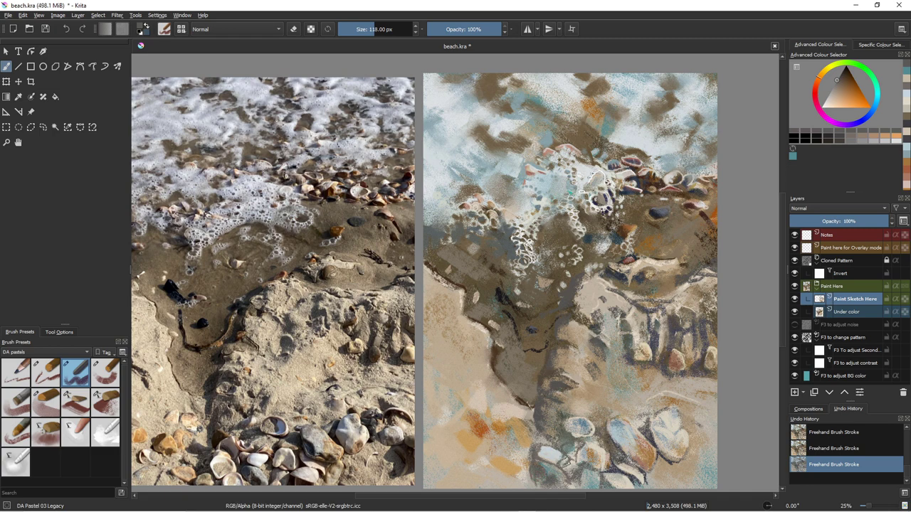
left_click(542, 456, "ctrl")
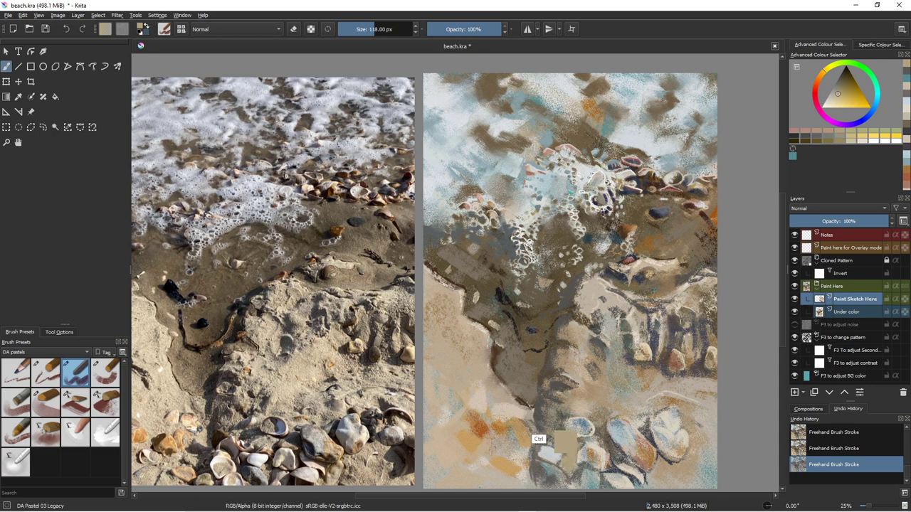
left_click(562, 445, "ctrl")
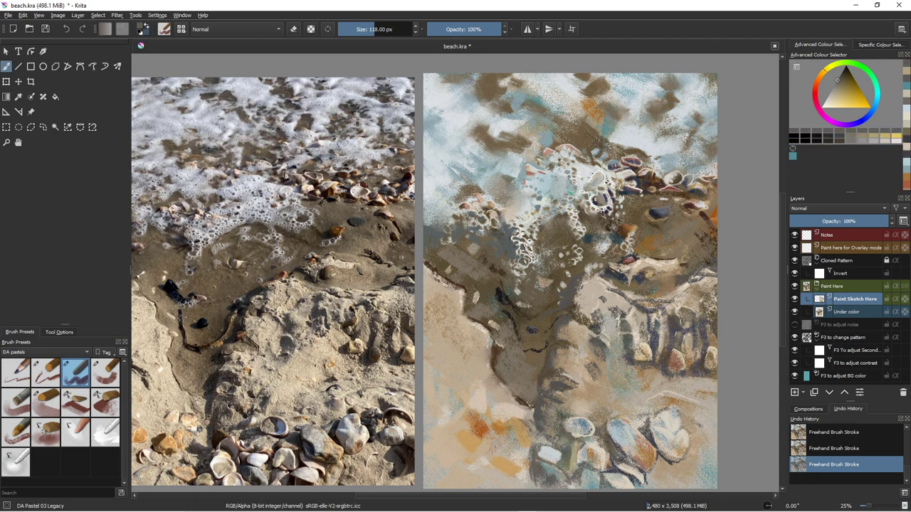
left_click(565, 470, "ctrl")
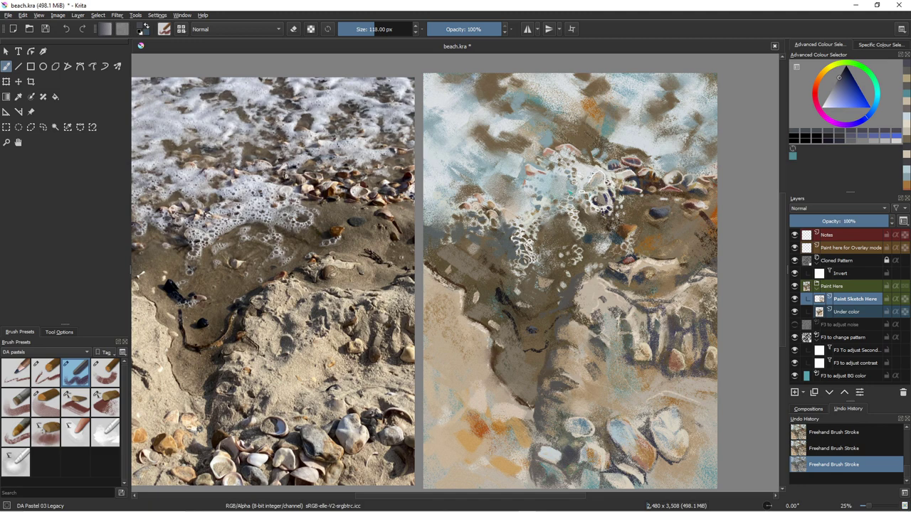
left_click(581, 473, "ctrl")
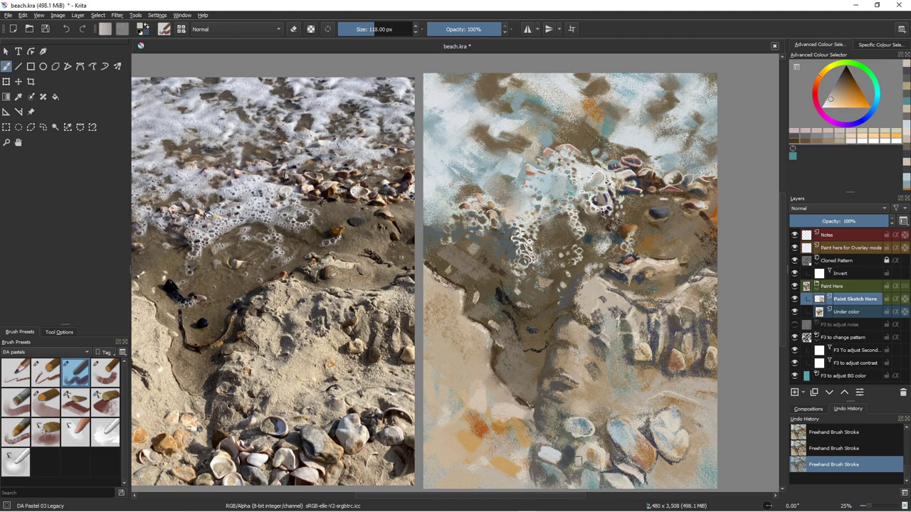
left_click(588, 454, "ctrl")
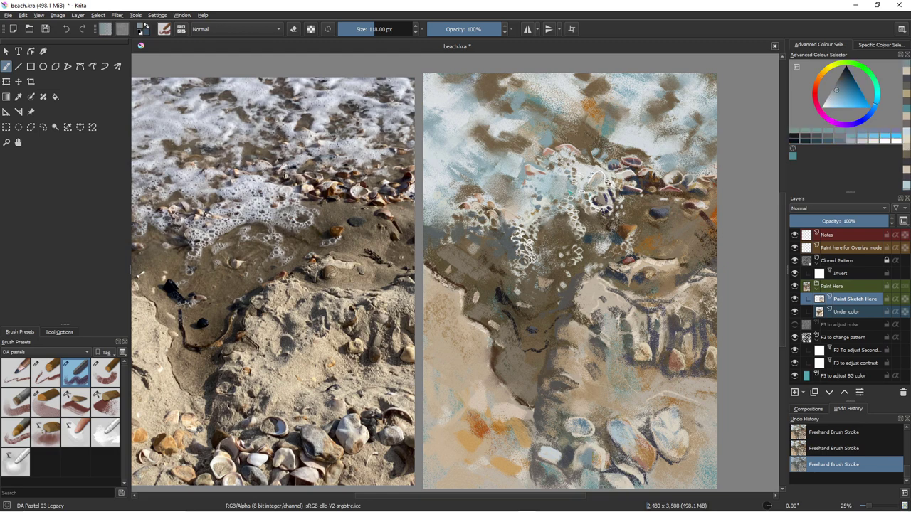
Switch to the DA Pastel 04 Basic preset at 118 px and dab muted violet onto the lower stone in the foreground group.
left_click(104, 372)
left_click(636, 446, "ctrl")
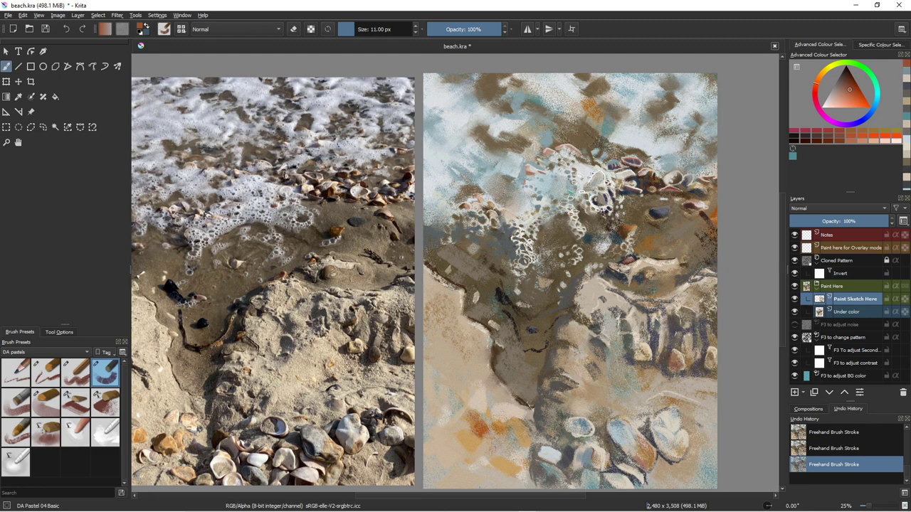
key("bracketright")
key("bracketright")
key("bracketright")
key("bracketright")
key("bracketright")
key("bracketright")
key("bracketright")
key("bracketright")
key("bracketright")
key("bracketright")
key("bracketright")
key("bracketright")
key("bracketright")
key("bracketright")
key("bracketright")
key("bracketright")
key("bracketright")
key("bracketright")
key("bracketright")
key("bracketright")
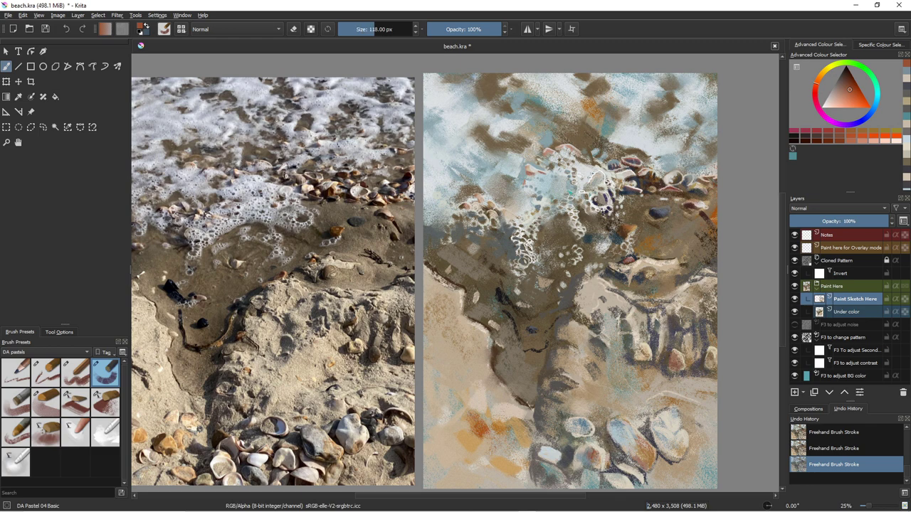
left_click(860, 122)
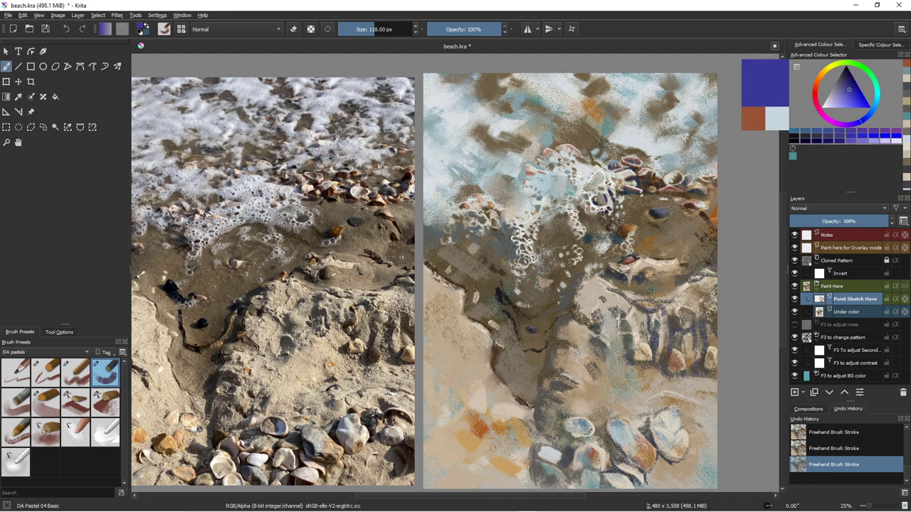
left_click(838, 97)
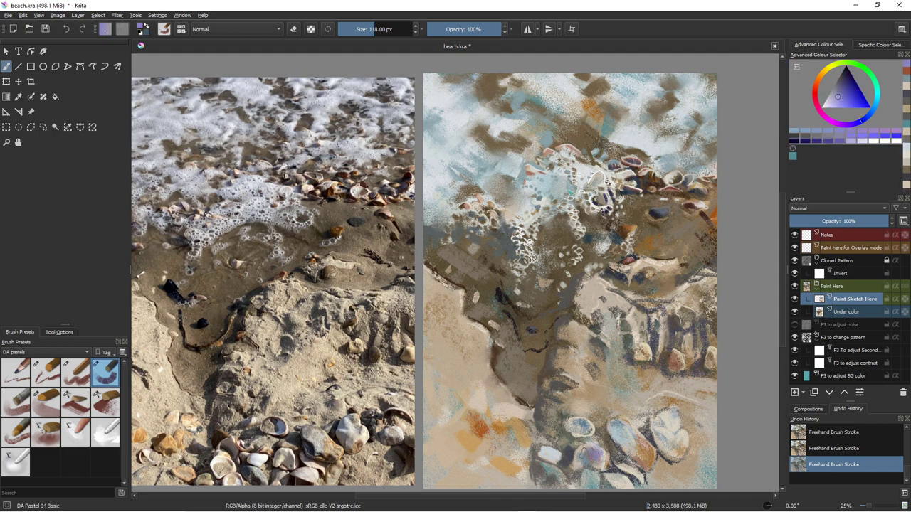
left_click_drag(581, 453, 590, 481)
Dab muted violet onto the sand beside the rightmost foreground stone and onto the small blue stone at 118 px.
left_click(622, 496)
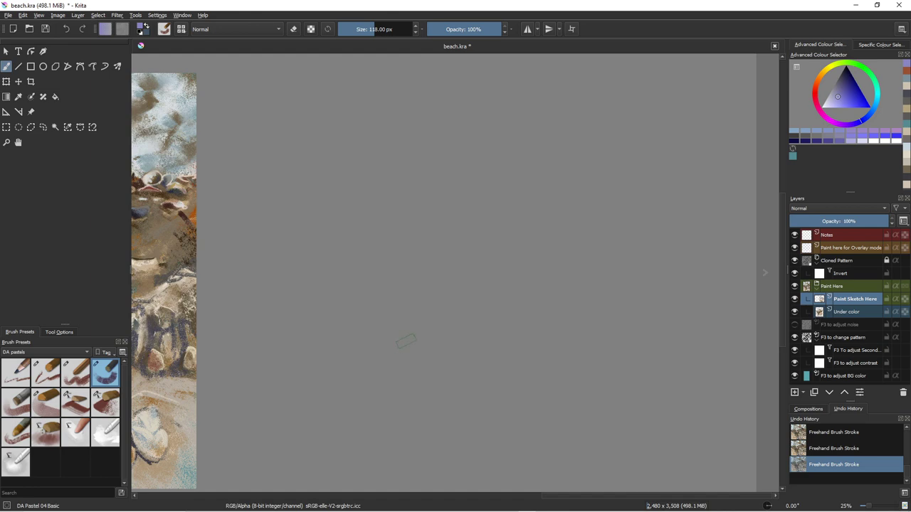
left_click_drag(301, 322, 302, 319)
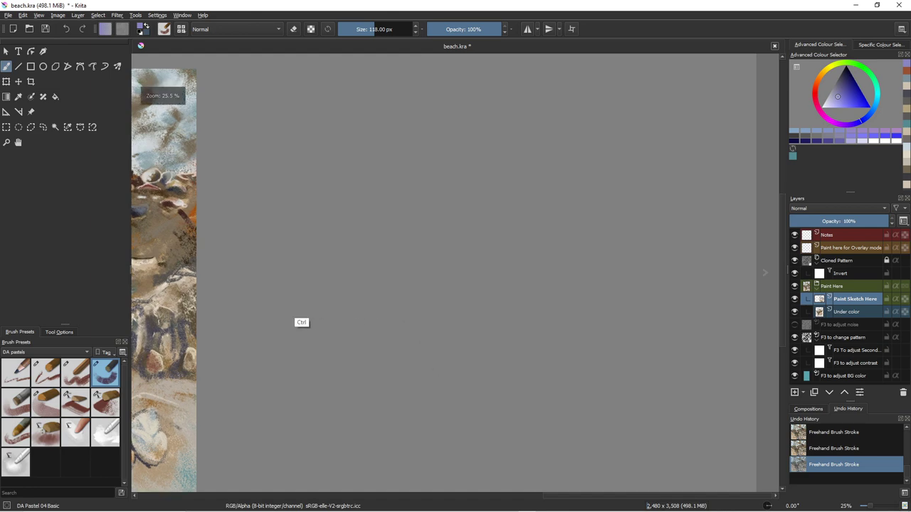
scroll(301, 322, "down", 1)
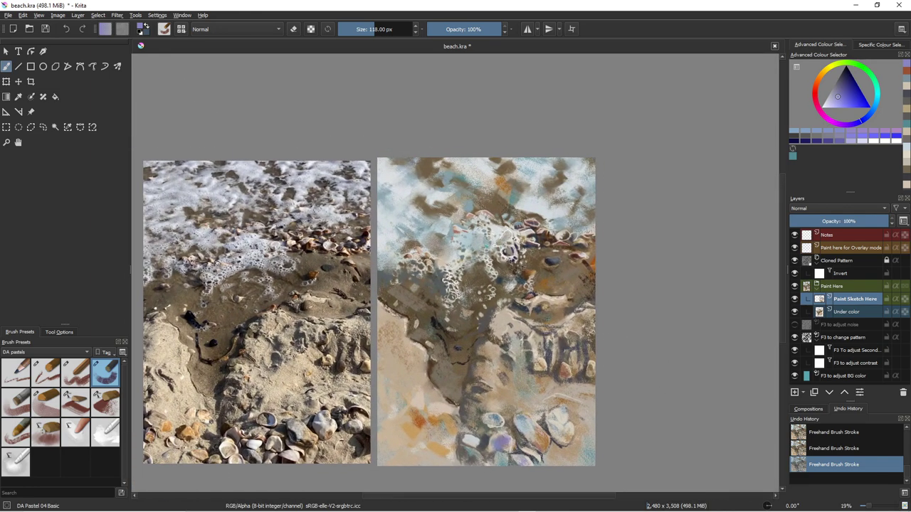
scroll(643, 315, "up", 3)
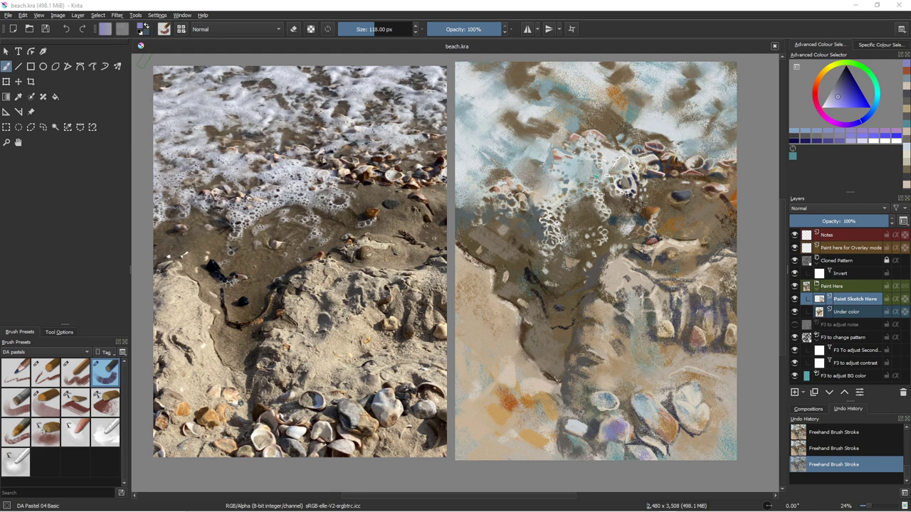
left_click_drag(715, 396, 721, 417)
left_click_drag(602, 398, 611, 404)
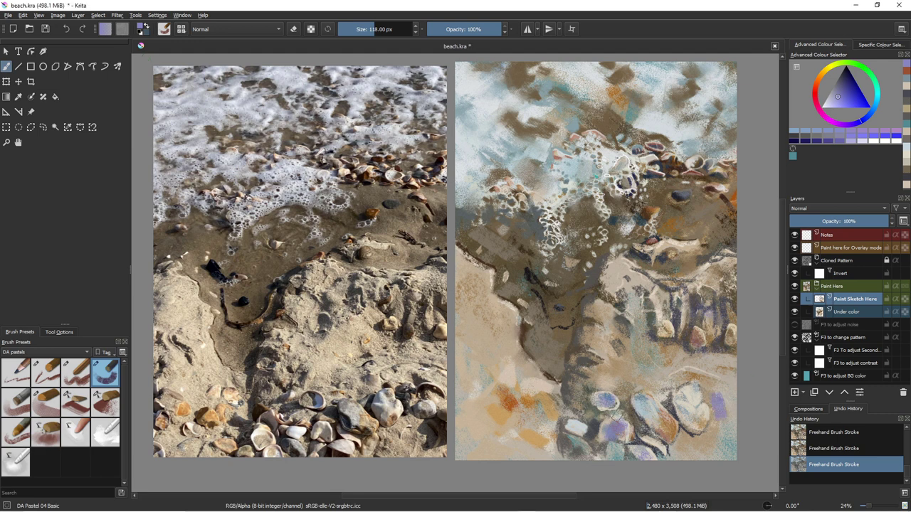
Add muted violet accents to the shell cluster and the foam edge at 118 px.
left_click_drag(701, 159, 690, 168)
left_click_drag(656, 146, 618, 170)
left_click(513, 201)
left_click_drag(544, 199, 552, 231)
Paint muted violet shadows along the sandbank's left edge, from just above the foreground stones up to its upper corner.
left_click_drag(566, 377, 569, 402)
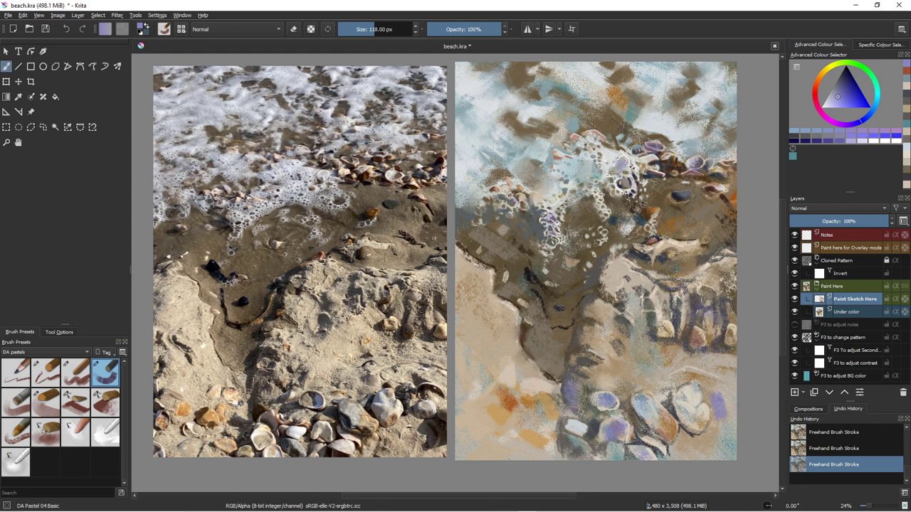
left_click_drag(577, 355, 583, 366)
left_click_drag(587, 309, 590, 274)
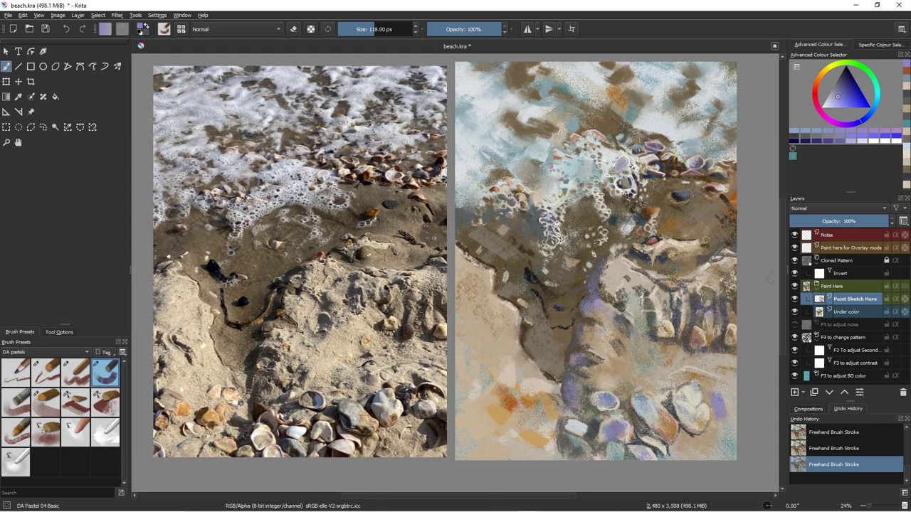
Work sand tones sampled from the canvas into the ground around the lower-left foreground stones at 118 px.
left_click(663, 455, "ctrl")
mouse_move(555, 455)
left_mouse_down()
mouse_move(540, 426)
mouse_move(559, 450)
left_mouse_up()
left_click(539, 451, "ctrl")
left_click(522, 438, "ctrl")
left_click(700, 455, "ctrl")
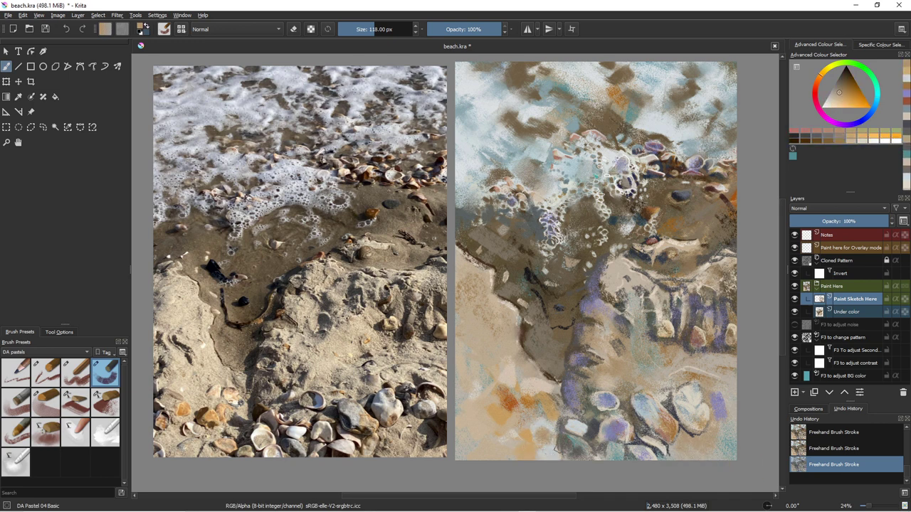
Switch back to the DA Pastel 03 Legacy preset and draw a pale shell left of the foreground stones at 15 to 20 px.
key("/")
left_click(569, 395, "ctrl")
left_click_drag(546, 377, 536, 378, "shift")
mouse_move(543, 451)
left_mouse_down()
mouse_move(555, 456)
mouse_move(553, 434)
mouse_move(540, 423)
mouse_move(532, 431)
mouse_move(544, 445)
left_mouse_up()
left_click(551, 424, "ctrl")
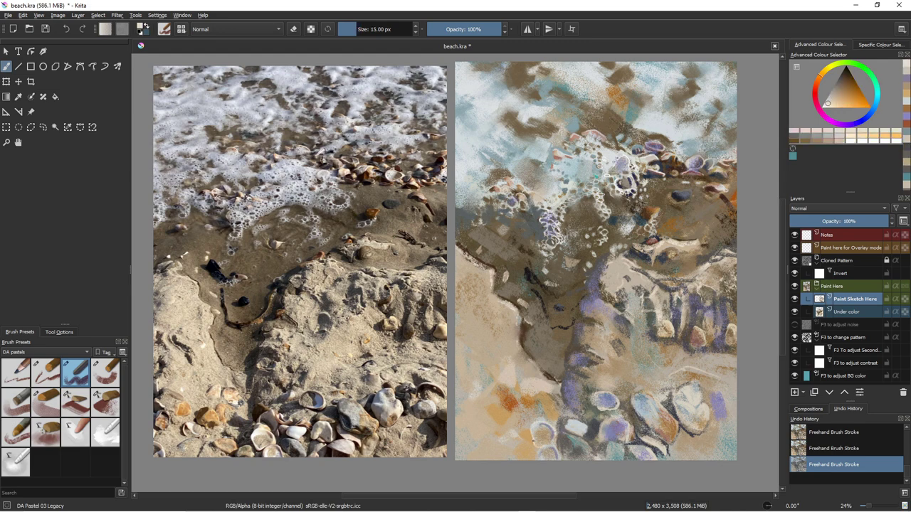
key("bracketright")
left_click(554, 454, "ctrl")
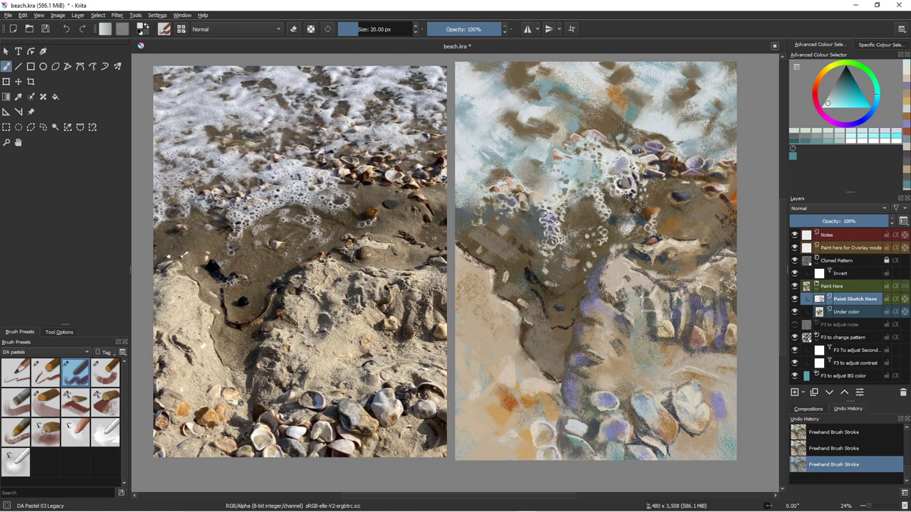
key("bracketleft")
Paint the flat pale stone beside the new shell with pale pink at 38 px, and sample a mauve for its shading.
left_click(584, 446, "ctrl")
key("bracketright")
key("bracketright")
key("bracketright")
key("bracketright")
key("bracketright")
key("bracketright")
key("bracketright")
key("bracketright")
key("bracketright")
key("bracketright")
key("bracketright")
left_click(584, 447)
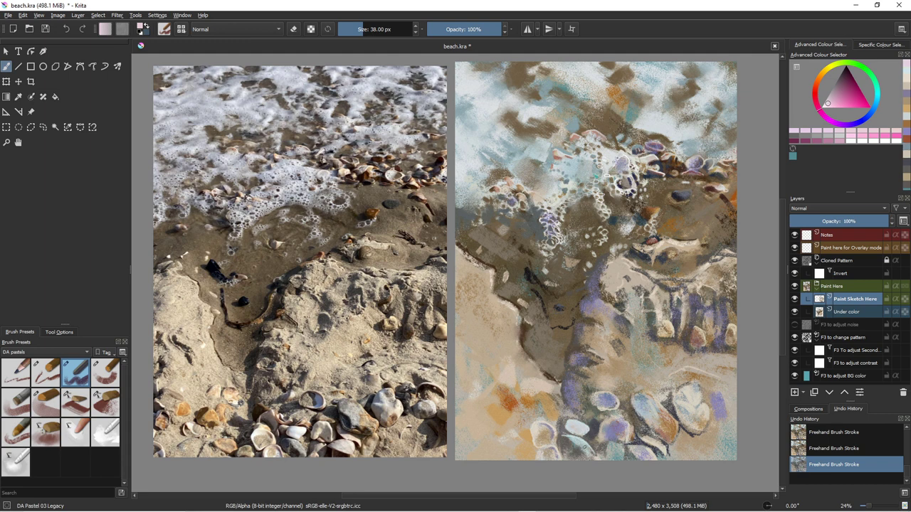
left_click(569, 427, "ctrl")
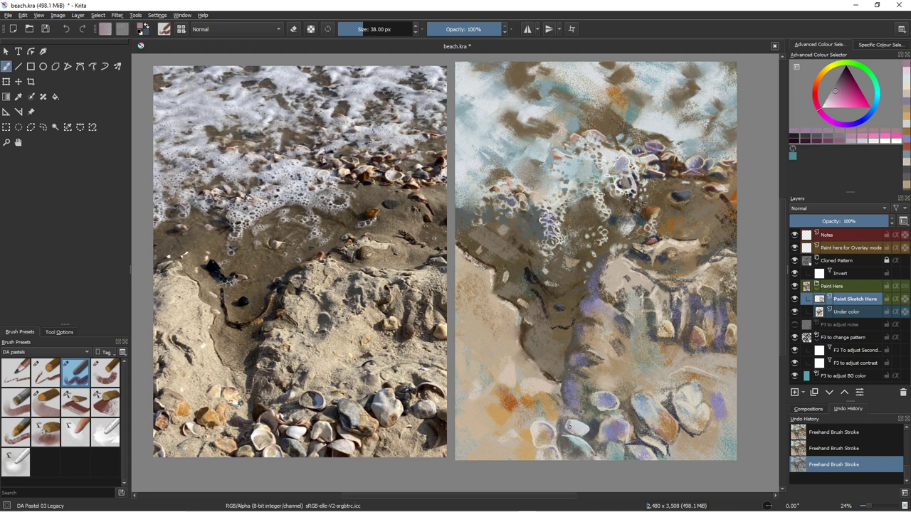
Draw sampled light edges and cream highlights around the violet stone in the foreground group.
left_click(602, 434)
left_click(598, 435, "ctrl")
mouse_move(603, 434)
left_mouse_down()
mouse_move(624, 423)
mouse_move(630, 442)
left_mouse_up()
left_click(623, 423, "ctrl")
key("bracketleft")
key("bracketleft")
key("bracketleft")
key("bracketleft")
key("bracketleft")
left_click(623, 423)
key("bracketright")
key("bracketright")
key("bracketright")
key("bracketright")
key("bracketright")
key("bracketright")
key("bracketright")
key("bracketright")
key("bracketright")
key("bracketright")
key("bracketright")
key("bracketright")
key("bracketright")
key("bracketright")
key("bracketright")
key("bracketright")
key("bracketright")
key("bracketright")
key("bracketright")
key("bracketright")
key("bracketleft")
key("bracketleft")
key("bracketleft")
key("bracketleft")
key("bracketright")
key("bracketright")
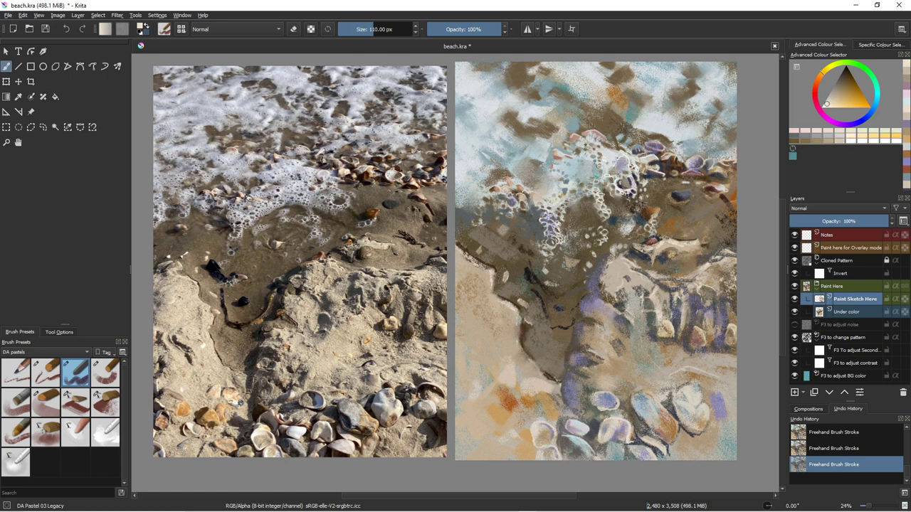
Outline the shadows around the violet stone at 38 px with a dark blue-grey sampled from the canvas.
left_click(610, 448, "ctrl")
key("bracketleft")
key("bracketleft")
key("bracketleft")
key("bracketleft")
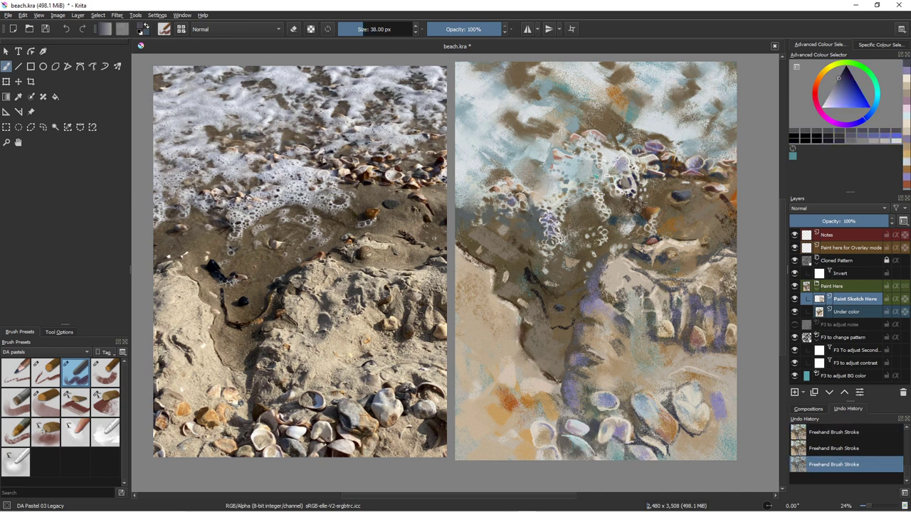
mouse_move(598, 431)
left_mouse_down()
mouse_move(611, 451)
mouse_move(643, 457)
left_mouse_up()
Paint around the lowest foreground stones with tones sampled from the canvas, enlarging the brush to 68 px.
key("bracketleft")
key("bracketleft")
key("bracketleft")
key("bracketleft")
key("bracketleft")
key("bracketleft")
key("bracketright")
key("bracketright")
key("bracketright")
key("bracketright")
key("bracketright")
key("bracketright")
key("bracketright")
key("bracketright")
key("bracketright")
key("bracketright")
key("bracketright")
key("bracketright")
key("bracketright")
key("bracketright")
key("bracketright")
key("bracketright")
key("bracketright")
key("bracketright")
left_click(630, 449, "ctrl")
left_click(619, 463, "ctrl")
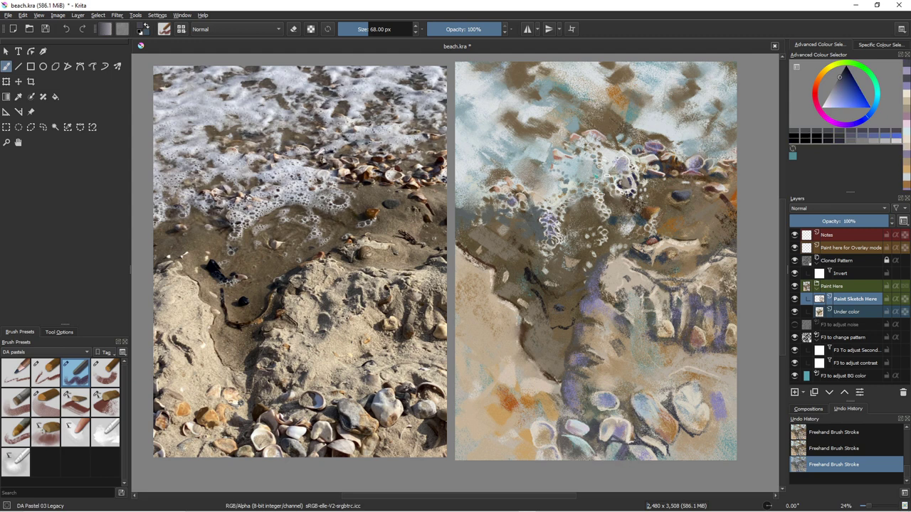
Sample ochre and taupe tones from nearby shells and sand and refine the violet stone's edges with an 18 px brush.
left_click(544, 413, "ctrl")
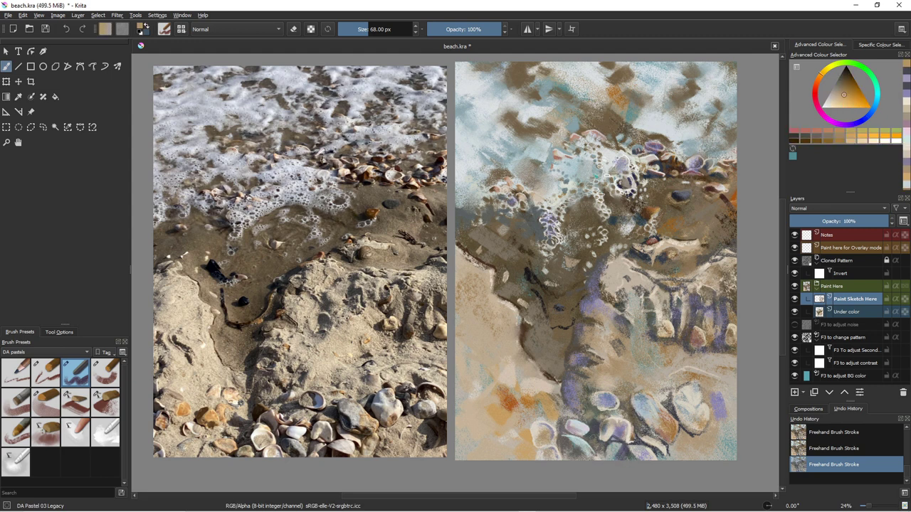
key("bracketleft")
key("bracketleft")
key("bracketleft")
key("bracketleft")
key("bracketleft")
key("bracketleft")
key("bracketleft")
key("bracketleft")
key("bracketleft")
key("bracketleft")
key("bracketleft")
key("bracketleft")
key("bracketleft")
key("bracketleft")
key("bracketleft")
left_click(626, 450, "ctrl")
left_click(613, 428, "ctrl")
left_click_drag(625, 435, 612, 441)
left_click(545, 413, "ctrl")
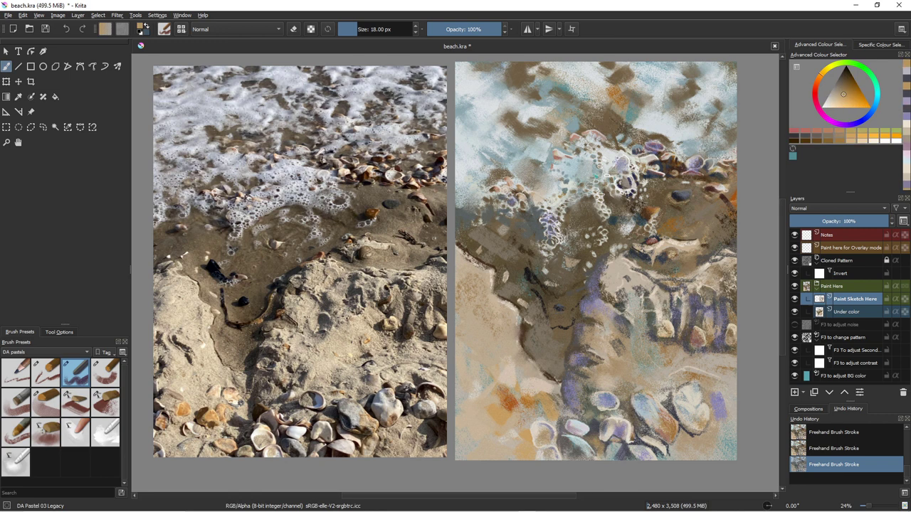
left_click(630, 431, "ctrl")
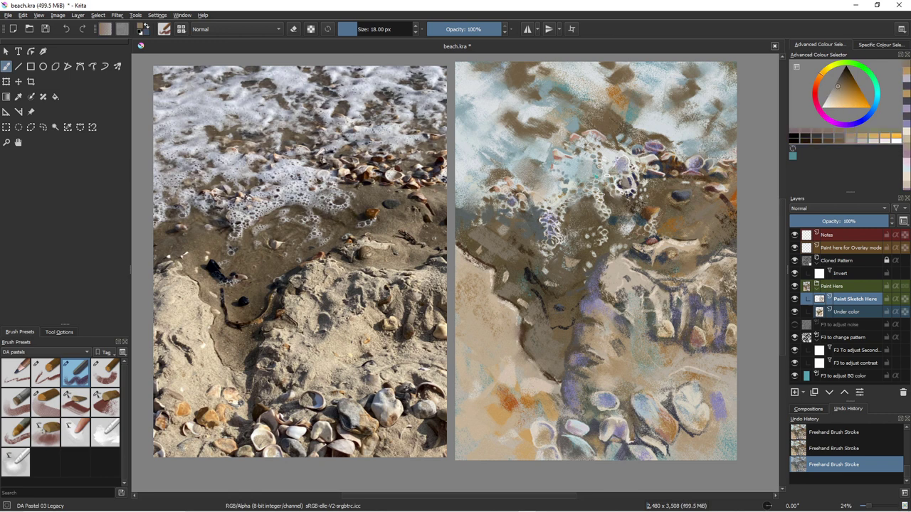
Sample a reddish brown from the shells by the waterline and stroke it along the small pale pink foreground shell.
left_click(667, 173, "ctrl")
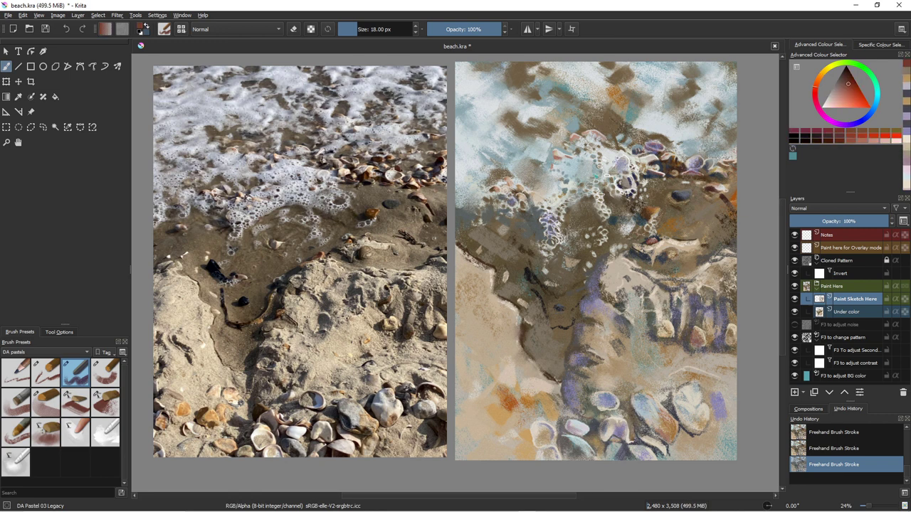
key("bracketright")
key("bracketright")
key("bracketright")
key("bracketright")
key("bracketright")
key("bracketright")
key("bracketright")
left_click_drag(575, 416, 584, 417)
Define the pink shell's edges at 16 px and turn the oval violet stone above it into a hollow shell with sampled violet and reddish brown.
left_click(578, 426, "ctrl")
key("bracketleft")
key("bracketleft")
key("bracketleft")
key("bracketleft")
key("bracketleft")
key("bracketleft")
key("bracketleft")
key("bracketleft")
left_click(582, 417, "ctrl")
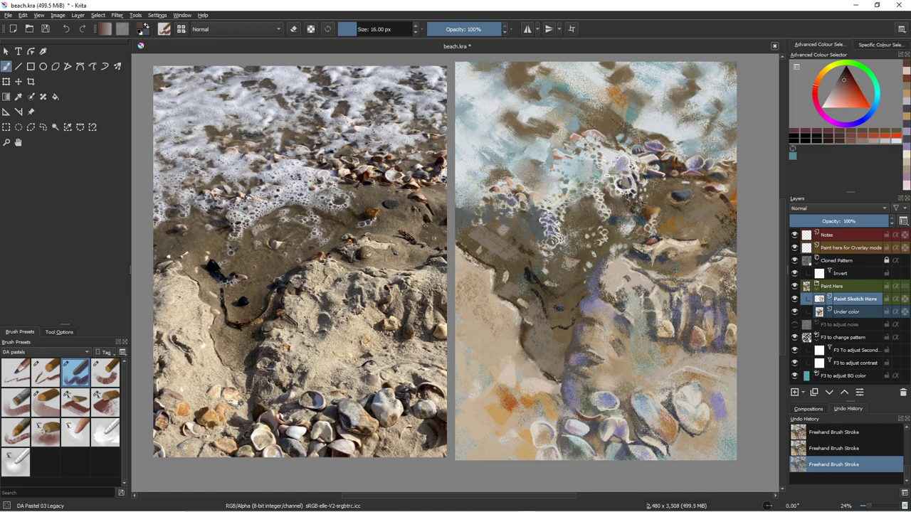
left_click(606, 403, "ctrl")
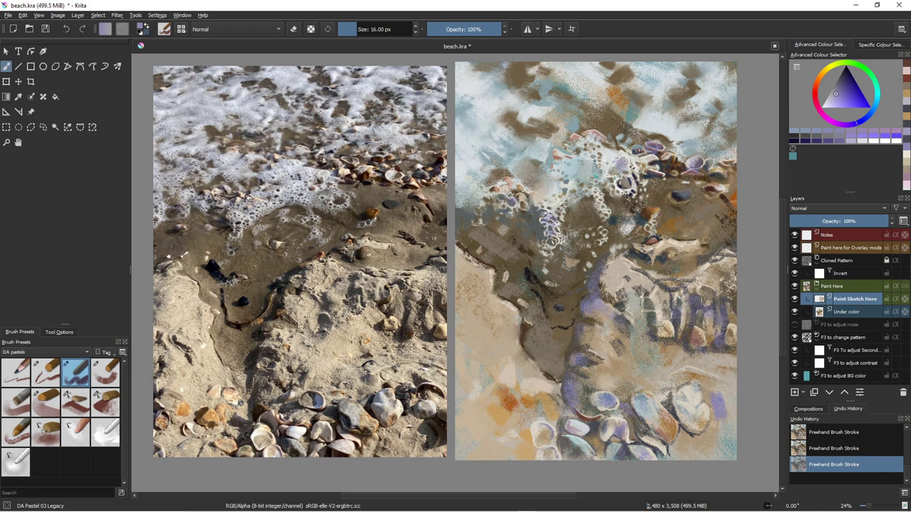
left_click(596, 440, "ctrl")
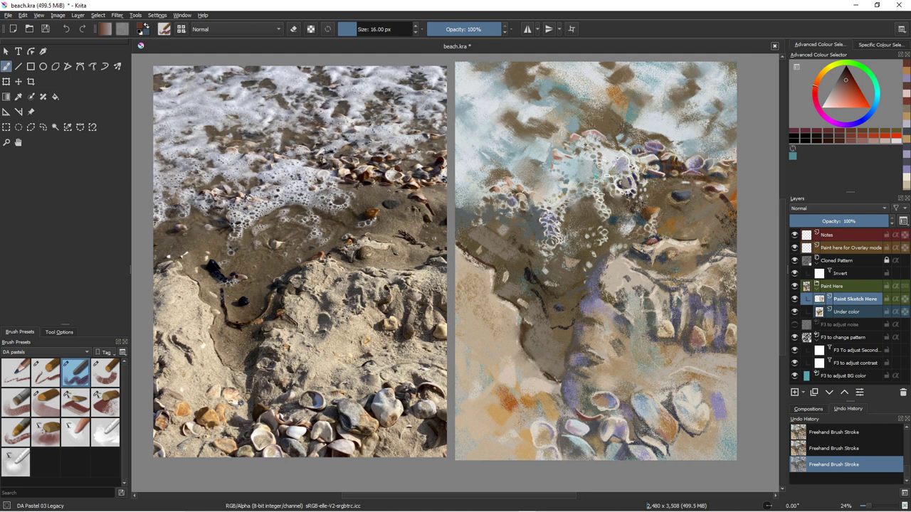
Paint a shell beside the pale pink one with sampled mauve and ochre at 47 px, and edge it in cream at 16 px.
mouse_move(558, 413)
left_mouse_down("shift")
mouse_move(587, 413)
mouse_move(545, 420)
left_mouse_up("shift")
left_click(560, 414, "ctrl")
left_click(600, 405, "ctrl")
left_click(560, 420, "ctrl")
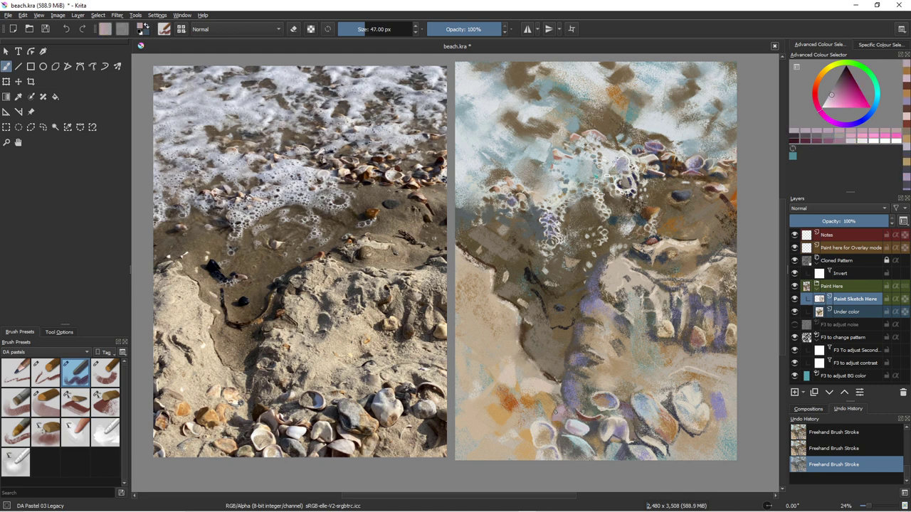
left_click(545, 417, "ctrl")
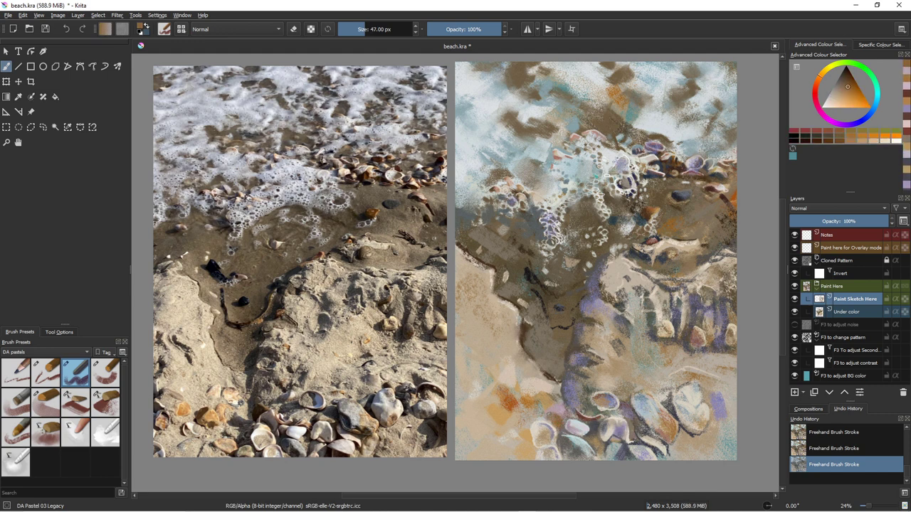
left_click(535, 429, "ctrl")
mouse_move(551, 419)
left_mouse_down("shift")
mouse_move(540, 419)
mouse_move(548, 405)
left_mouse_up("shift")
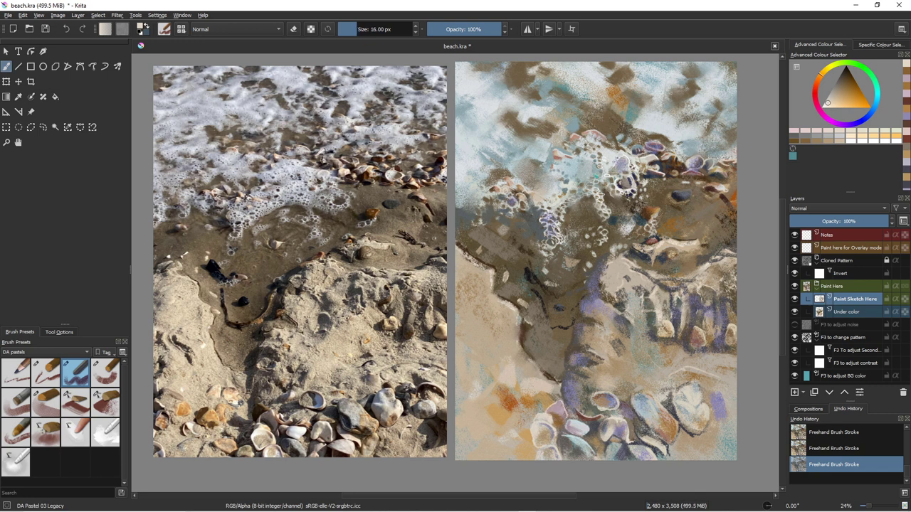
Soften the shaded rock with DA Pastel 12 Blender smear at 200 px, and draw ochre shells in the lower-left sand with DA Pastel 03 Legacy at 16 px.
key("slash")
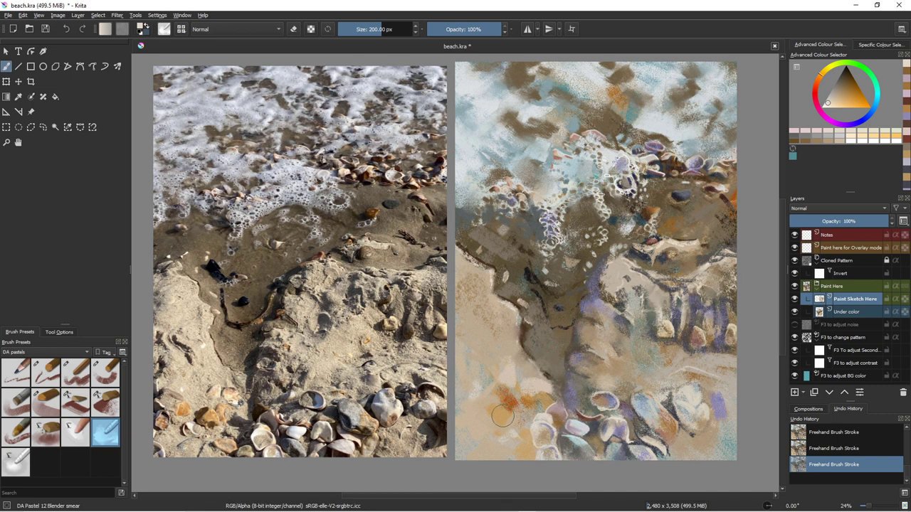
key("slash")
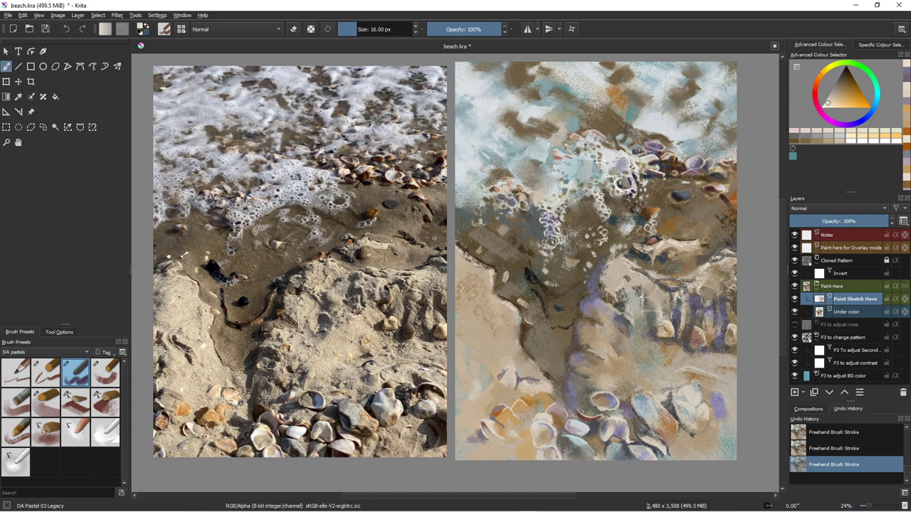
Dab cream highlights over the central rock with the DA Pastel 08 Impact preset at 84 px, and save the file.
left_click(105, 402)
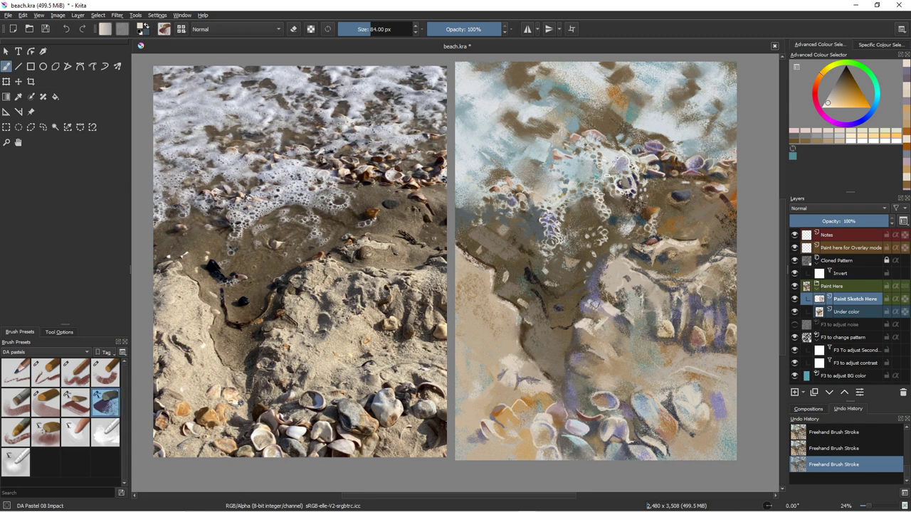
key("ctrl+s")
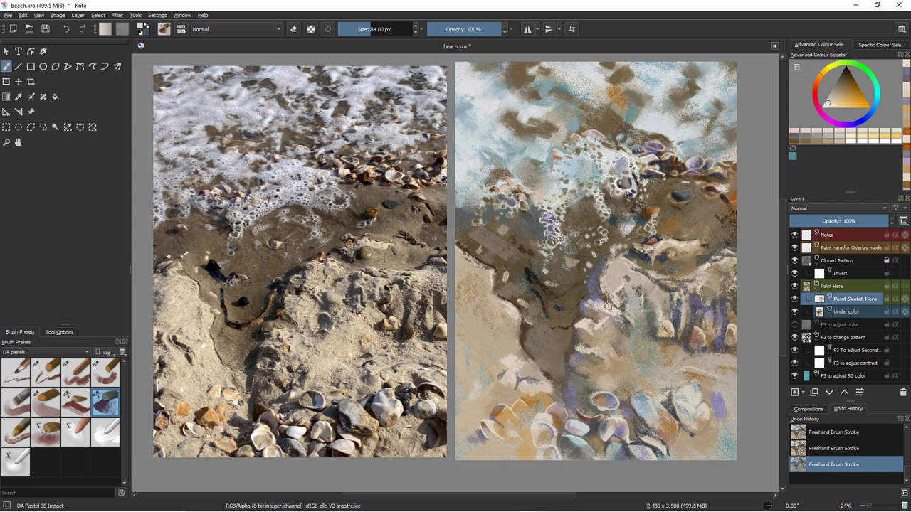
Pick a light blue, shift it to a more saturated blue, and dab it on the large foreground stones at 47 px.
key("[")
key("[")
left_click(870, 111)
left_click(836, 101)
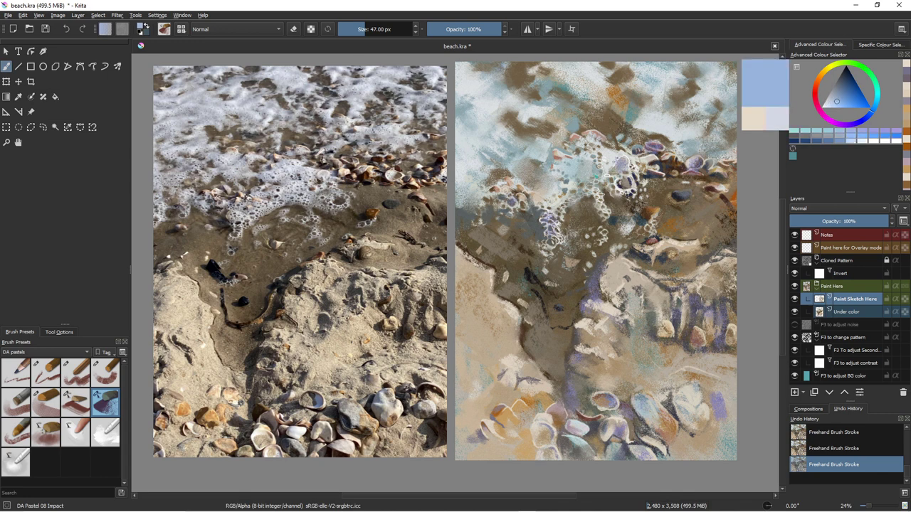
left_click(839, 96)
left_click(845, 95)
left_click(846, 101)
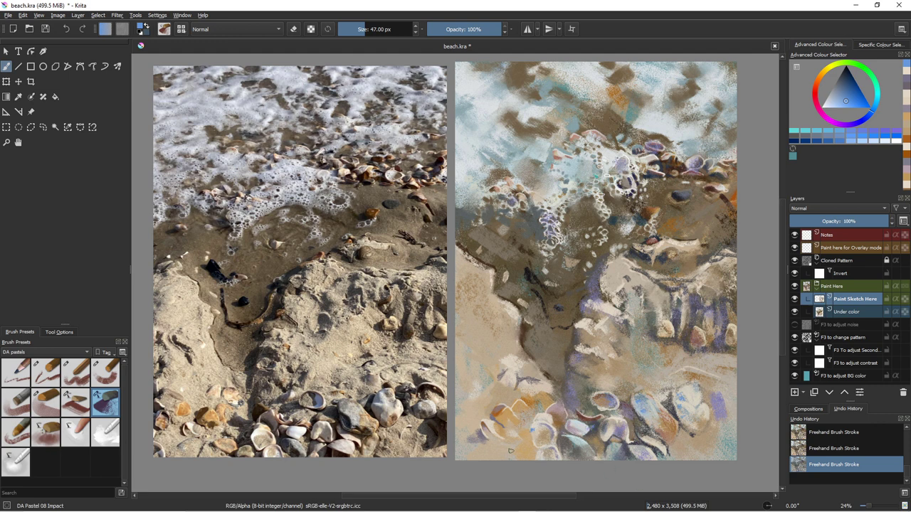
Add broader blue dabs to the ochre shells in the lower-left sand, enlarging the brush to about 165 px.
key("bracketright")
key("bracketright")
key("bracketright")
key("bracketright")
key("bracketright")
key("bracketright")
key("bracketright")
key("bracketright")
key("bracketright")
key("bracketright")
left_click_drag(489, 425, 474, 427)
key("bracketright")
key("bracketright")
key("bracketright")
key("bracketright")
key("bracketright")
key("bracketright")
key("bracketright")
key("bracketright")
key("bracketright")
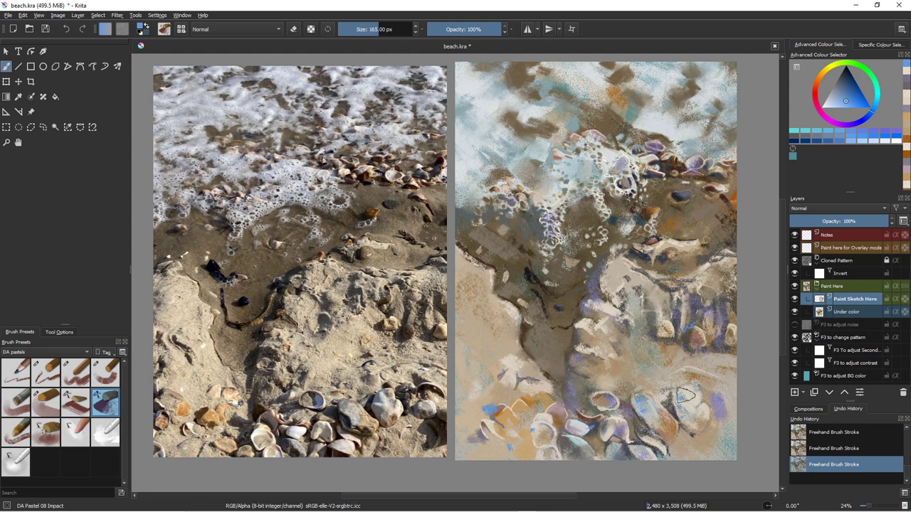
Touch small blue accents onto the upper face of the rock mound, reducing the brush to 32 px.
key("bracketleft")
key("bracketleft")
key("bracketleft")
left_click_drag(642, 278, 637, 278)
key("bracketleft")
key("bracketleft")
key("bracketleft")
key("bracketleft")
key("bracketleft")
key("bracketleft")
key("bracketleft")
key("bracketleft")
key("bracketleft")
key("bracketleft")
key("bracketleft")
key("bracketleft")
key("bracketleft")
key("bracketleft")
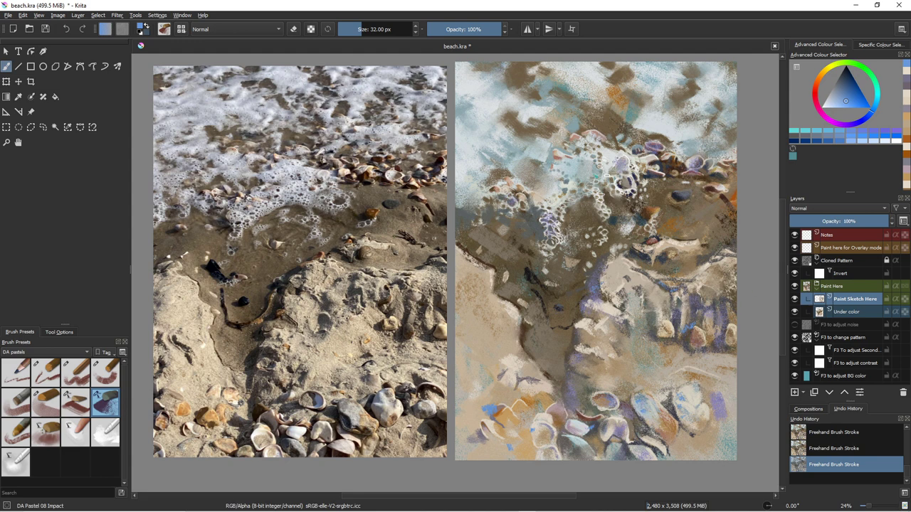
Dab golden ochre accents on the rock stones at 32 px, and scatter larger ones along the sand edge and shells at 73 px.
left_click(821, 73)
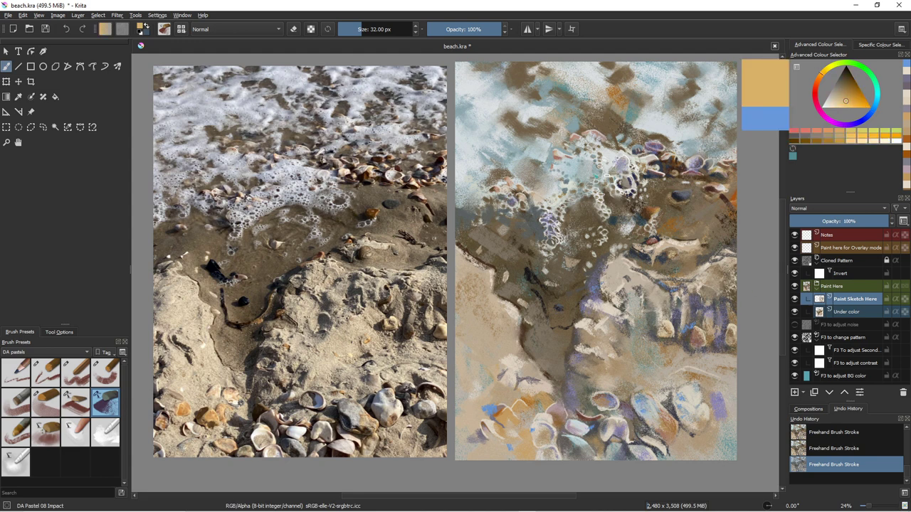
left_click(849, 98)
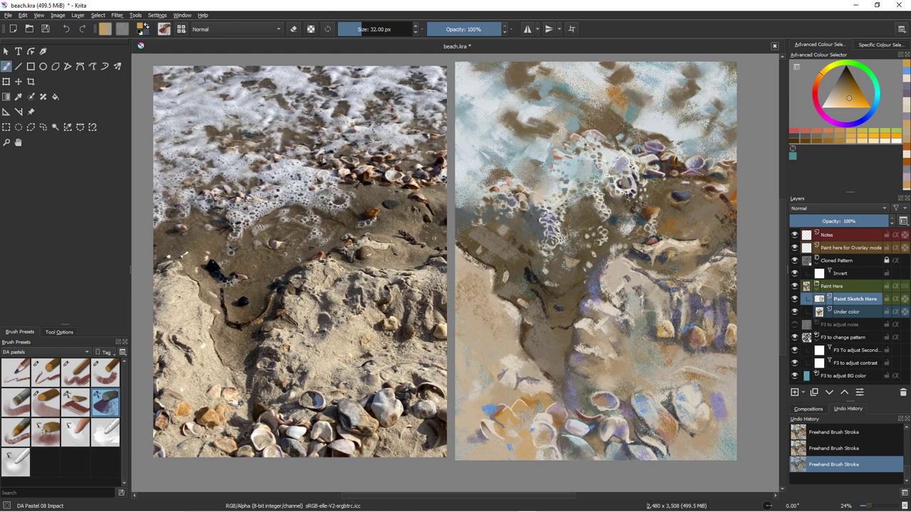
left_click_drag(665, 250, 681, 250, "shift")
left_click_drag(524, 346, 531, 351)
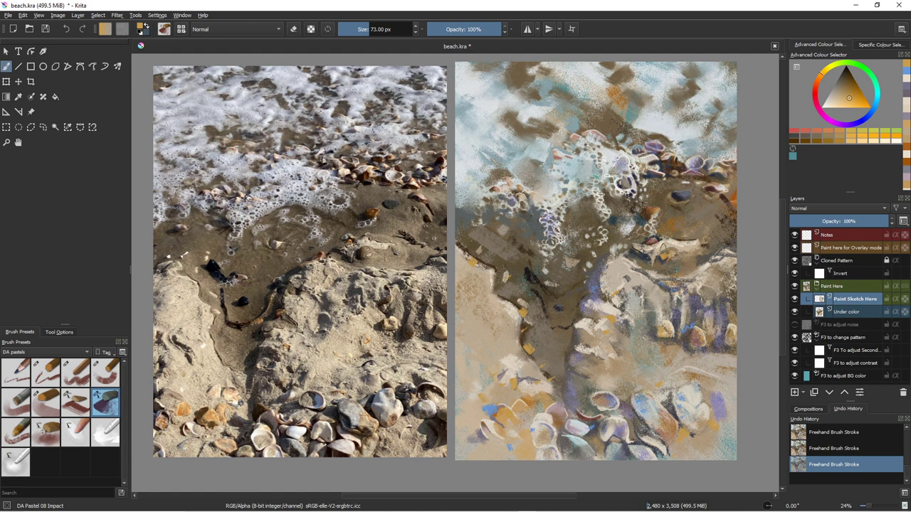
Scatter orange-red dabs over the shell groups and teal dabs over the rock edge and shells at 73 px.
left_click(817, 82)
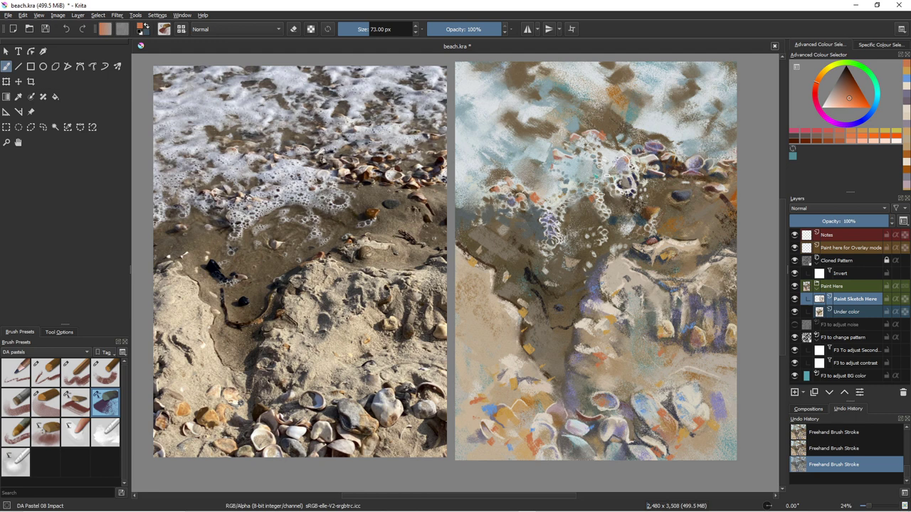
left_click(875, 101)
left_click(875, 91)
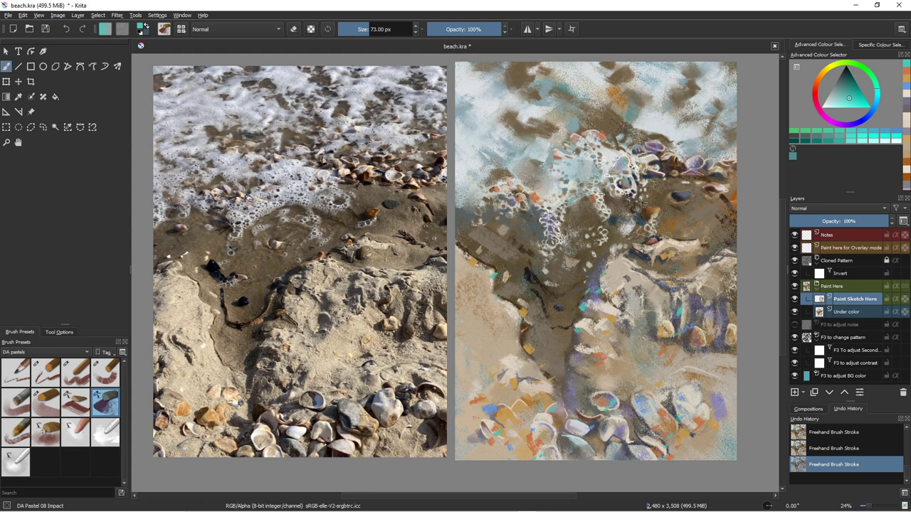
Pick a deep blue and dab it along the shaded edge of the rock mound at 73 px.
left_click(862, 119)
left_click(845, 91)
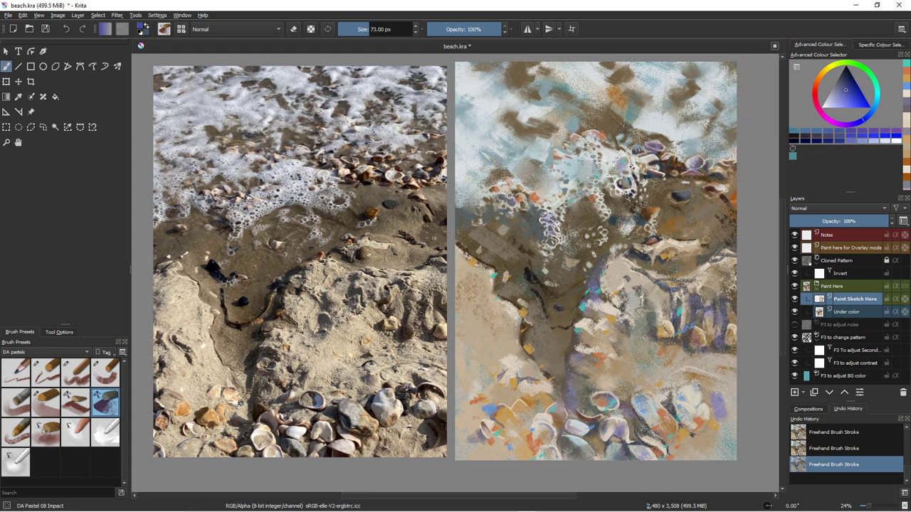
left_click(594, 291)
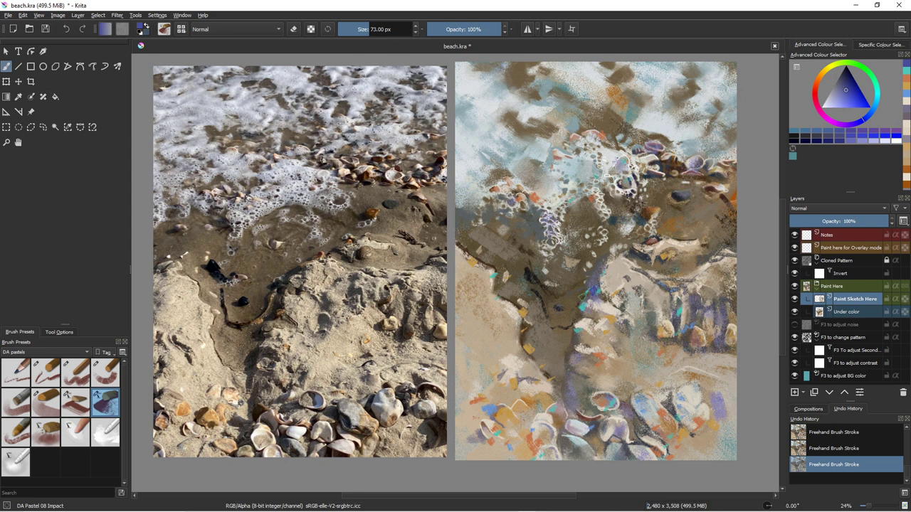
left_click(584, 318)
Sign the painting with the artist's name in deep blue in its lower-left corner, using the DA Pastel 01 Pencil preset at 30 px.
key("slash")
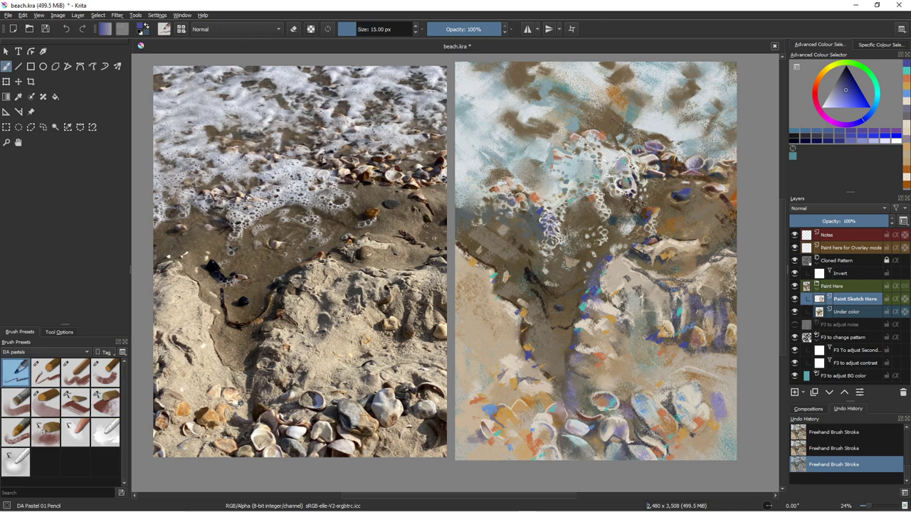
right_click(490, 367)
right_click(491, 435)
key("ctrl+z")
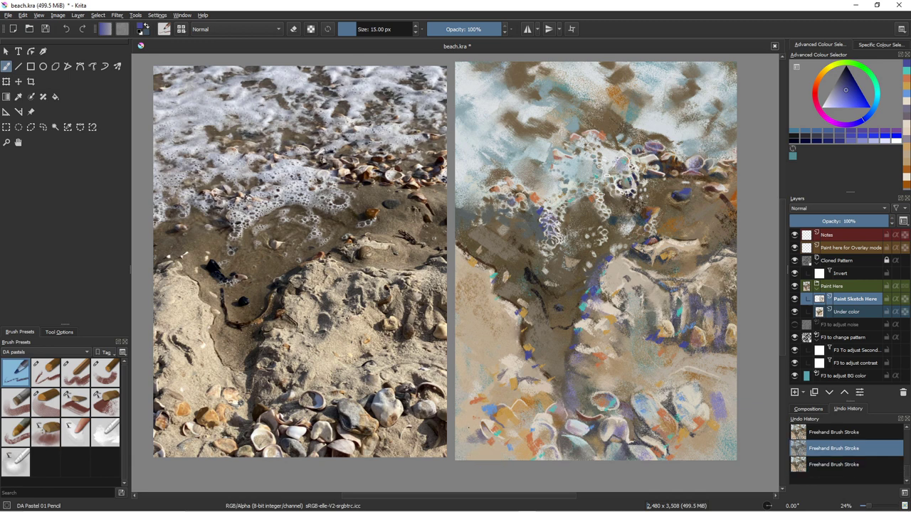
key("bracketright")
key("ctrl+shift+z")
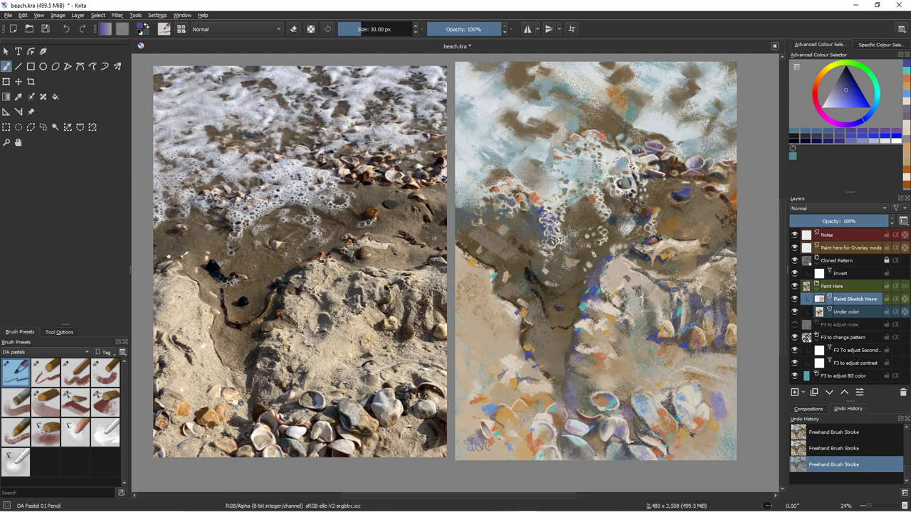
left_click_drag(491, 445, 513, 453)
mouse_move(516, 433)
left_mouse_down()
mouse_move(517, 452)
mouse_move(518, 439)
left_mouse_up()
Move the beach reference photo farther away from the painting with the reference images tool, and return to the freehand brush.
left_click(31, 112)
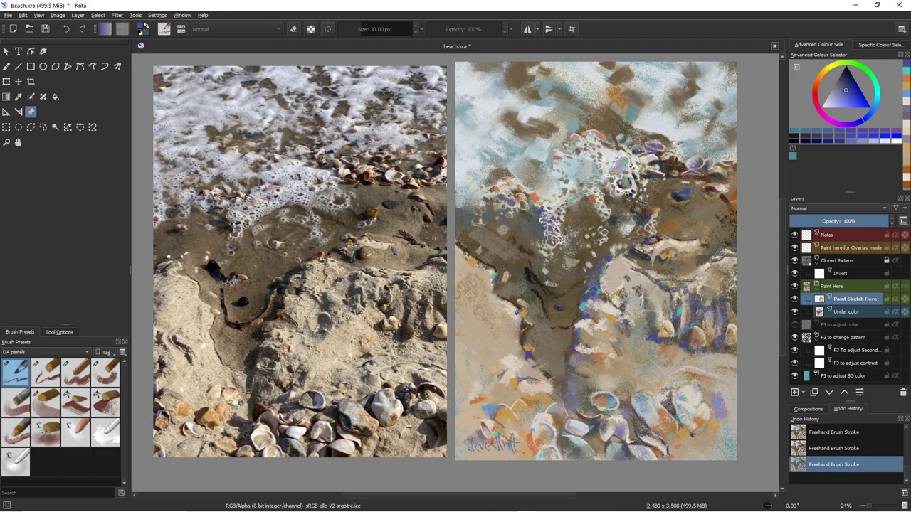
left_click(301, 263)
mouse_move(323, 267)
left_mouse_down()
mouse_move(132, 271)
mouse_move(142, 273)
left_mouse_up()
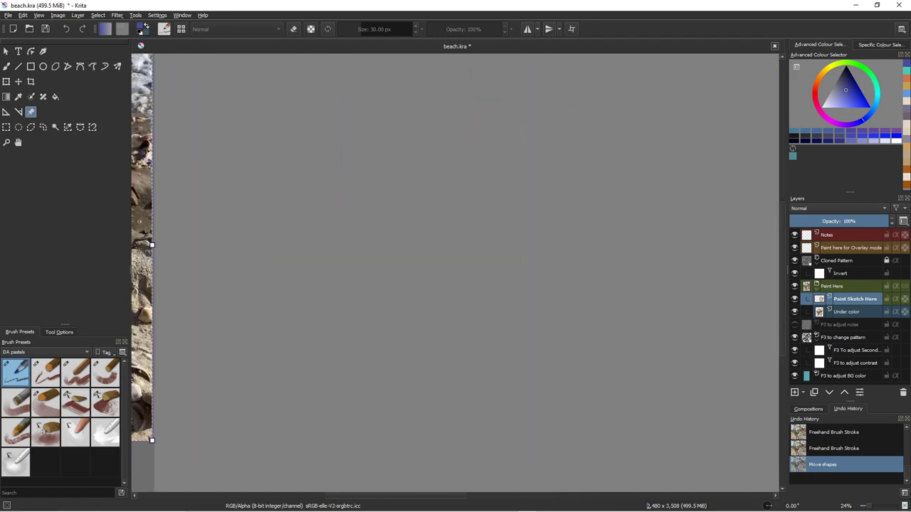
key("b")
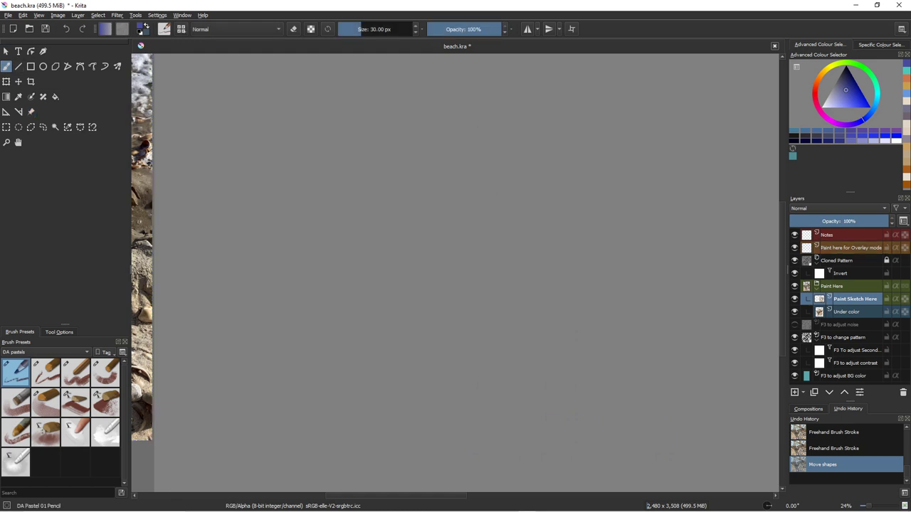
Center the signed painting in view on its own to examine the finished result.
left_click_drag(755, 263, 54, 269)
left_click_drag(688, 256, 415, 314)
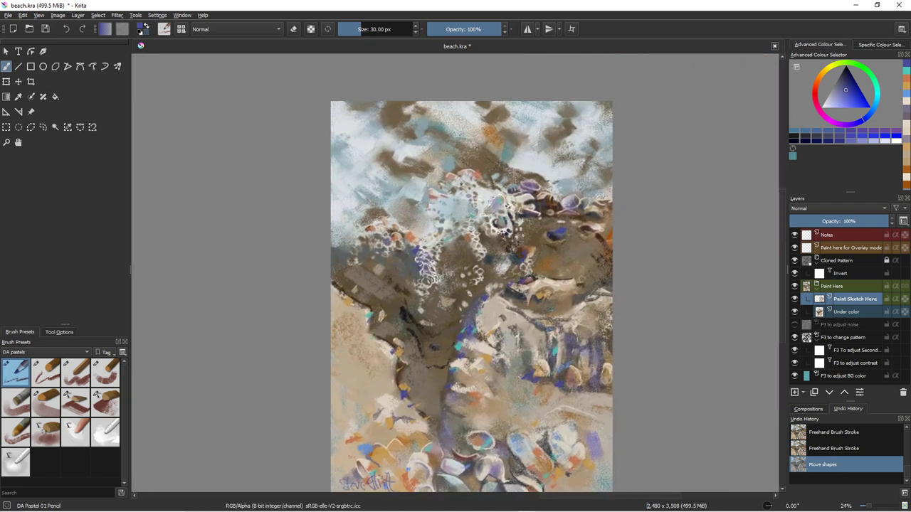
mouse_move(455, 285)
left_mouse_down()
mouse_move(451, 262)
mouse_move(461, 254)
left_mouse_up()
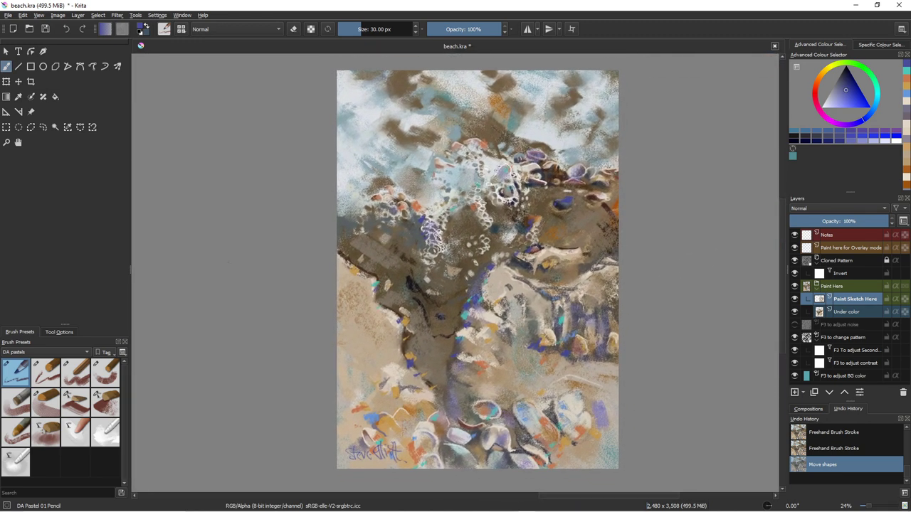
left_click(229, 264)
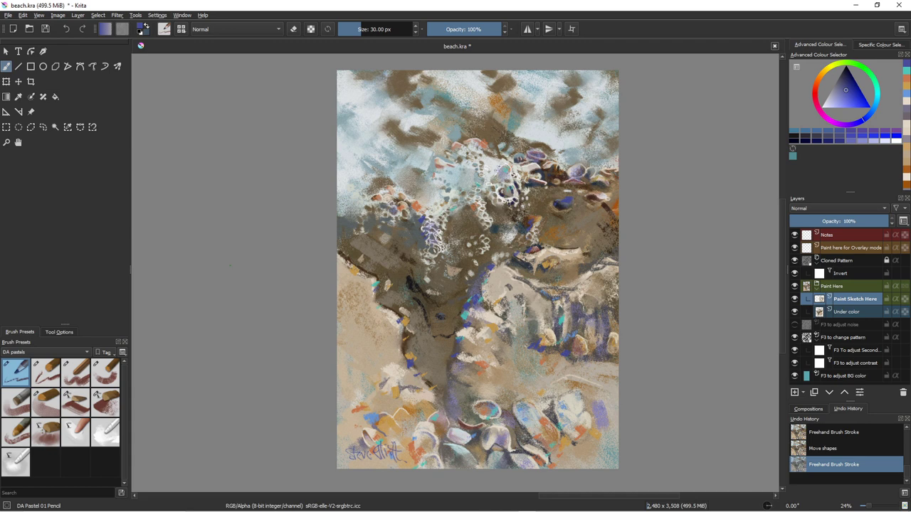